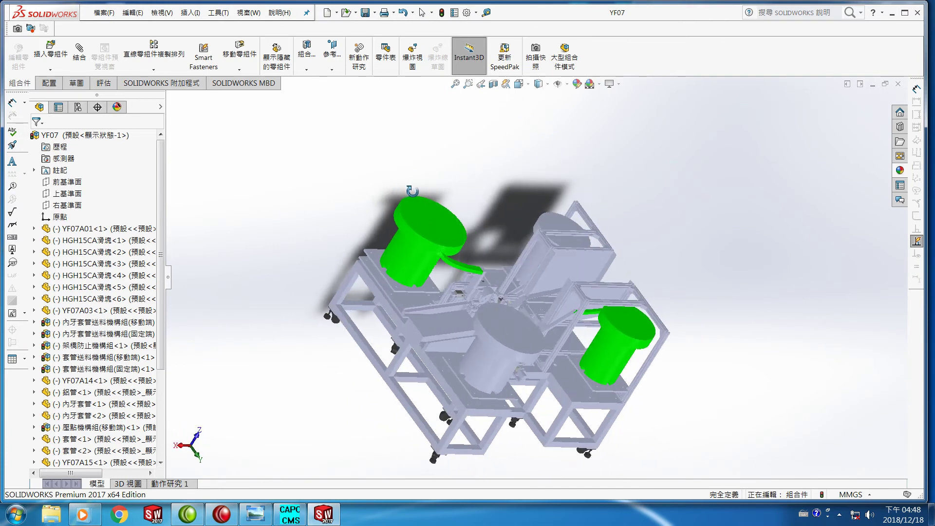
# - Open the small two-hole plate YF07D13 from the assembly in its own window and decline feature recognition
pyautogui.scroll(3, 477, 303)
pyautogui.scroll(-10, 478, 302)
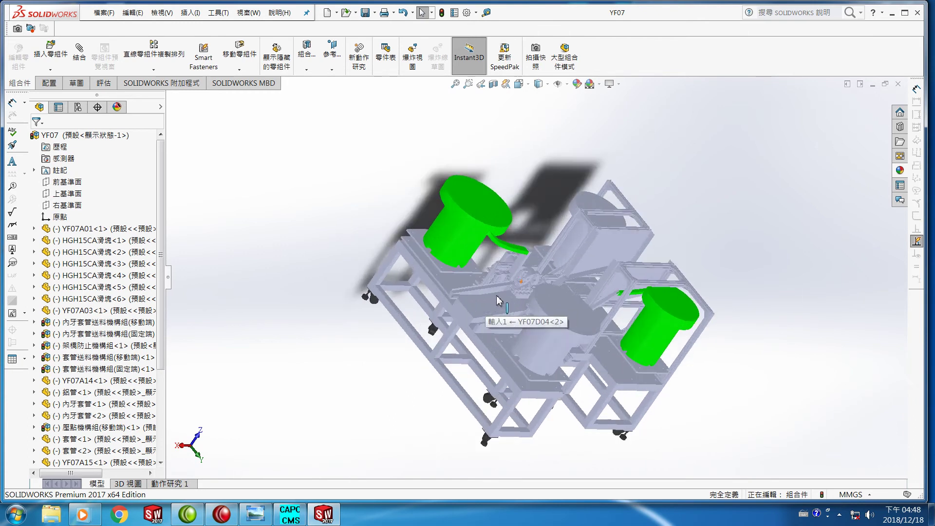
pyautogui.scroll(-4, 536, 273)
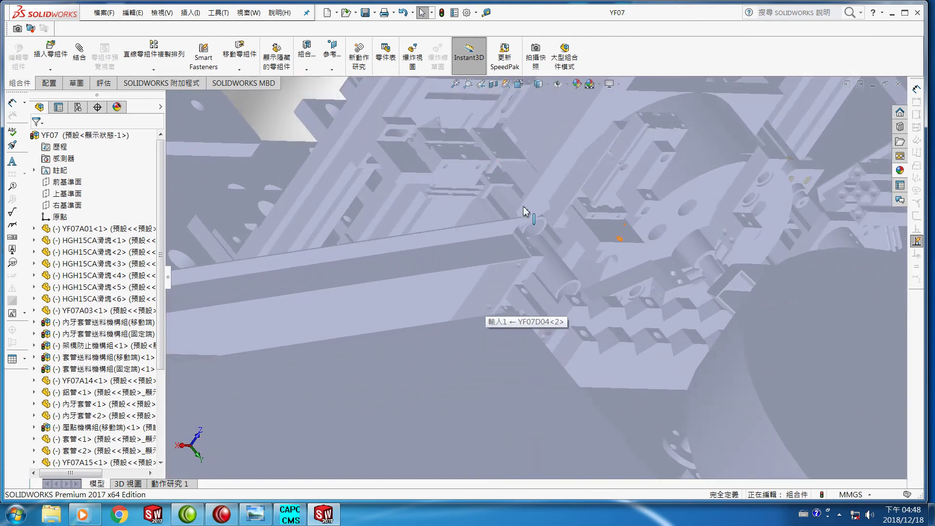
pyautogui.click(506, 157)
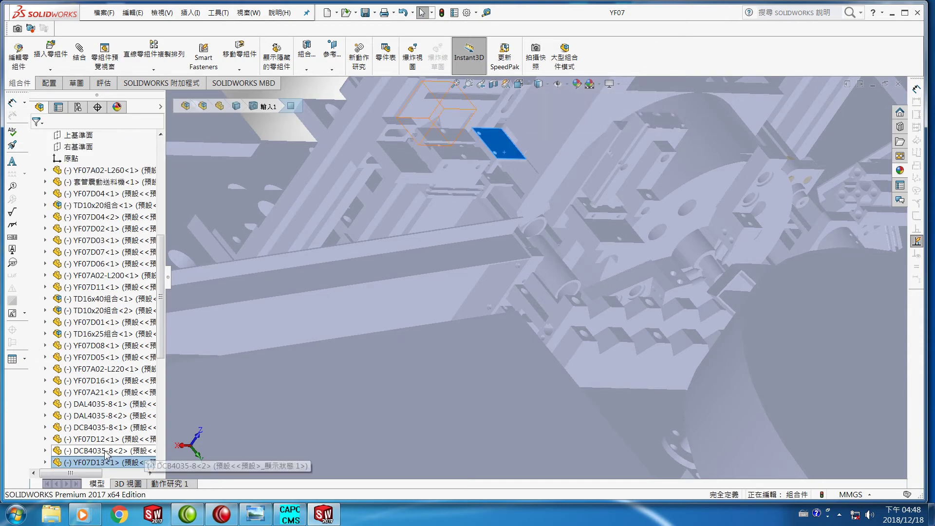
pyautogui.click(87, 469)
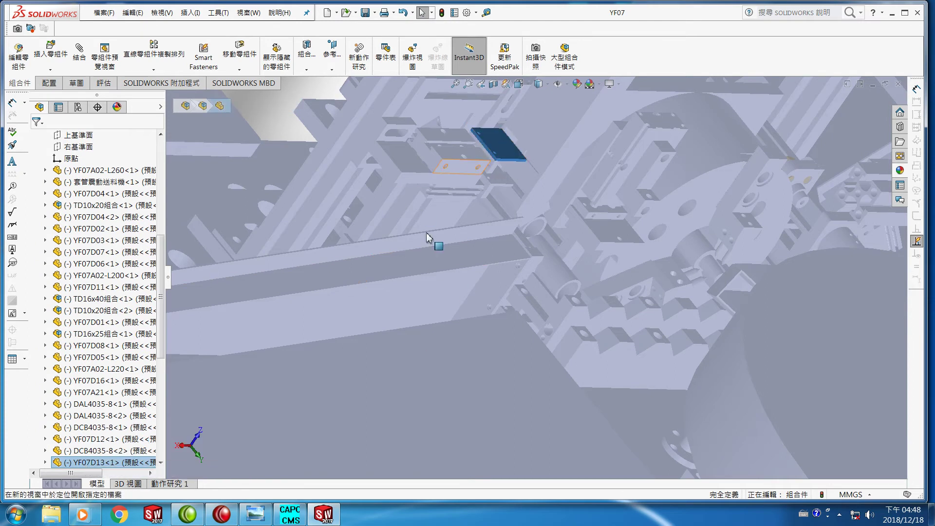
pyautogui.rightClick(104, 465)
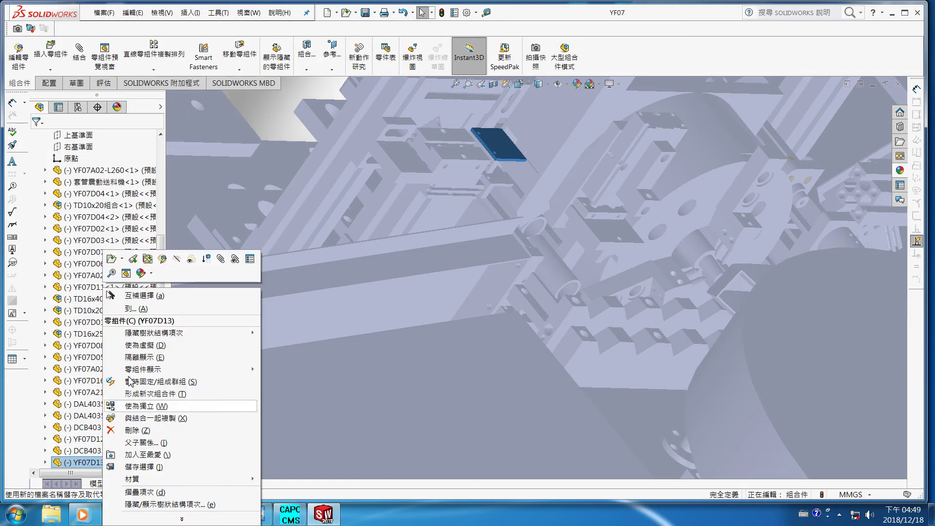
pyautogui.click(112, 260)
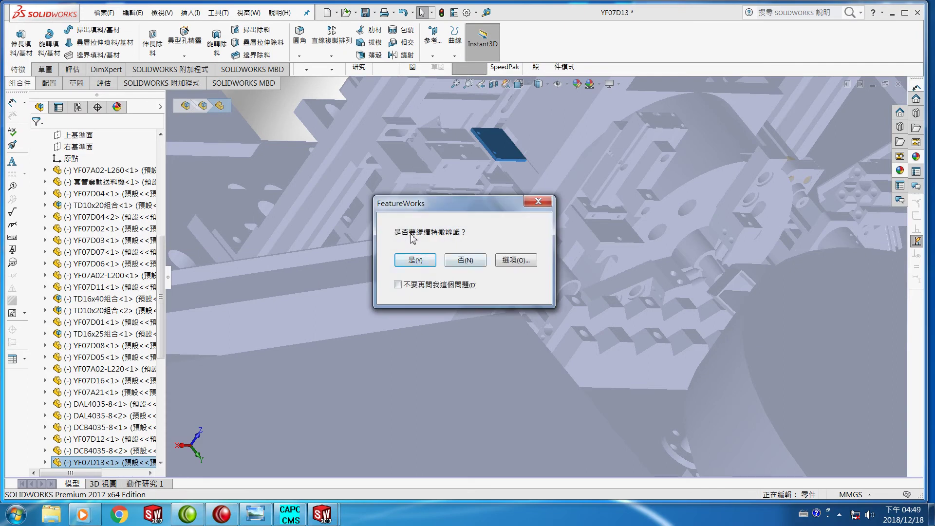
pyautogui.click(465, 261)
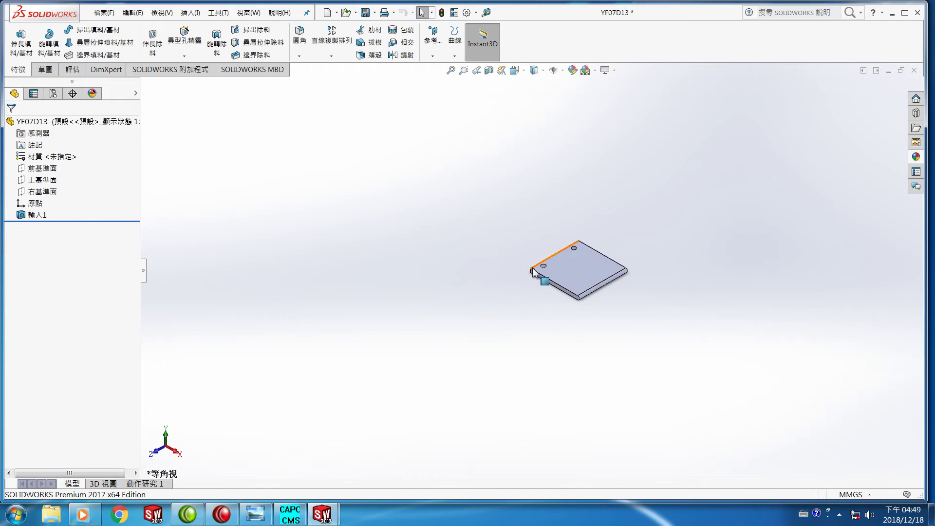
# - Start a sketch on the plate's large face containing the two holes, viewed normal to that face
pyautogui.click(584, 271)
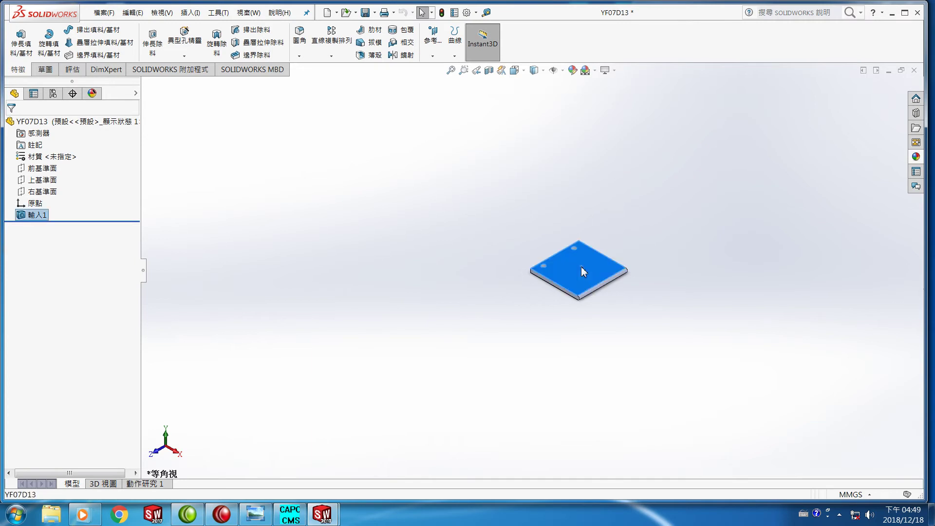
pyautogui.rightClick(583, 271)
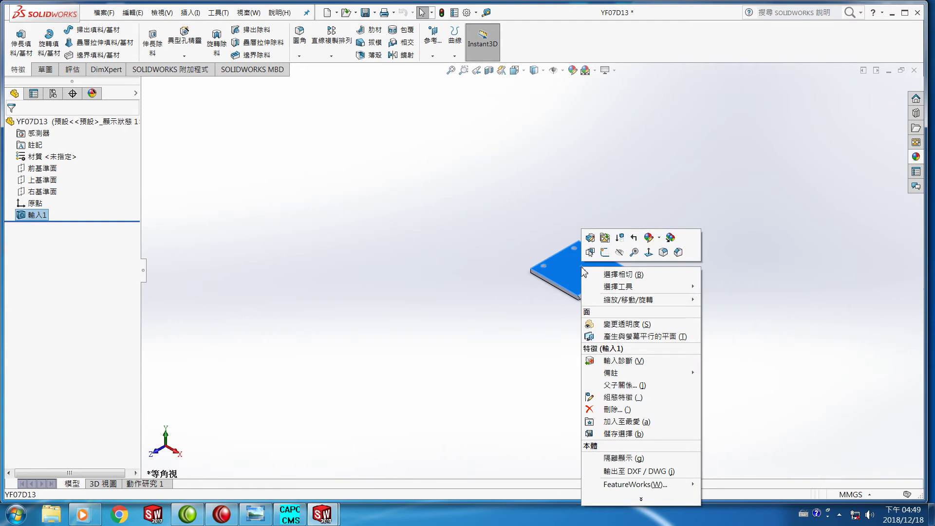
pyautogui.click(648, 254)
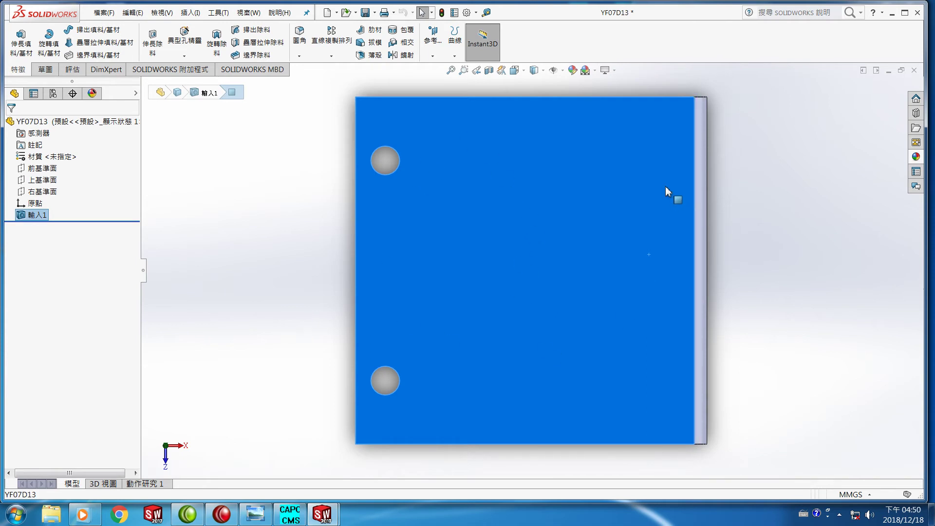
pyautogui.click(45, 70)
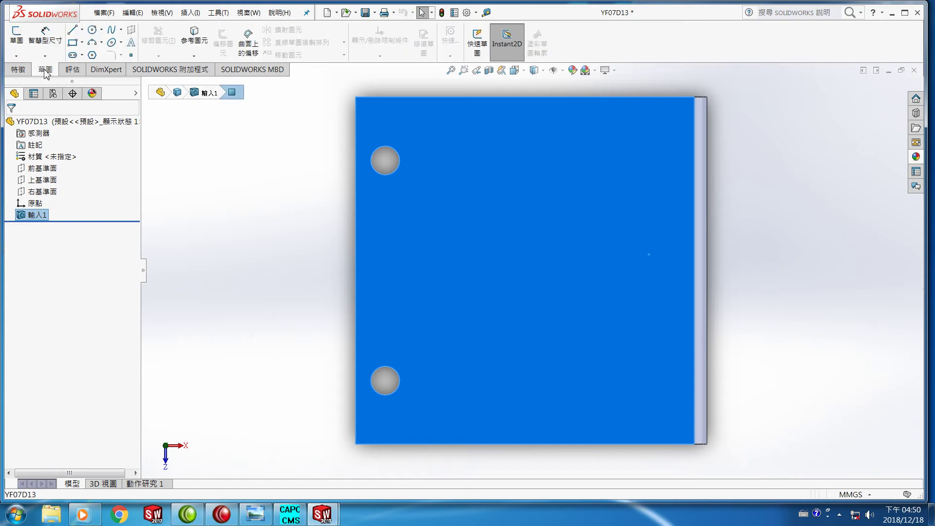
pyautogui.click(16, 35)
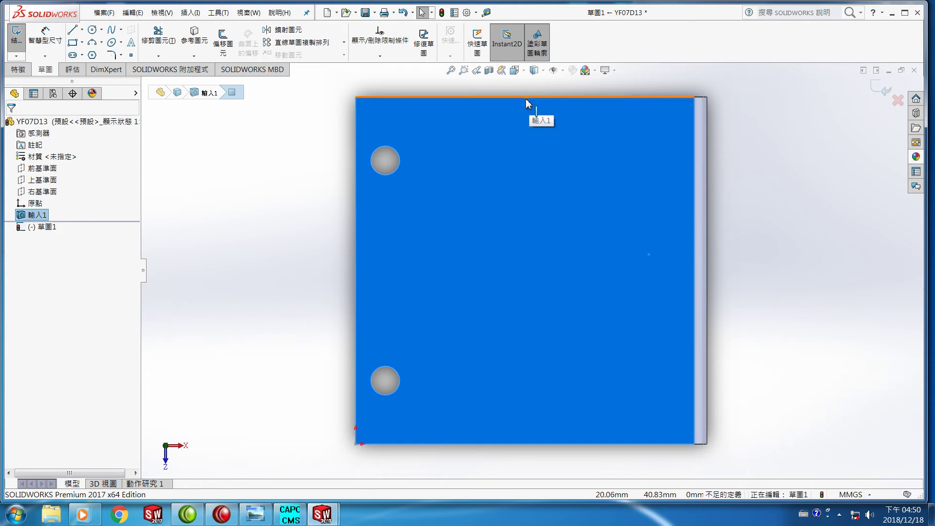
# - Draw a closed rectangle of four lines through the corners of the flat face, enclosing both holes
pyautogui.click(73, 30)
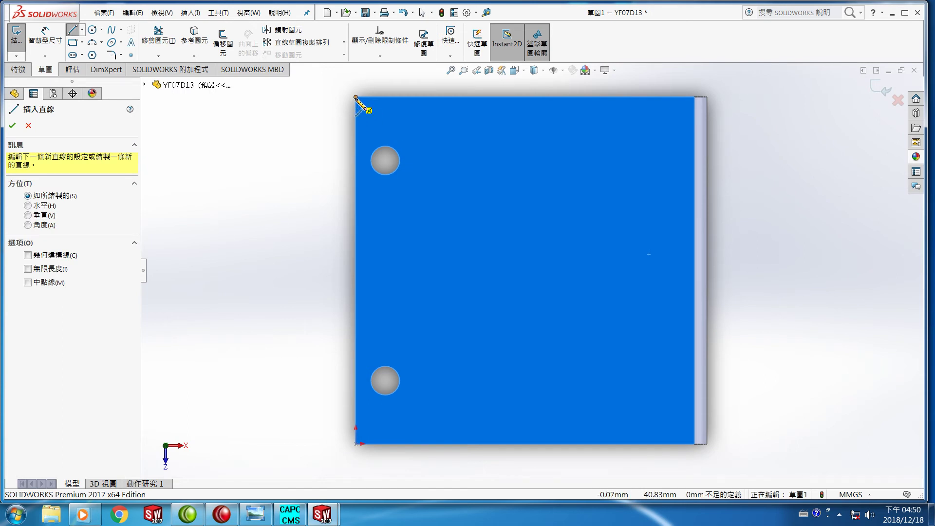
pyautogui.click(355, 97)
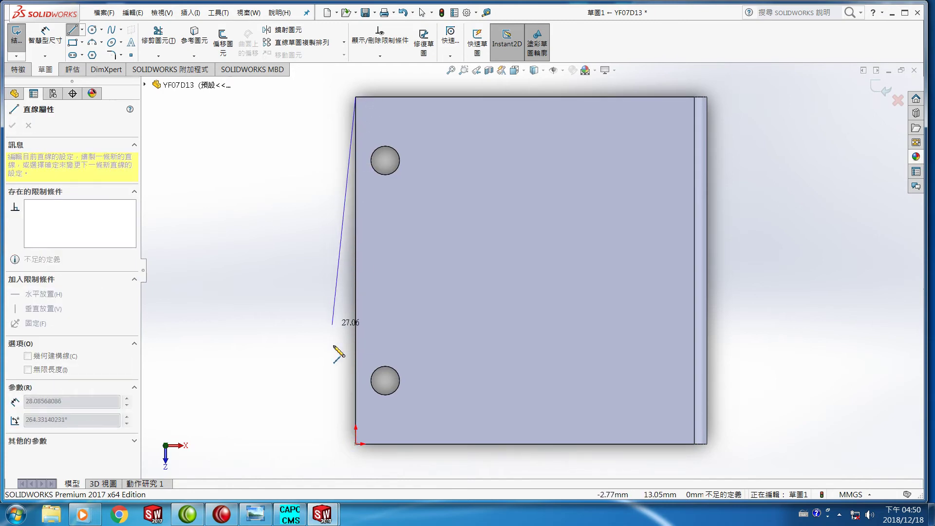
pyautogui.click(356, 444)
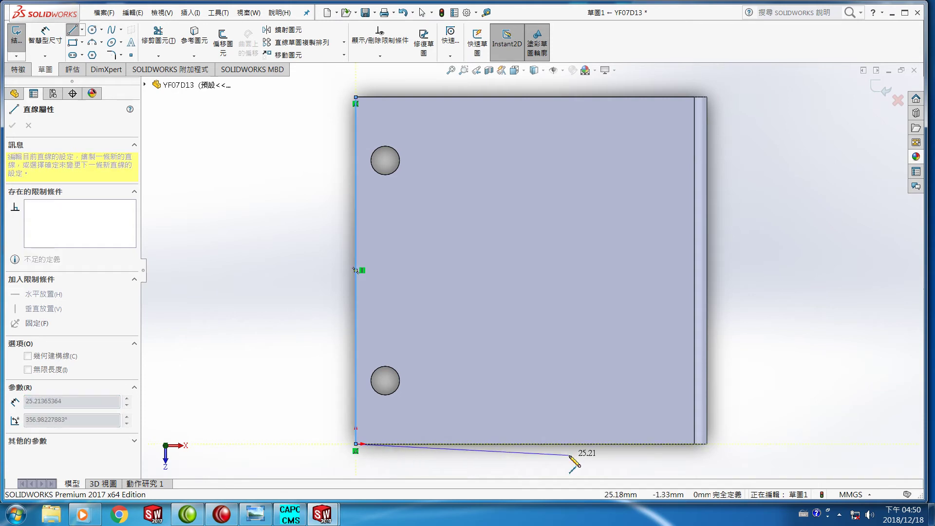
pyautogui.click(695, 444)
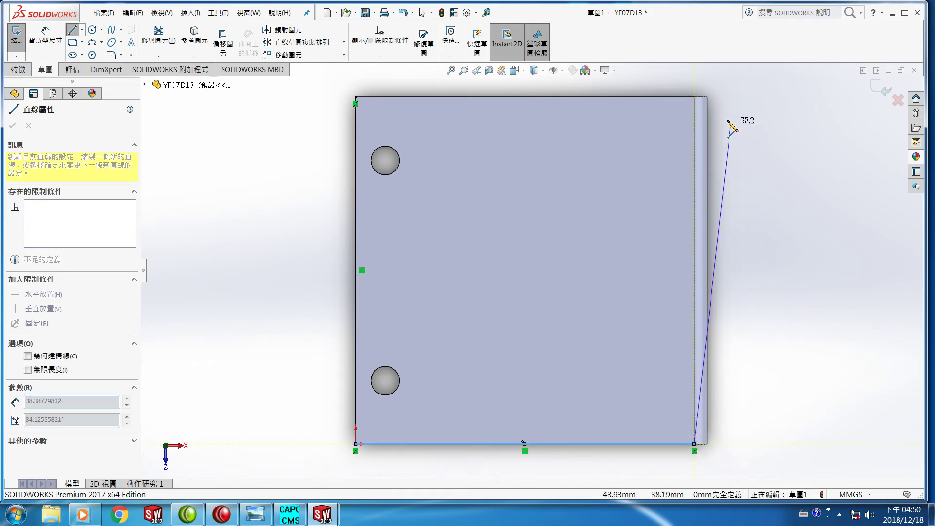
pyautogui.click(695, 97)
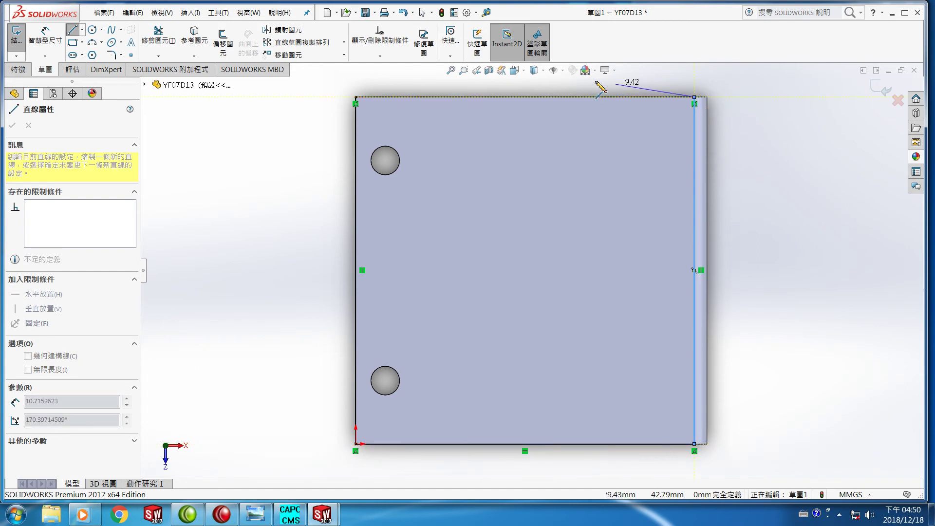
pyautogui.click(355, 98)
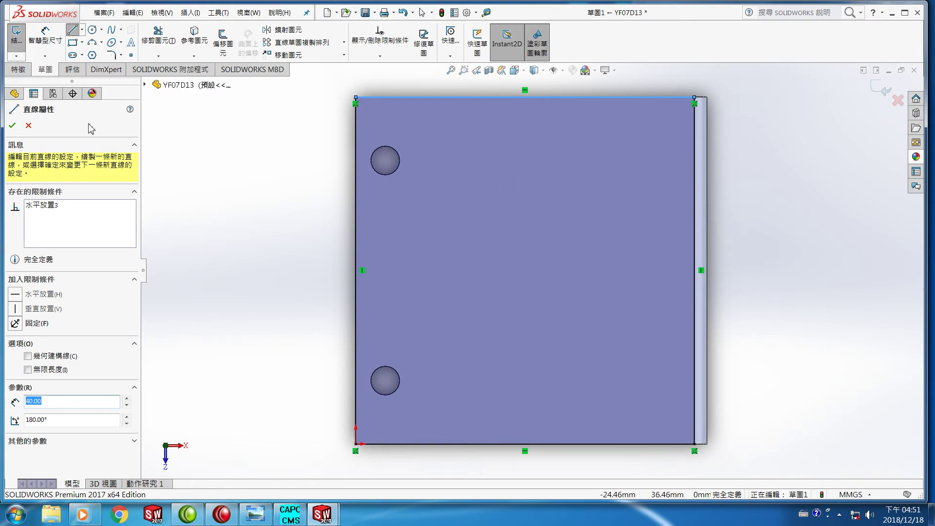
pyautogui.click(14, 125)
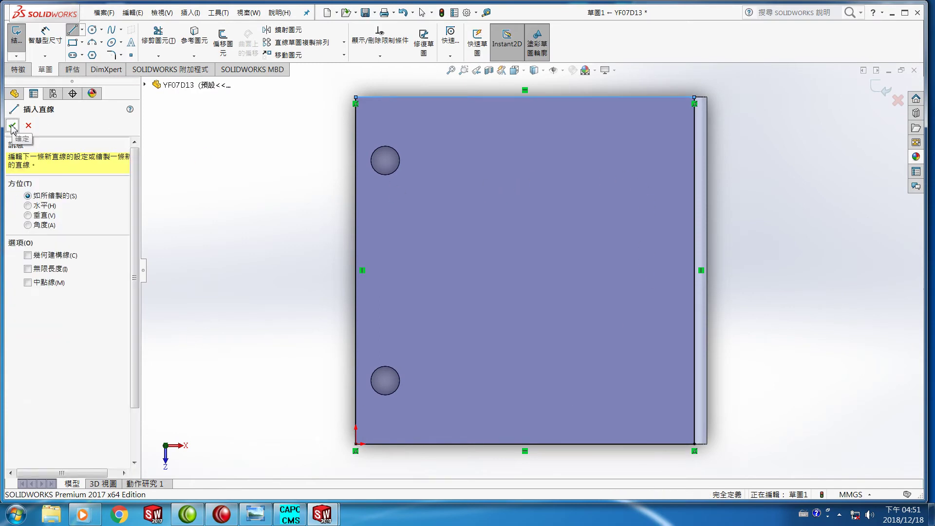
pyautogui.click(13, 126)
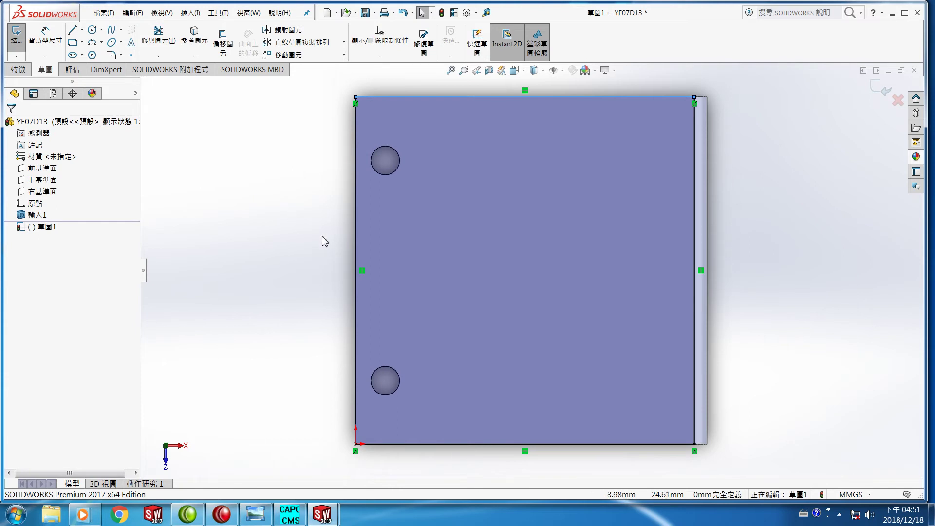
# - Extrude the rectangle as a merged boss through the plate's thickness up to a vertex on the opposite face, filling both holes
pyautogui.moveTo(324, 240)
pyautogui.mouseDown(button='middle')
pyautogui.moveTo(284, 246)
pyautogui.moveTo(280, 277)
pyautogui.mouseUp(button='middle')
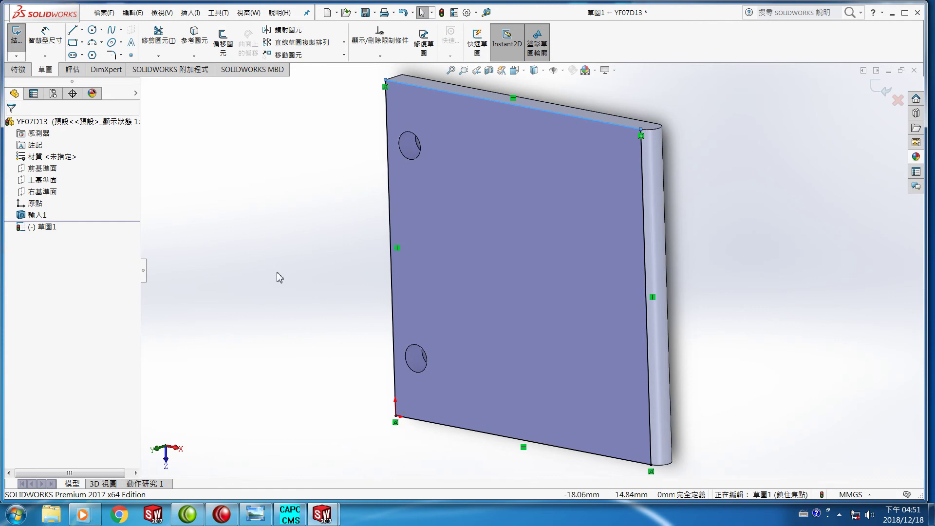
pyautogui.click(18, 71)
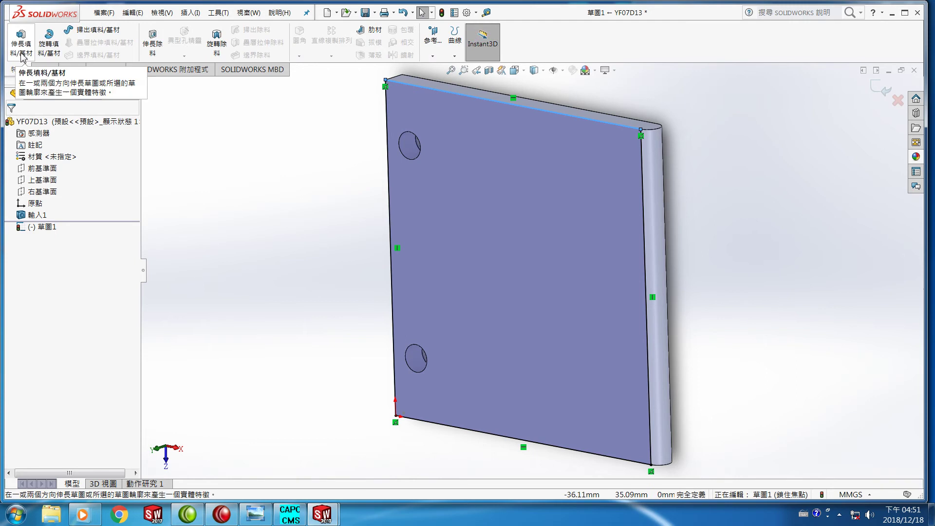
pyautogui.click(21, 50)
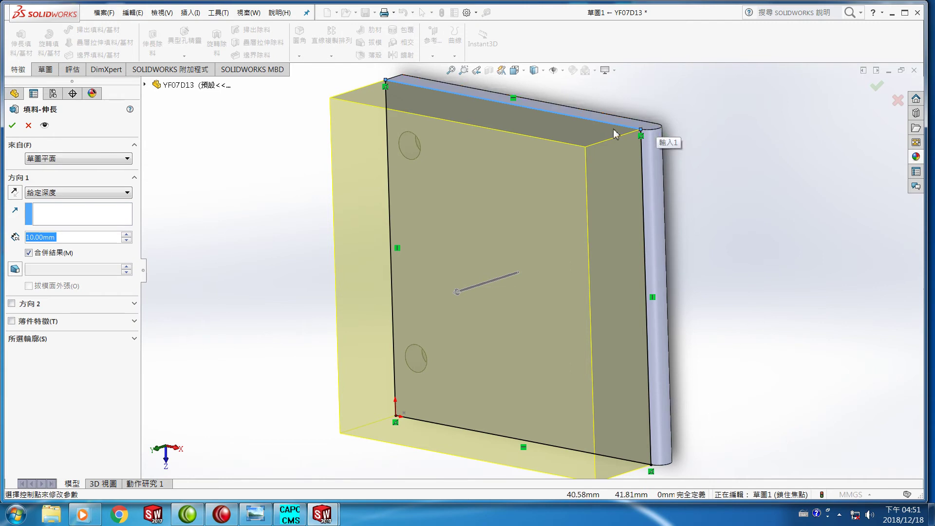
pyautogui.click(658, 125)
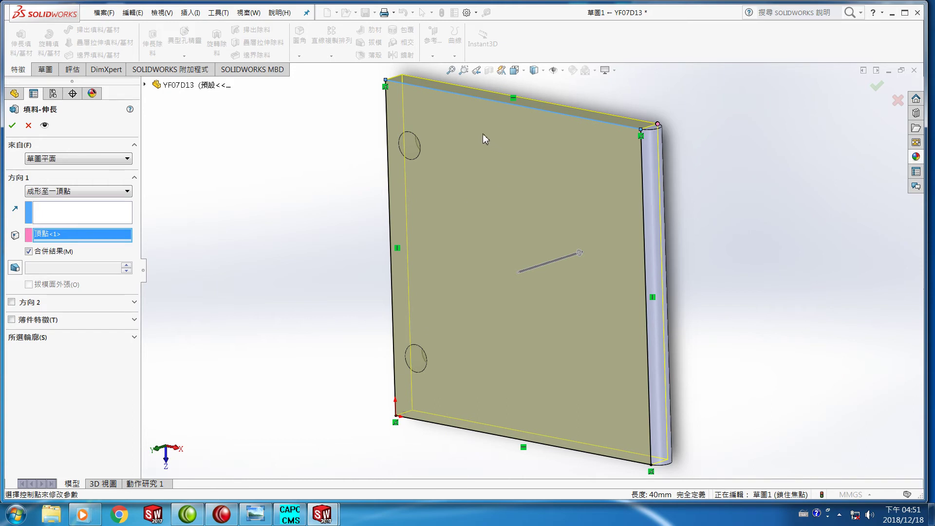
pyautogui.click(12, 125)
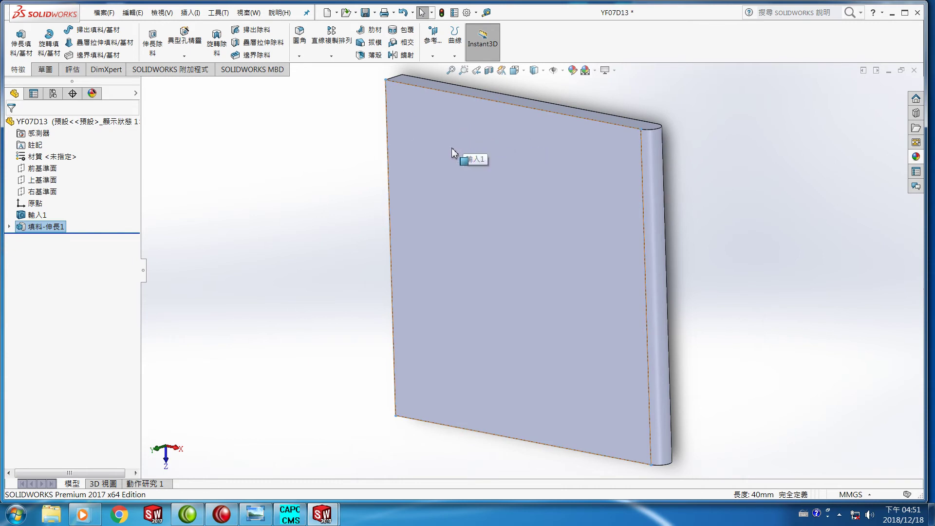
# - Try to recolour the imported body feature 輸入1 cyan with RGB values 0, 255, 255
pyautogui.rightClick(437, 181)
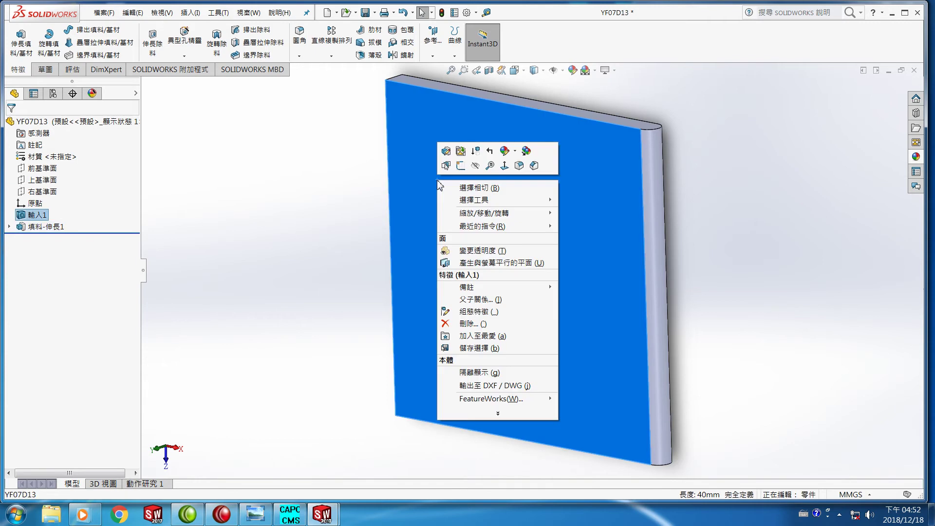
pyautogui.click(504, 151)
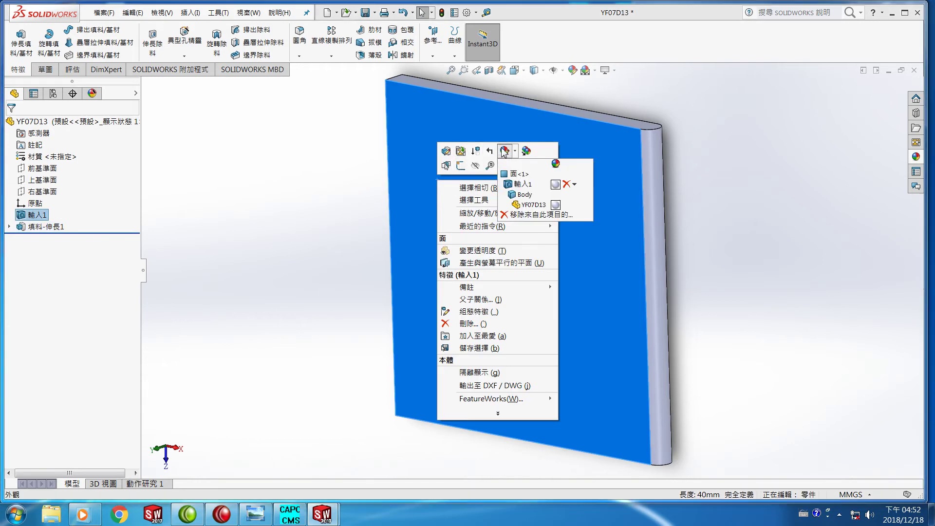
pyautogui.click(556, 185)
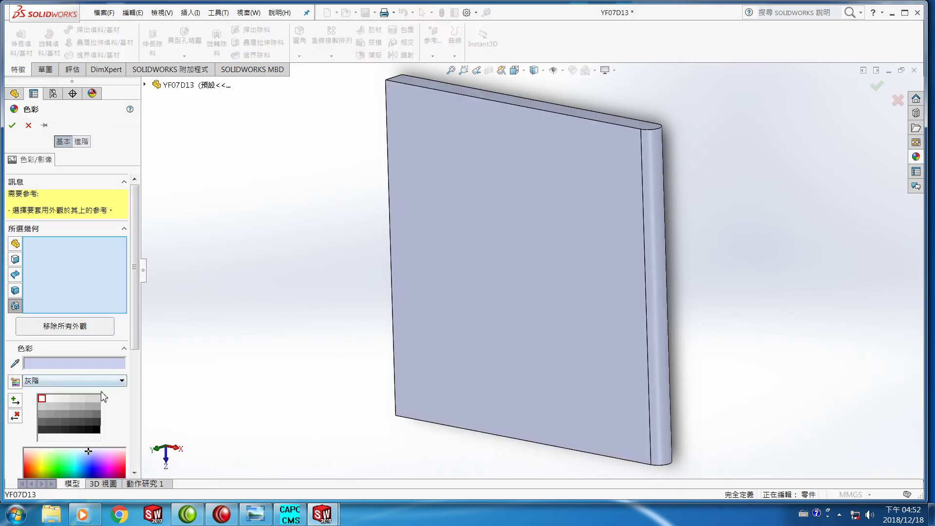
pyautogui.click(73, 462)
pyautogui.scroll(-5, 73, 377)
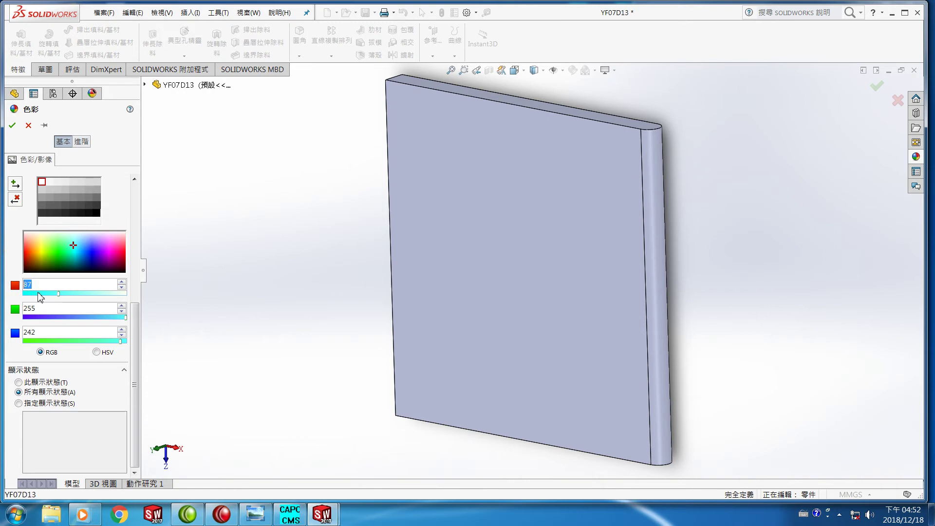
pyautogui.write('0')
pyautogui.click(44, 332)
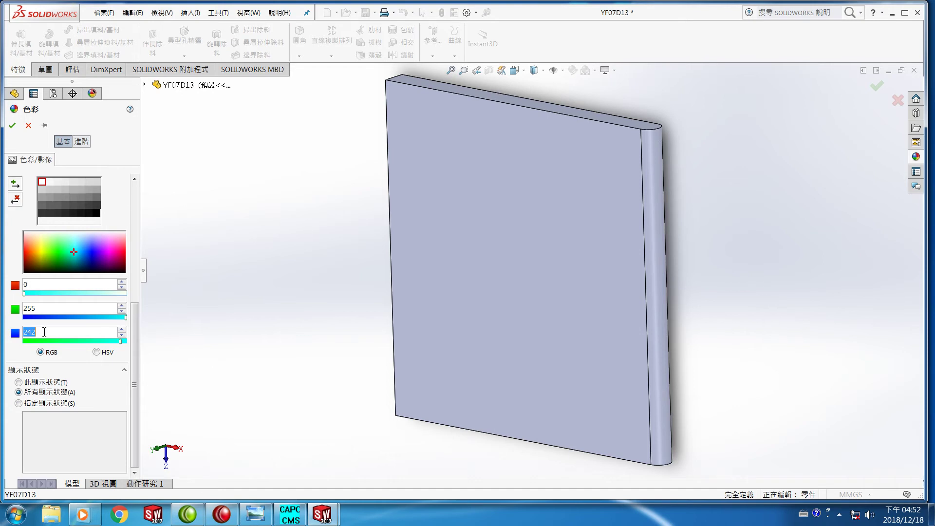
pyautogui.write('255')
pyautogui.click(13, 126)
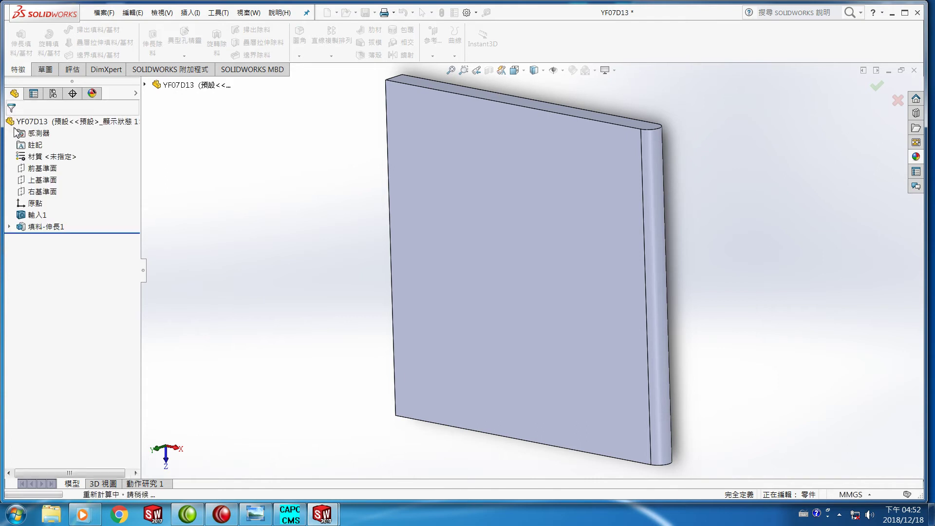
# - Recolour the imported body feature 輸入1 cyan, with red at 0 and green at 255
pyautogui.rightClick(422, 200)
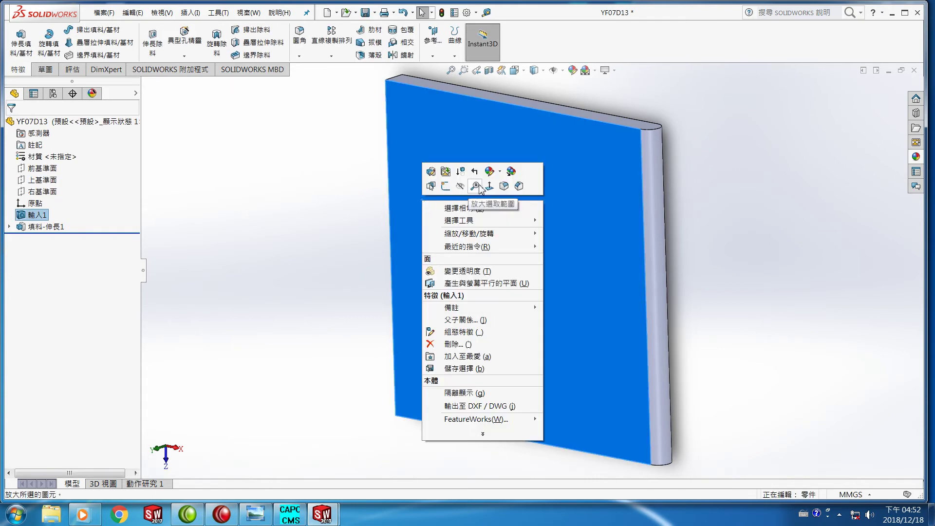
pyautogui.click(490, 171)
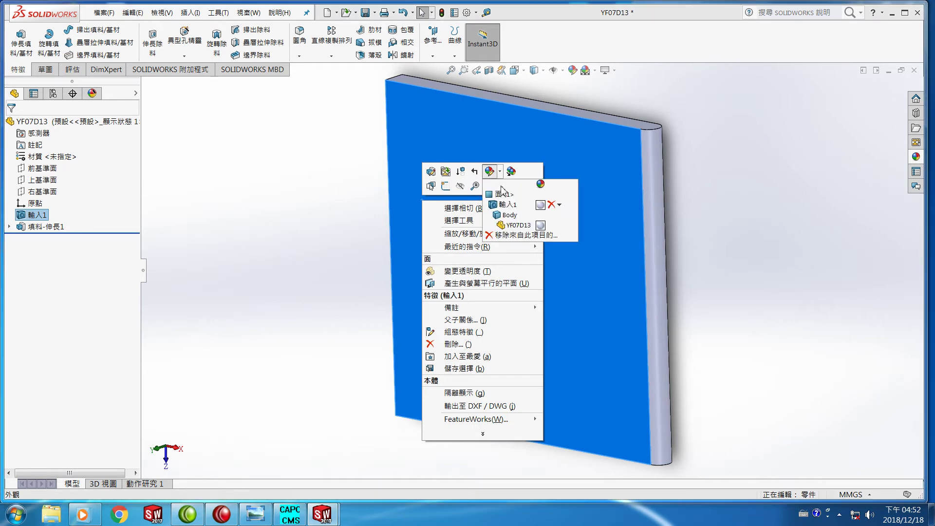
pyautogui.click(542, 207)
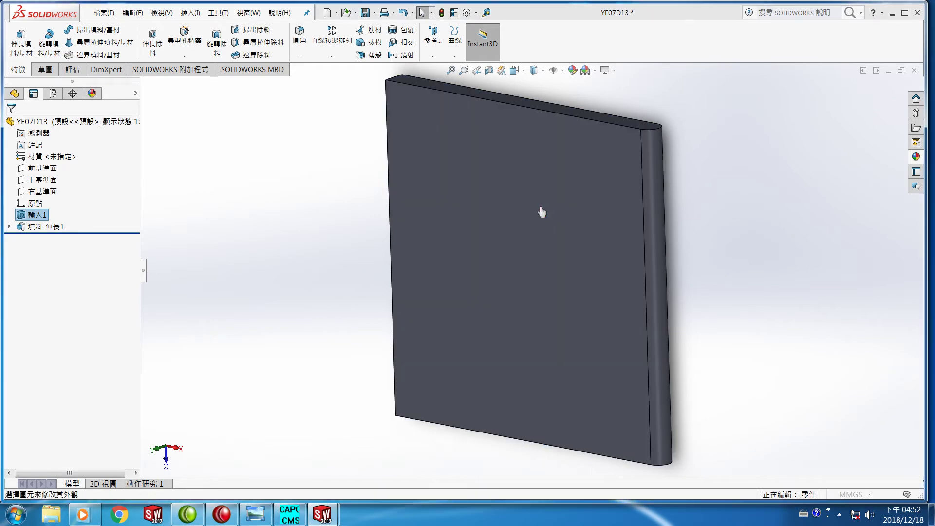
pyautogui.click(75, 414)
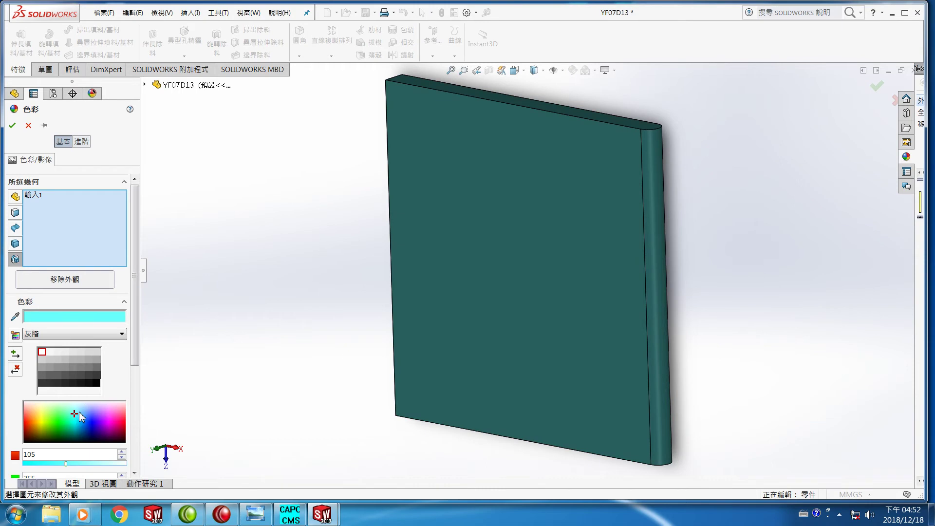
pyautogui.scroll(-5, 92, 388)
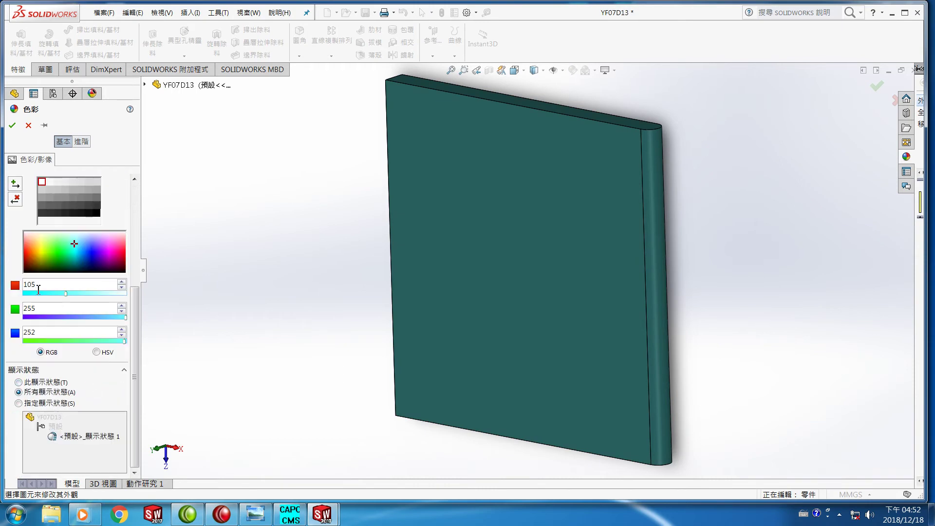
pyautogui.doubleClick(21, 284)
pyautogui.write('0')
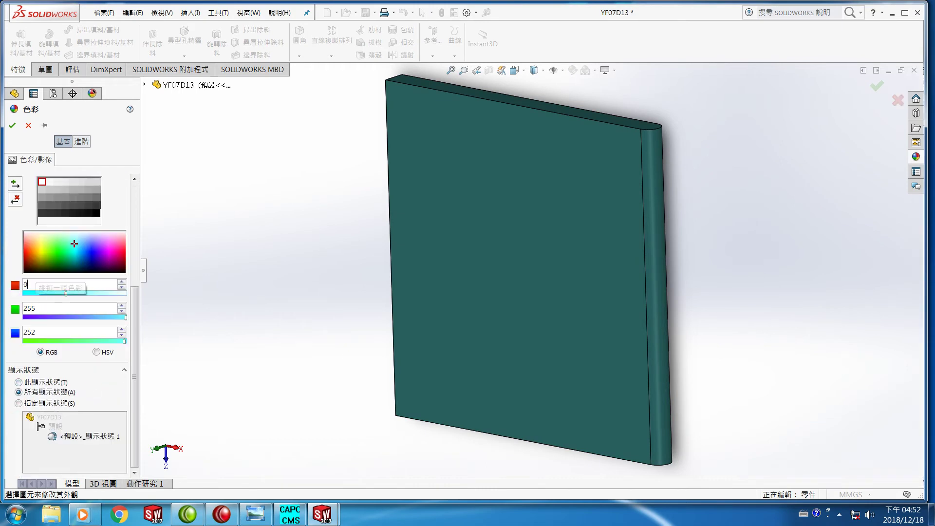
pyautogui.doubleClick(37, 333)
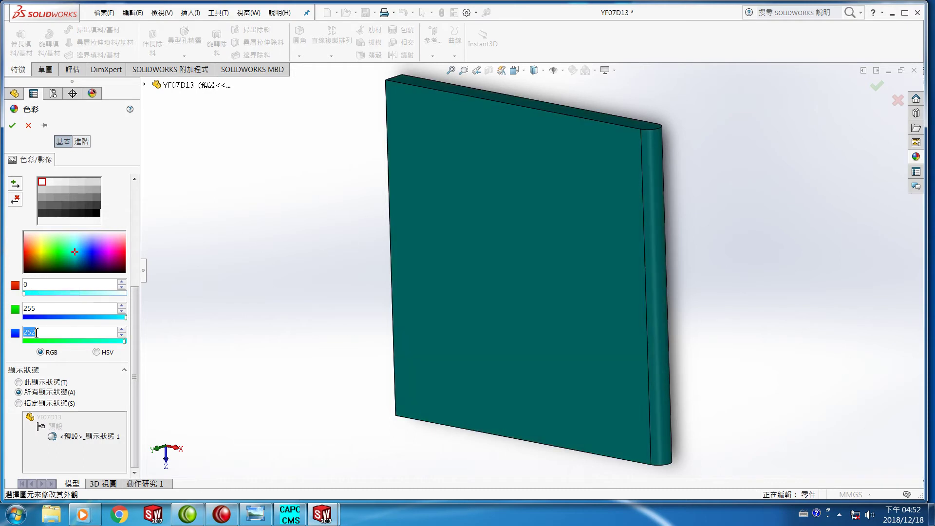
pyautogui.write('2')
pyautogui.click(13, 126)
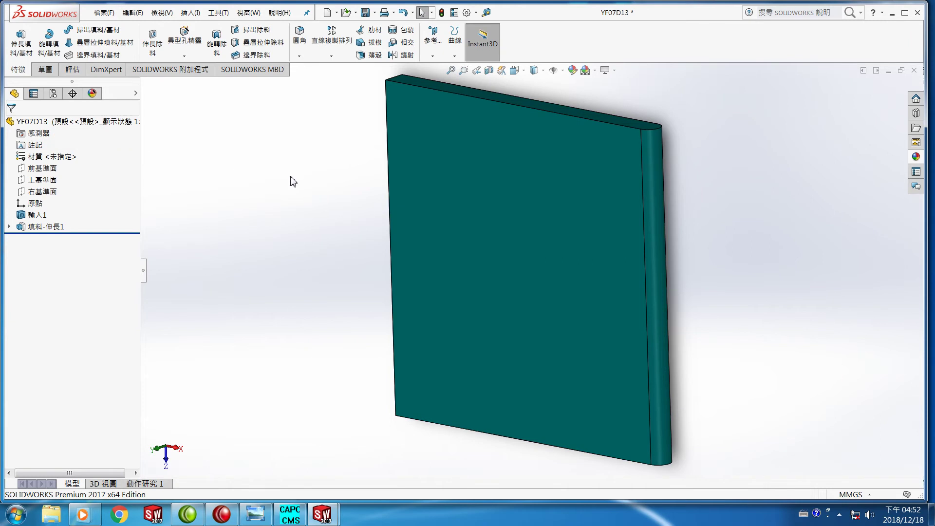
# - Recolour the whole part YF07D13 cyan at part level, with red at 0 and blue at 255
pyautogui.rightClick(443, 200)
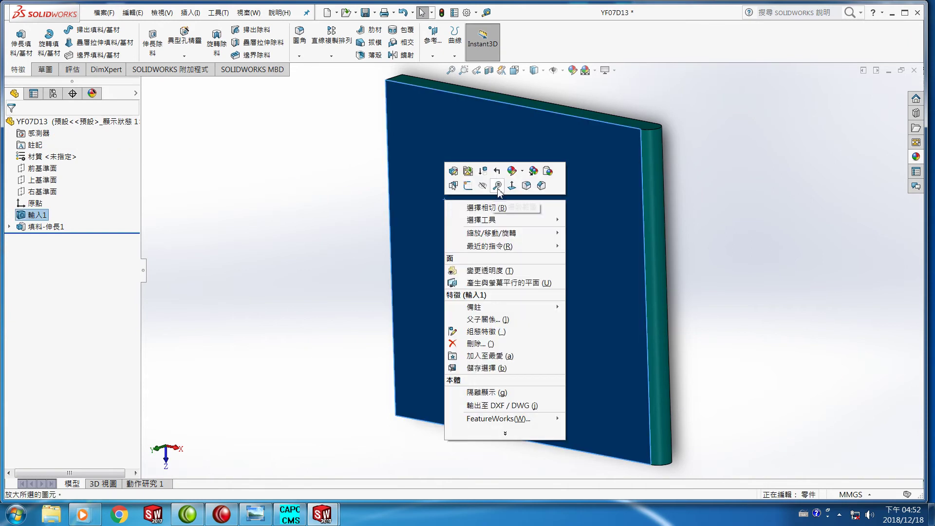
pyautogui.click(512, 172)
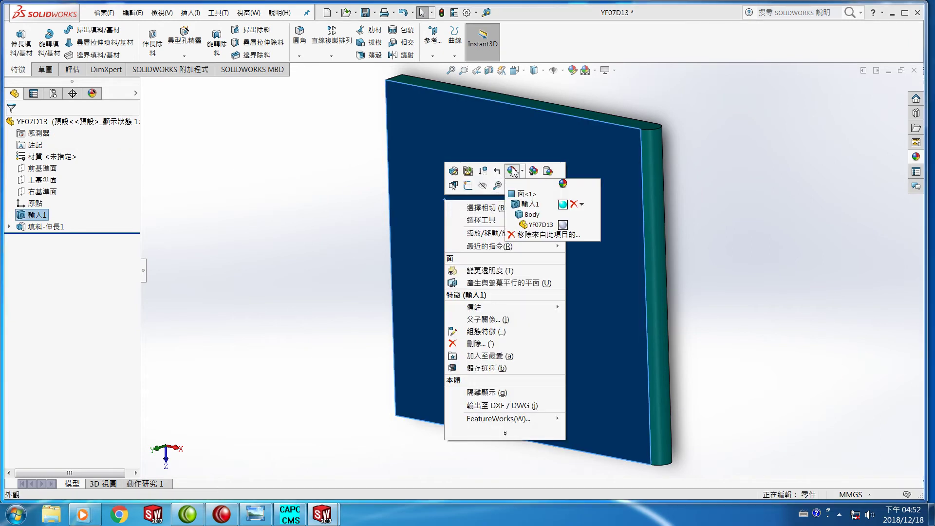
pyautogui.click(563, 224)
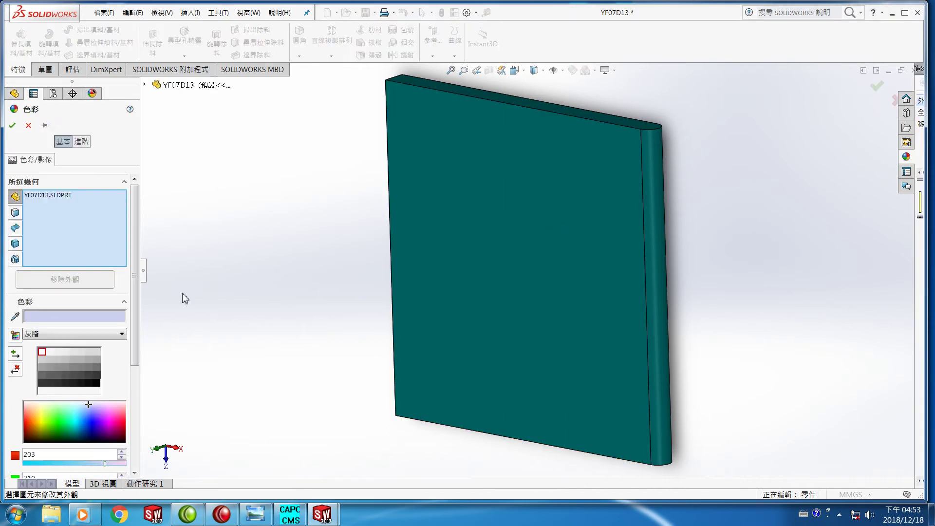
pyautogui.click(76, 411)
pyautogui.scroll(-3, 87, 411)
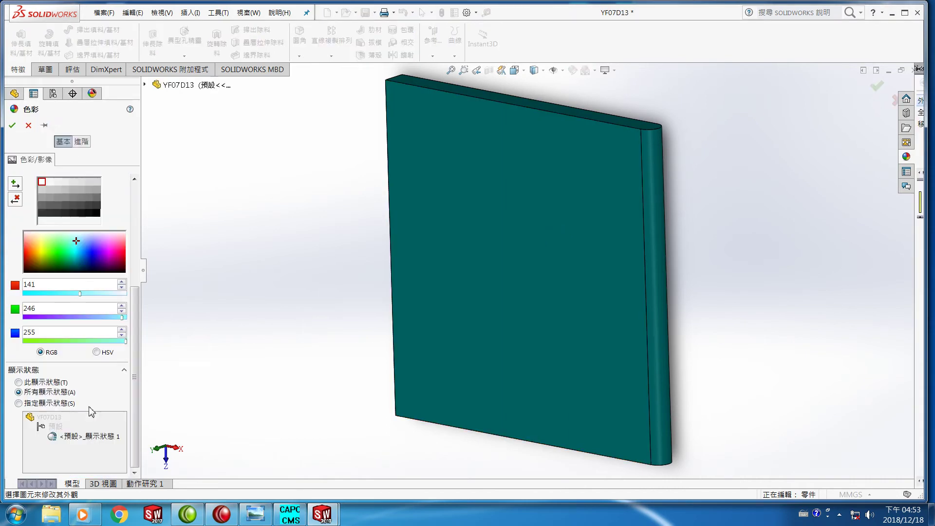
pyautogui.doubleClick(29, 285)
pyautogui.write('0')
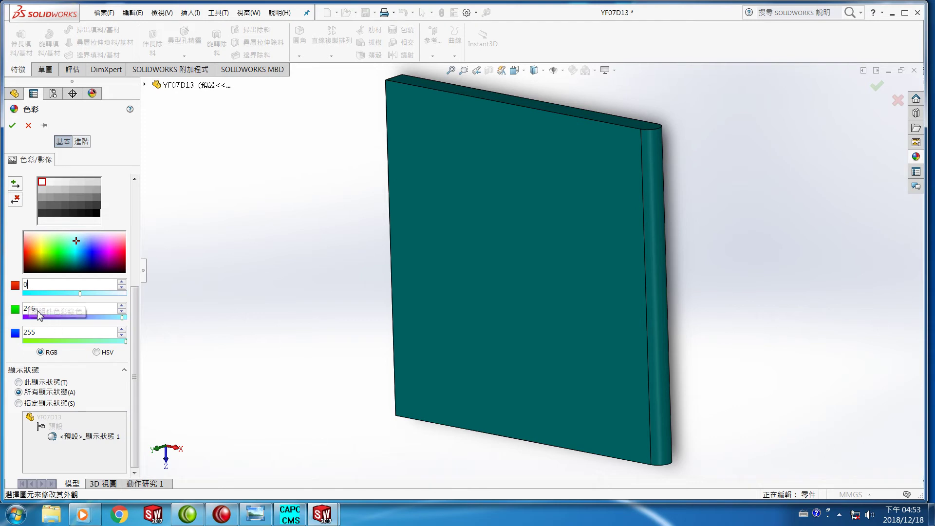
pyautogui.click(25, 307)
pyautogui.moveTo(25, 307); pyautogui.dragTo(42, 311)
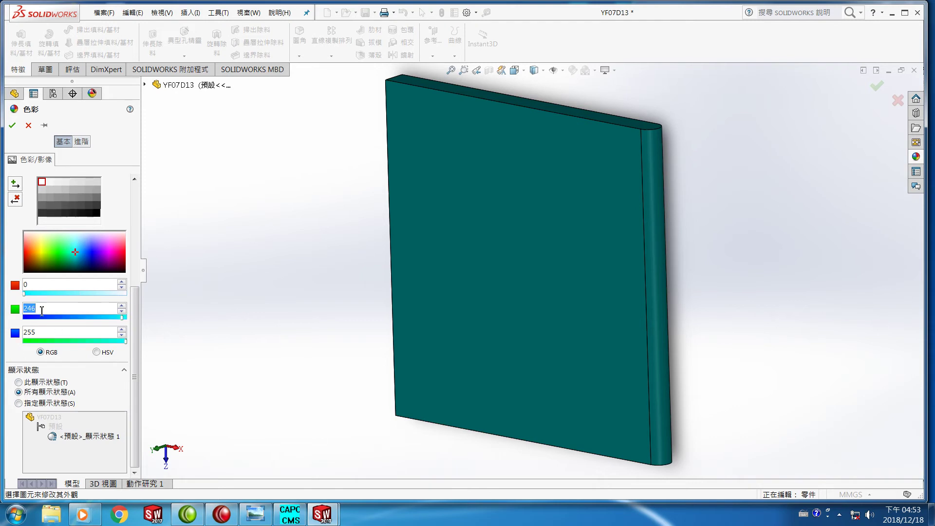
pyautogui.write('2')
pyautogui.click(12, 125)
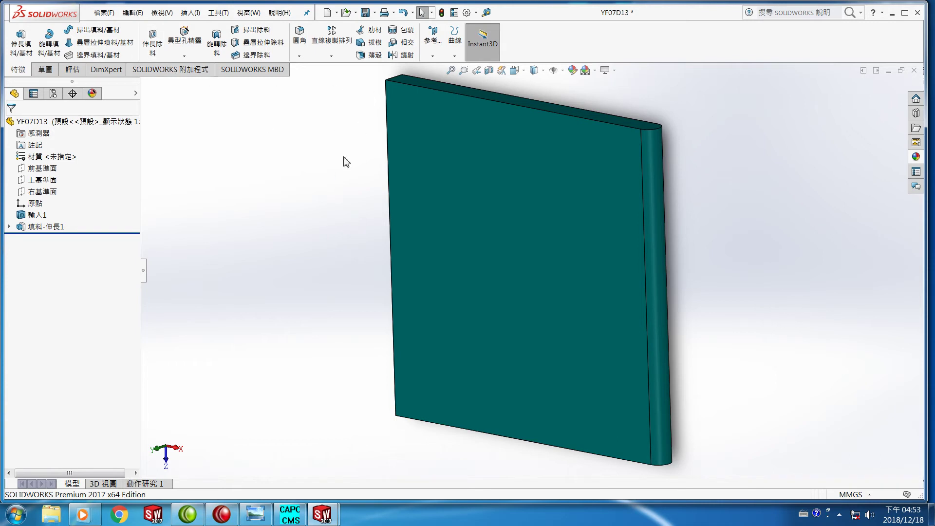
# - Save the plate part and choose IGES (*.igs) as the format for saving it under a new name
pyautogui.click(102, 13)
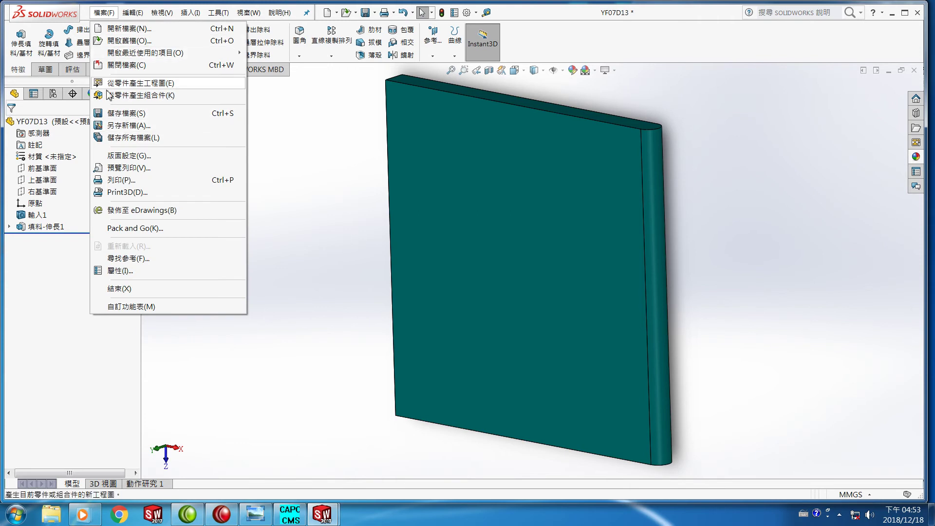
pyautogui.click(123, 115)
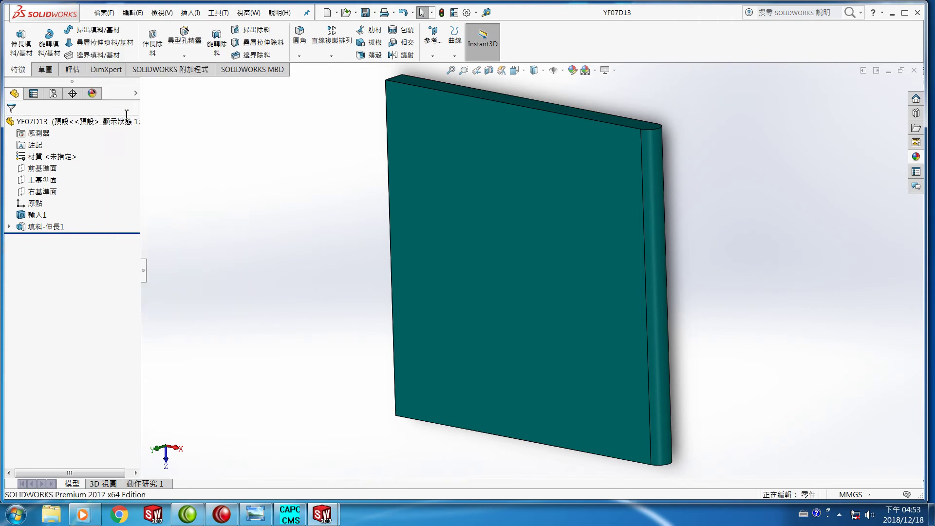
pyautogui.click(104, 12)
pyautogui.click(122, 125)
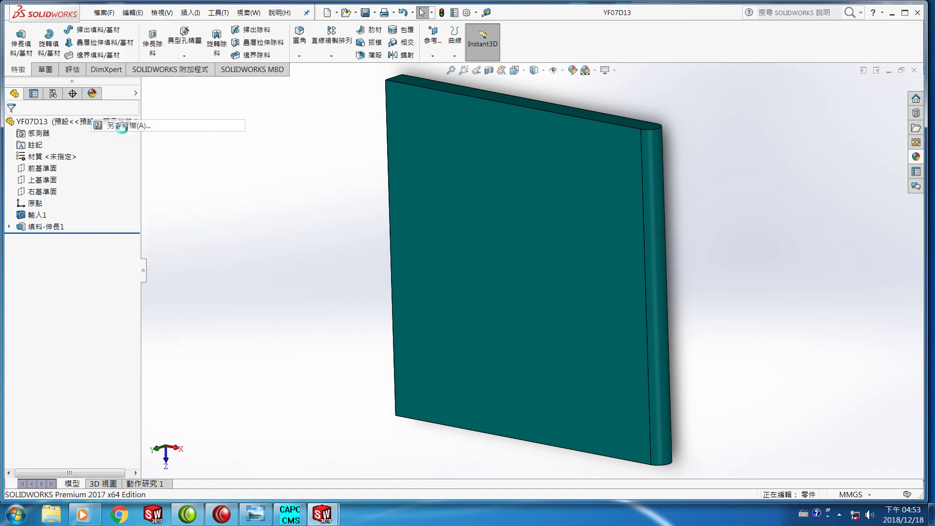
pyautogui.click(380, 220)
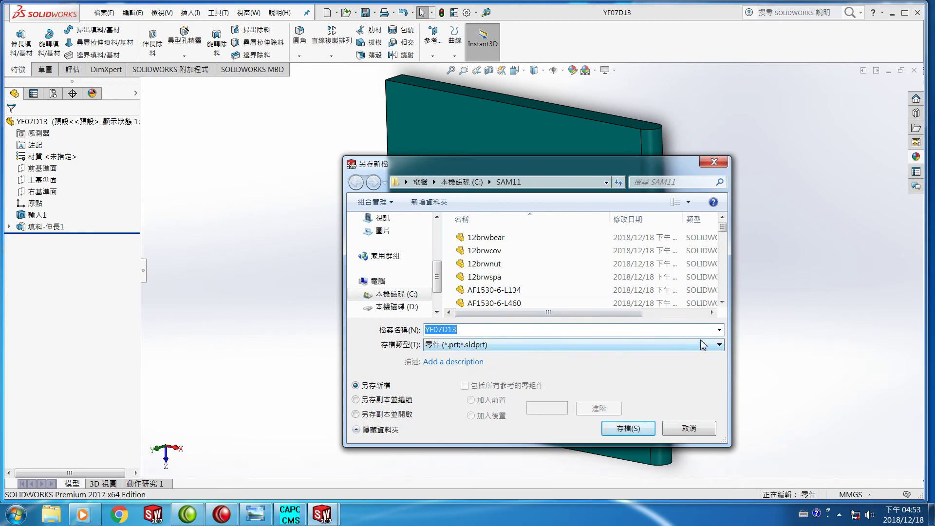
pyautogui.click(720, 344)
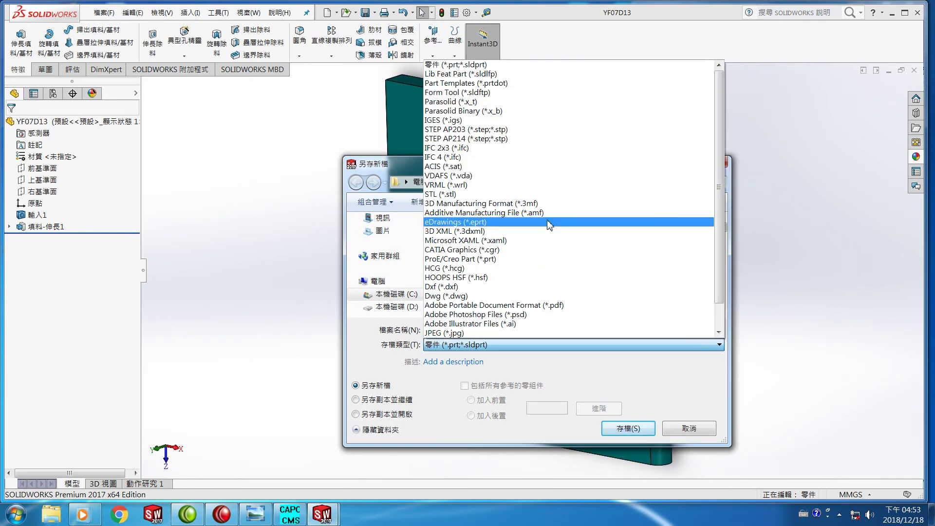
pyautogui.click(474, 120)
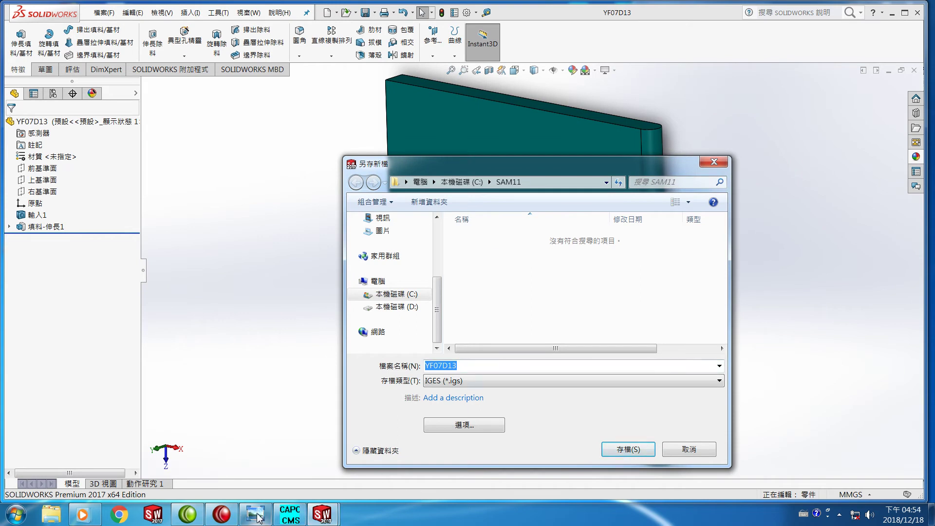
# - Consult the hand-drawn layout image for the Y and X codes and save the IGES file as y23x36 in the SAM11 folder
pyautogui.moveTo(258, 517)
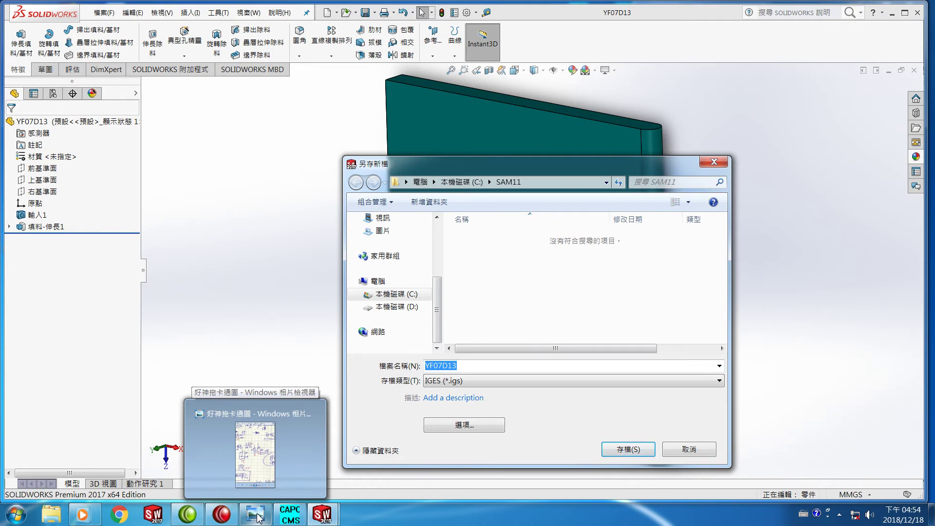
pyautogui.click(259, 517)
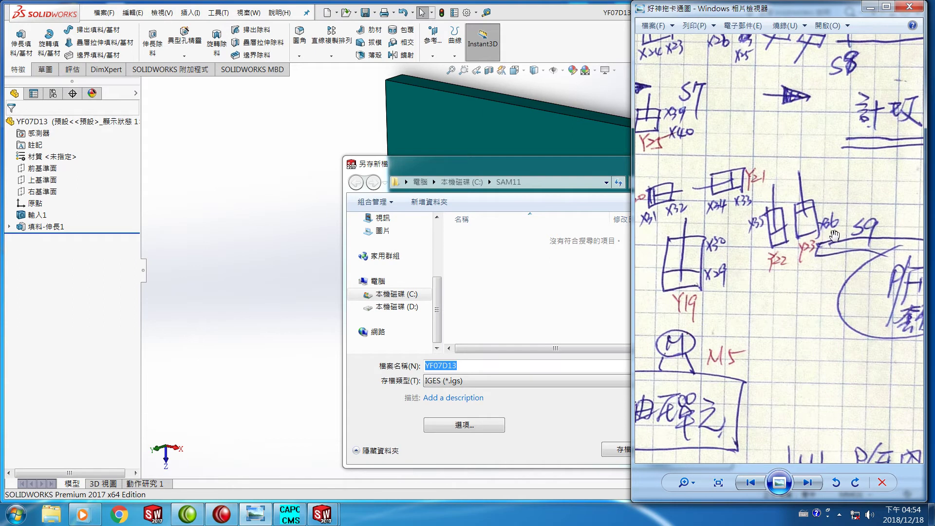
pyautogui.click(502, 366)
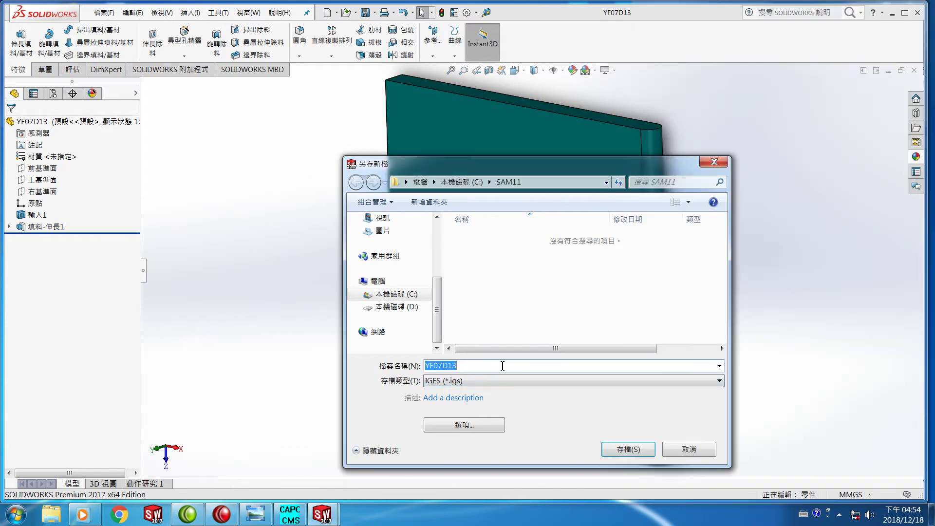
pyautogui.write('y')
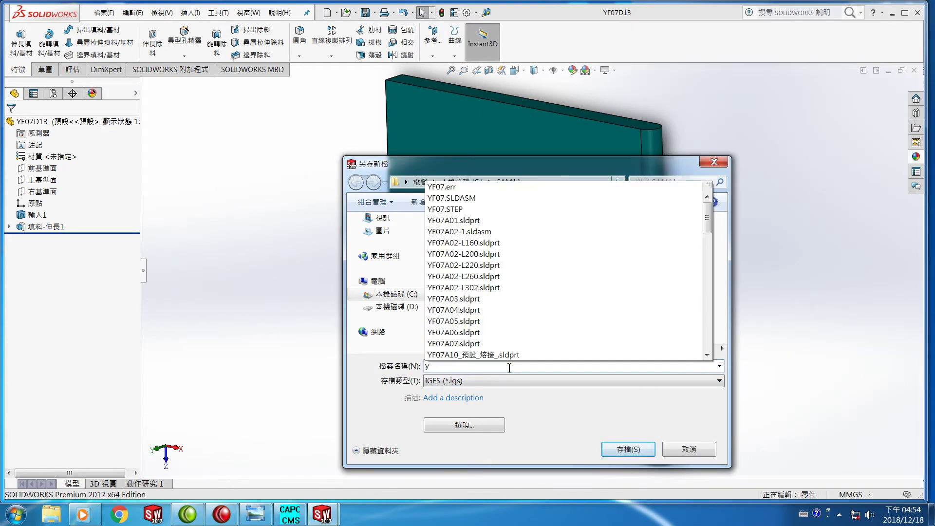
pyautogui.write('23x36')
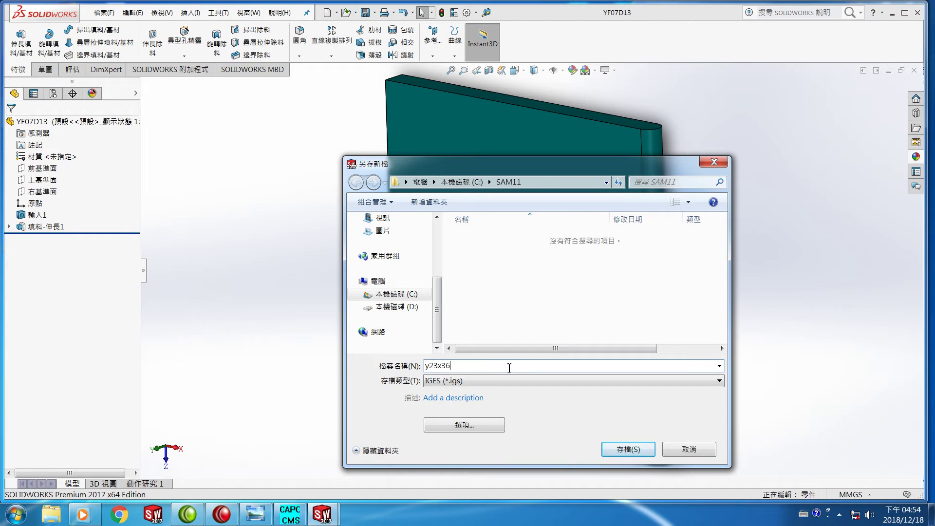
pyautogui.press('Return')
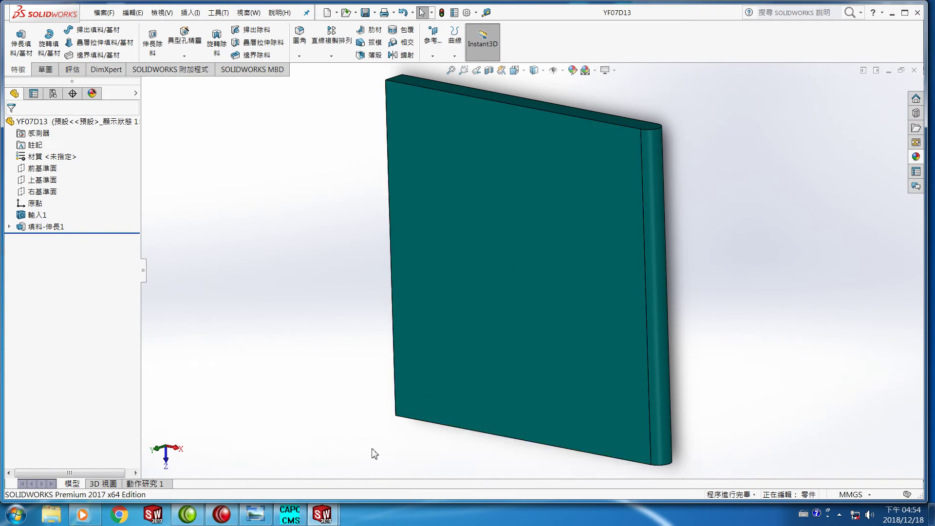
# - Launch PolyTrans and accept OpenGL: Smooth Shaded as its start-up display mode
pyautogui.click(16, 515)
pyautogui.click(84, 401)
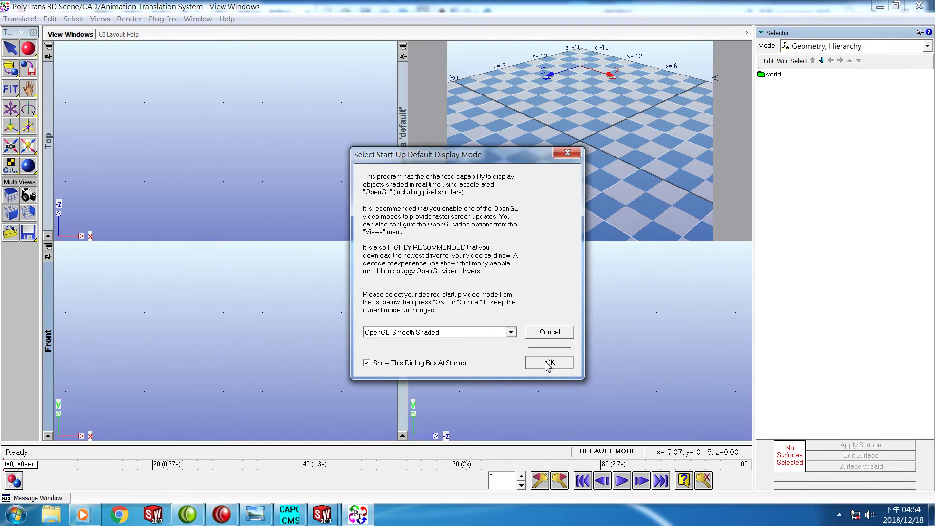
pyautogui.click(546, 363)
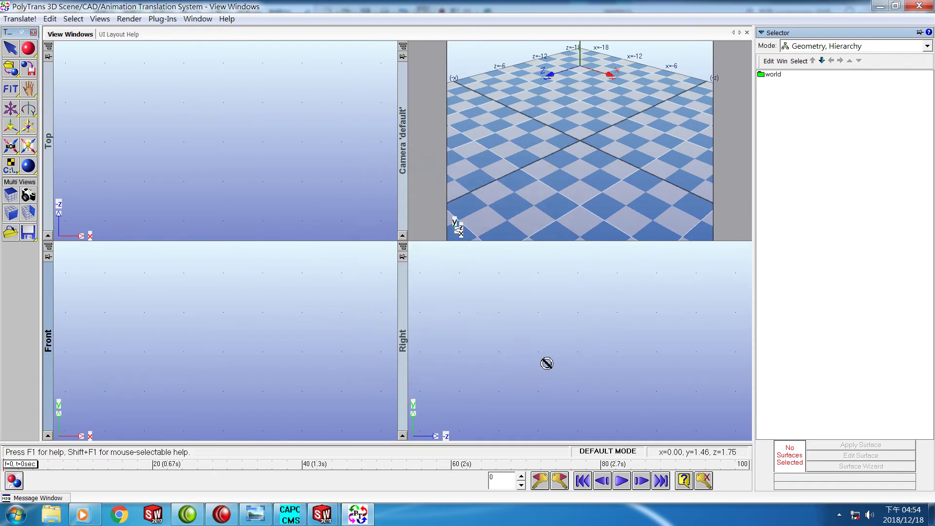
# - Start an IGES v5.3 (via Okino) import and choose the file y23x36 from the SAM11 folder on drive C
pyautogui.click(24, 20)
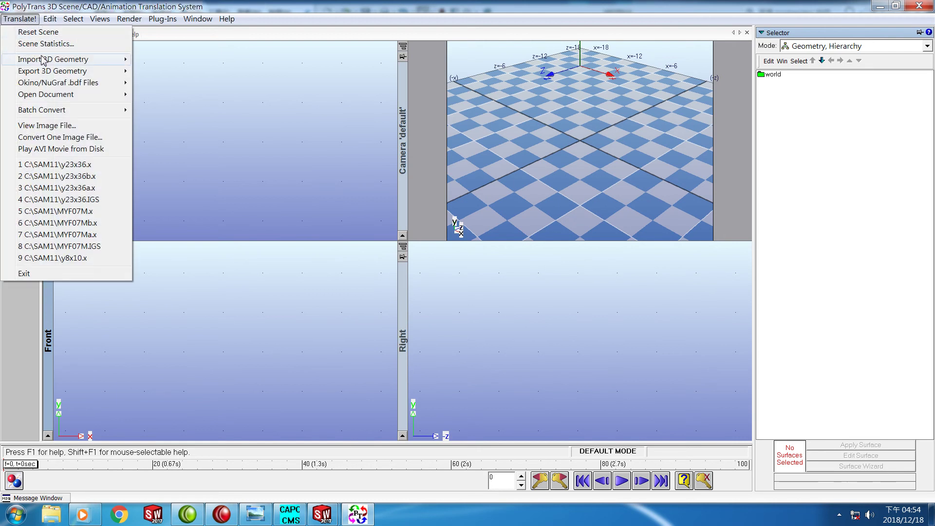
pyautogui.moveTo(42, 59)
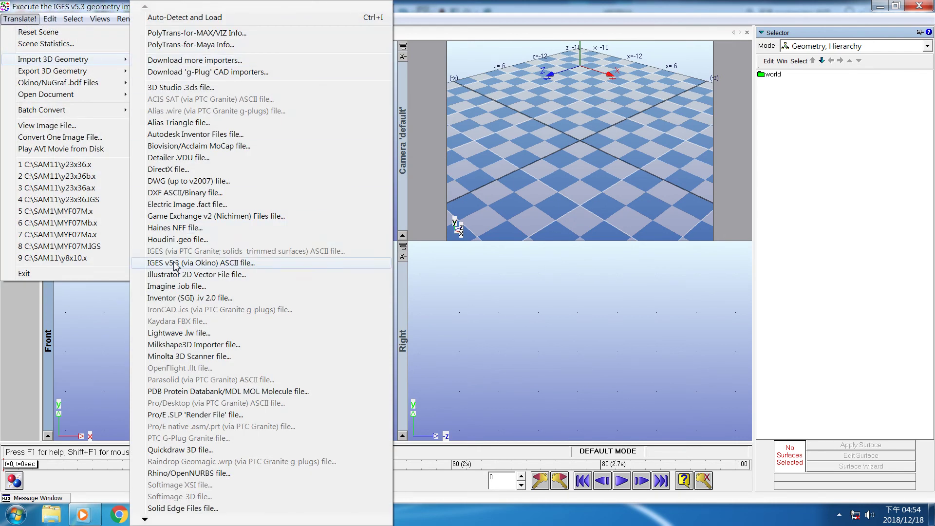
pyautogui.click(190, 262)
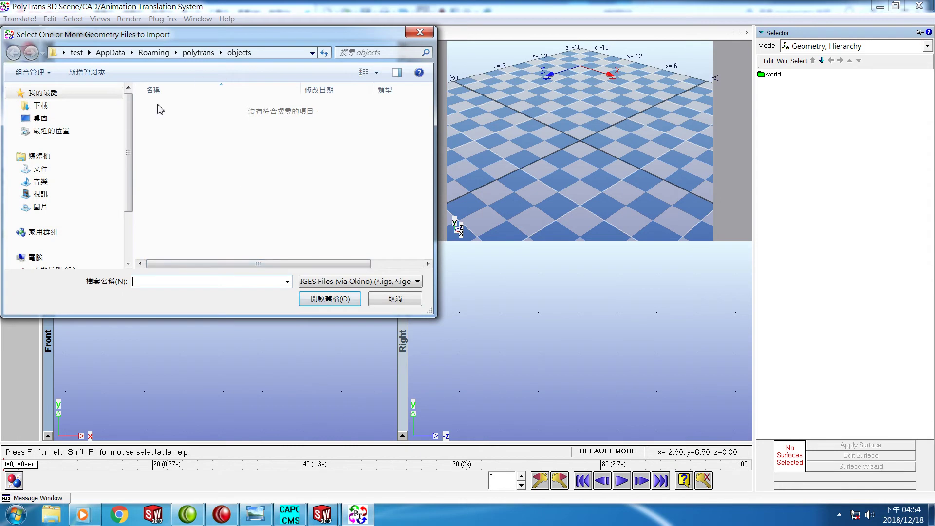
pyautogui.scroll(-3, 118, 229)
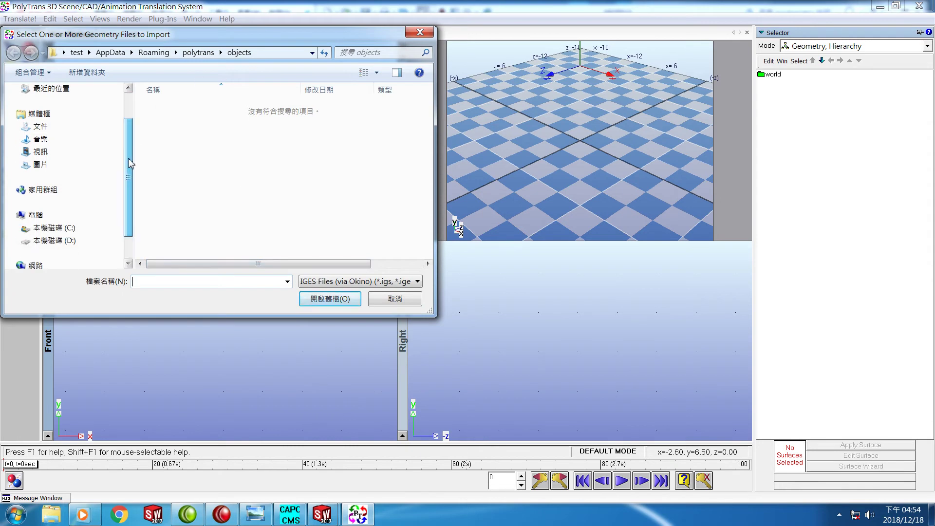
pyautogui.click(70, 222)
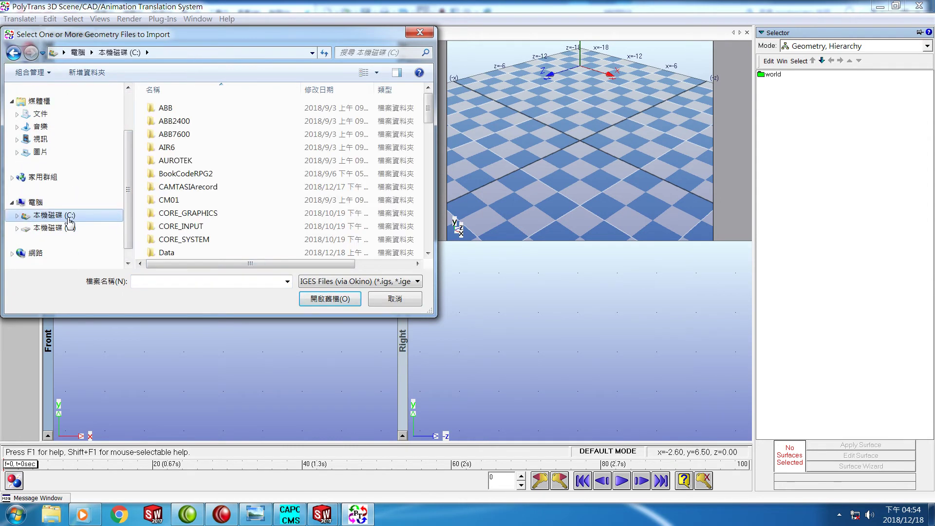
pyautogui.moveTo(428, 119); pyautogui.dragTo(423, 216)
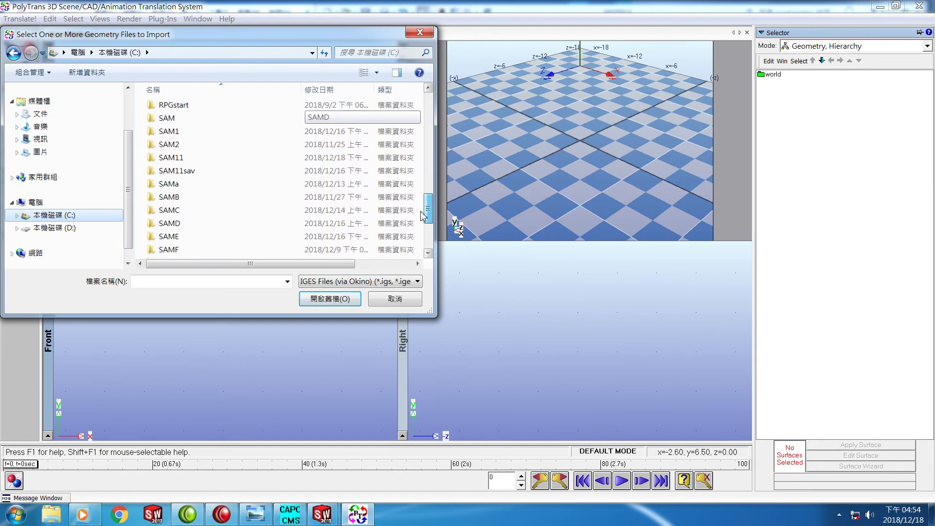
pyautogui.click(155, 159)
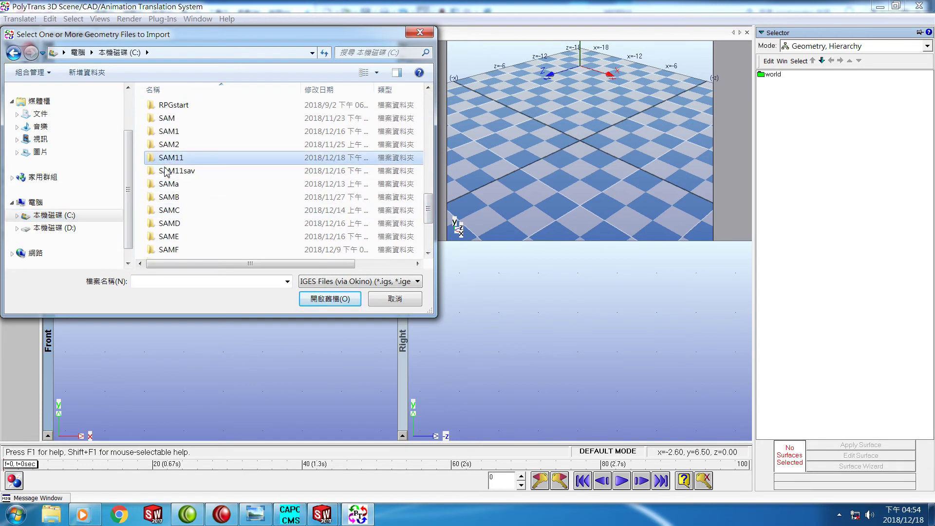
pyautogui.click(317, 299)
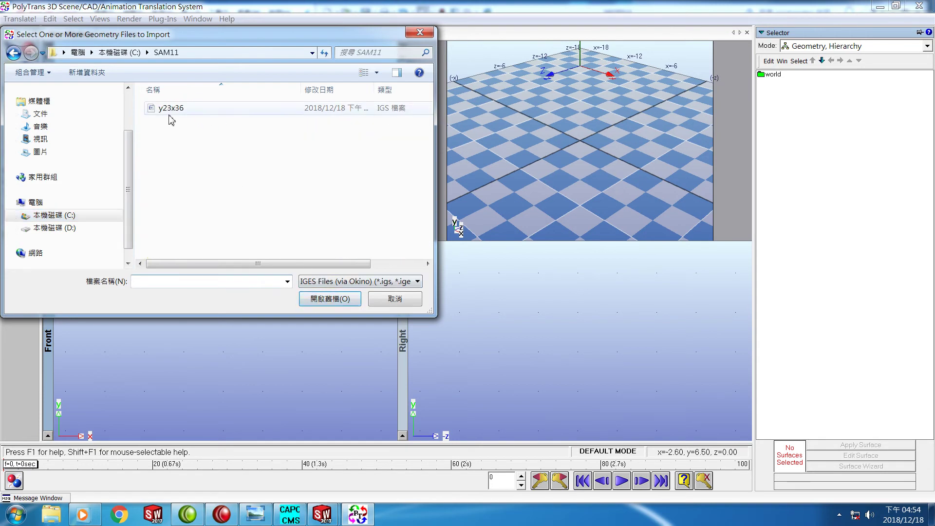
pyautogui.click(171, 109)
pyautogui.click(322, 304)
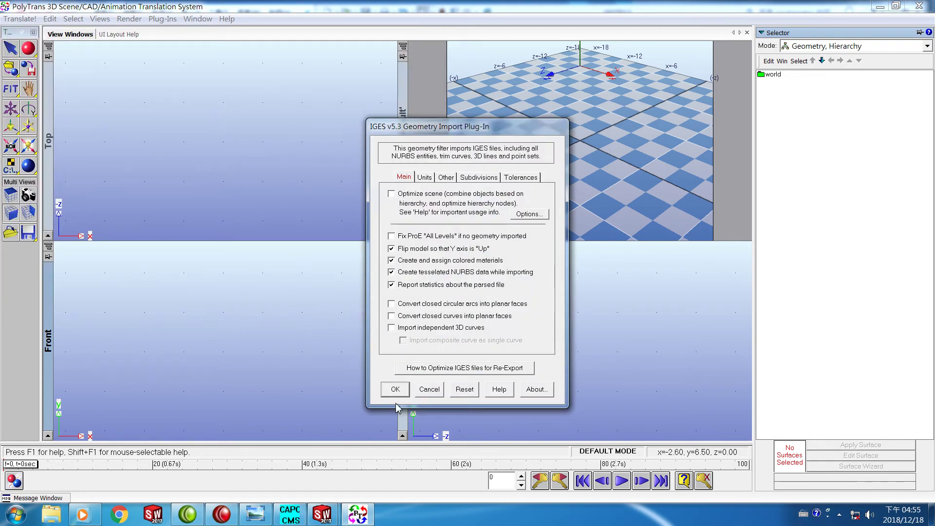
# - Accept the IGES import options, display the NURB patches as triangle meshes and resize the camera view to show all objects
pyautogui.click(393, 390)
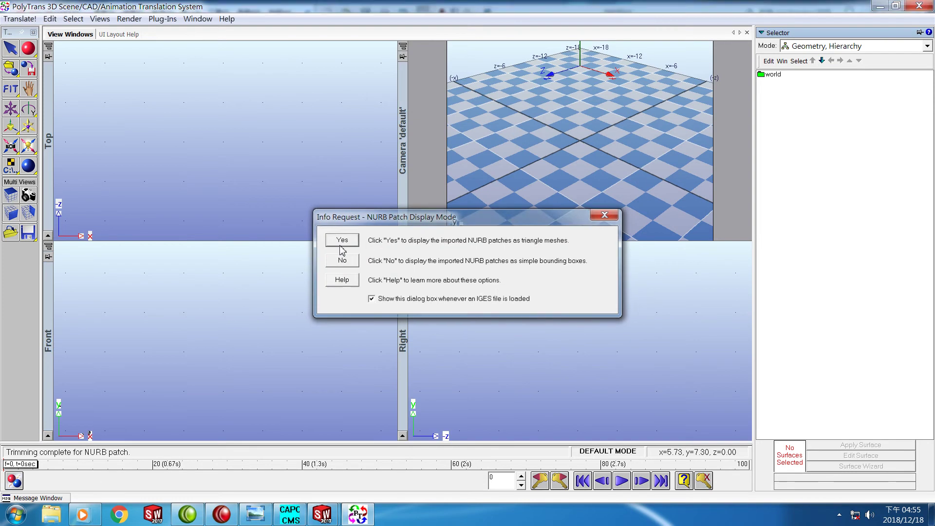
pyautogui.click(341, 260)
pyautogui.click(413, 295)
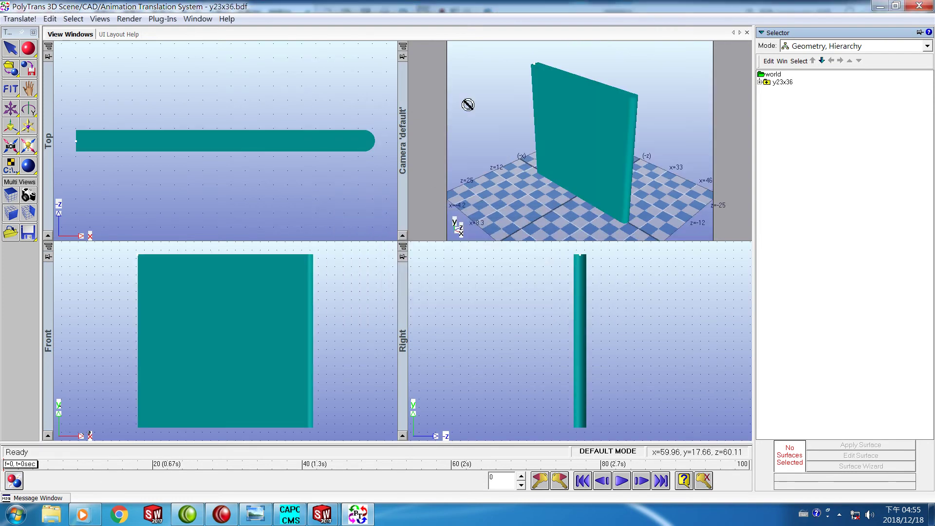
# - Export the plate as binary DirectX file y23x36a in SAM11, with reversed polygon orientation and flipped polygon normals both off
pyautogui.click(20, 19)
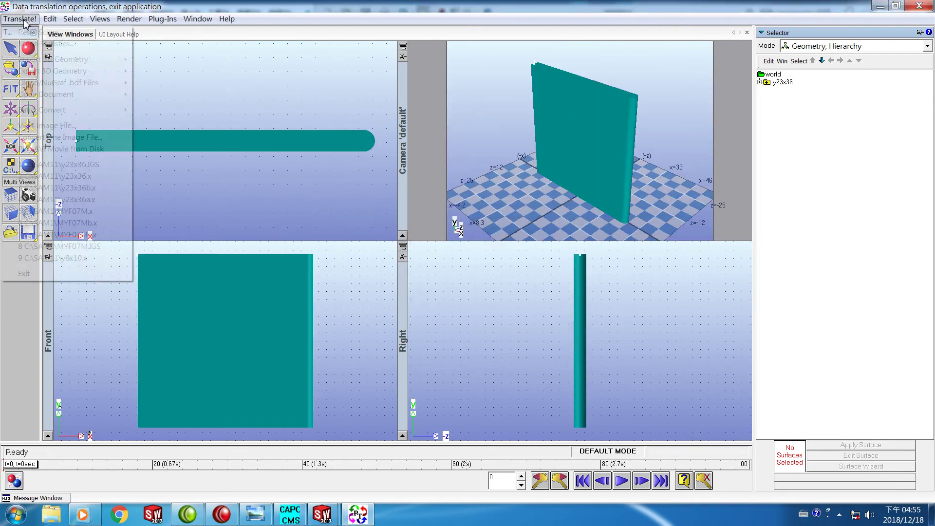
pyautogui.moveTo(58, 73)
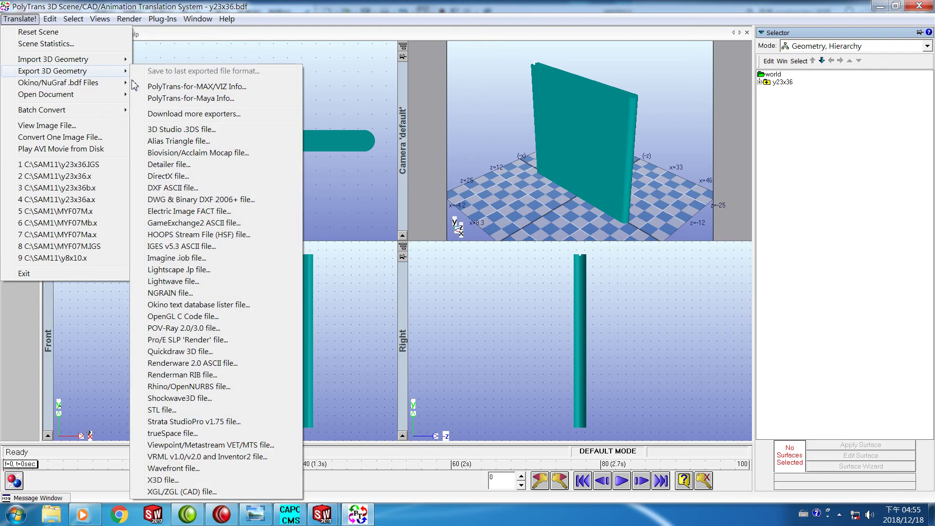
pyautogui.click(168, 176)
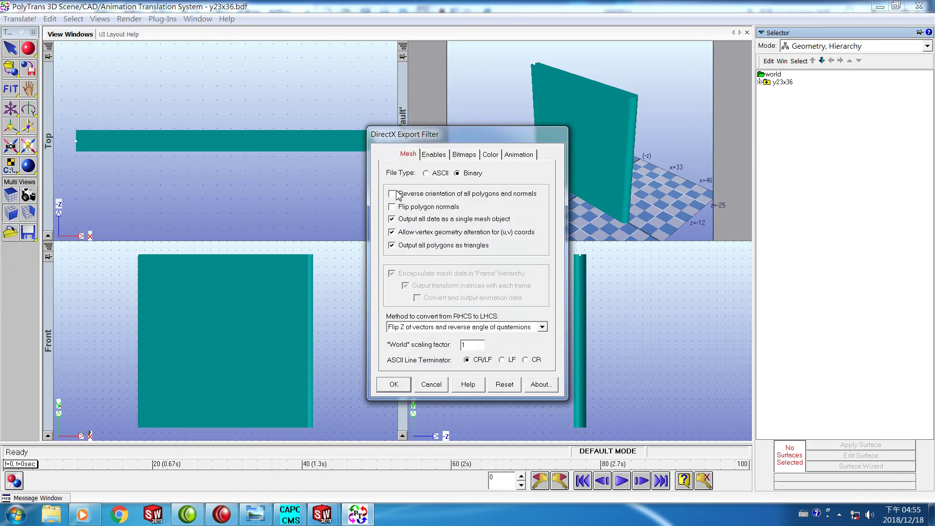
pyautogui.click(394, 384)
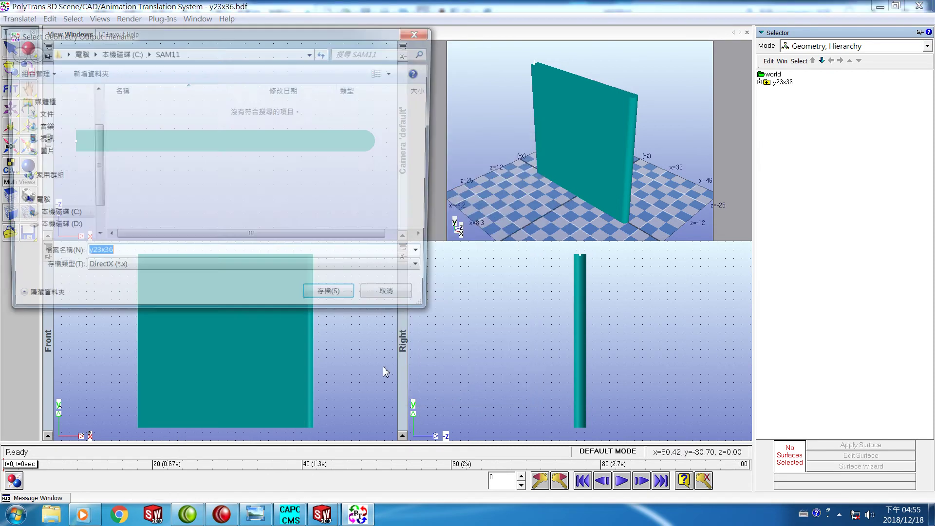
pyautogui.click(146, 259)
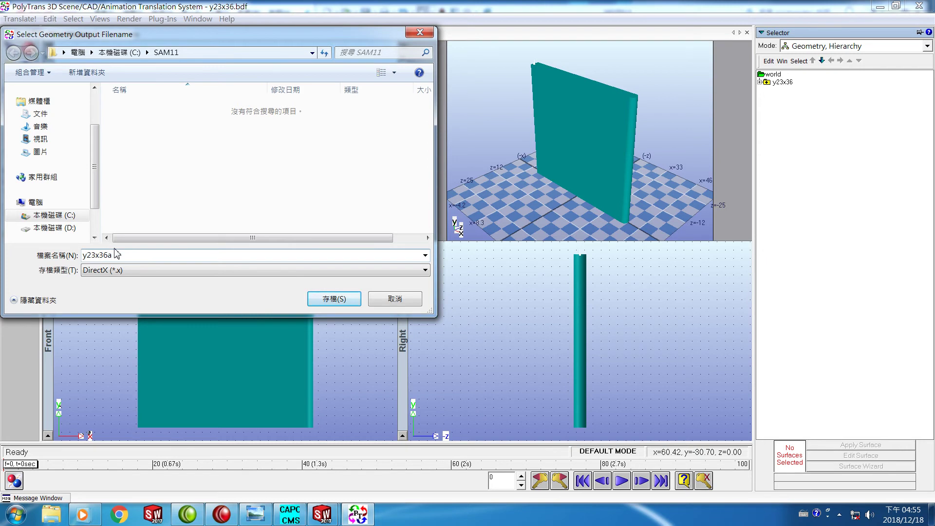
pyautogui.press('Return')
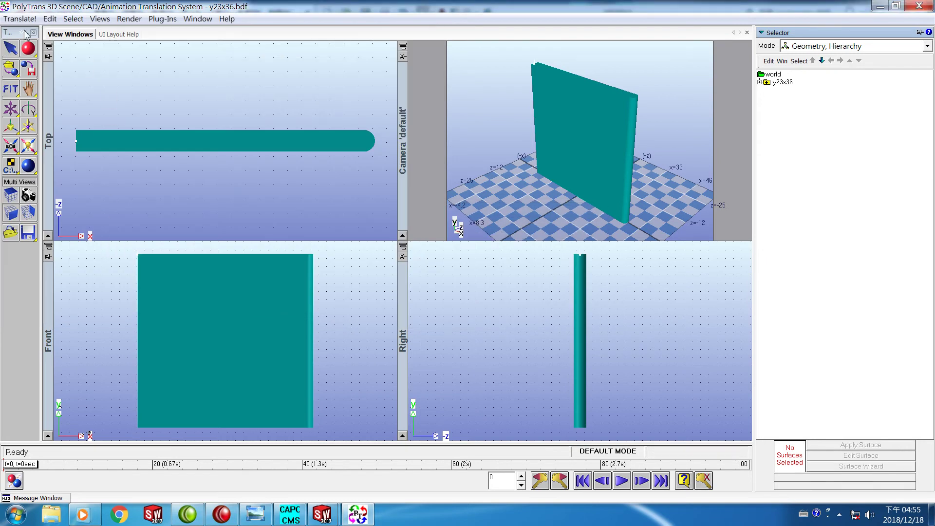
# - Export the plate as DirectX file y23x36b in SAM11, with reversed polygon orientation and flipped polygon normals both enabled
pyautogui.click(19, 18)
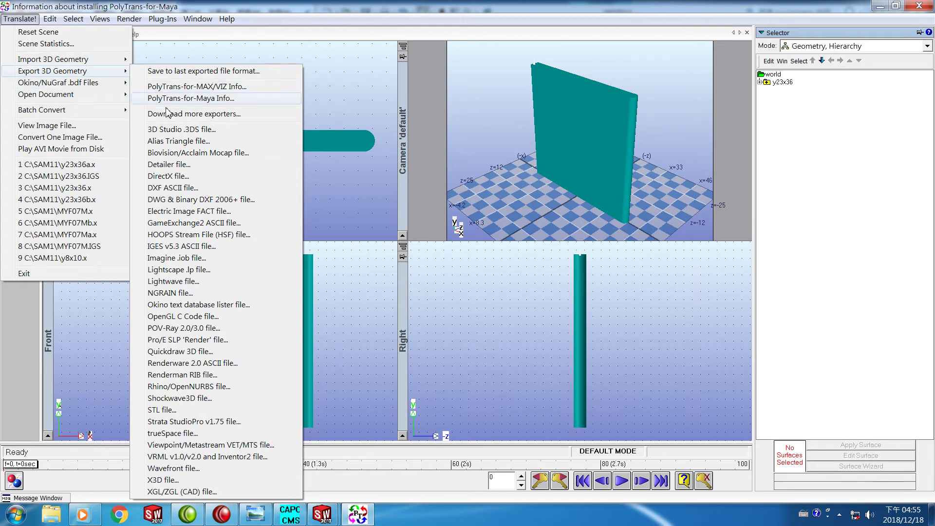
pyautogui.click(170, 177)
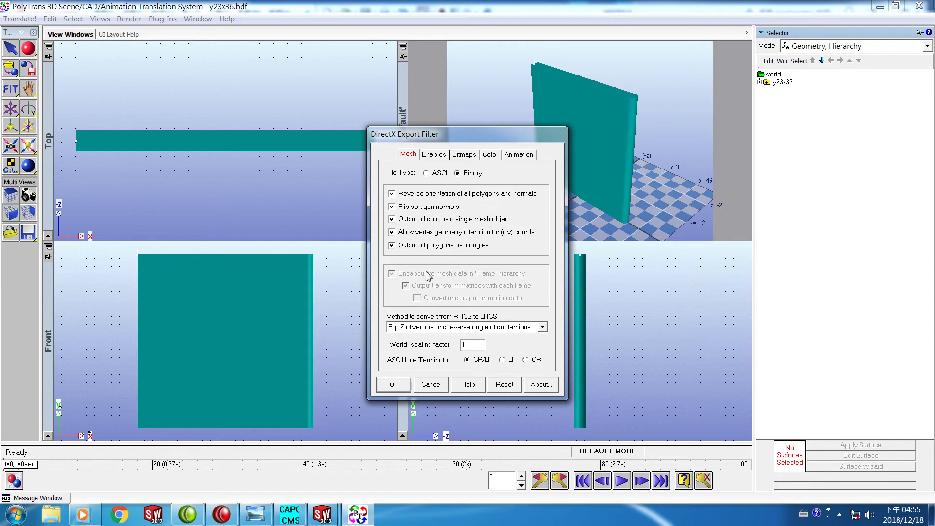
pyautogui.click(397, 385)
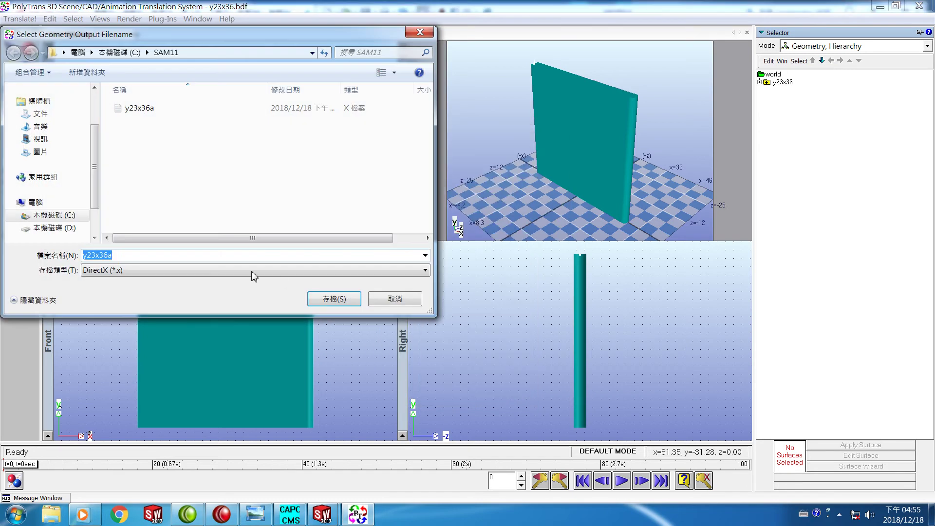
pyautogui.click(147, 257)
pyautogui.press('BackSpace')
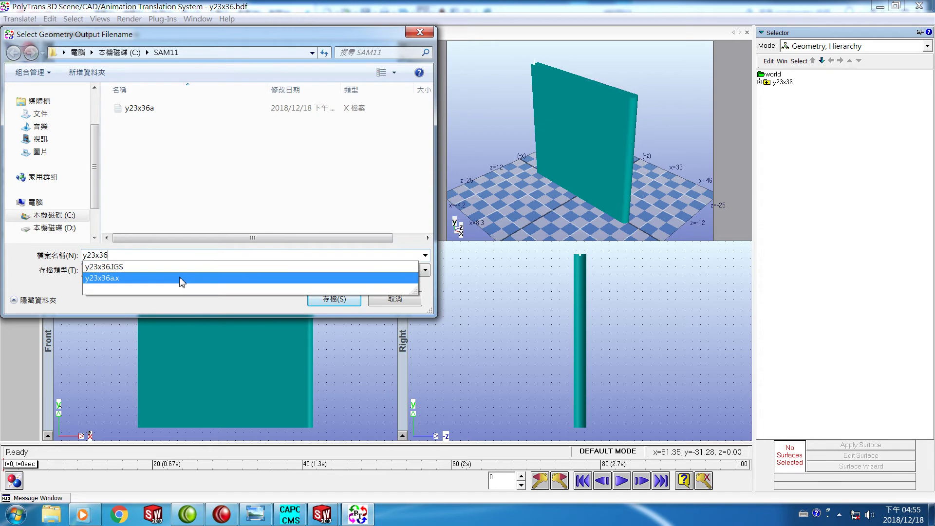
pyautogui.write('b')
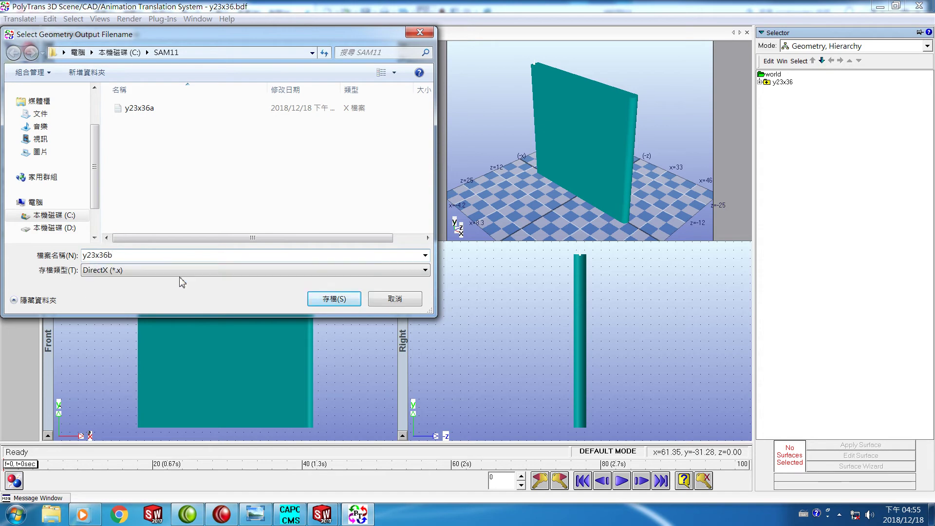
pyautogui.press('Return')
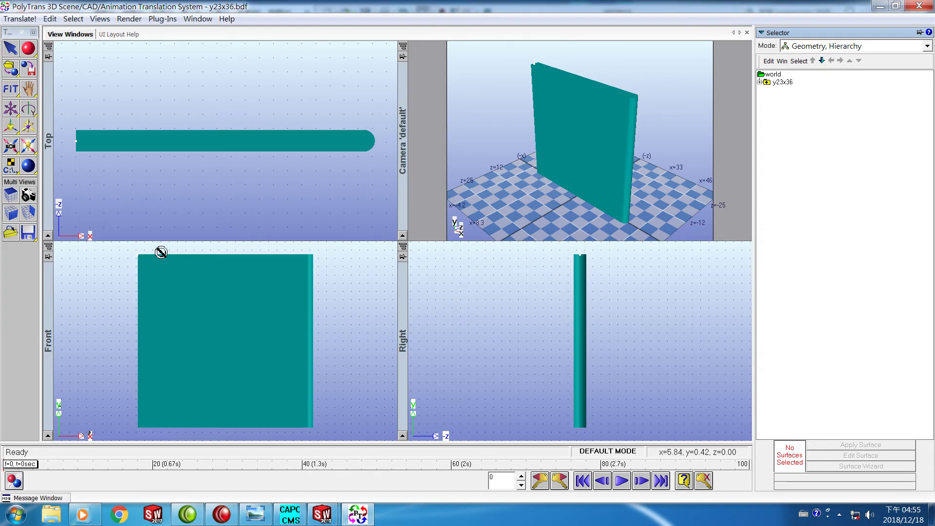
# - Reset the scene to clear the imported IGES geometry
pyautogui.click(17, 21)
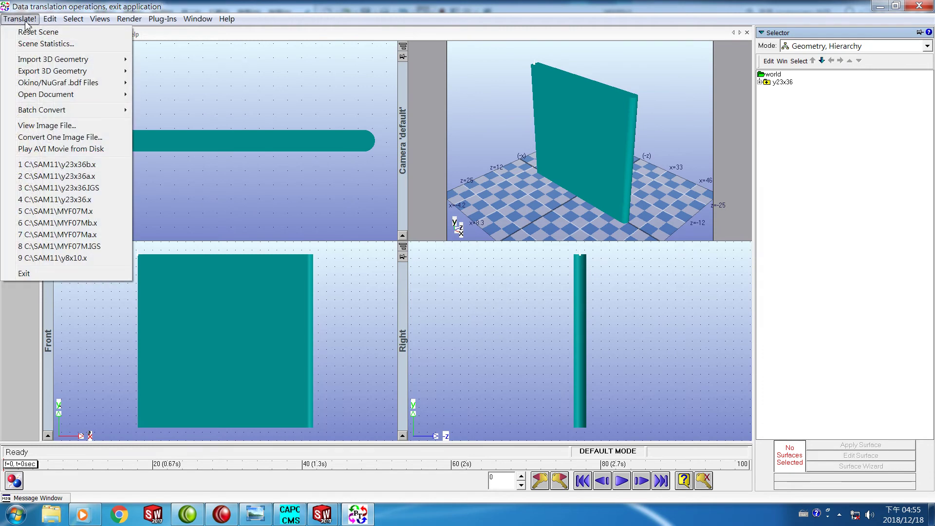
pyautogui.click(33, 33)
pyautogui.click(476, 303)
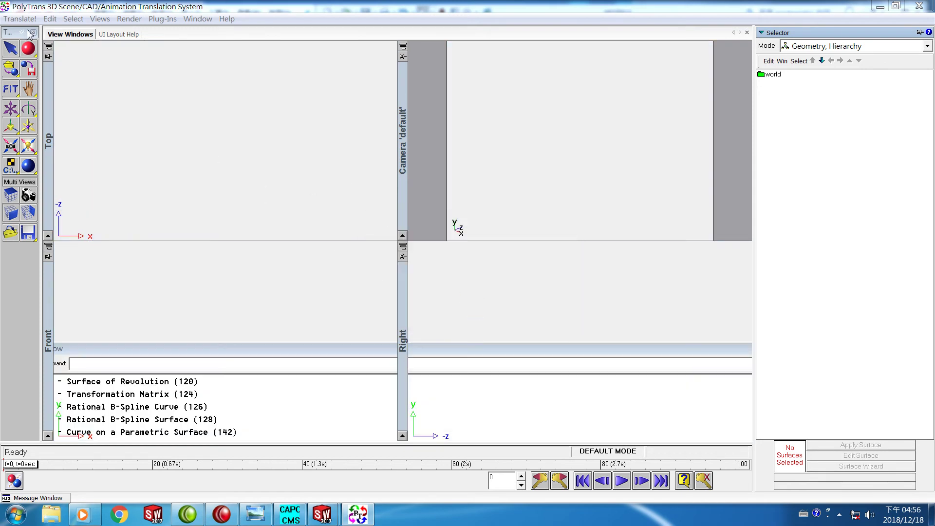
# - Import the DirectX file y23x36a from the SAM11 folder with the current import options, resizing the camera view to show all objects
pyautogui.click(21, 19)
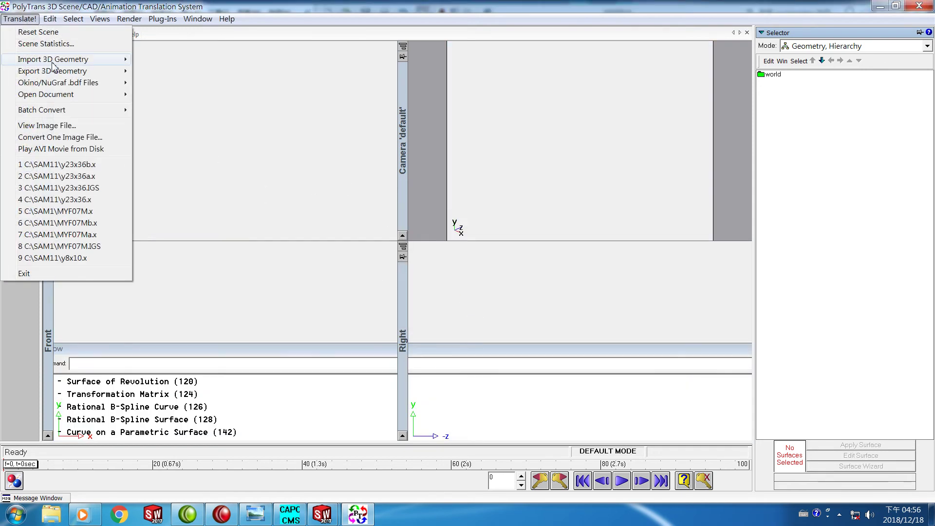
pyautogui.moveTo(53, 60)
pyautogui.click(168, 170)
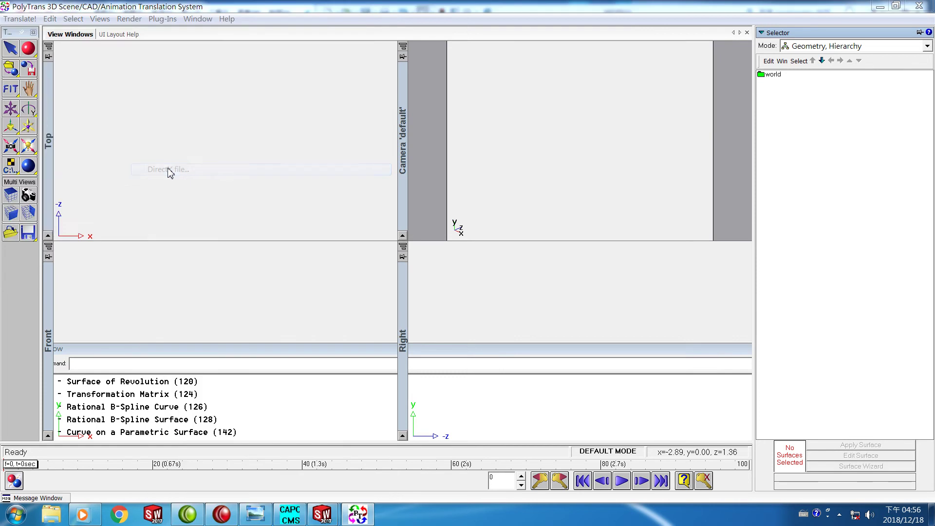
pyautogui.scroll(-2, 129, 163)
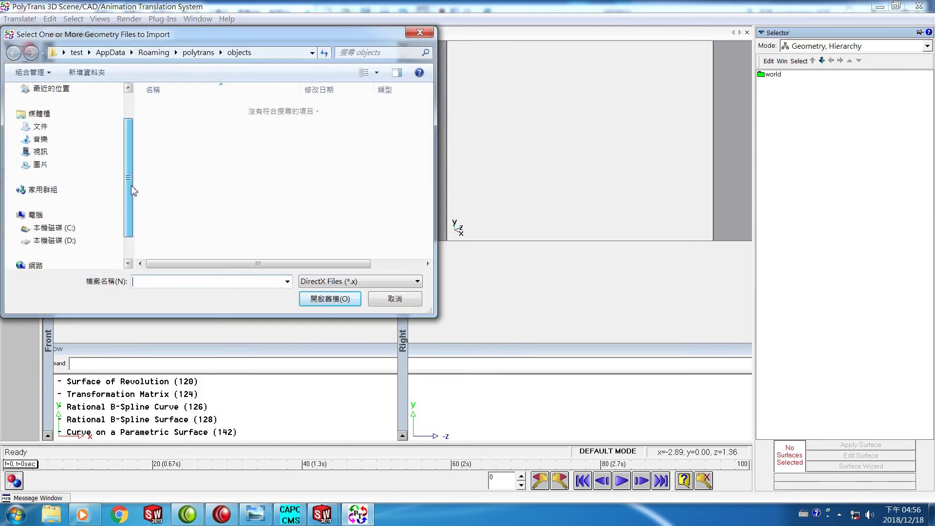
pyautogui.click(56, 220)
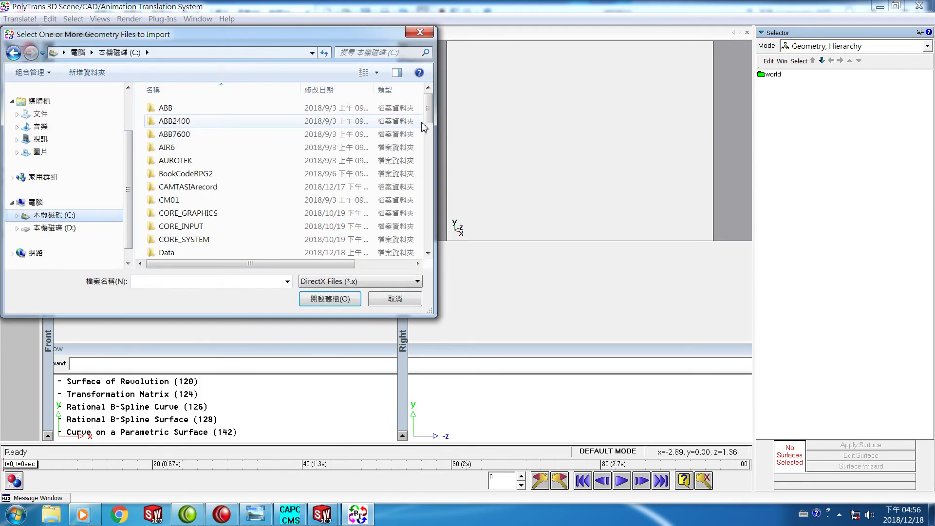
pyautogui.scroll(-10, 402, 231)
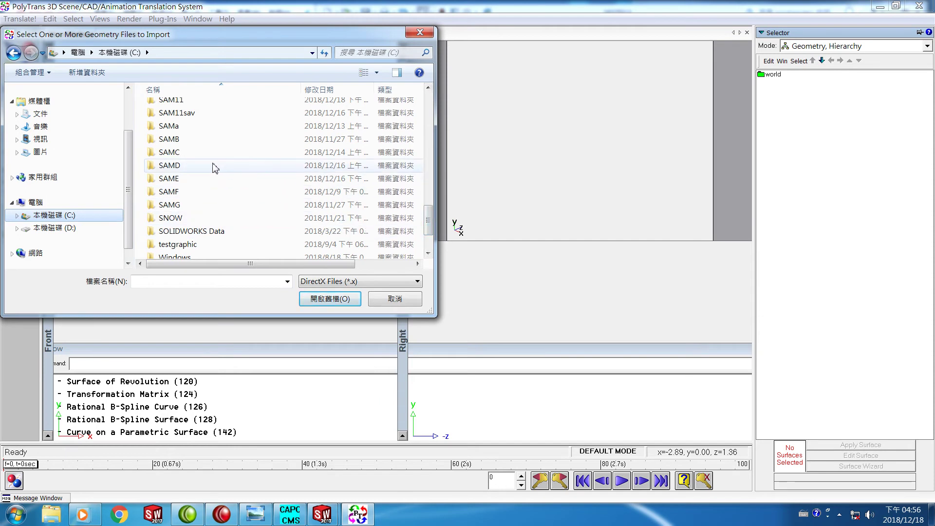
pyautogui.click(168, 104)
pyautogui.click(321, 300)
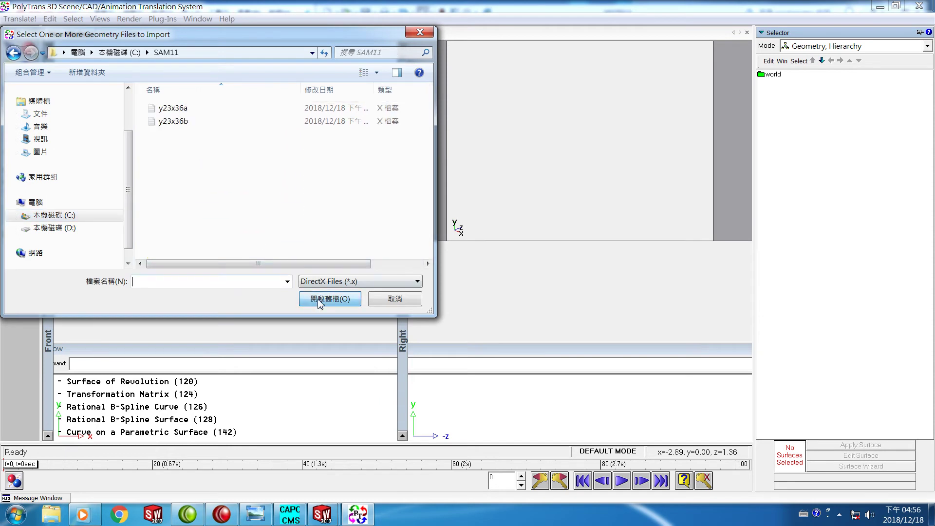
pyautogui.click(174, 108)
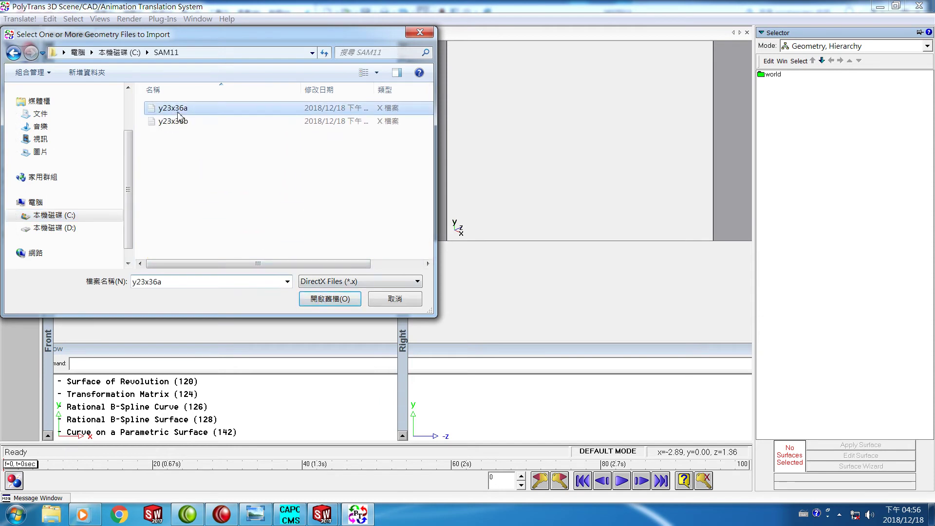
pyautogui.click(319, 298)
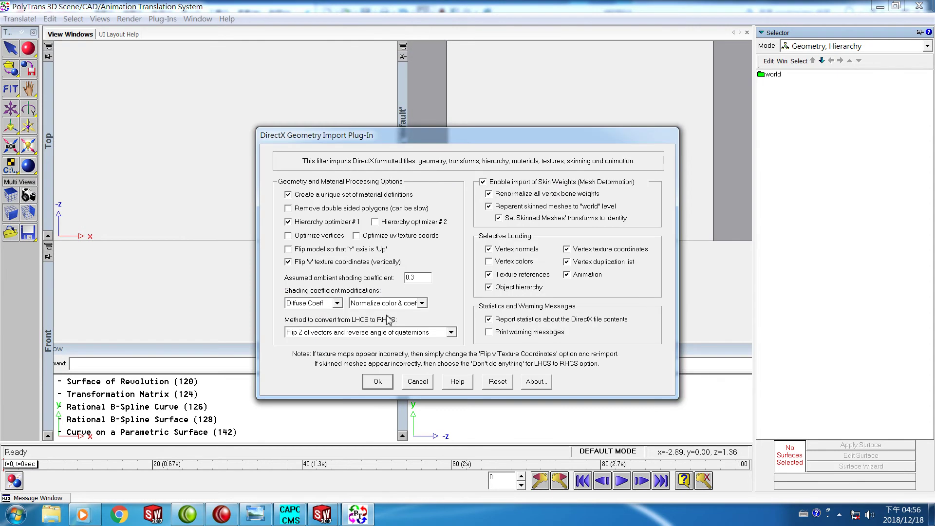
pyautogui.click(384, 378)
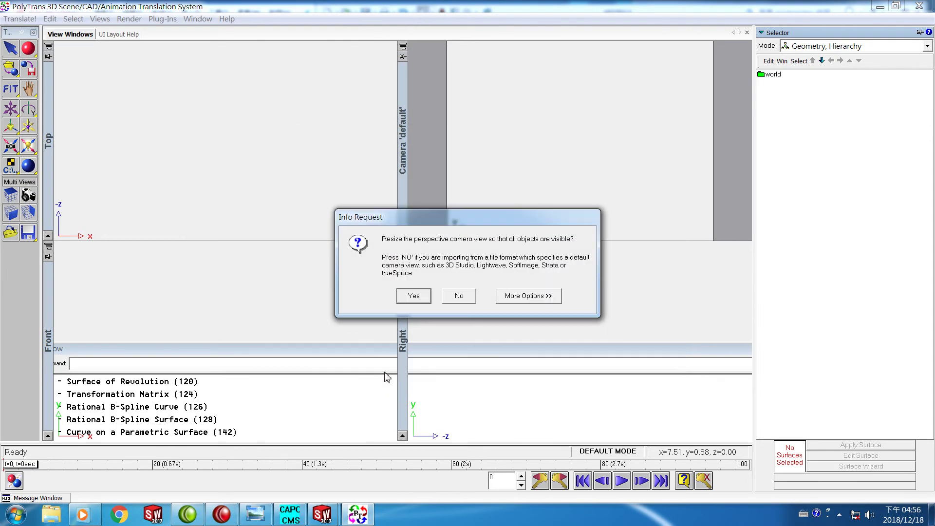
pyautogui.click(413, 296)
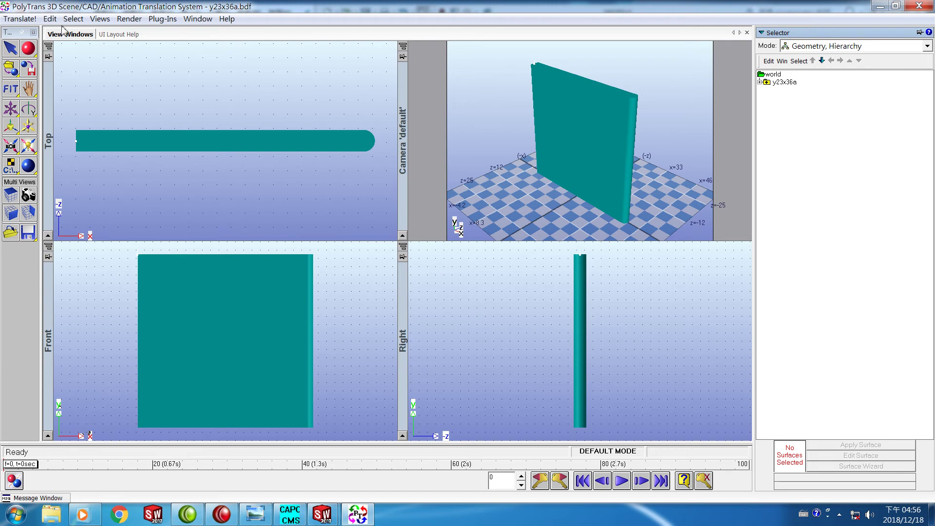
# - Import the DirectX file y23x36b from SAM11 with the current import options, resizing the camera view to show all objects
pyautogui.click(28, 21)
pyautogui.moveTo(53, 60)
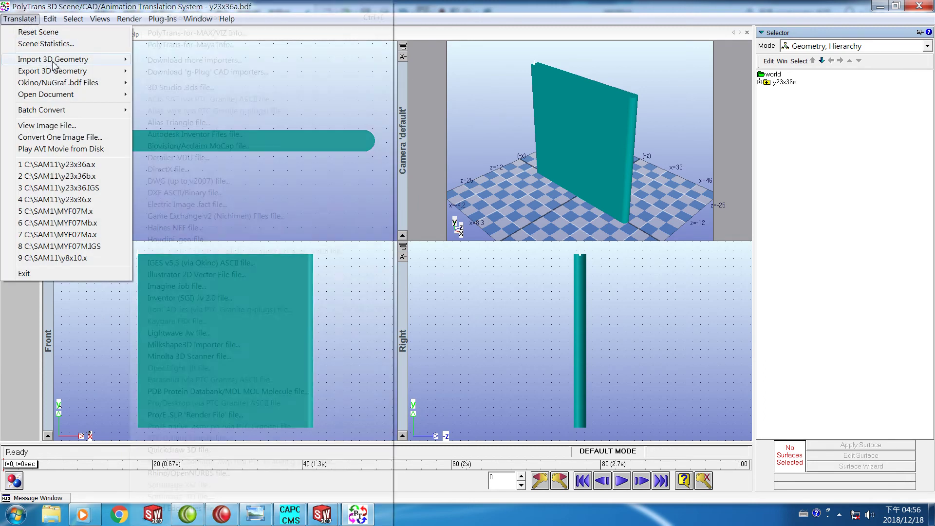
pyautogui.click(172, 169)
pyautogui.click(173, 121)
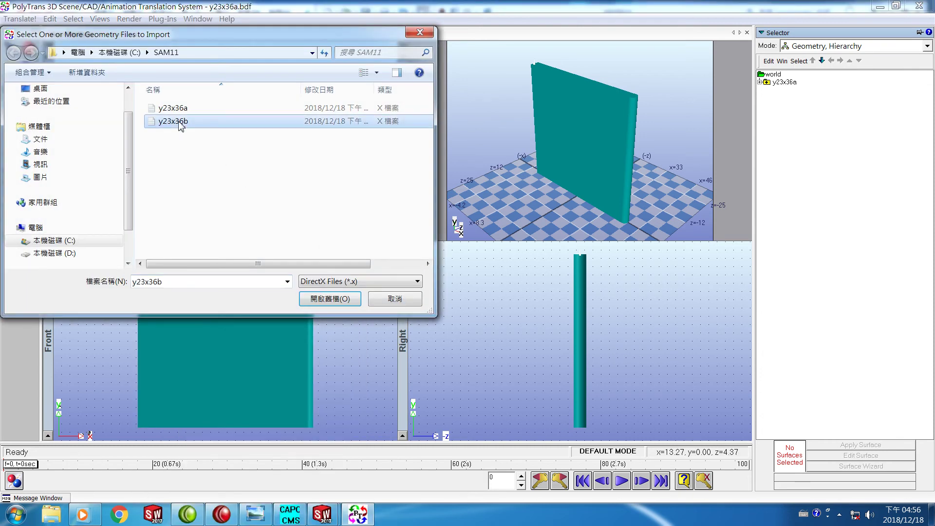
pyautogui.click(325, 299)
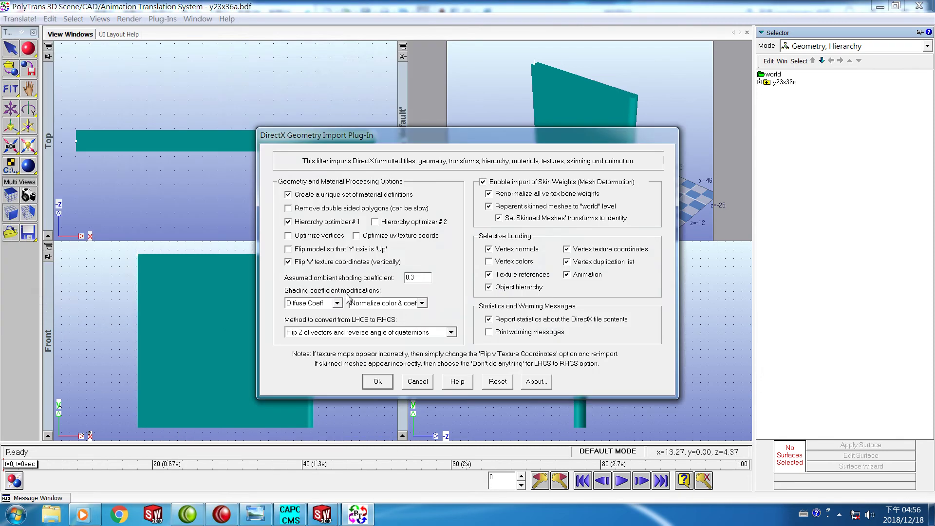
pyautogui.click(376, 380)
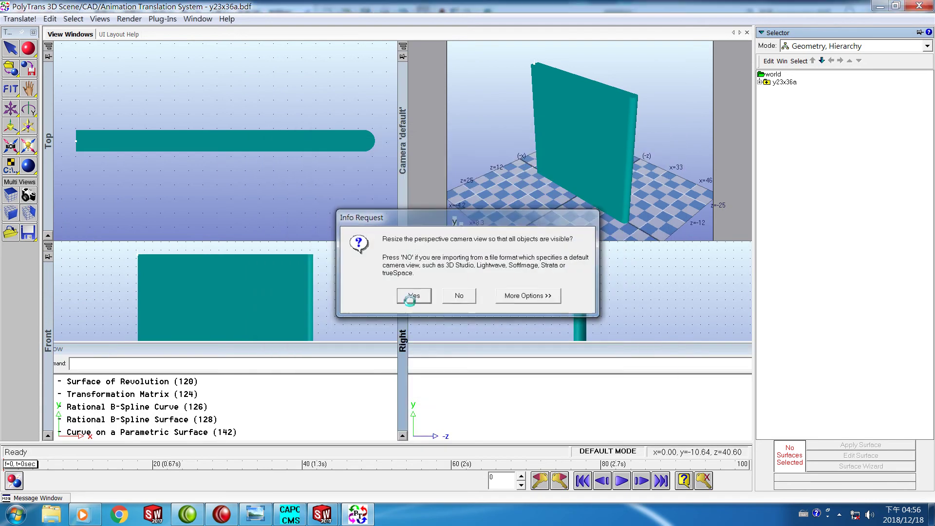
pyautogui.click(412, 296)
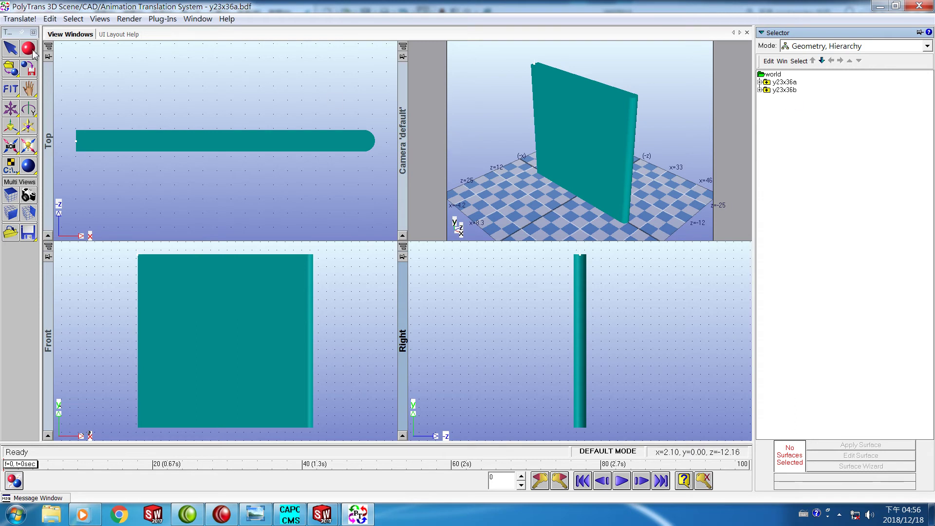
# - Export the combined scene as binary DirectX file y23x36 in SAM11, with flipped polygon normals on and reversed orientation off
pyautogui.click(23, 19)
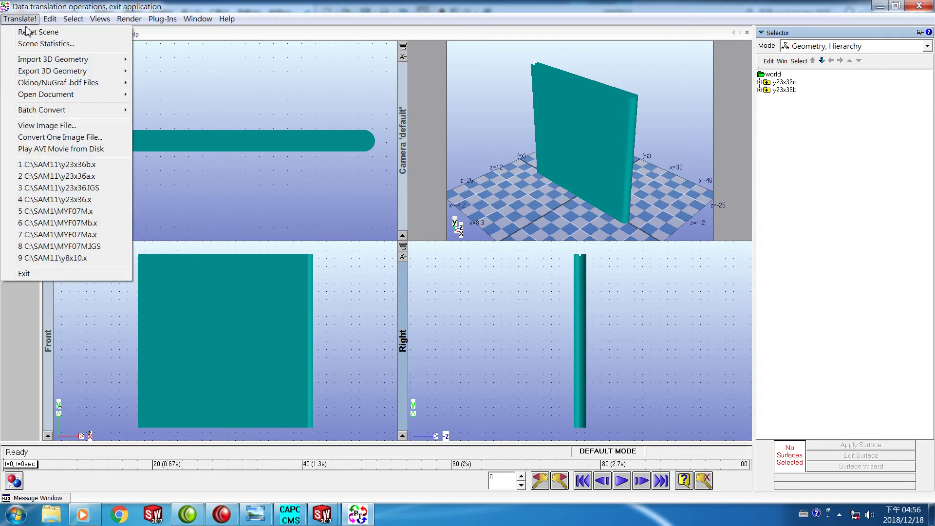
pyautogui.moveTo(86, 72)
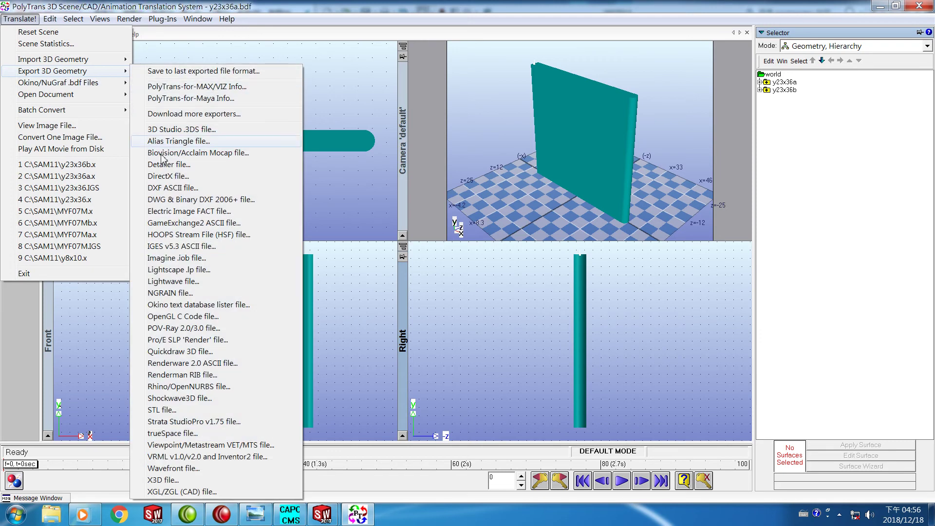
pyautogui.click(165, 177)
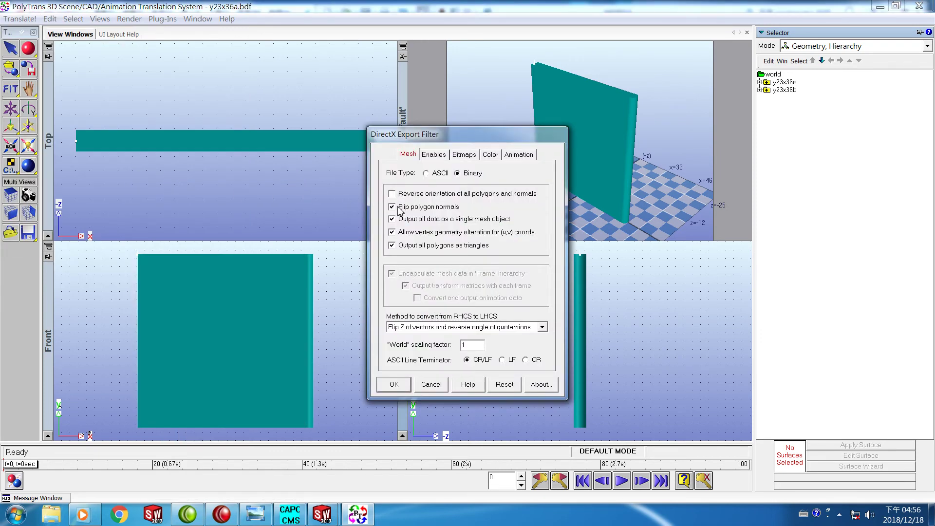
pyautogui.click(394, 385)
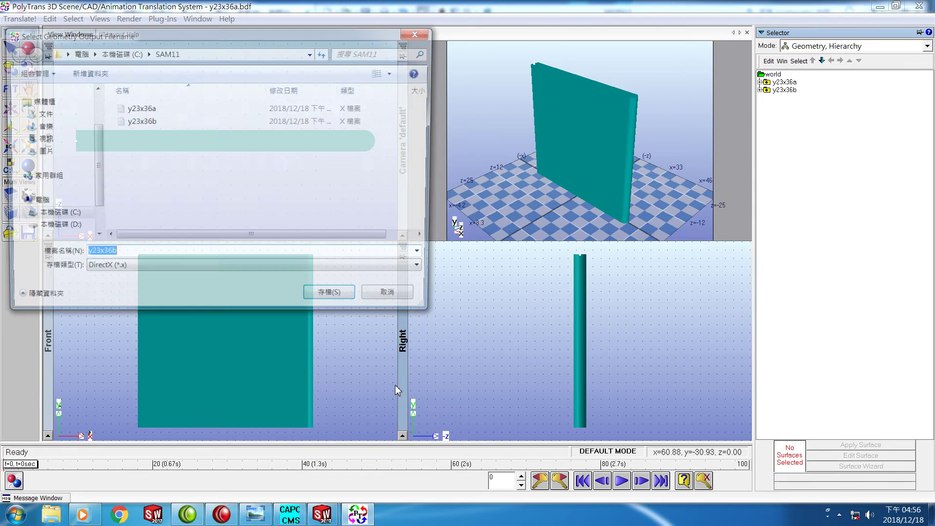
pyautogui.click(135, 254)
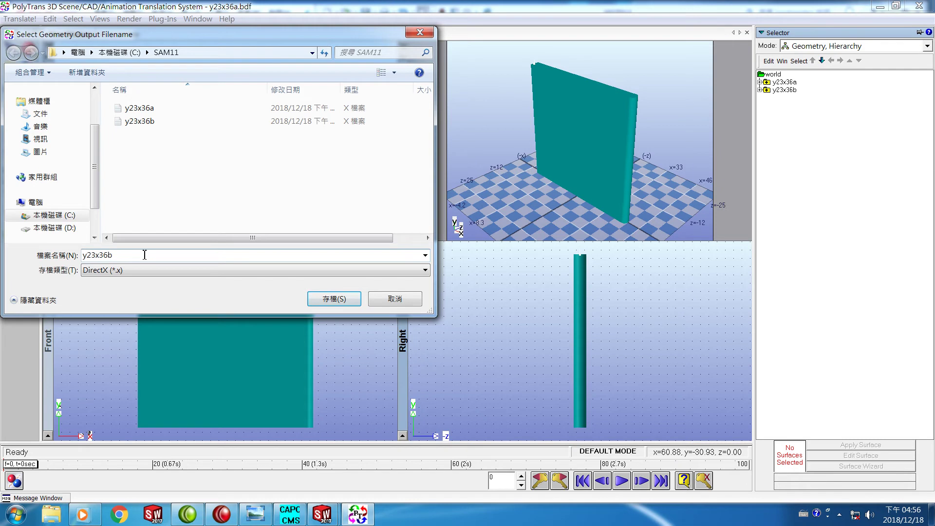
pyautogui.press('BackSpace')
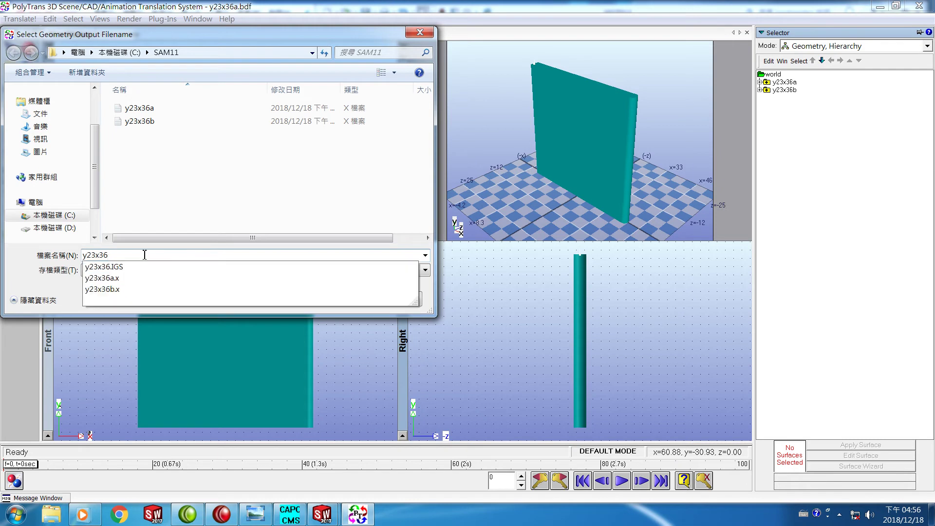
pyautogui.press('Return')
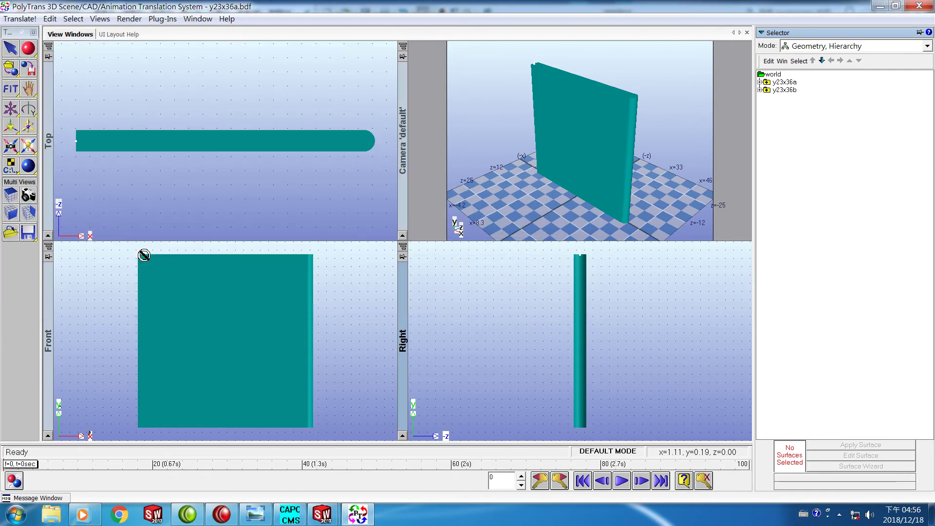
# - Reset the scene without saving its changes
pyautogui.click(17, 19)
pyautogui.moveTo(66, 59)
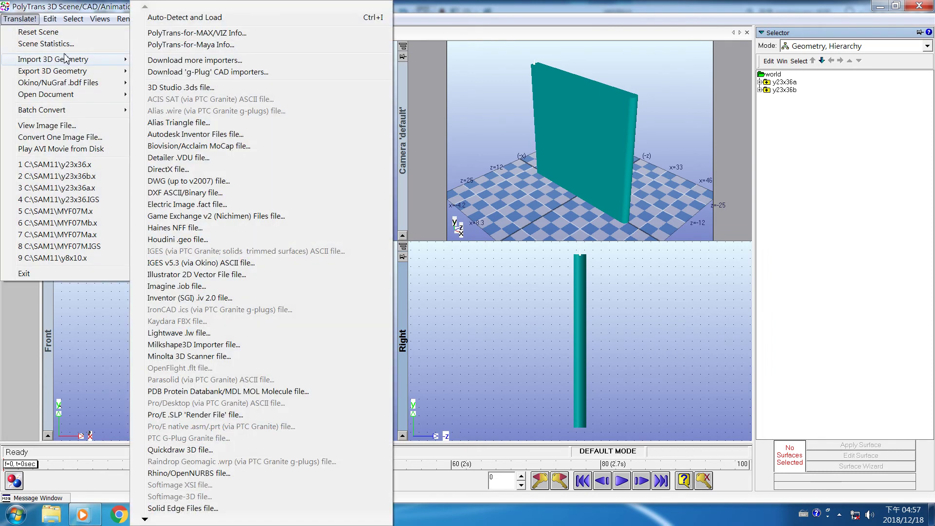
pyautogui.click(51, 33)
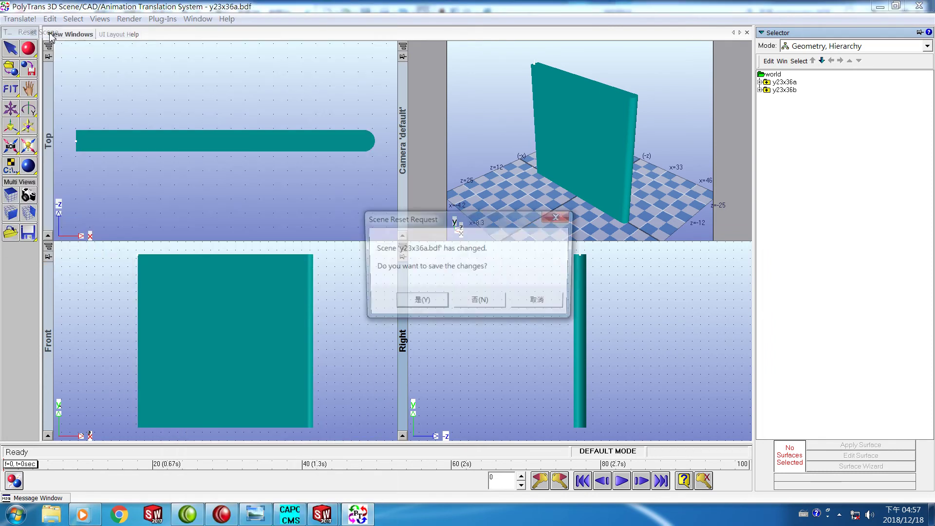
pyautogui.click(480, 303)
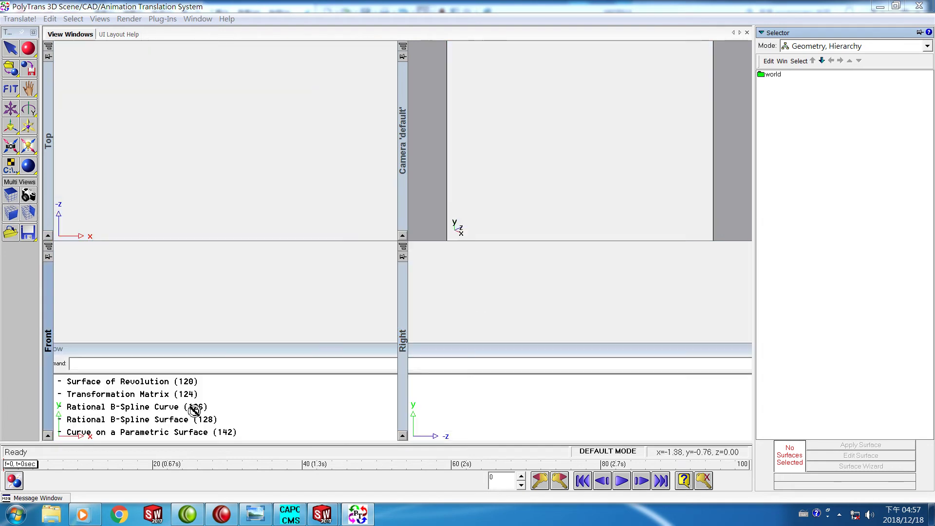
# - Open the SAM11 folder on drive C: in Windows Explorer
pyautogui.click(51, 520)
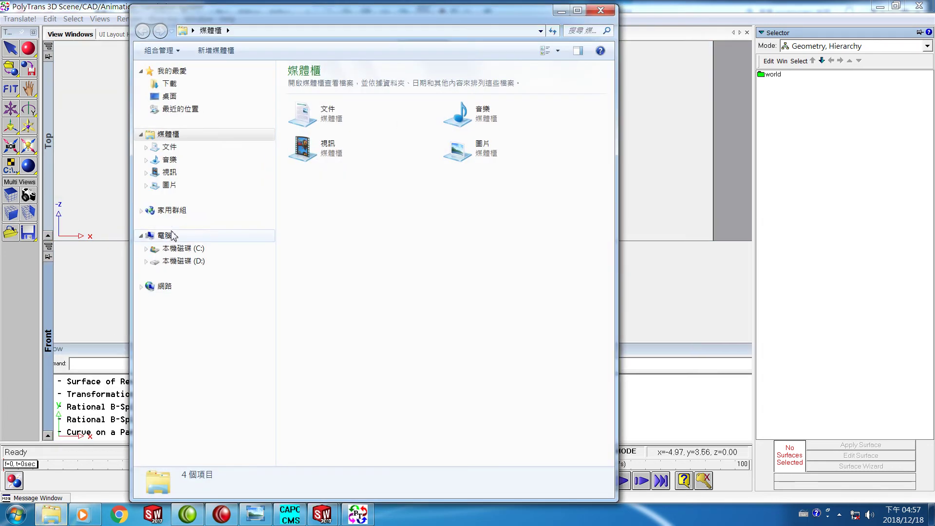
pyautogui.click(180, 250)
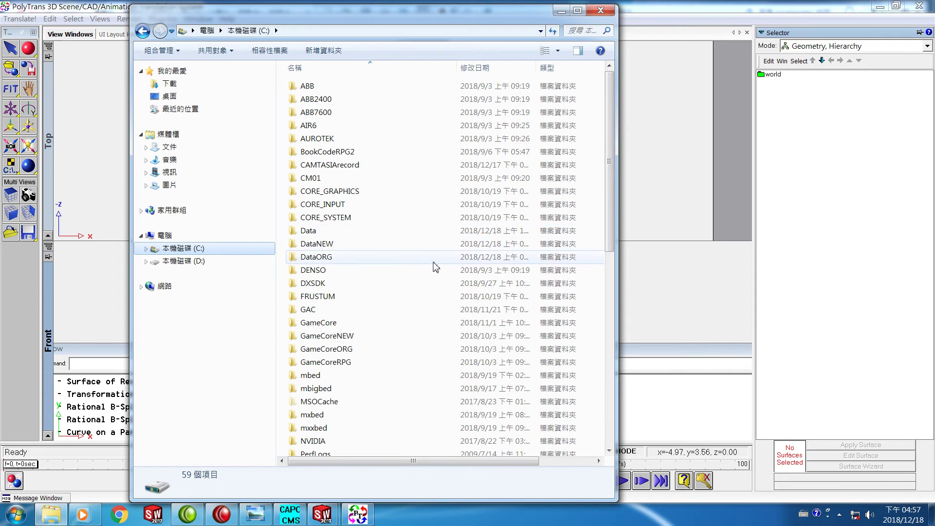
pyautogui.scroll(-1, 604, 208)
pyautogui.scroll(-7, 604, 209)
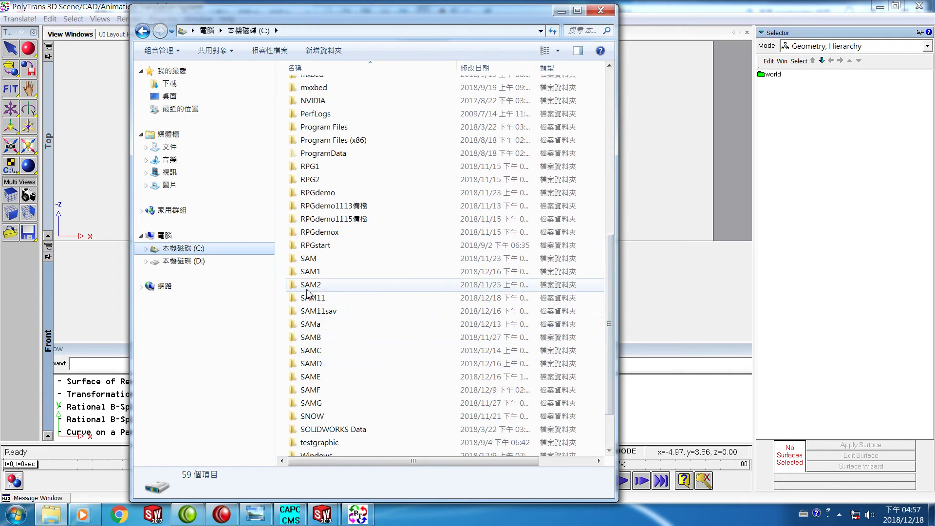
pyautogui.click(292, 298)
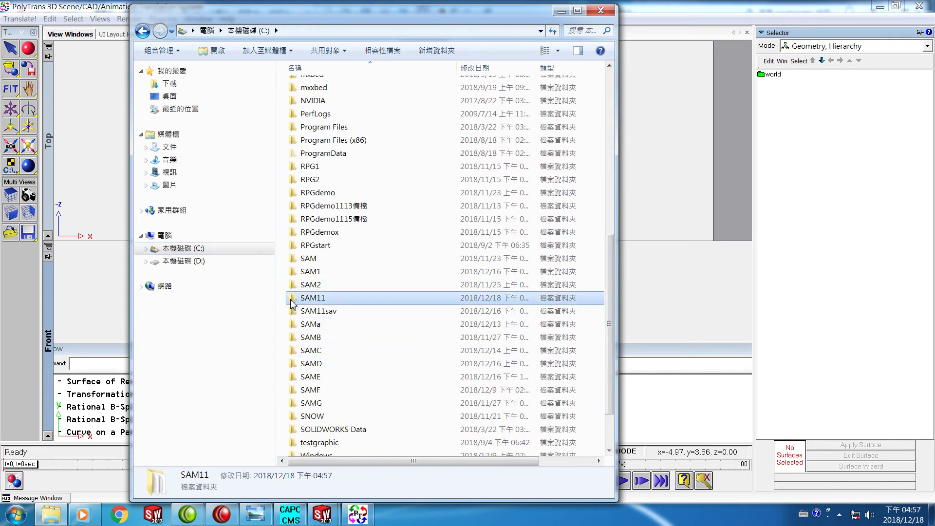
pyautogui.doubleClick(319, 298)
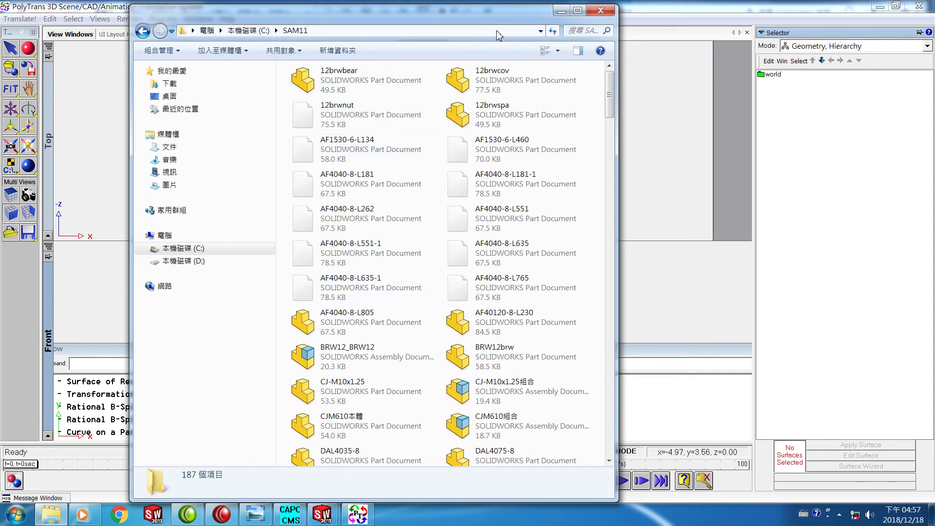
# - Search the SAM11 folder for "y23" and copy the DirectX file y23x36.x
pyautogui.click(582, 30)
pyautogui.write('y23')
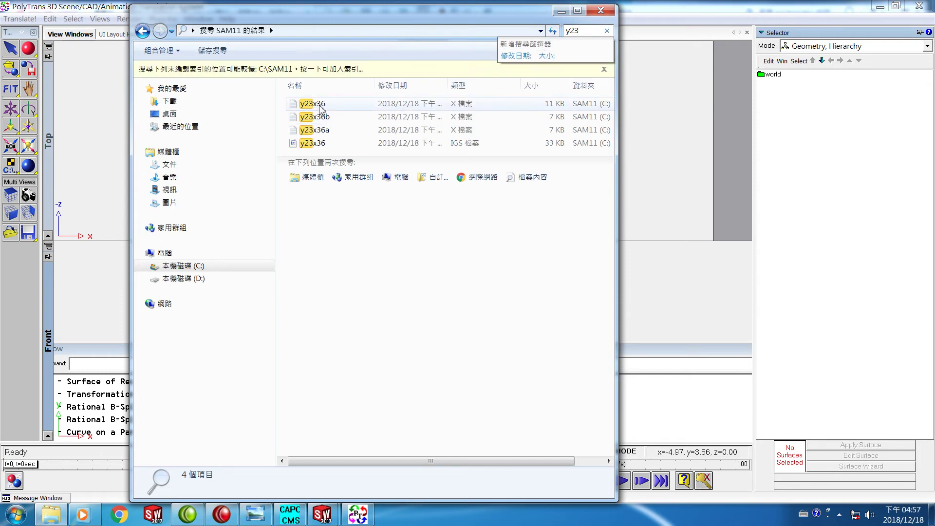
pyautogui.rightClick(320, 108)
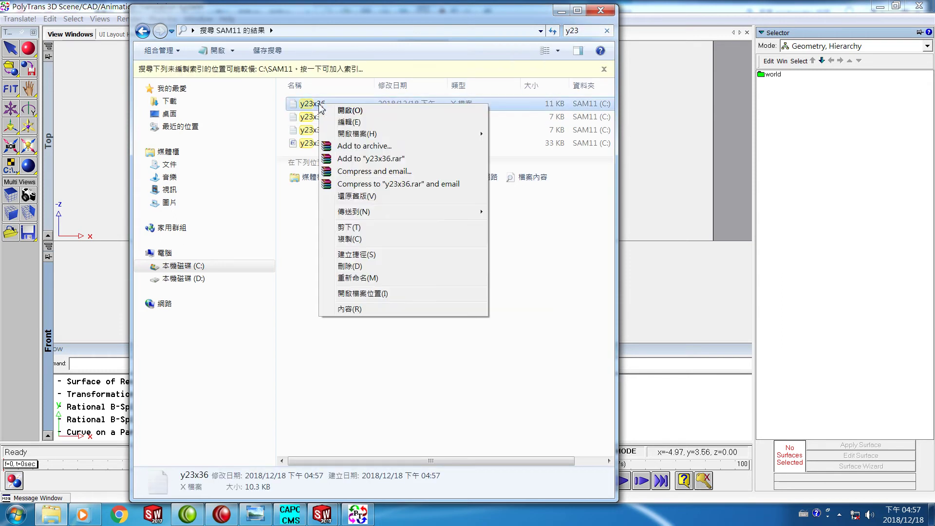
pyautogui.click(349, 239)
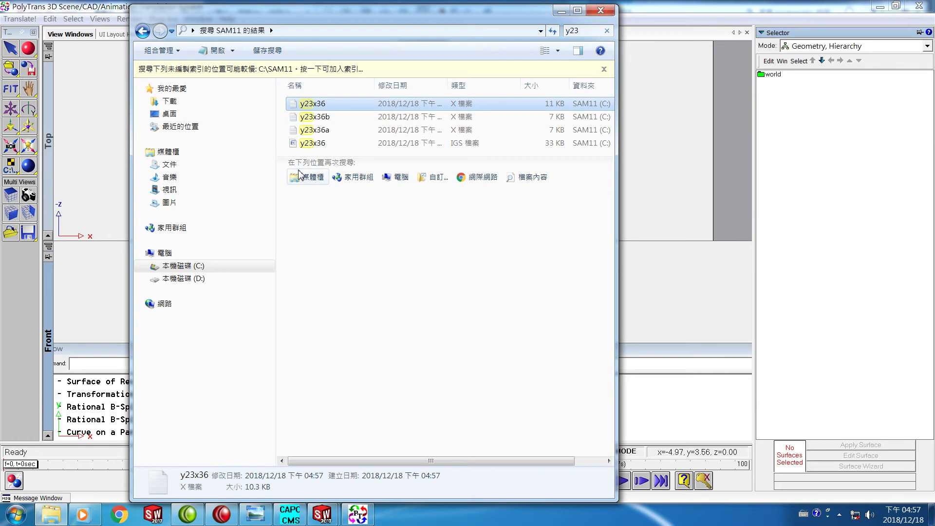
# - Paste y23x36.x into the C:\Data folder, replacing the existing file of the same name
pyautogui.click(189, 267)
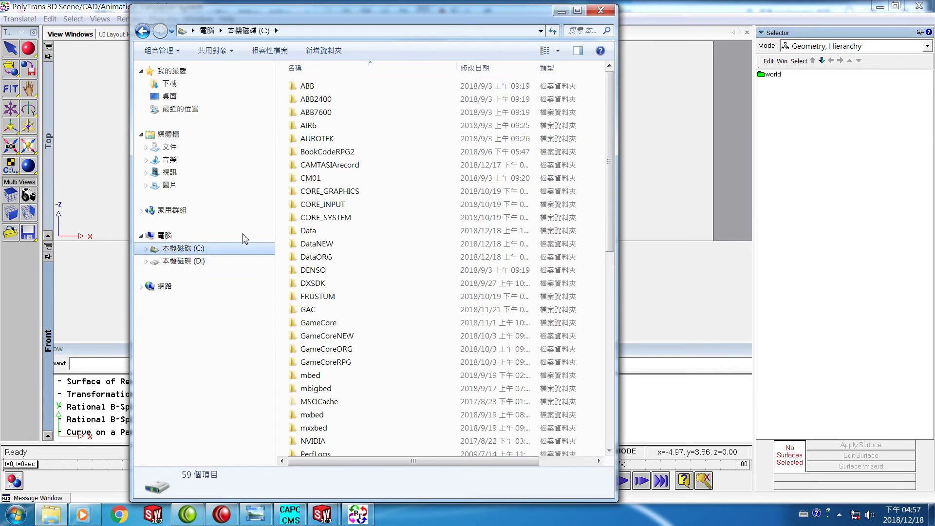
pyautogui.click(302, 236)
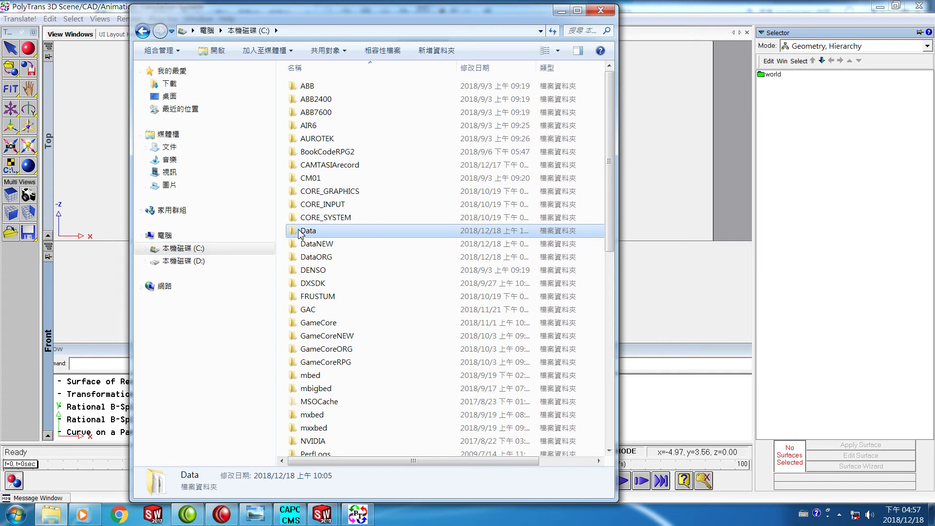
pyautogui.doubleClick(298, 232)
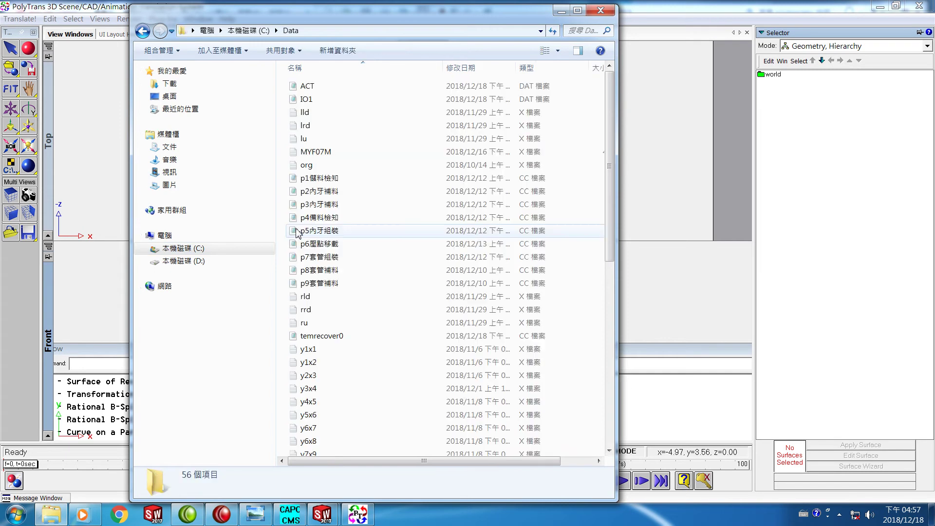
pyautogui.rightClick(391, 182)
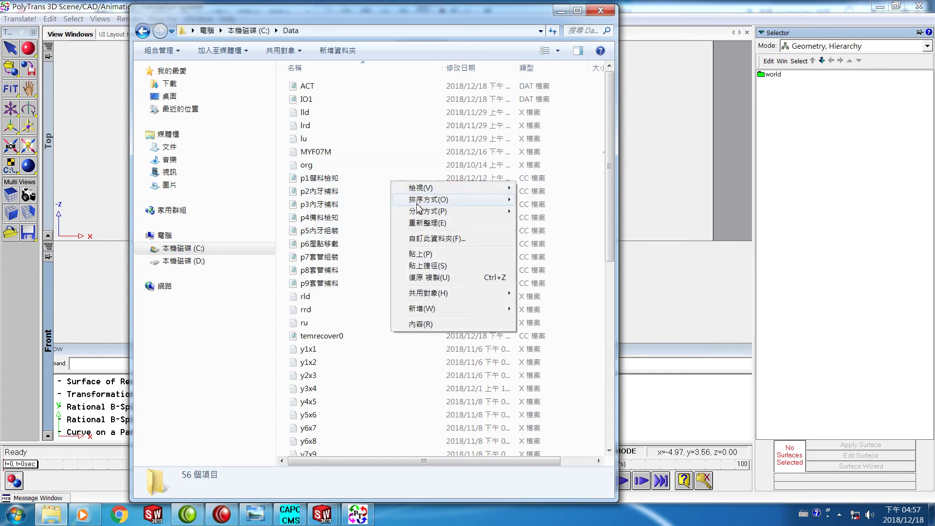
pyautogui.click(422, 254)
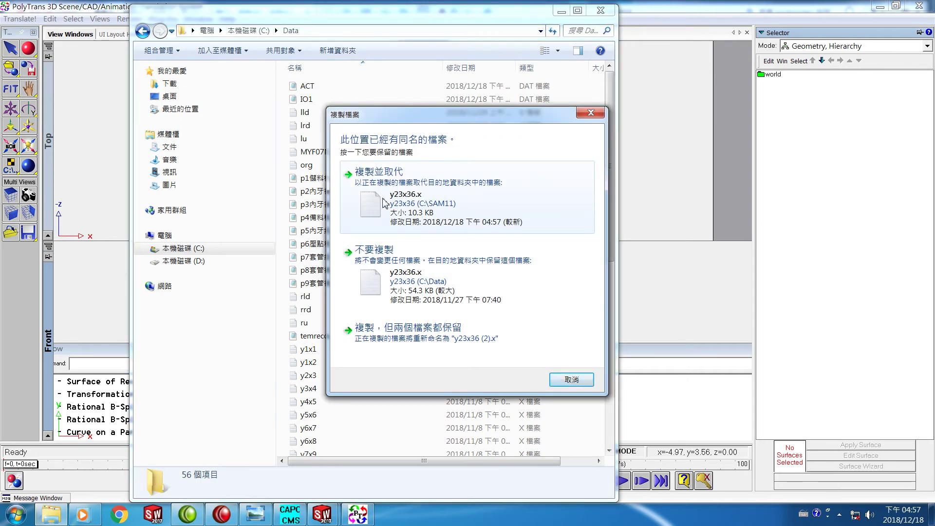
pyautogui.click(390, 185)
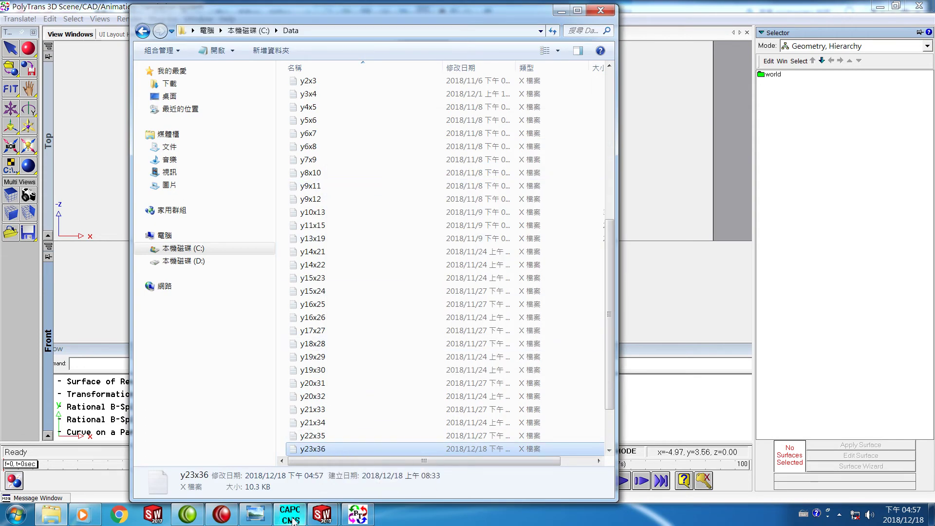
# - Switch to the CAPPCHCMS controller platform, reset it and start a new empty scene
pyautogui.moveTo(292, 517)
pyautogui.click(313, 430)
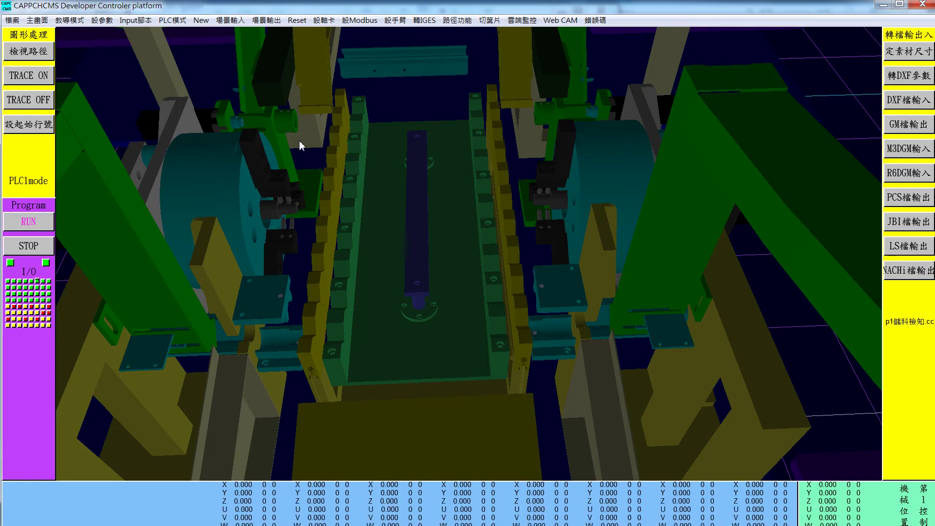
pyautogui.click(295, 22)
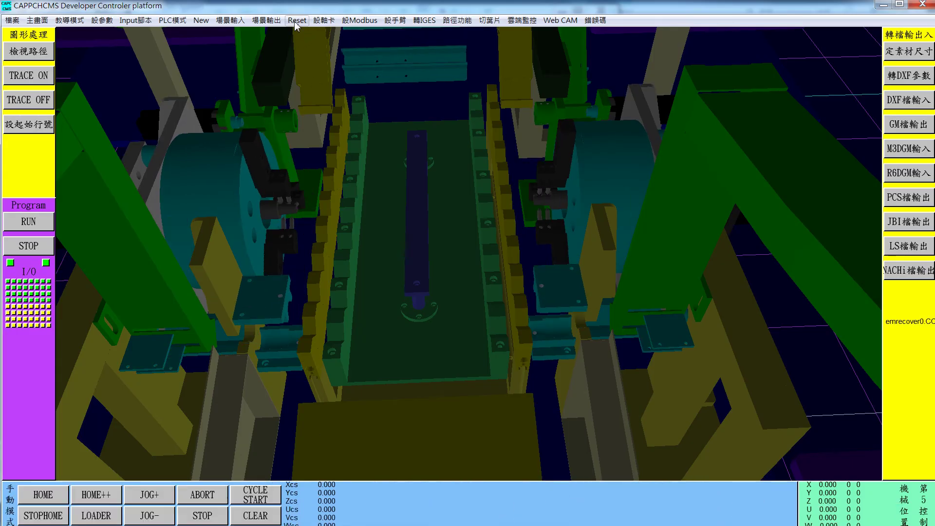
pyautogui.click(202, 21)
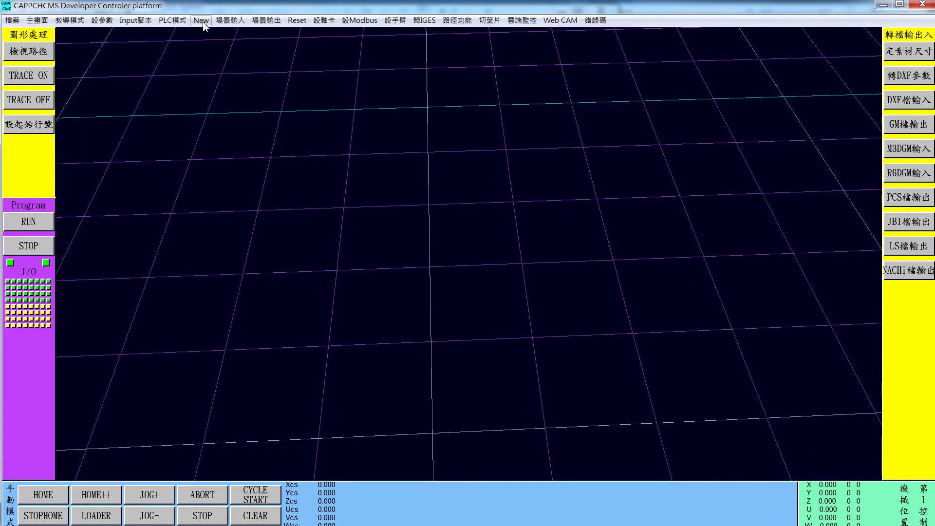
# - Load the yf7new scene CSV file from the C:\Data folder into the controller platform
pyautogui.click(234, 22)
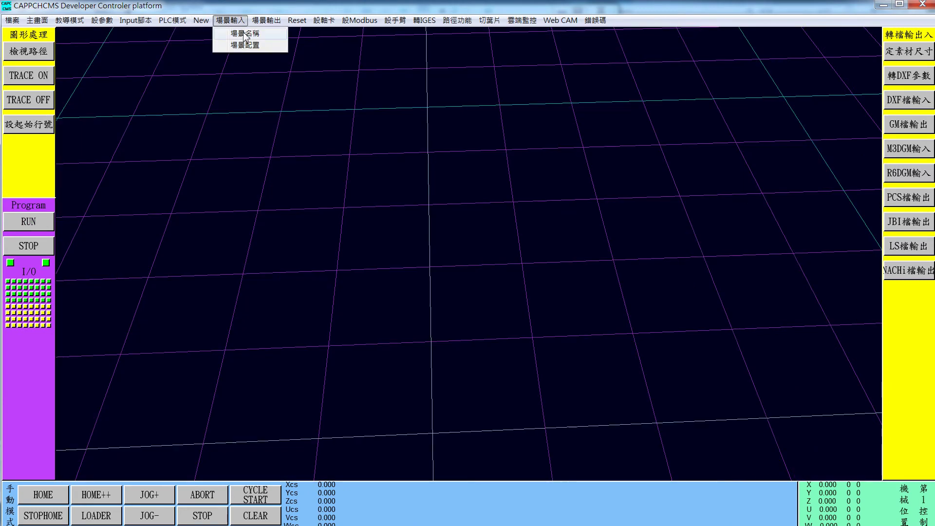
pyautogui.click(245, 33)
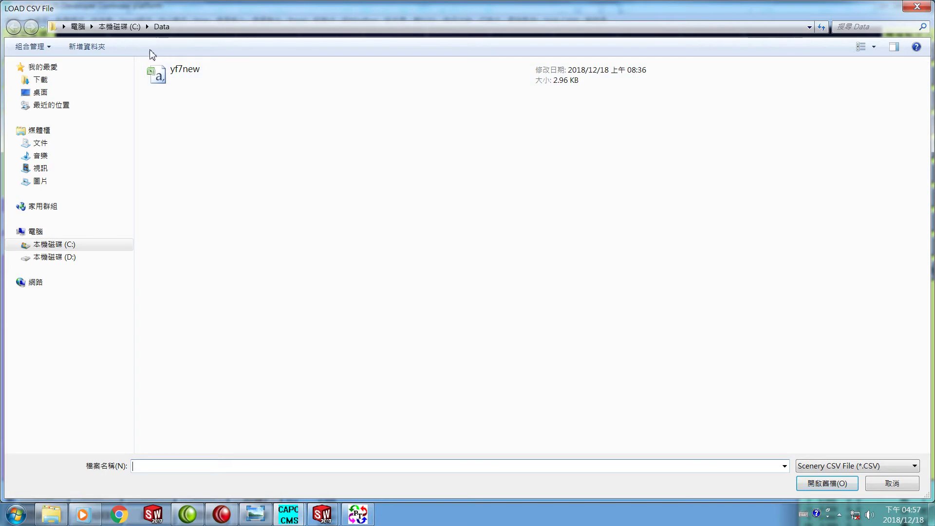
pyautogui.click(175, 78)
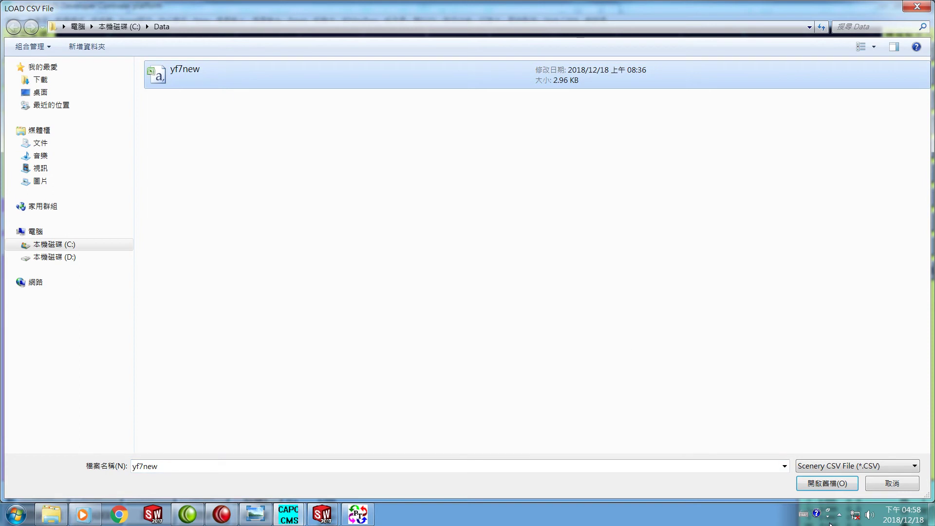
pyautogui.click(831, 486)
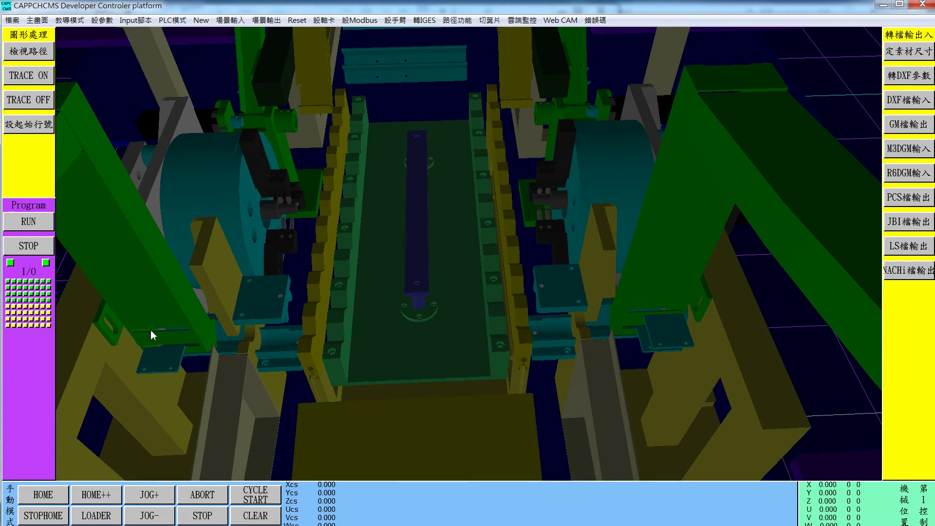
# - Switch to SOLIDWORKS and bring up the YF07D13 part window
pyautogui.press('super')
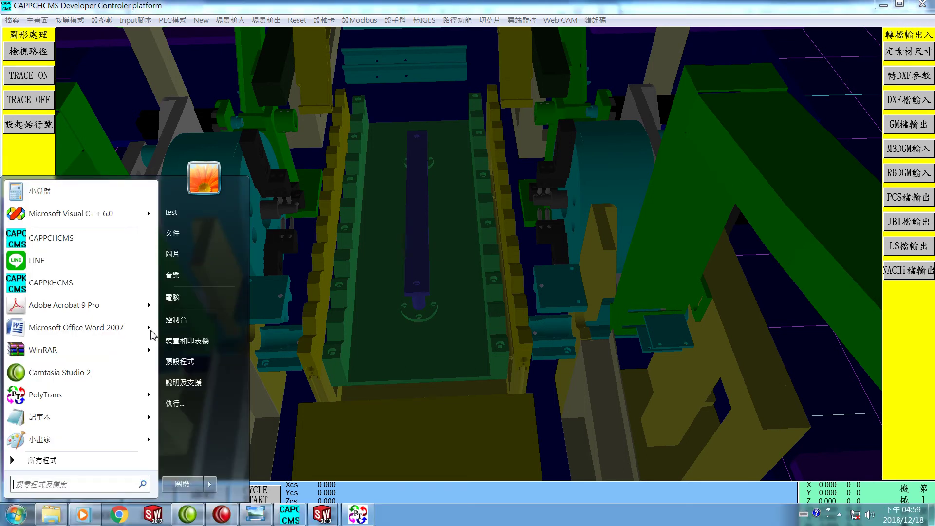
pyautogui.click(319, 518)
pyautogui.moveTo(319, 520)
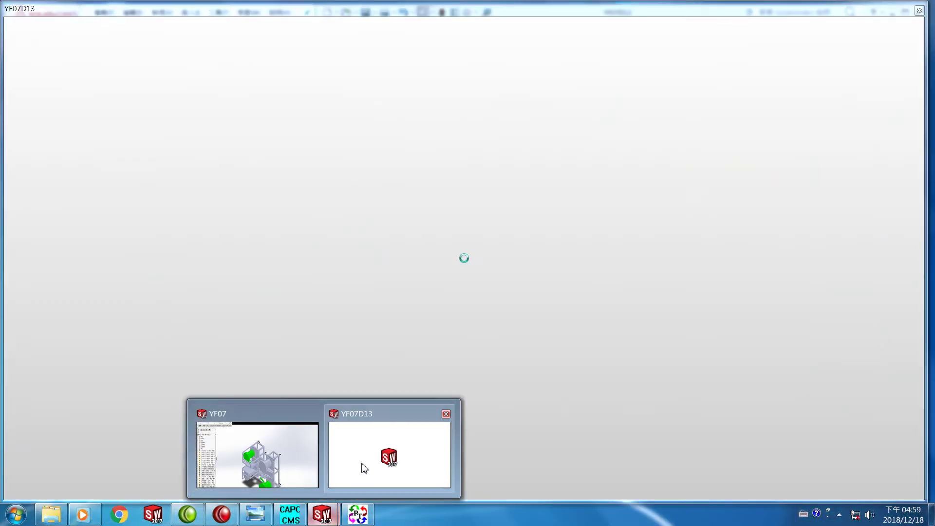
pyautogui.moveTo(363, 469)
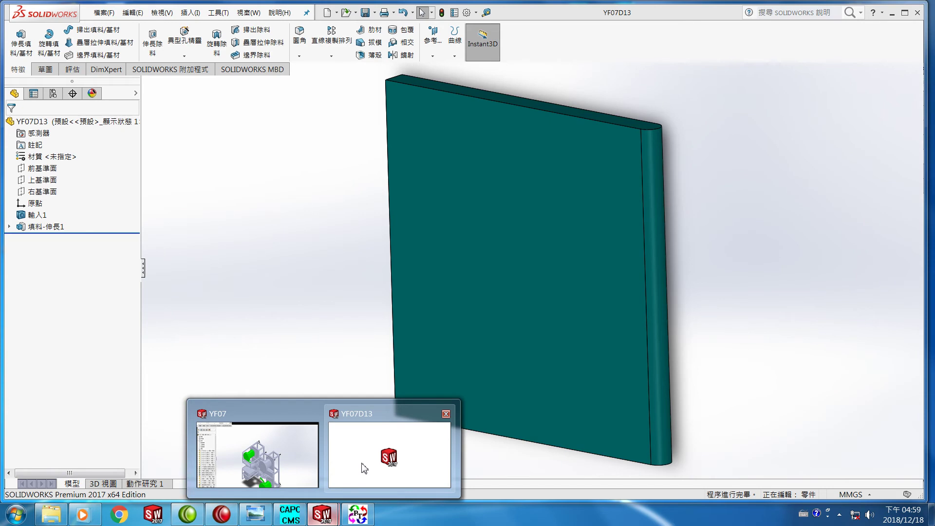
pyautogui.click(363, 469)
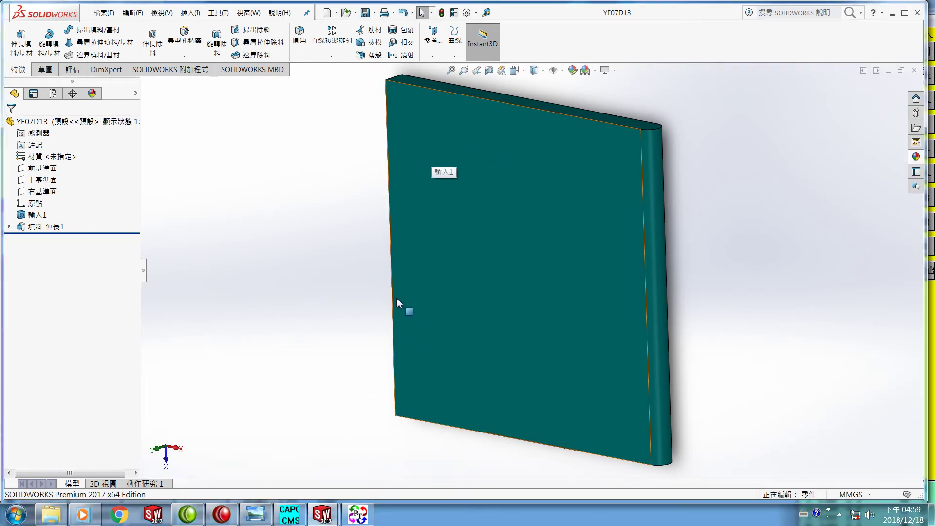
# - Save and close the YF07D13 part, declining to rebuild the YF07 assembly
pyautogui.click(103, 13)
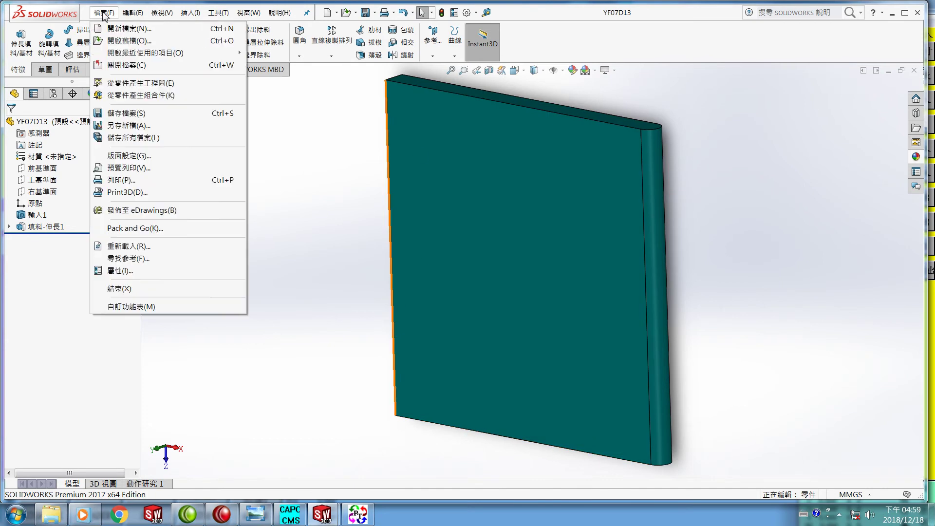
pyautogui.click(119, 118)
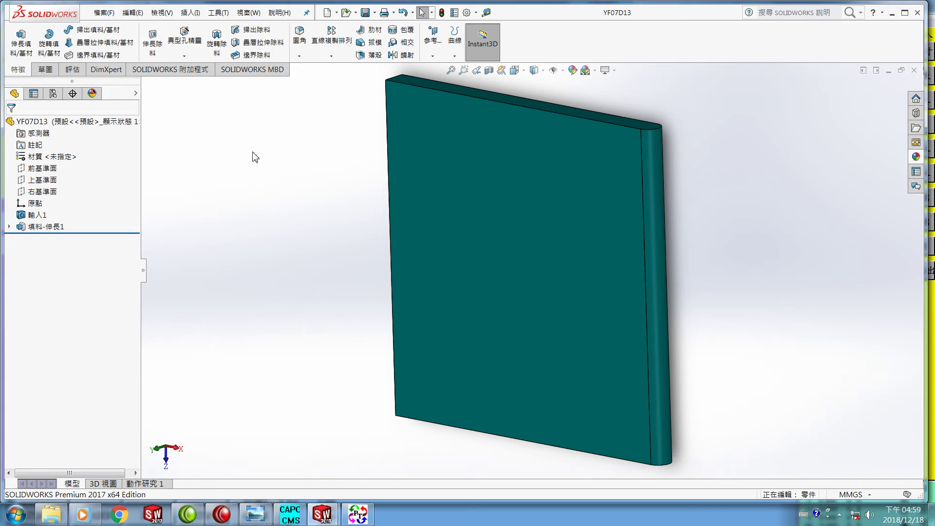
pyautogui.click(104, 15)
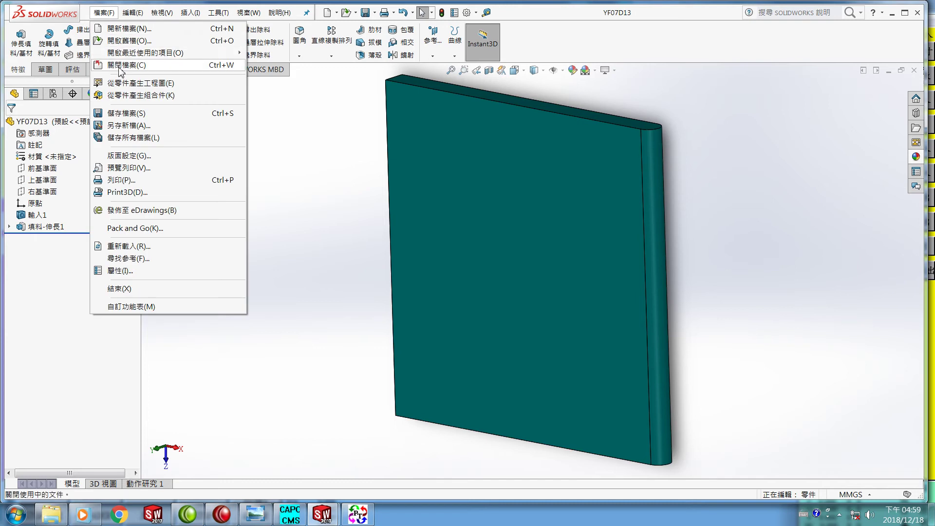
pyautogui.click(121, 66)
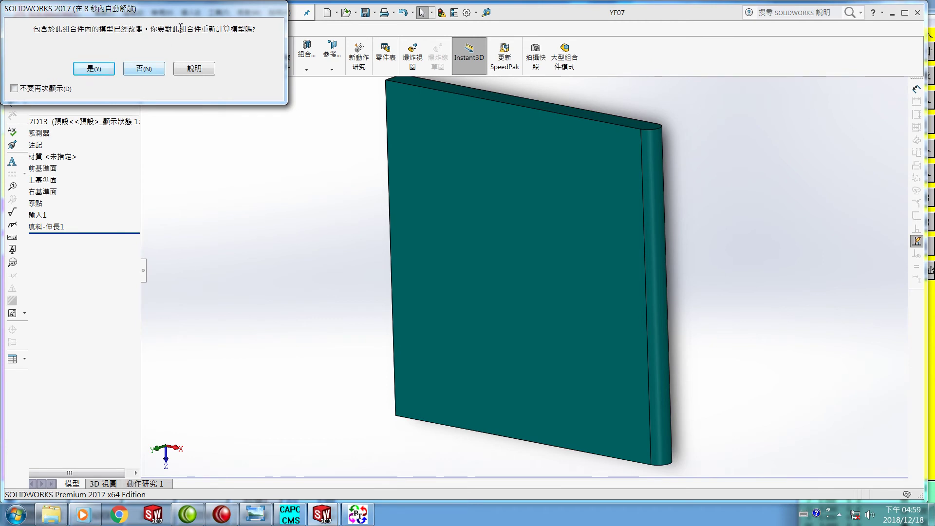
pyautogui.click(141, 68)
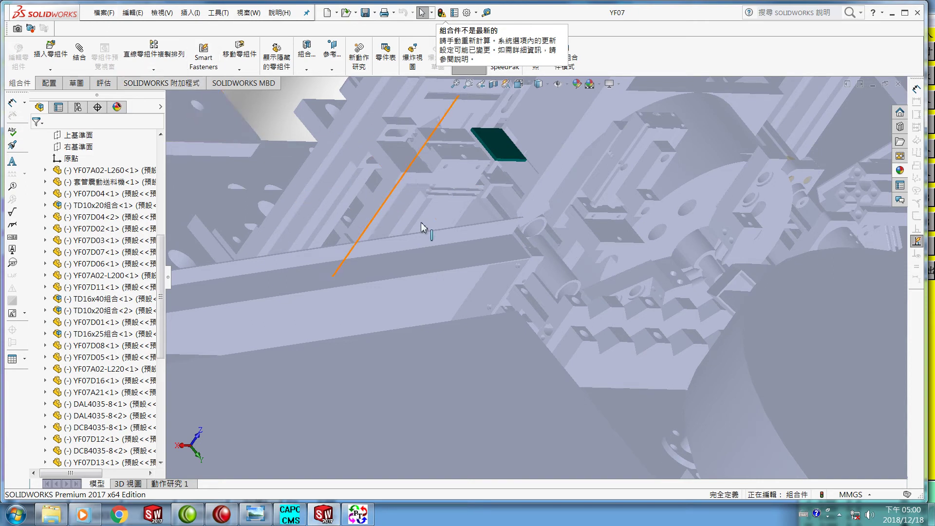
# - Select all components of the YF07 assembly and hide them
pyautogui.scroll(-1, 472, 256)
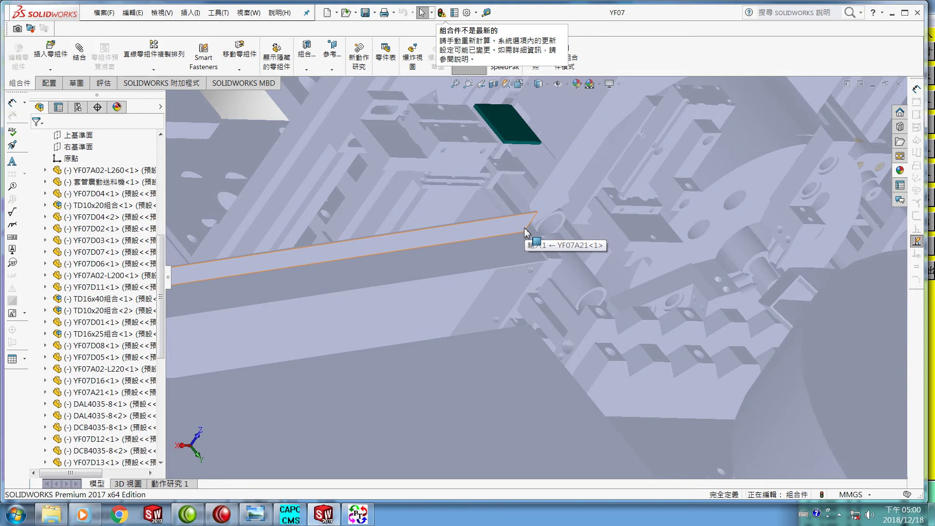
pyautogui.scroll(10, 525, 233)
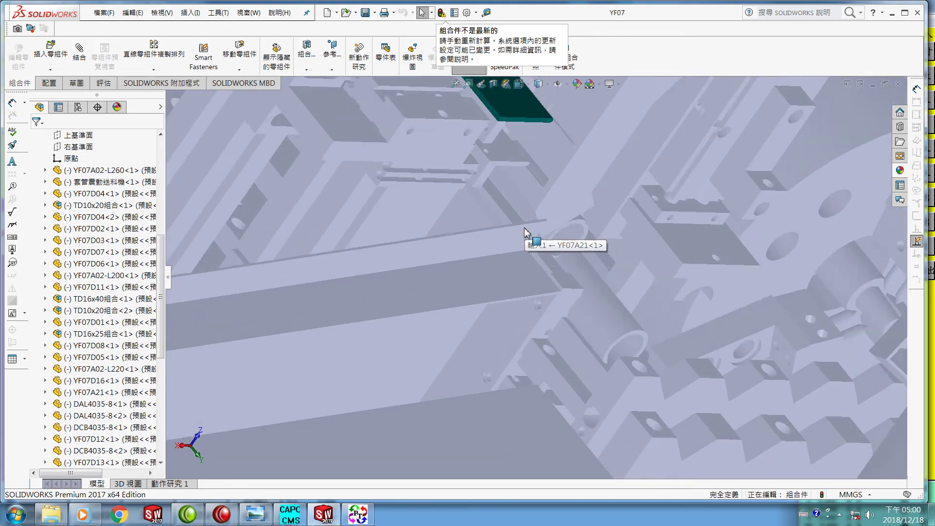
pyautogui.scroll(10, 526, 236)
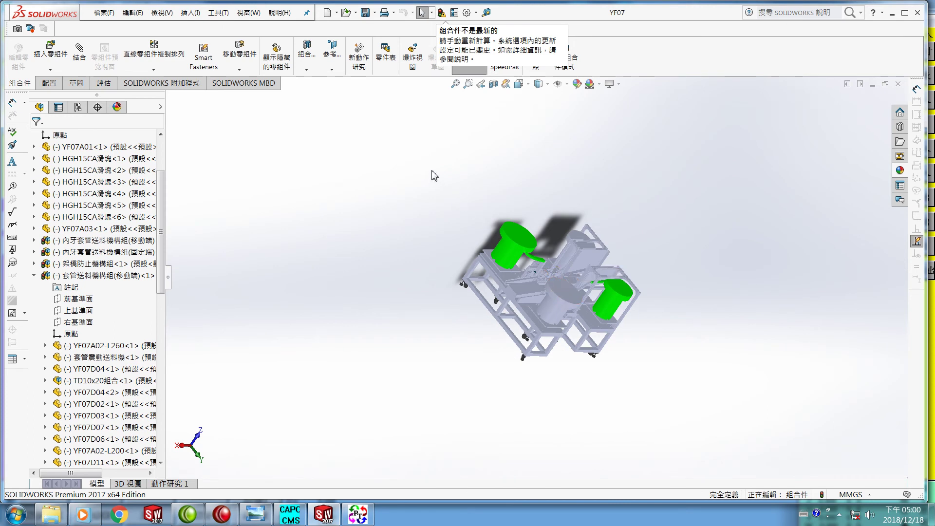
pyautogui.moveTo(432, 170); pyautogui.dragTo(673, 401)
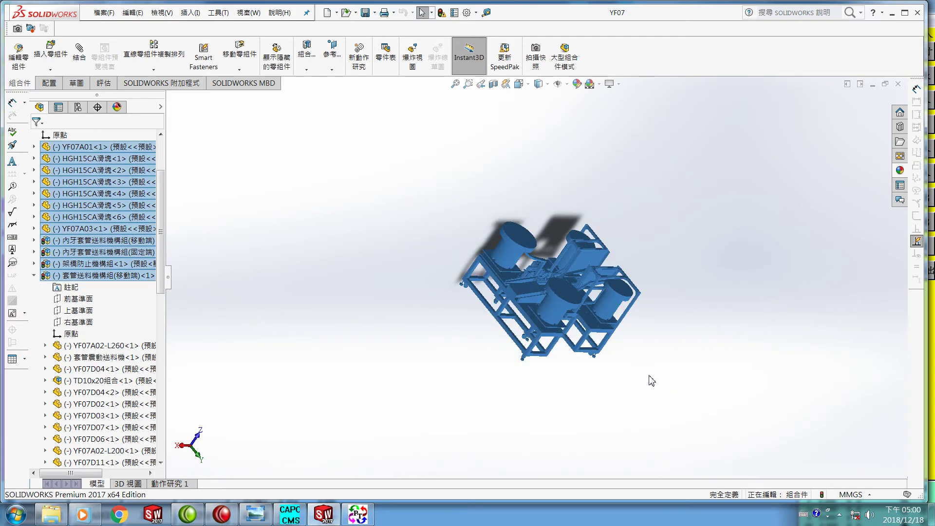
pyautogui.rightClick(115, 196)
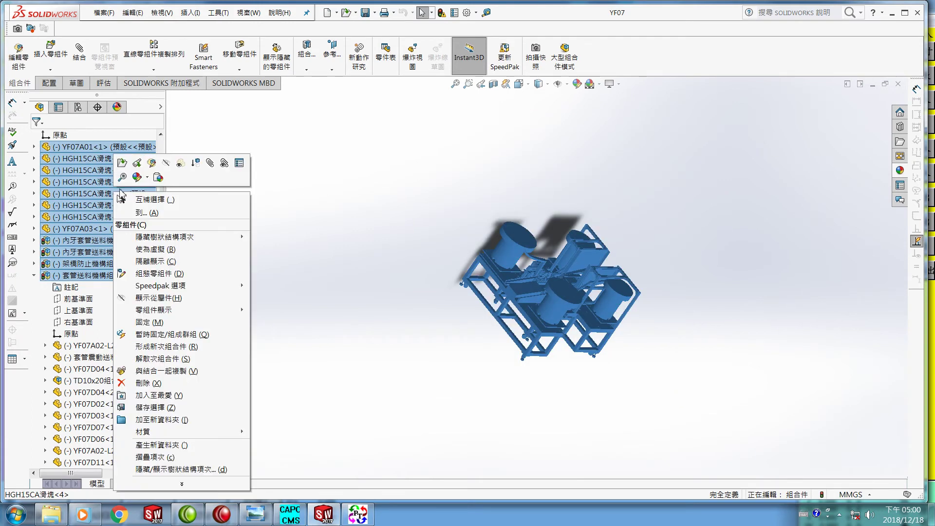
pyautogui.click(167, 165)
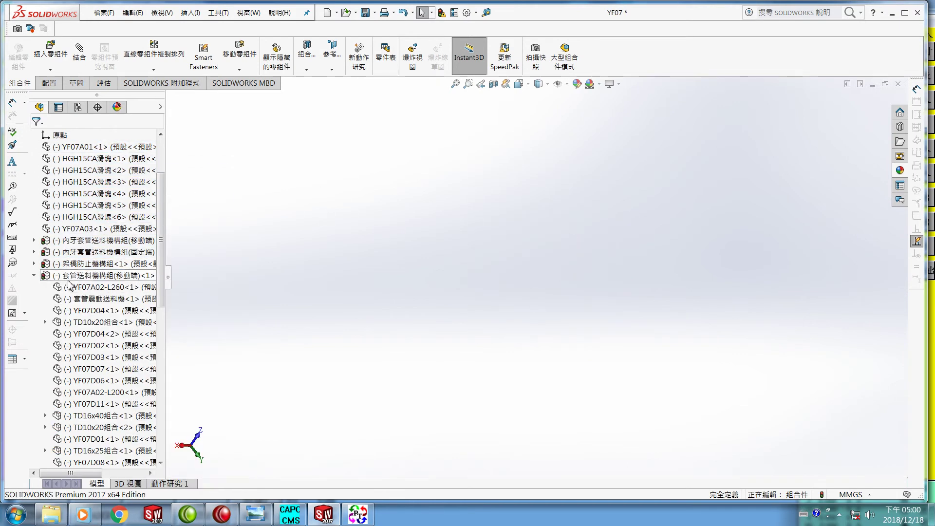
# - Filter the assembly tree by "yf07d13" and show the YF07D13 part of the 套管送料機構組(移動端) subassembly
pyautogui.click(83, 123)
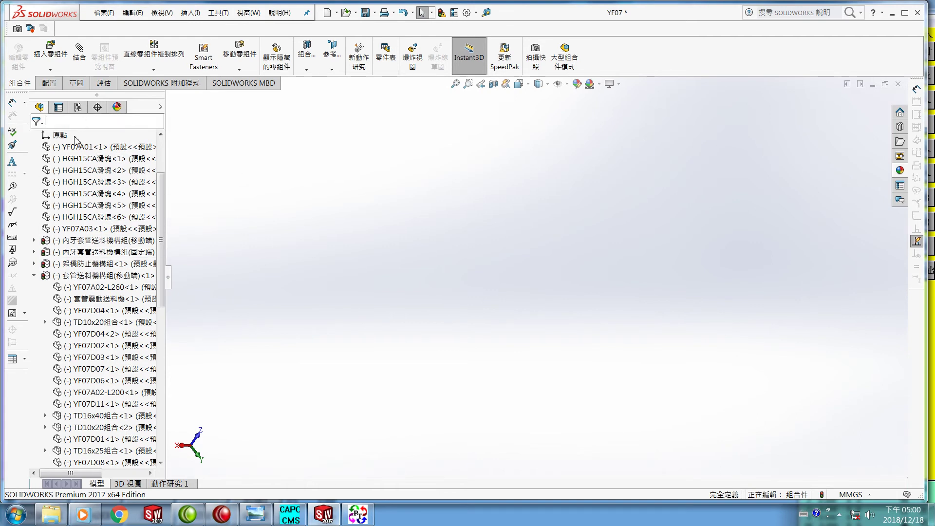
pyautogui.write('yf07')
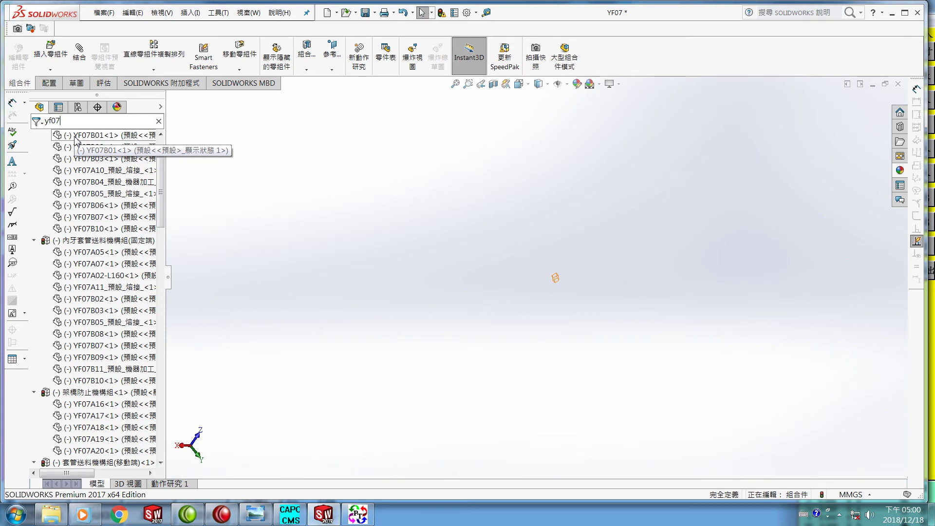
pyautogui.write('d13')
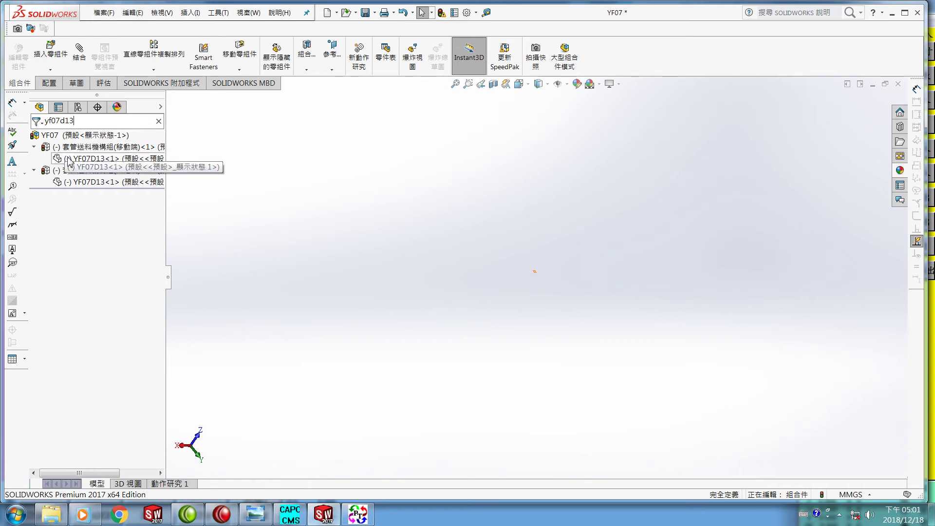
pyautogui.click(68, 159)
pyautogui.rightClick(68, 161)
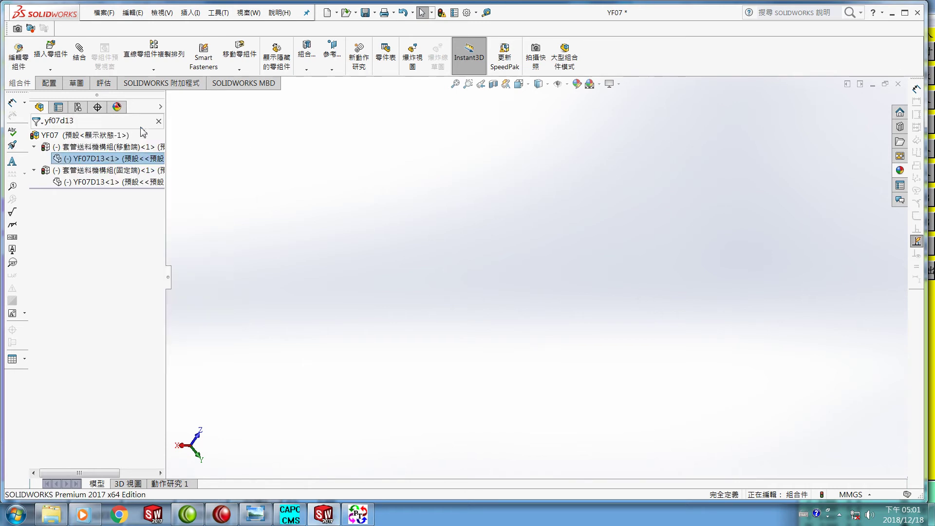
pyautogui.click(142, 133)
# - Show the YF07D13 part of the 套管送料機構組(固定端) subassembly to compare both plates, and hide it again
pyautogui.rightClick(73, 181)
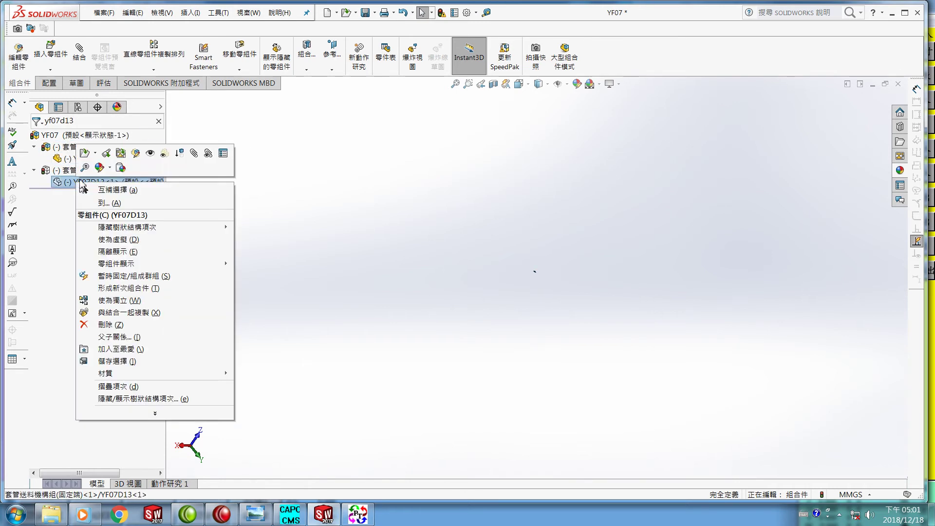
pyautogui.click(153, 158)
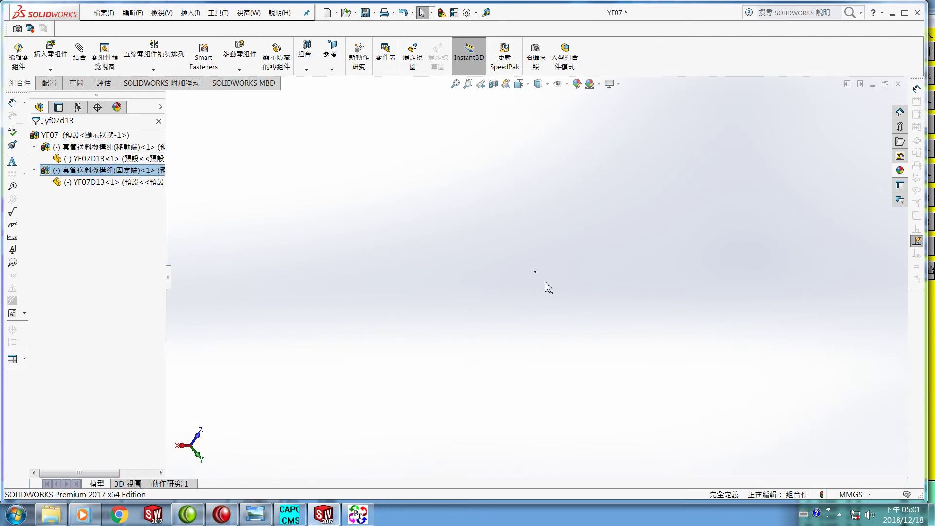
pyautogui.scroll(-4, 546, 283)
pyautogui.scroll(-1, 544, 281)
pyautogui.scroll(-2, 531, 282)
pyautogui.scroll(-1, 529, 281)
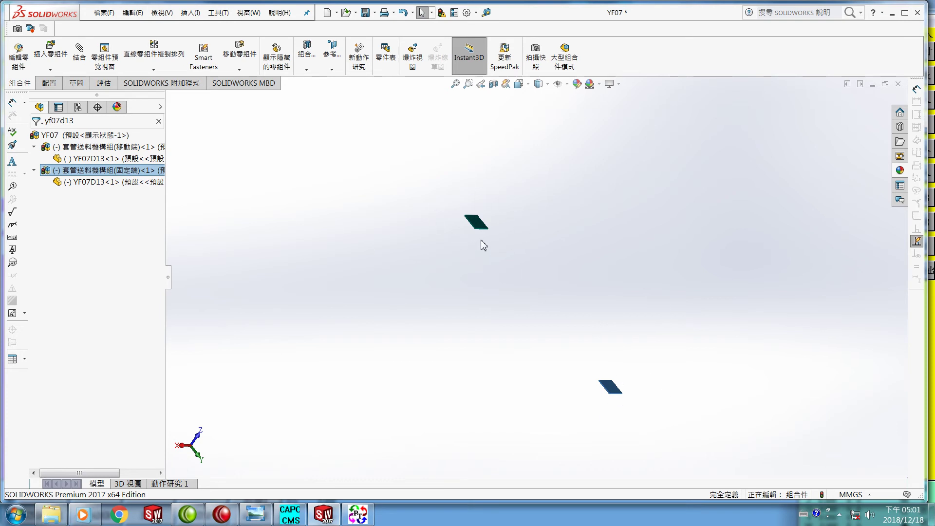
pyautogui.click(612, 392)
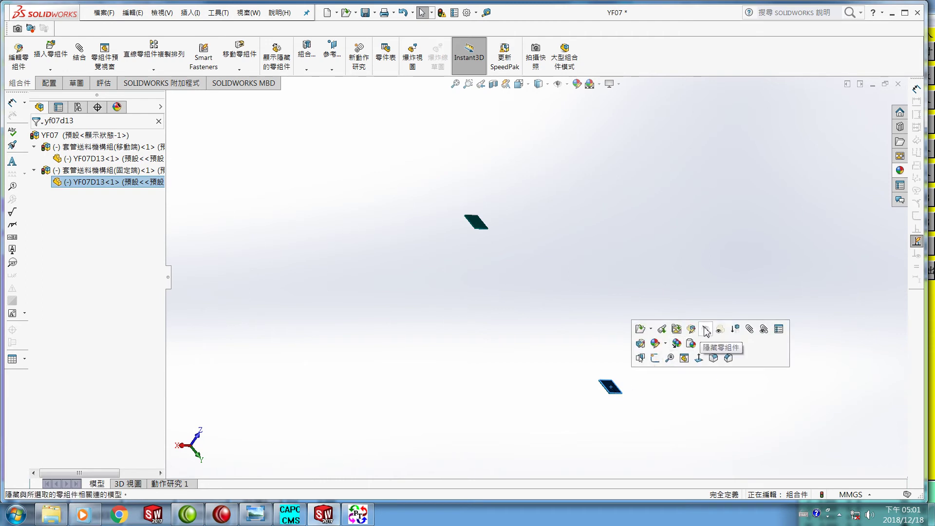
pyautogui.click(706, 329)
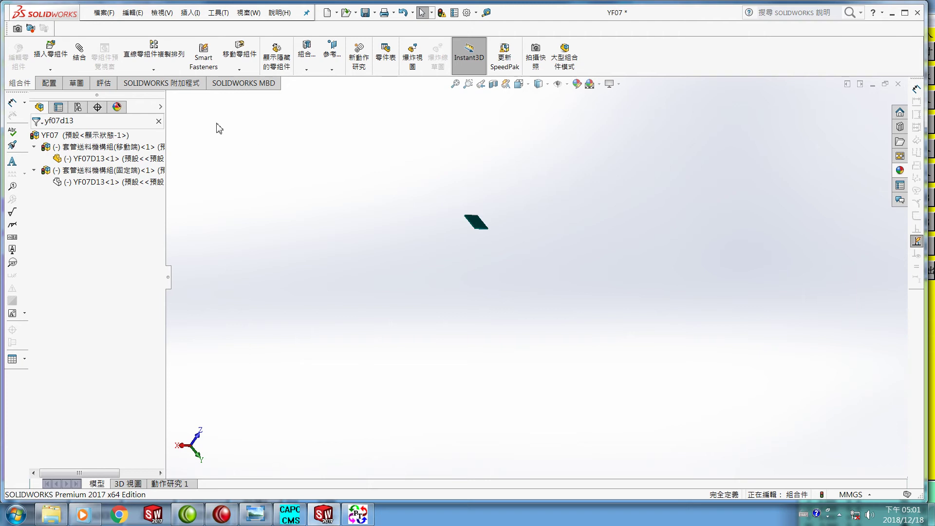
# - Save the YF07 assembly without rebuilding it, including all of its modified components
pyautogui.click(103, 13)
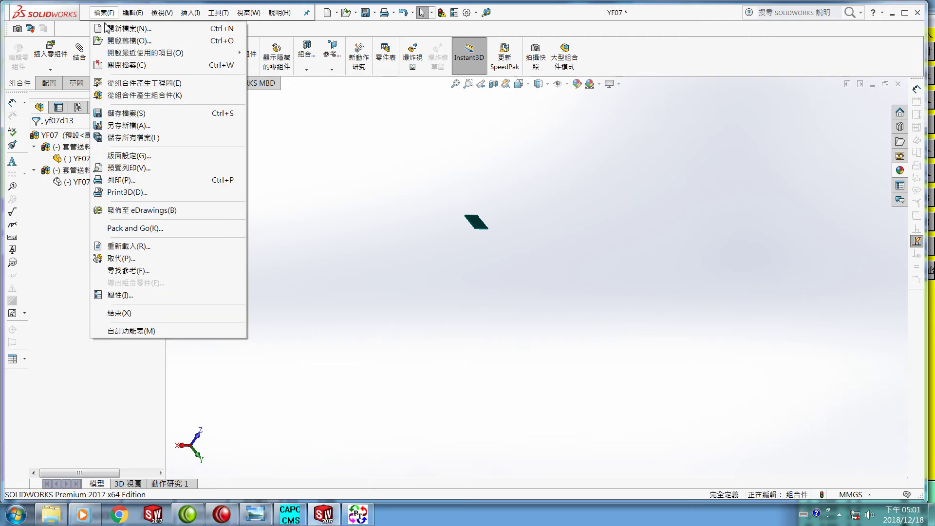
pyautogui.click(129, 115)
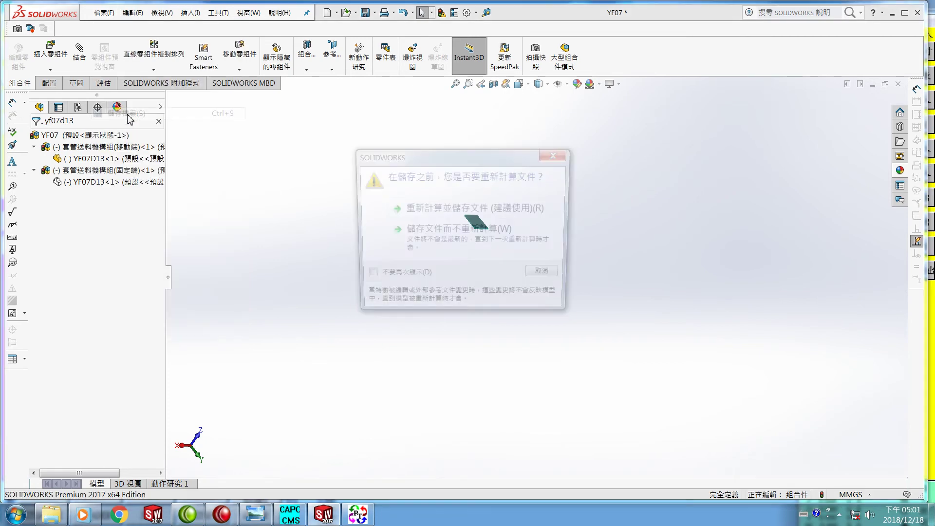
pyautogui.click(430, 238)
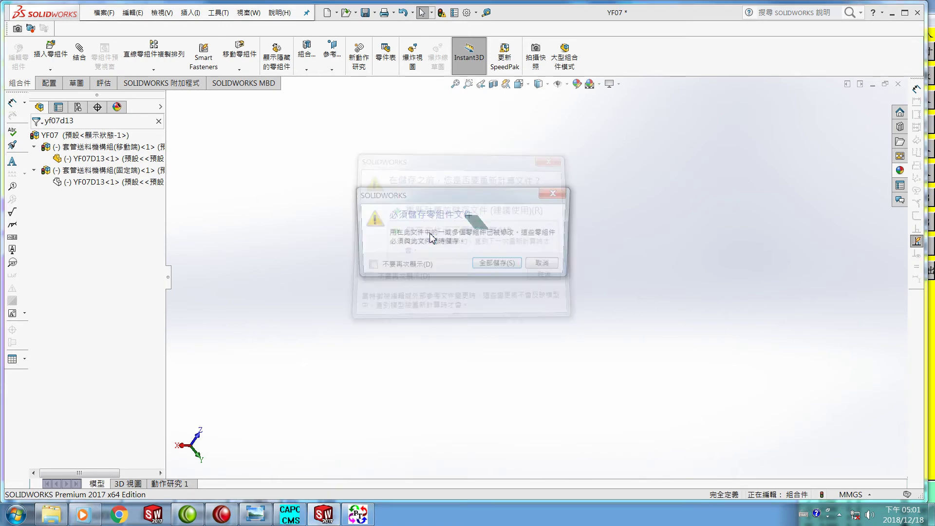
pyautogui.click(507, 265)
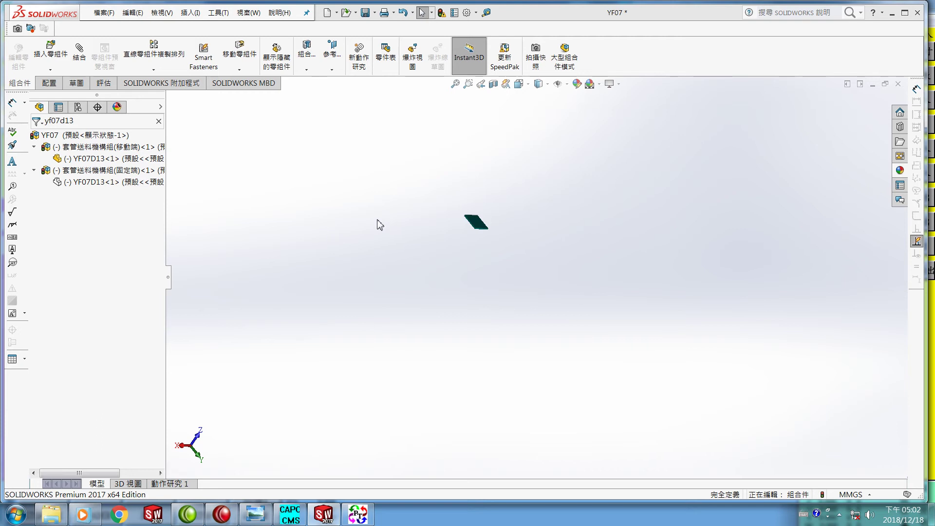
# - Export the visible YF07D13 plate without rebuilding as IGES file y23x36 in C:\SAM11, replacing the existing file and leaving hidden components hidden
pyautogui.click(101, 14)
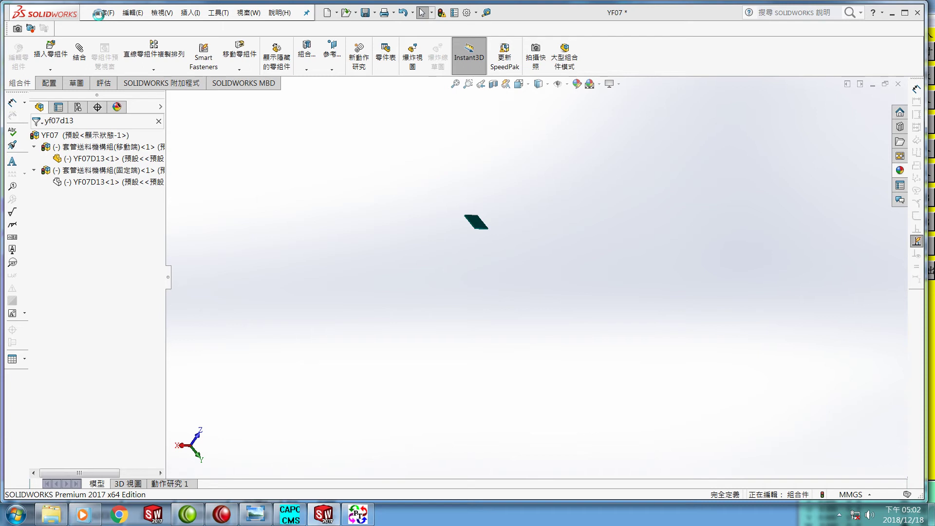
pyautogui.click(99, 14)
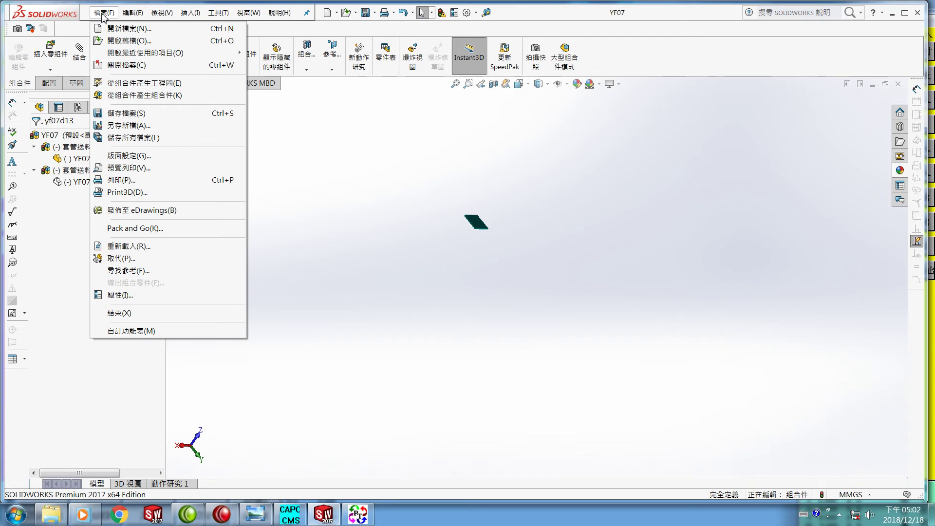
pyautogui.click(129, 125)
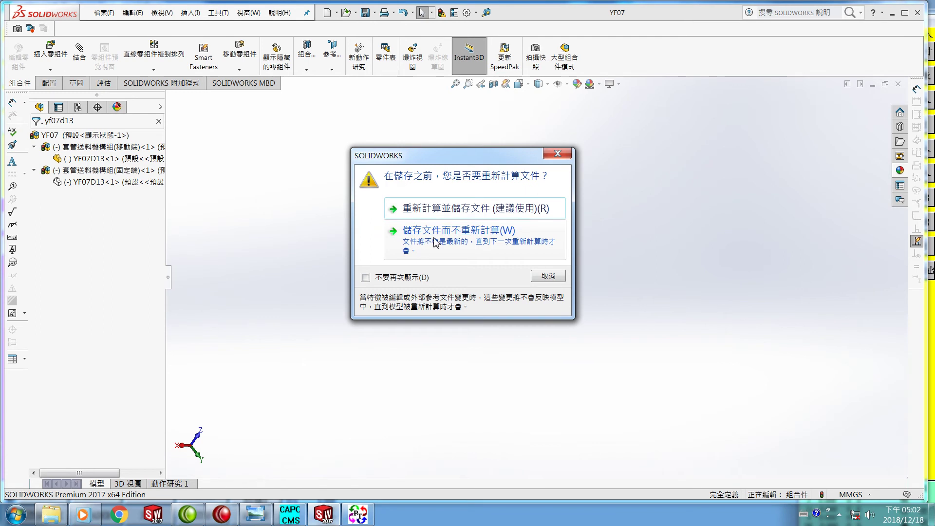
pyautogui.click(435, 242)
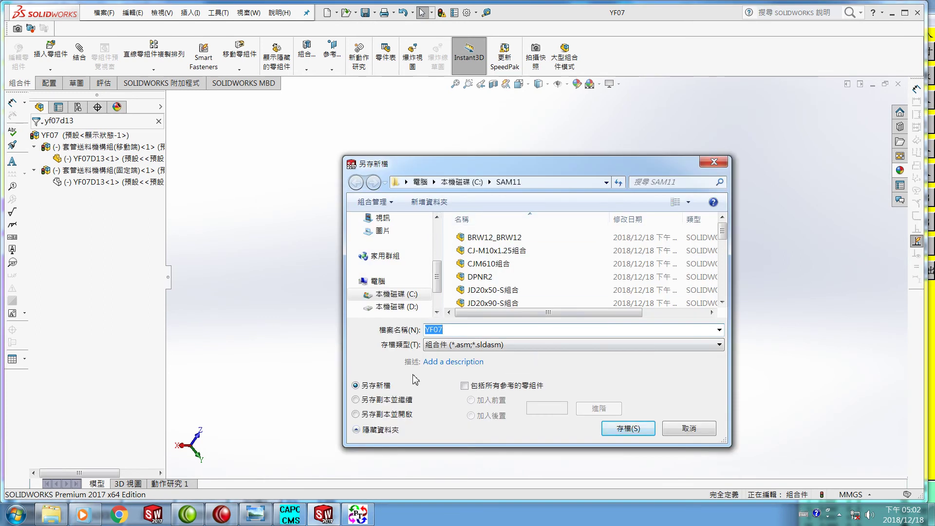
pyautogui.click(700, 348)
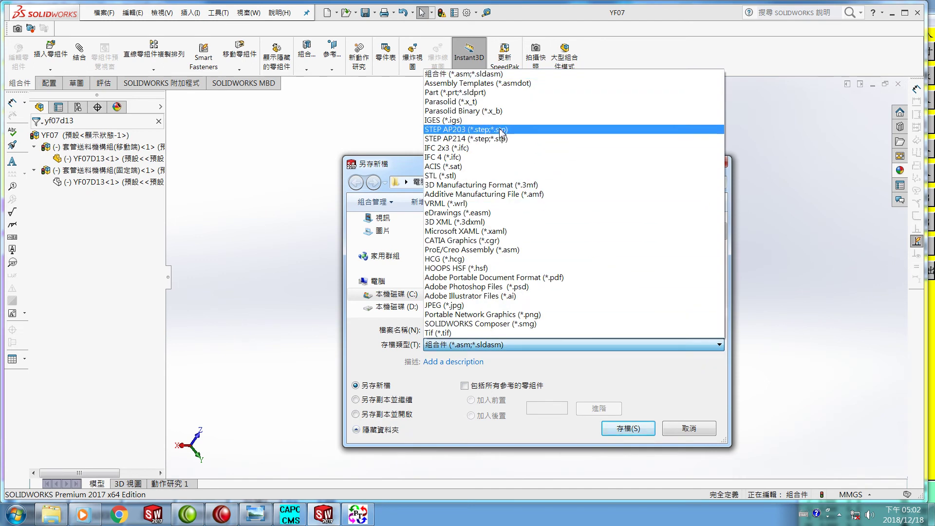
pyautogui.click(485, 121)
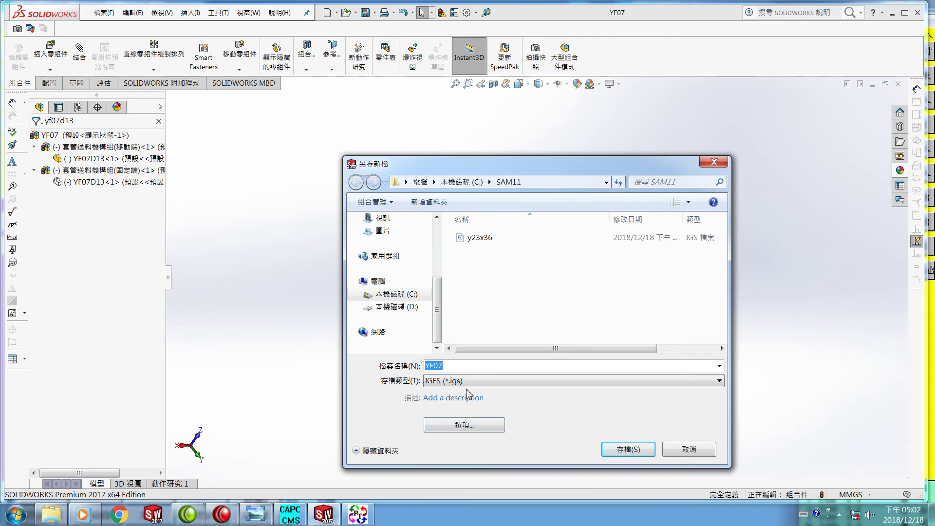
pyautogui.click(483, 239)
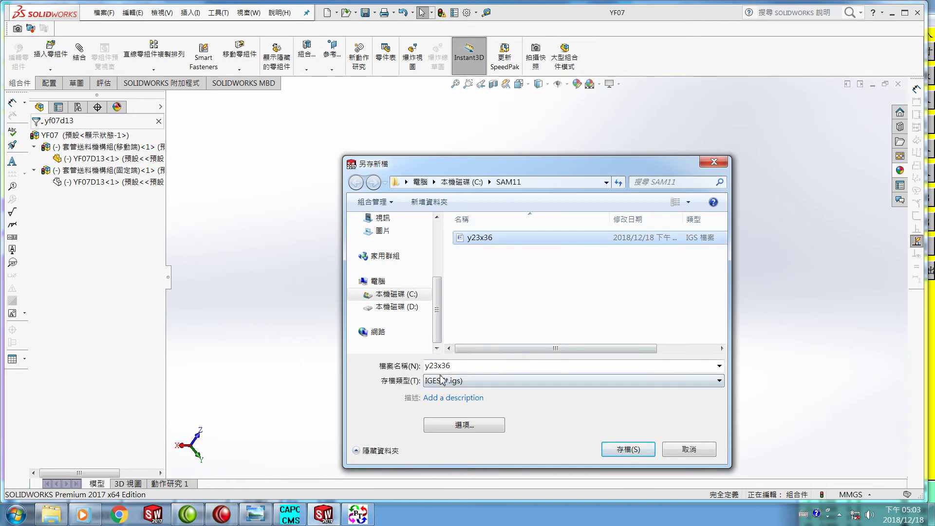
pyautogui.click(621, 449)
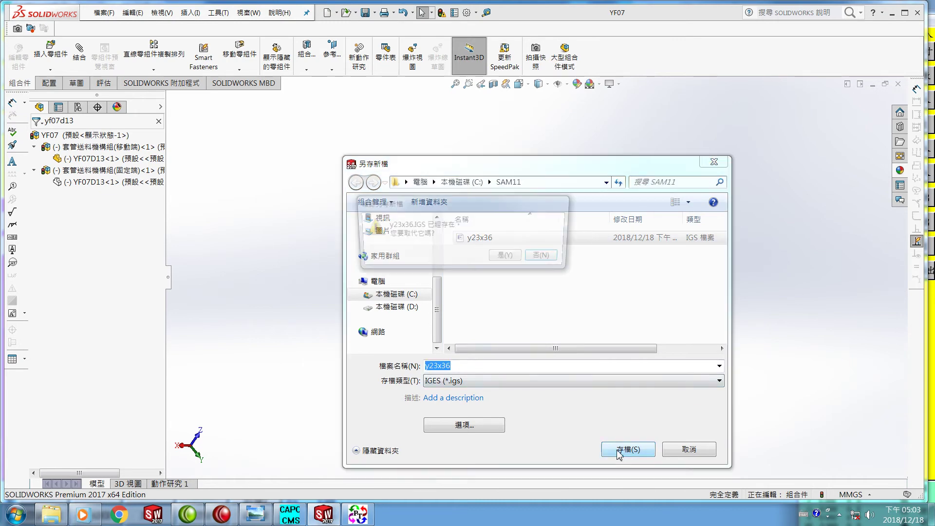
pyautogui.click(509, 258)
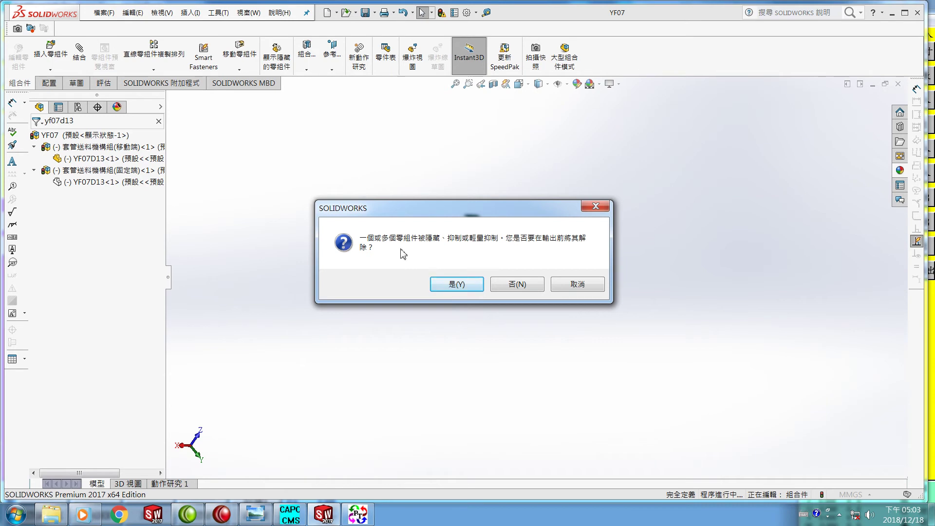
pyautogui.click(519, 285)
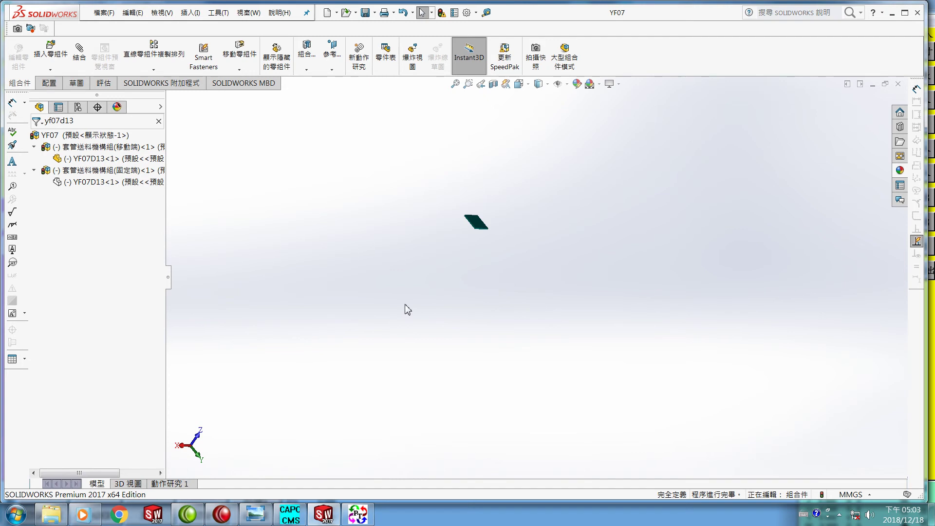
# - Switch to PolyTrans and start an IGES v5.3 (via Okino) import from the C:\SAM11 folder
pyautogui.click(364, 519)
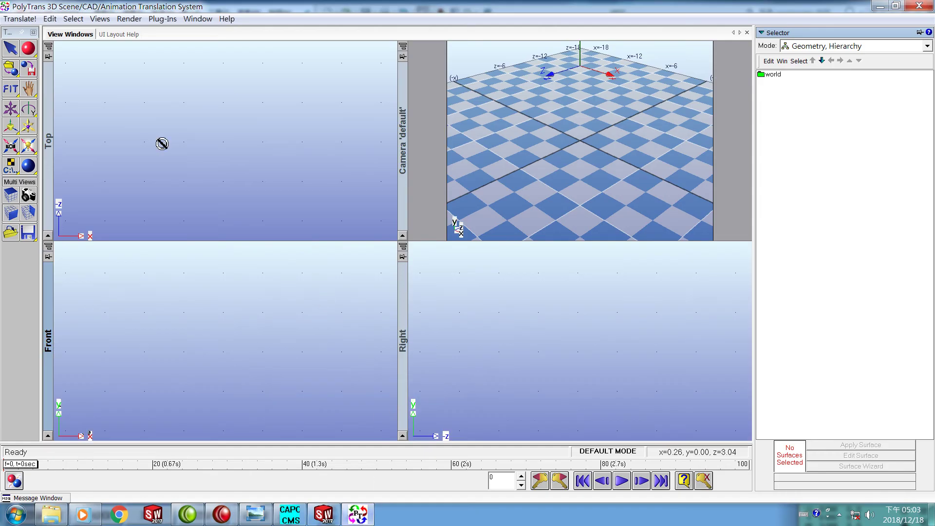
pyautogui.click(18, 19)
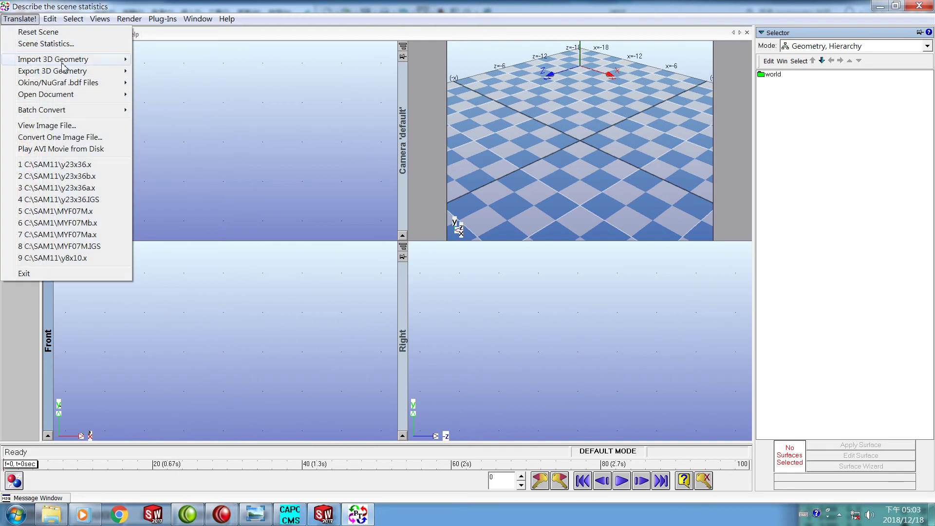
pyautogui.moveTo(67, 62)
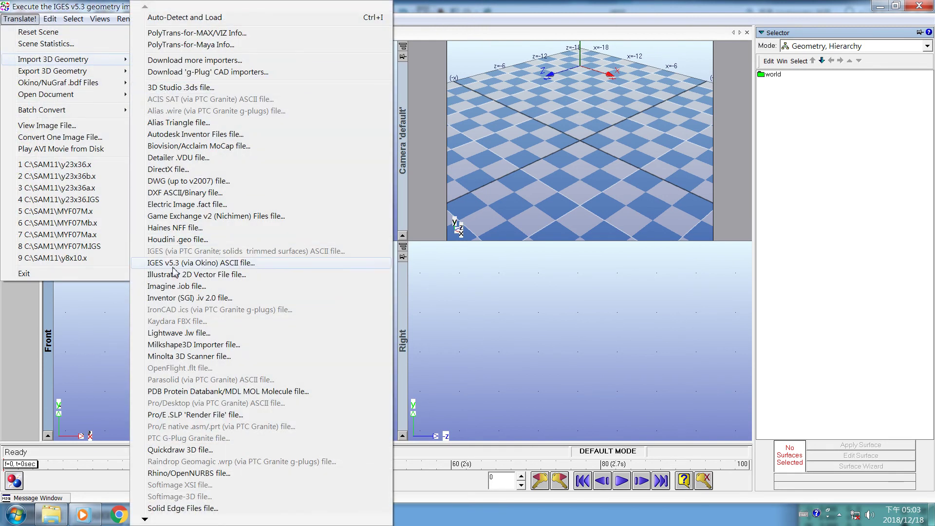
pyautogui.click(186, 263)
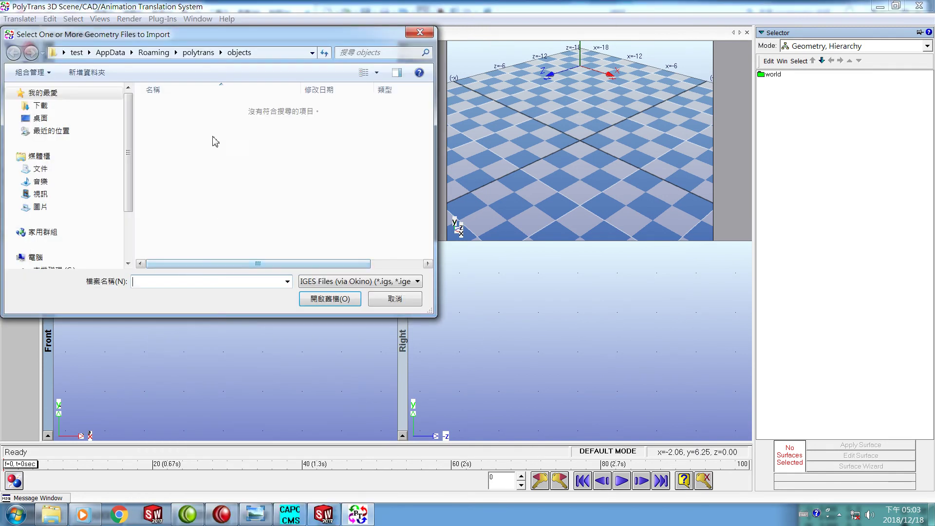
pyautogui.scroll(-3, 129, 148)
pyautogui.click(71, 220)
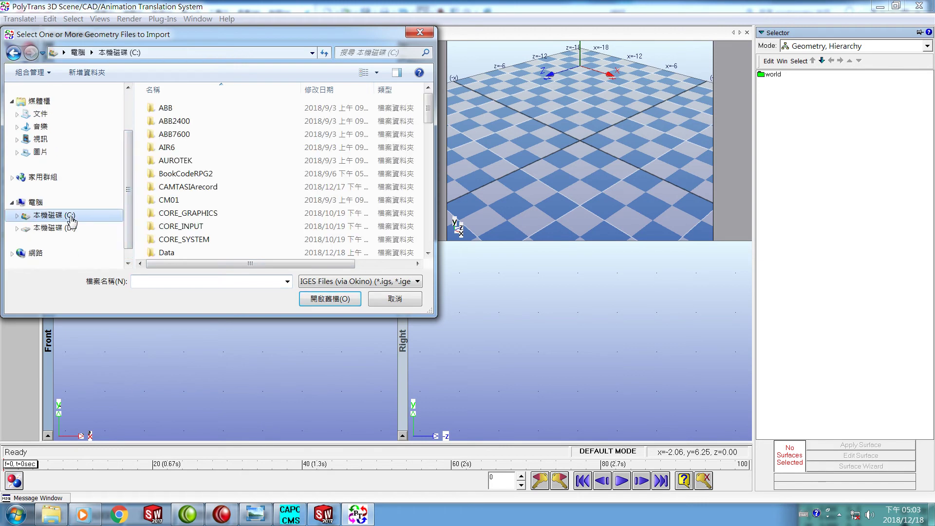
pyautogui.click(427, 173)
pyautogui.click(427, 181)
pyautogui.click(195, 194)
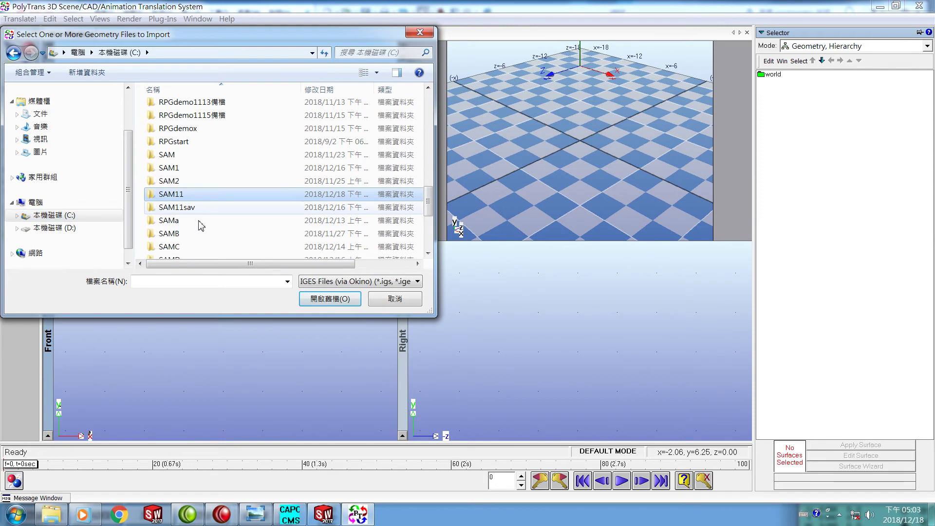
pyautogui.click(318, 298)
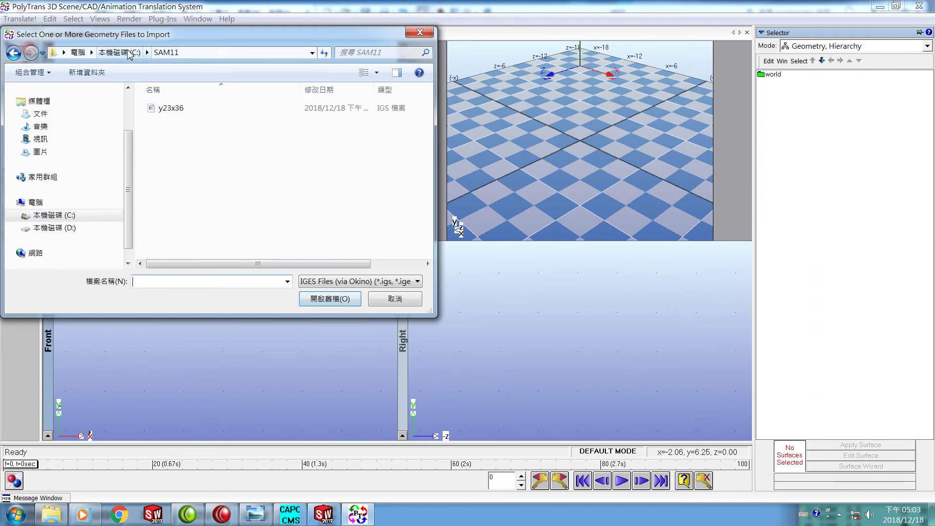
# - Import y23x36.IGS, displaying its NURB patches as triangle meshes and resizing the perspective camera view to fit all objects
pyautogui.click(170, 109)
pyautogui.click(317, 299)
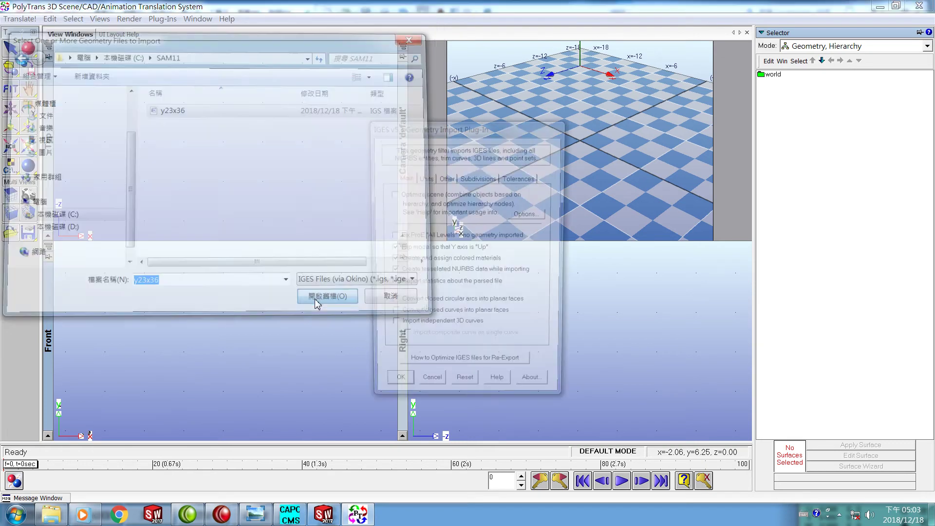
pyautogui.click(400, 378)
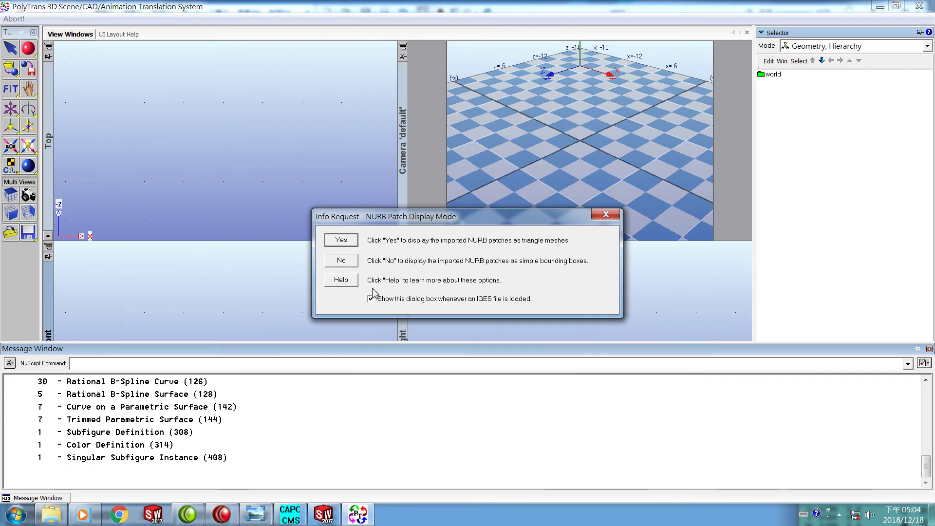
pyautogui.click(341, 241)
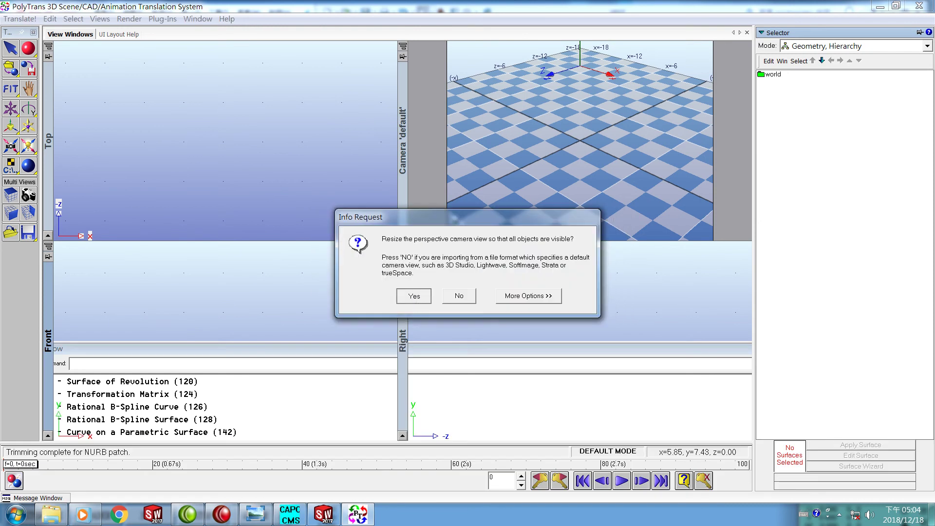
pyautogui.click(414, 296)
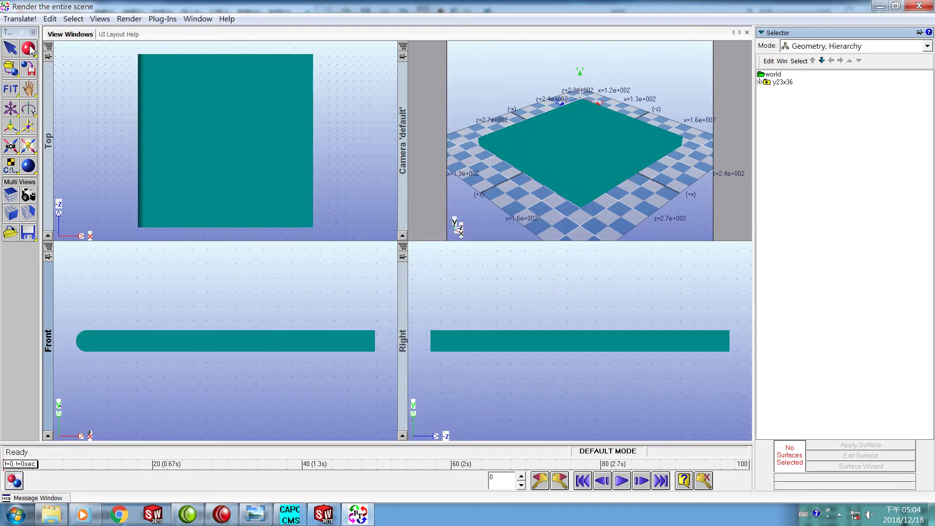
# - Export the plate as binary DirectX file y23x36a in C:\SAM11 without reversed orientation or flipped normals, replacing the existing file
pyautogui.click(20, 20)
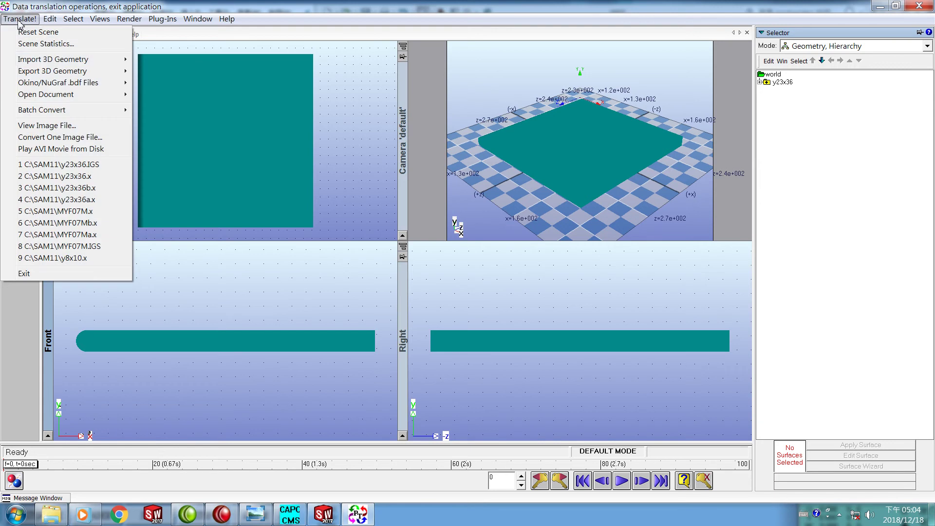
pyautogui.moveTo(53, 73)
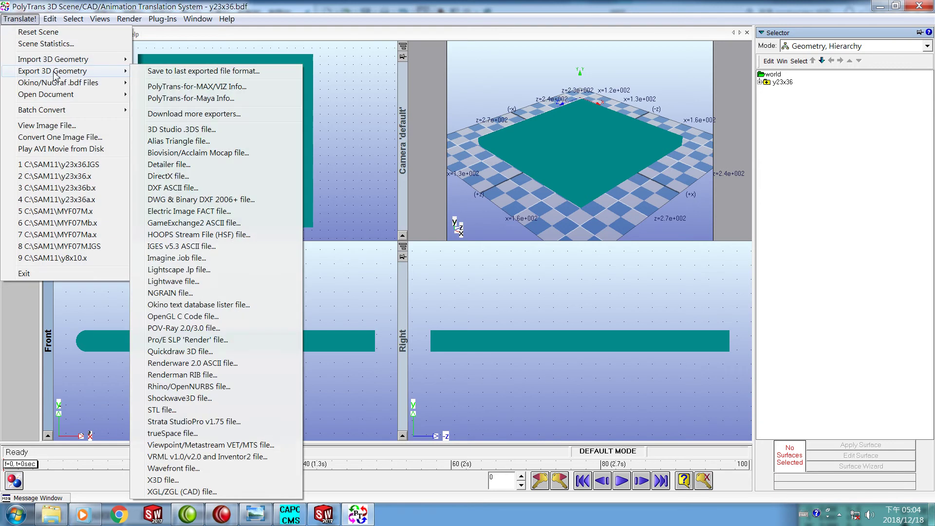
pyautogui.click(173, 176)
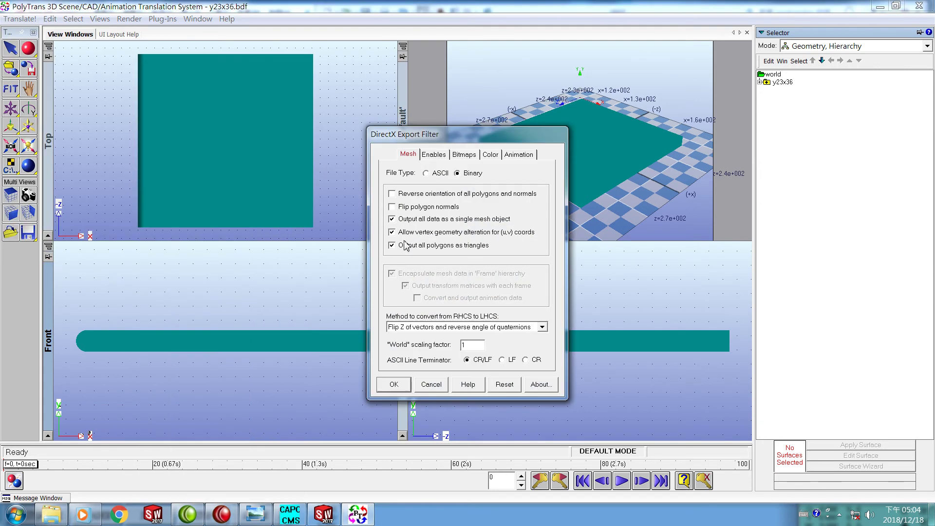
pyautogui.click(385, 388)
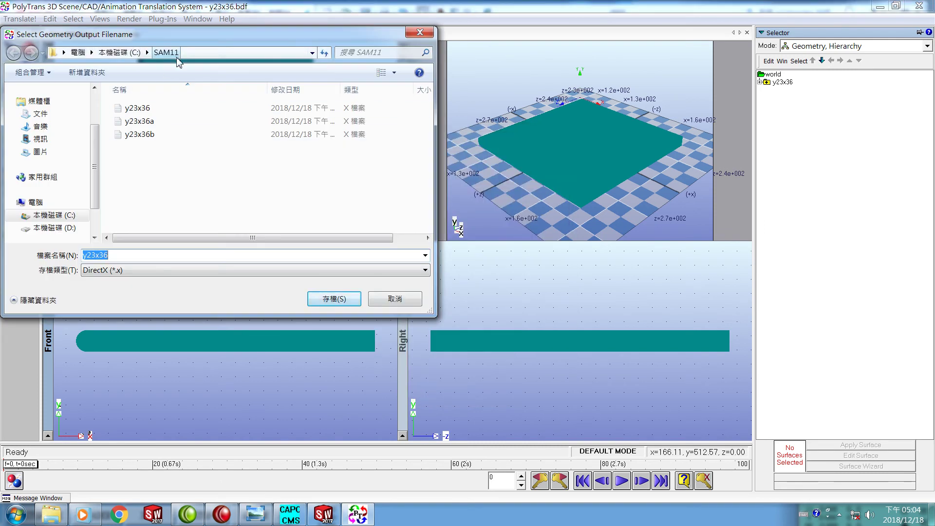
pyautogui.click(145, 123)
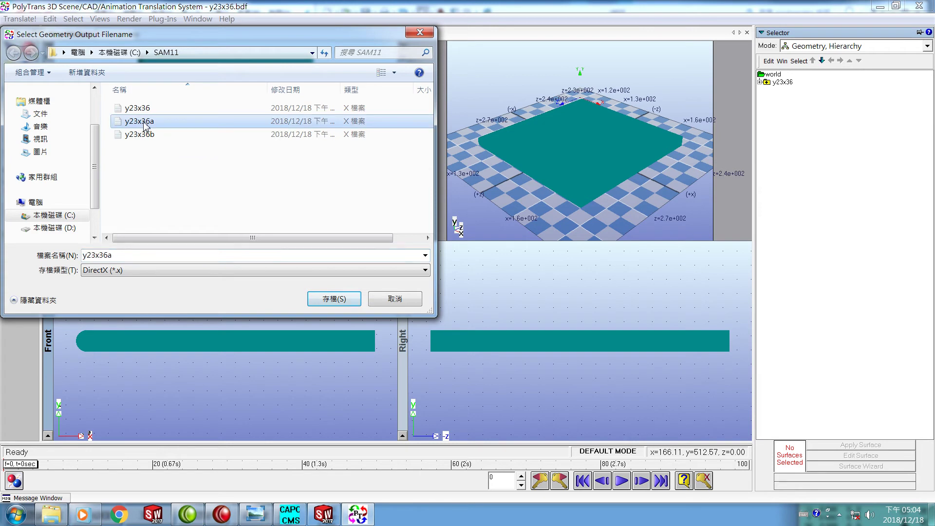
pyautogui.click(334, 298)
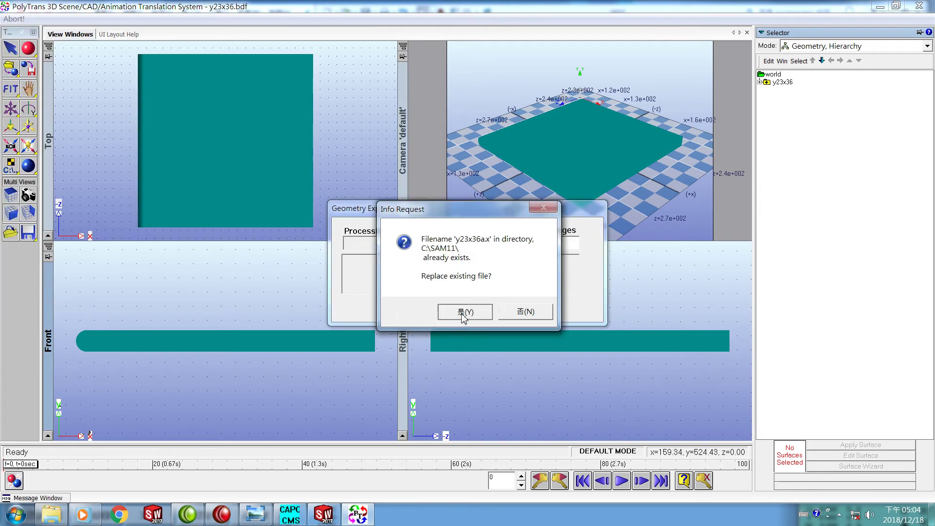
pyautogui.click(465, 311)
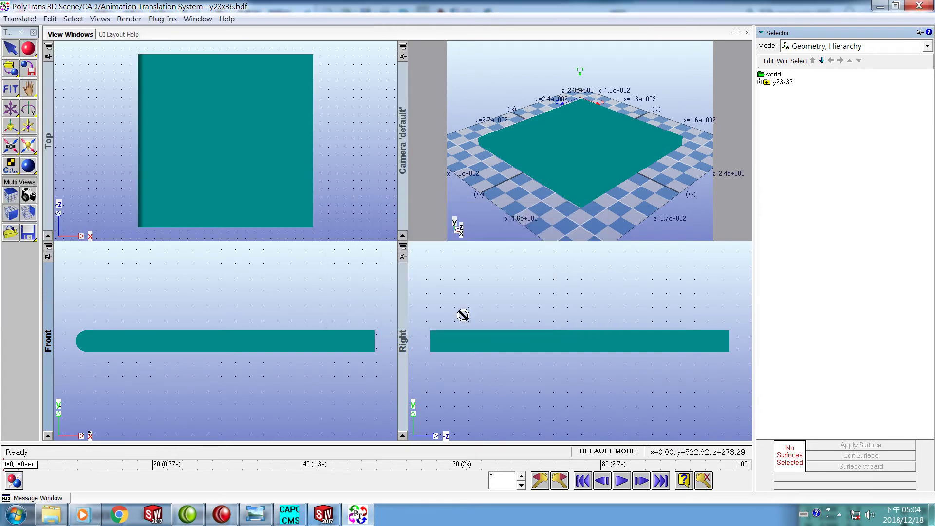
# - Export the plate as DirectX file y23x36b with polygon orientation reversed and polygon normals flipped, replacing the existing file
pyautogui.click(20, 19)
pyautogui.moveTo(68, 71)
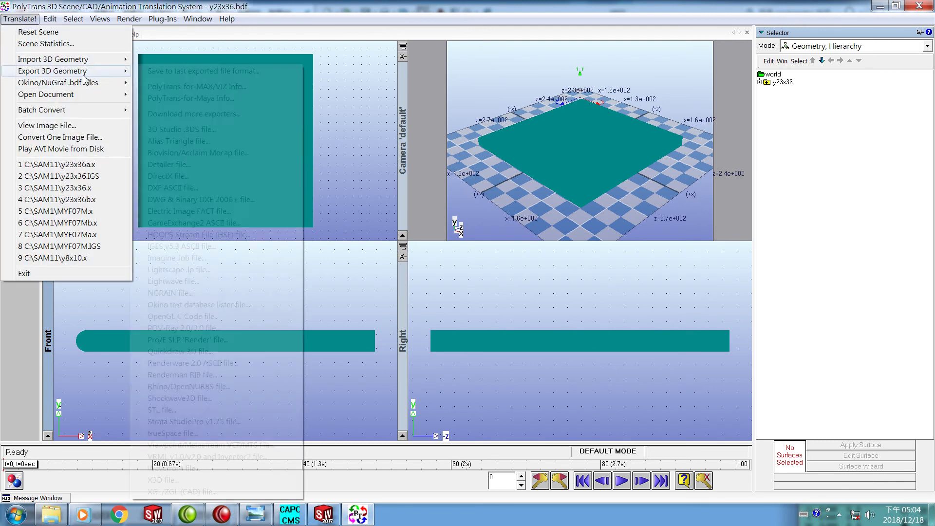
pyautogui.click(168, 176)
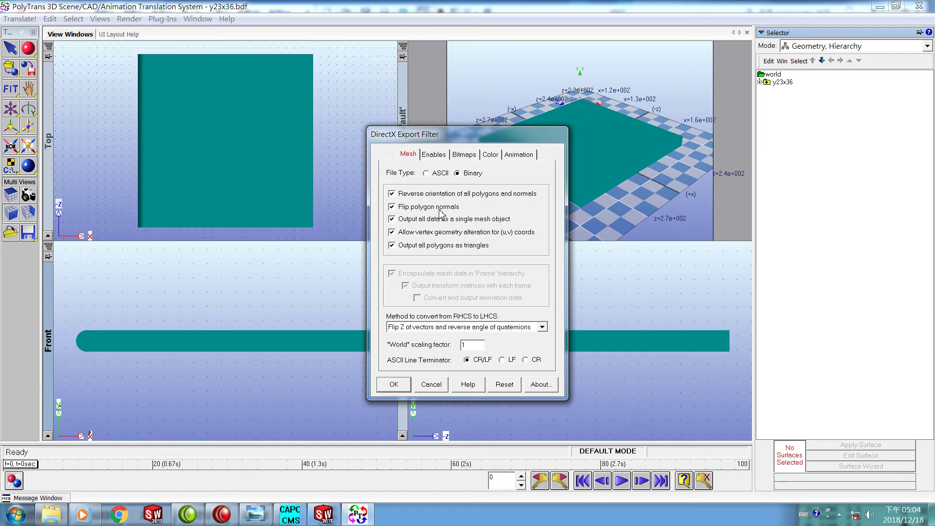
pyautogui.click(396, 385)
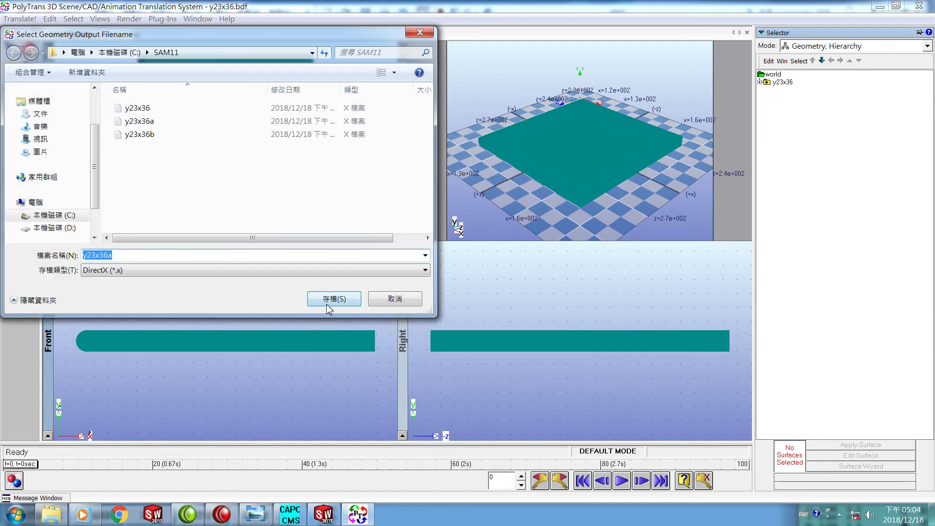
pyautogui.doubleClick(145, 137)
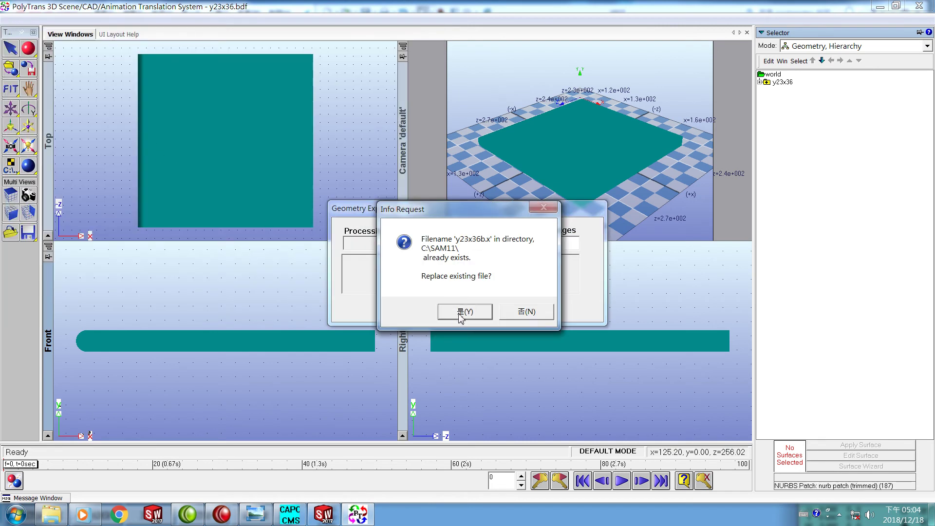
pyautogui.click(462, 314)
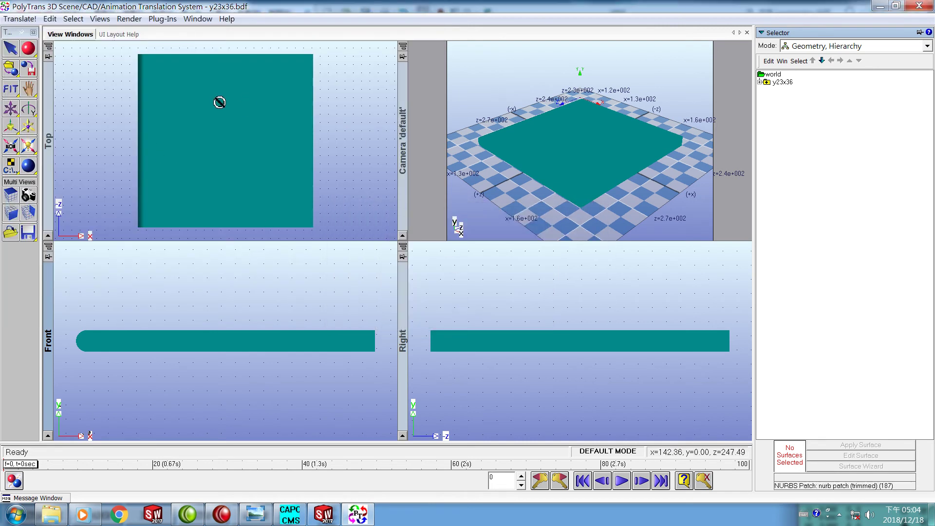
# - Reset the PolyTrans scene without saving the changes to y23x36.bdf
pyautogui.click(20, 20)
pyautogui.click(45, 35)
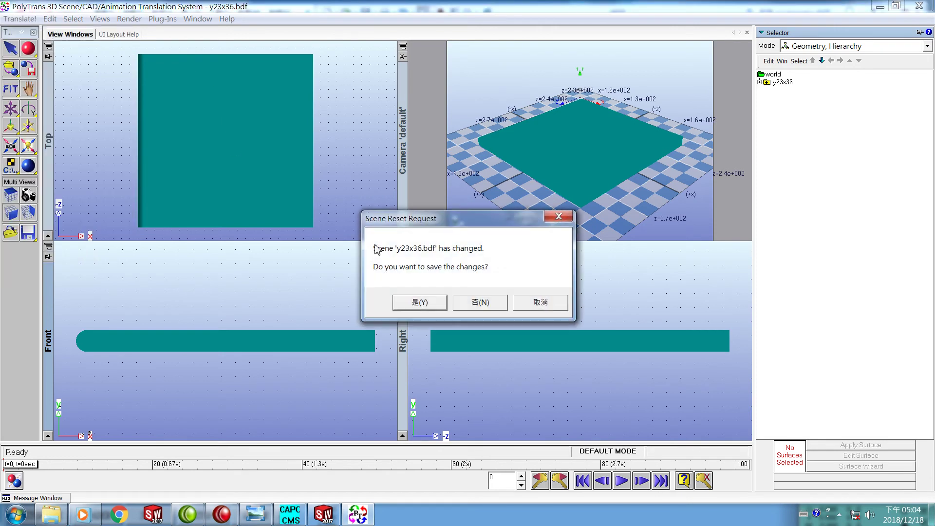
pyautogui.click(464, 306)
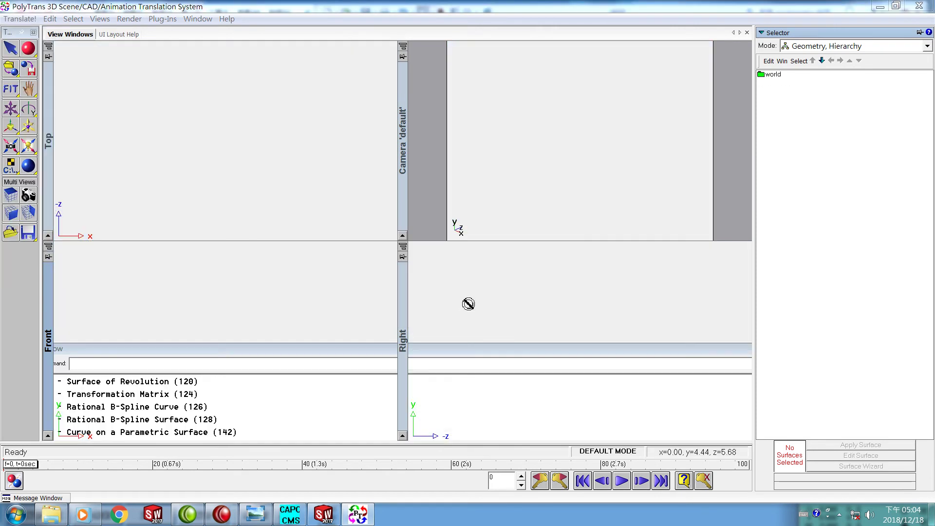
# - Import DirectX file y23x36a from C:\SAM11 with the current import options, resizing the perspective camera view to fit all objects
pyautogui.click(21, 19)
pyautogui.moveTo(43, 61)
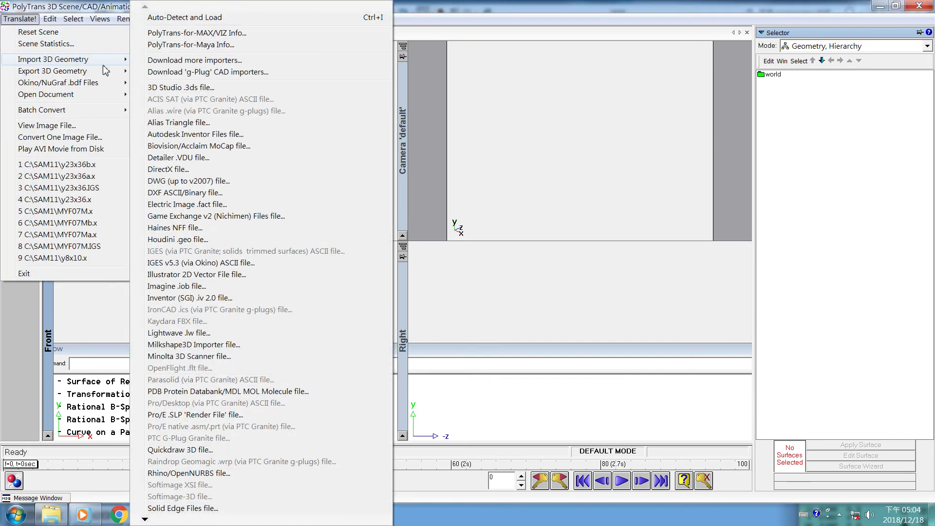
pyautogui.click(174, 171)
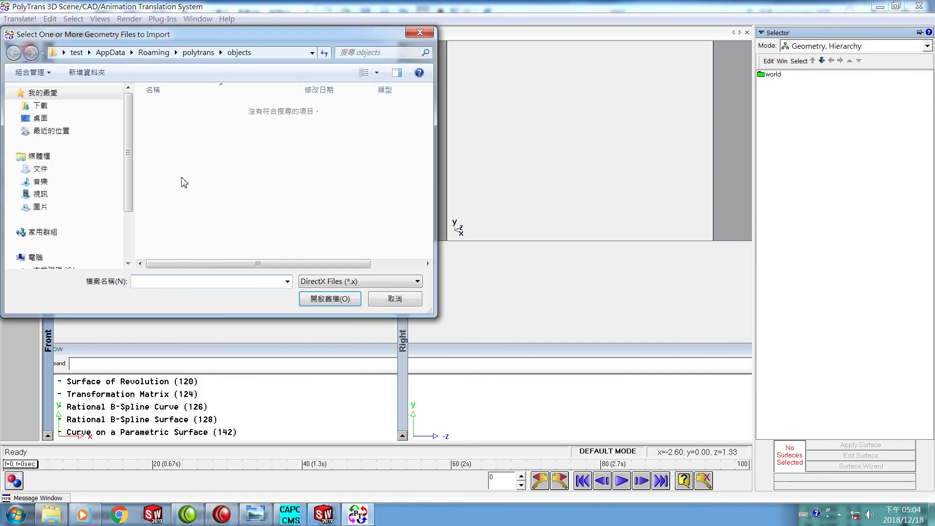
pyautogui.moveTo(130, 178); pyautogui.dragTo(133, 232)
pyautogui.scroll(2, 133, 232)
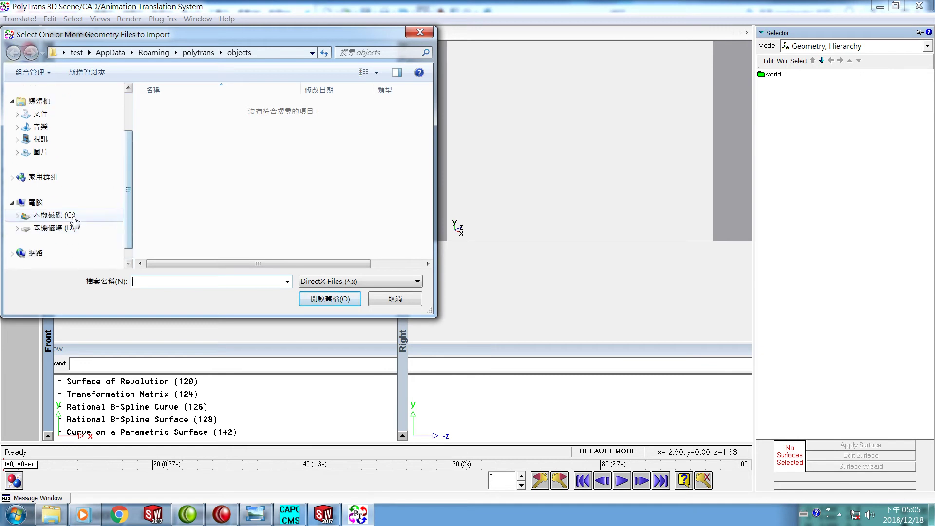
pyautogui.click(69, 216)
pyautogui.moveTo(432, 120); pyautogui.dragTo(430, 213)
pyautogui.click(161, 198)
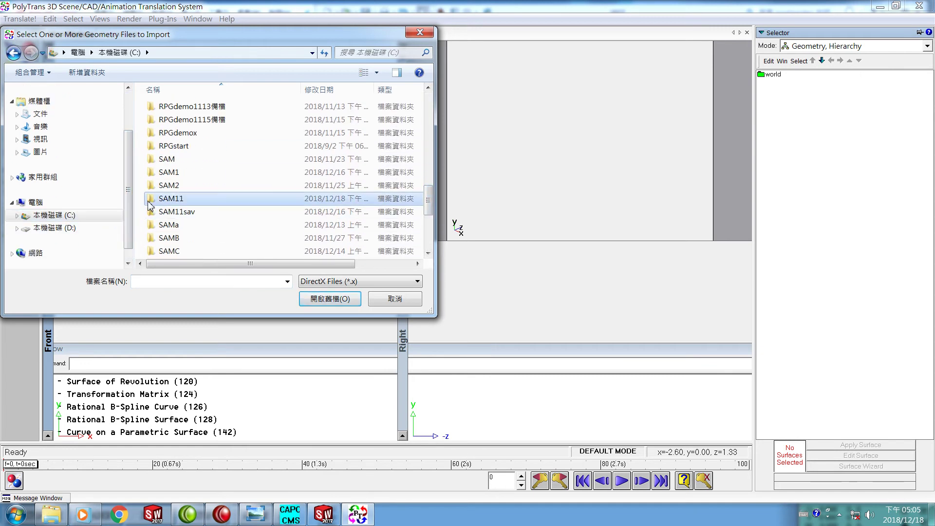
pyautogui.click(331, 298)
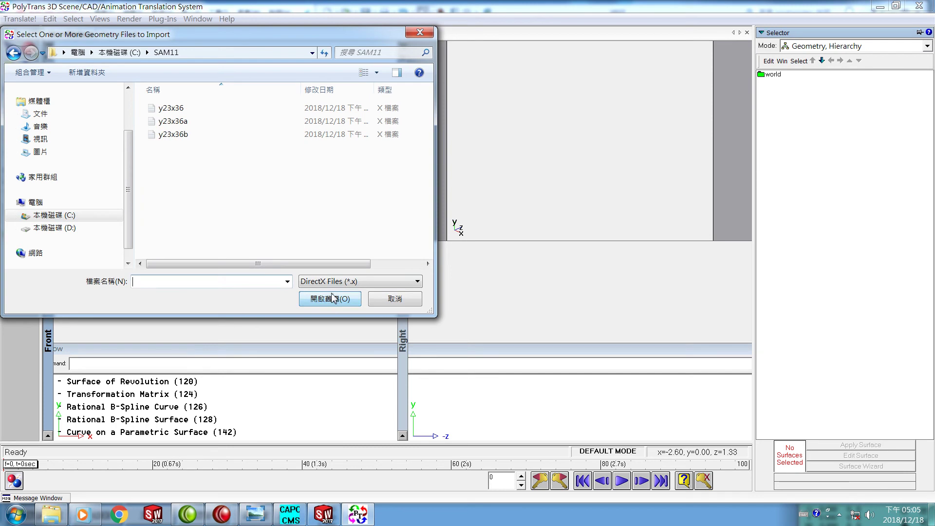
pyautogui.click(169, 125)
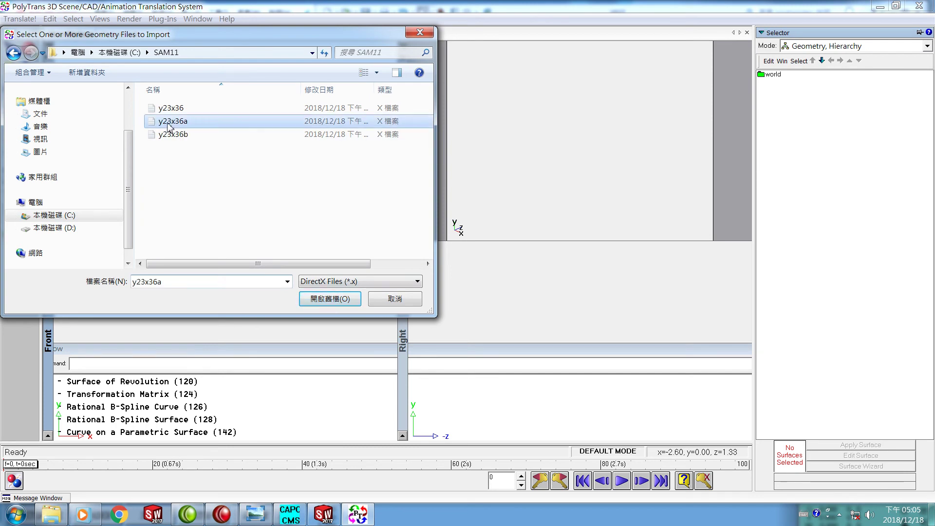
pyautogui.click(321, 299)
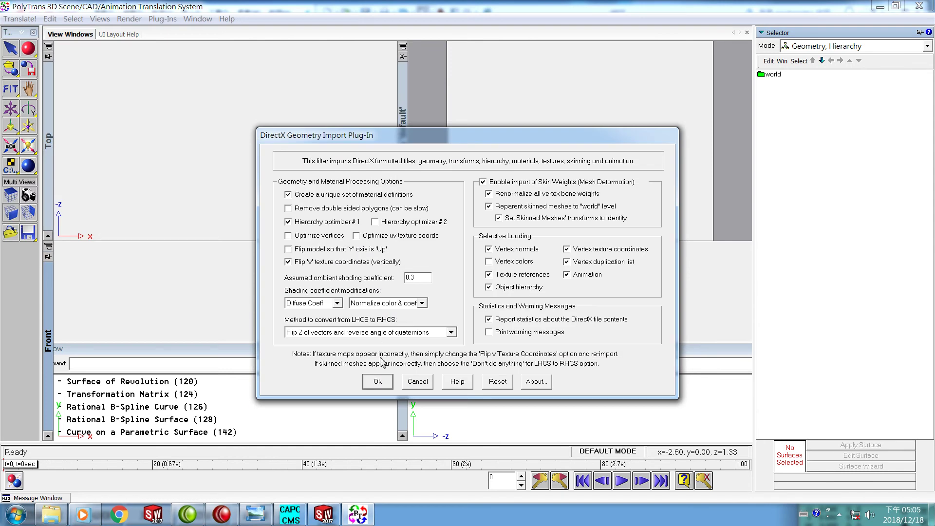
pyautogui.click(378, 381)
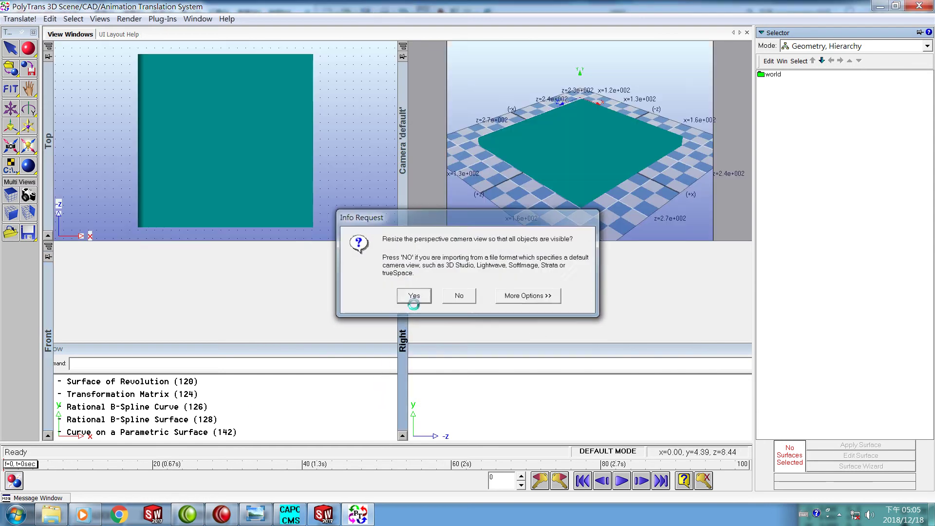
pyautogui.click(415, 294)
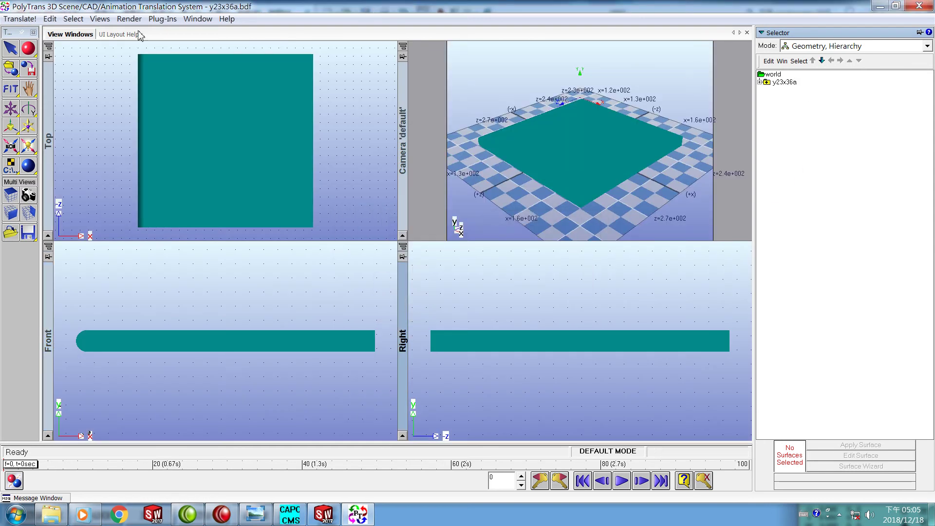
# - Import DirectX file y23x36b into the same scene, resizing the perspective camera view to fit all objects
pyautogui.click(19, 19)
pyautogui.moveTo(67, 70)
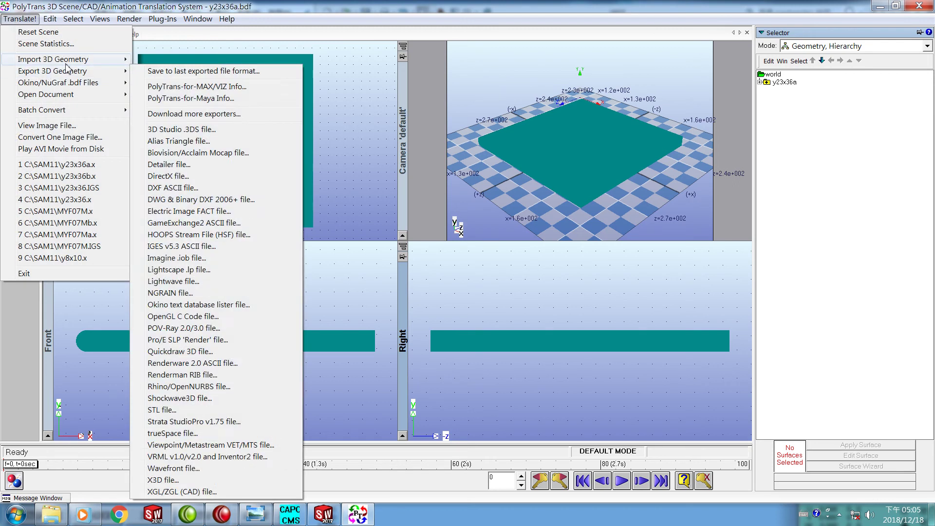
pyautogui.click(178, 170)
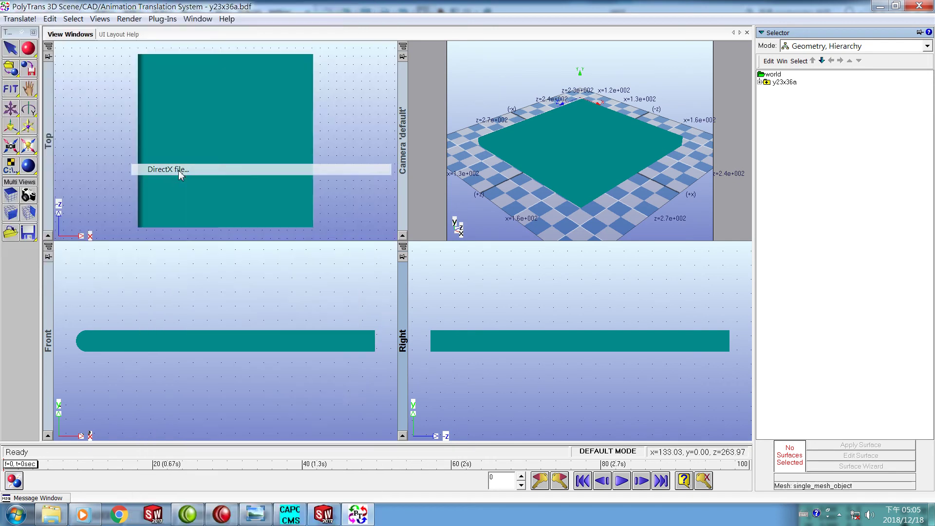
pyautogui.click(179, 135)
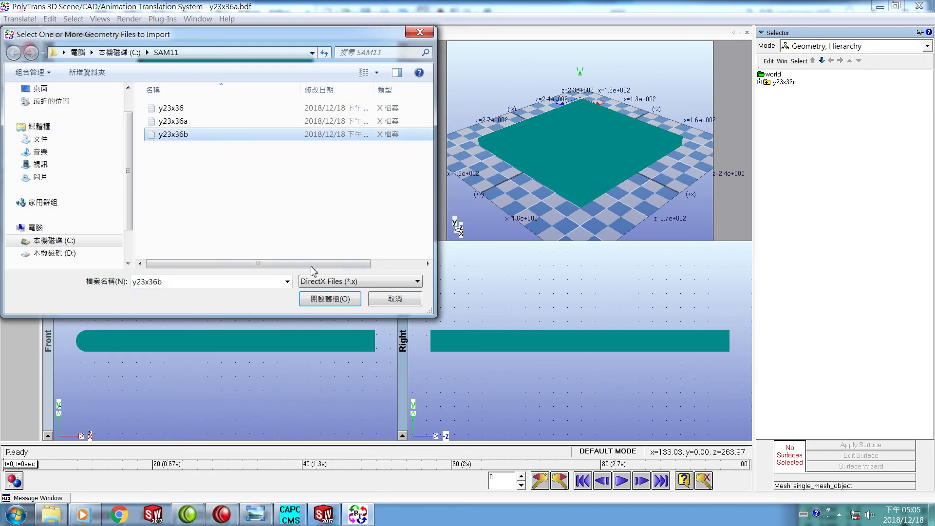
pyautogui.click(330, 298)
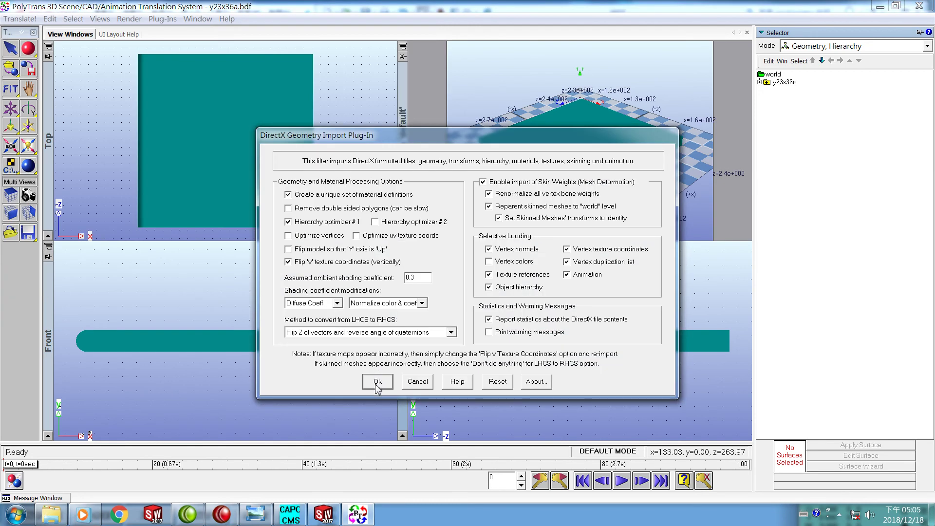
pyautogui.click(376, 383)
pyautogui.click(417, 294)
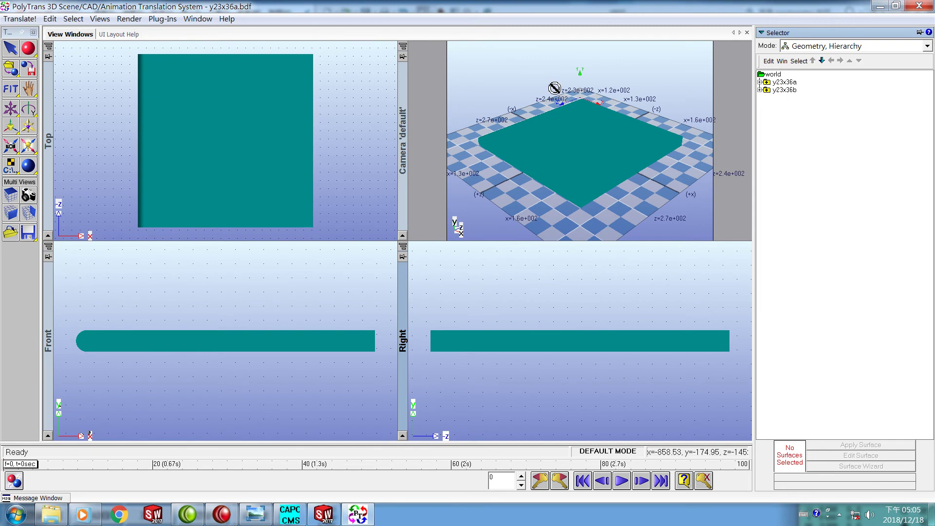
# - Export both meshes together as binary DirectX file y23x36 with reversed polygon orientation and flipped normals, replacing the existing file
pyautogui.click(21, 19)
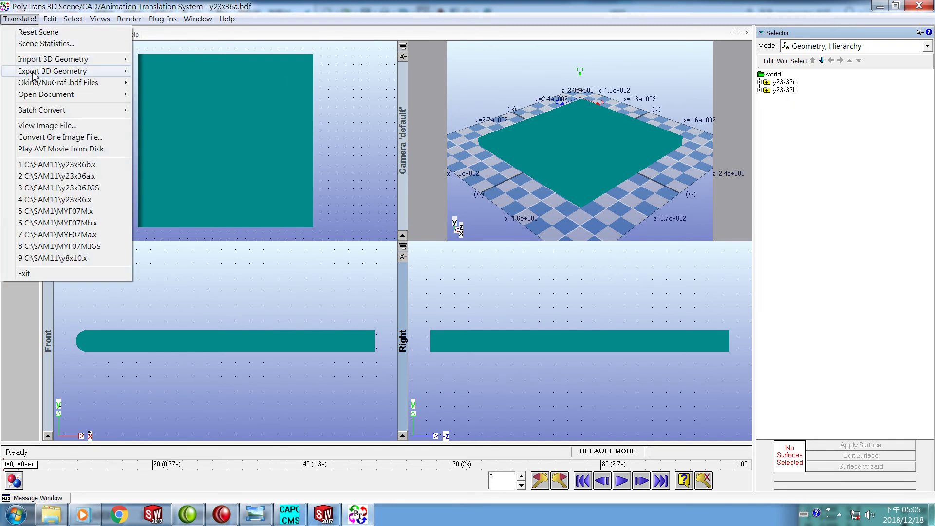
pyautogui.moveTo(38, 73)
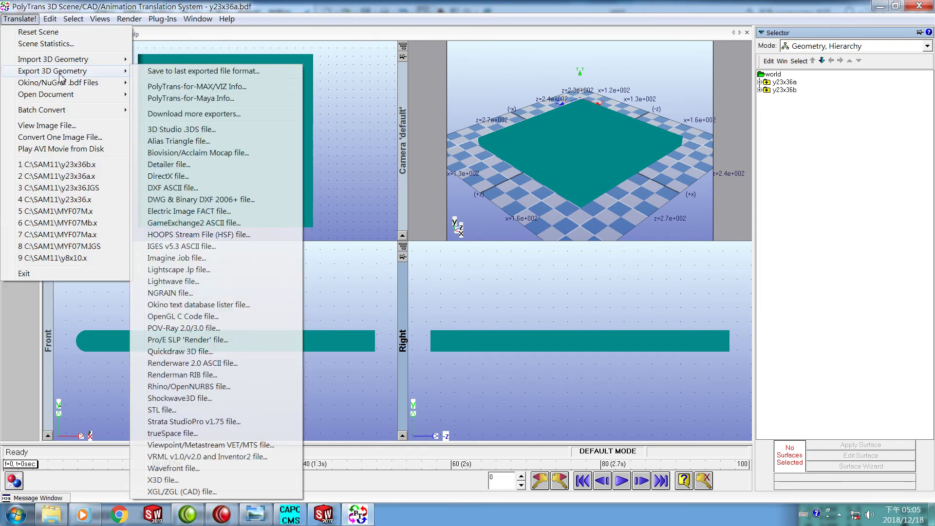
pyautogui.click(165, 176)
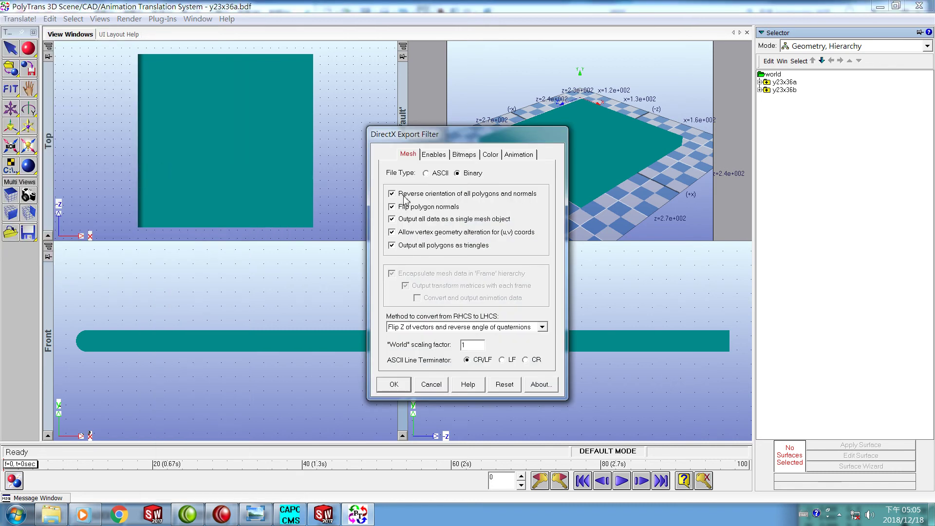
pyautogui.click(395, 384)
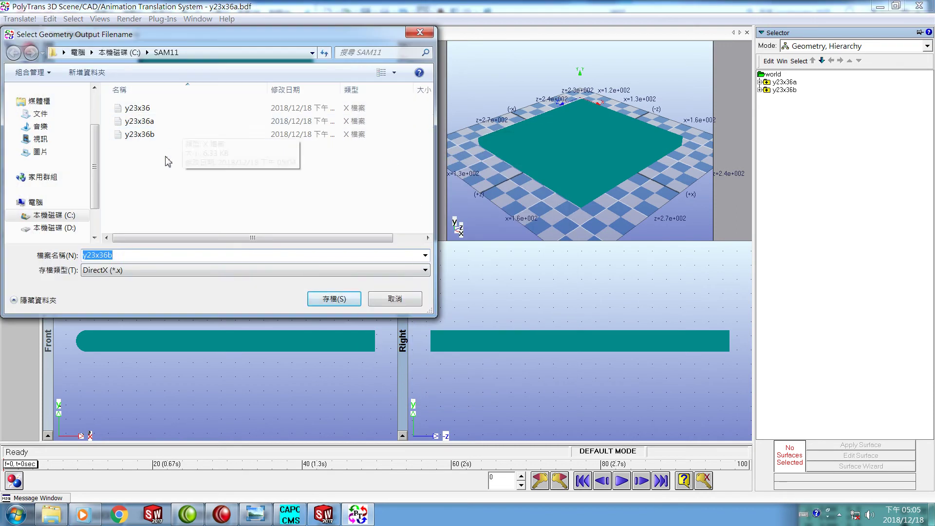
pyautogui.click(125, 254)
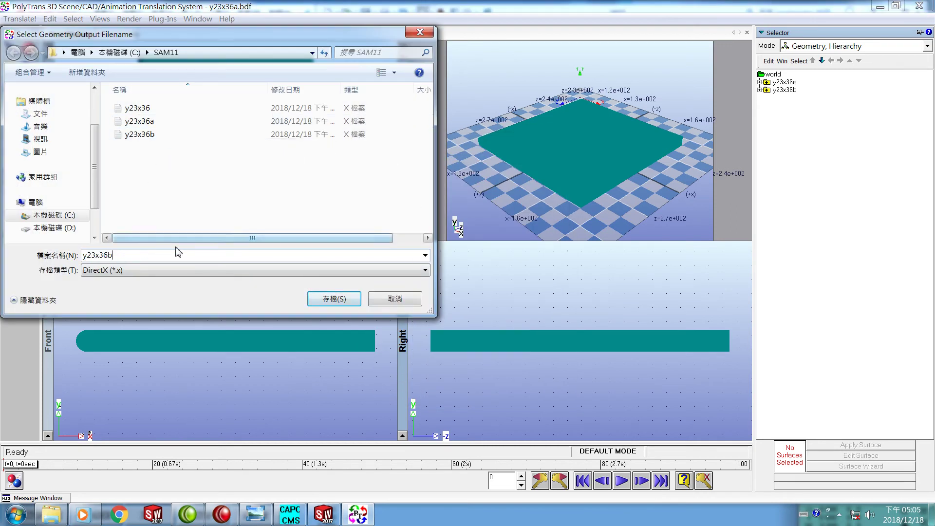
pyautogui.press('BackSpace')
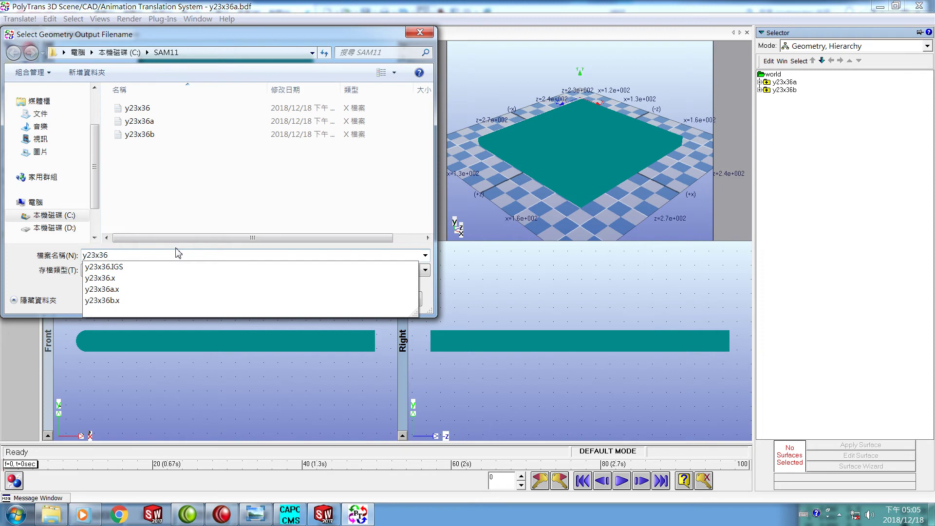
pyautogui.press('Return')
pyautogui.click(461, 311)
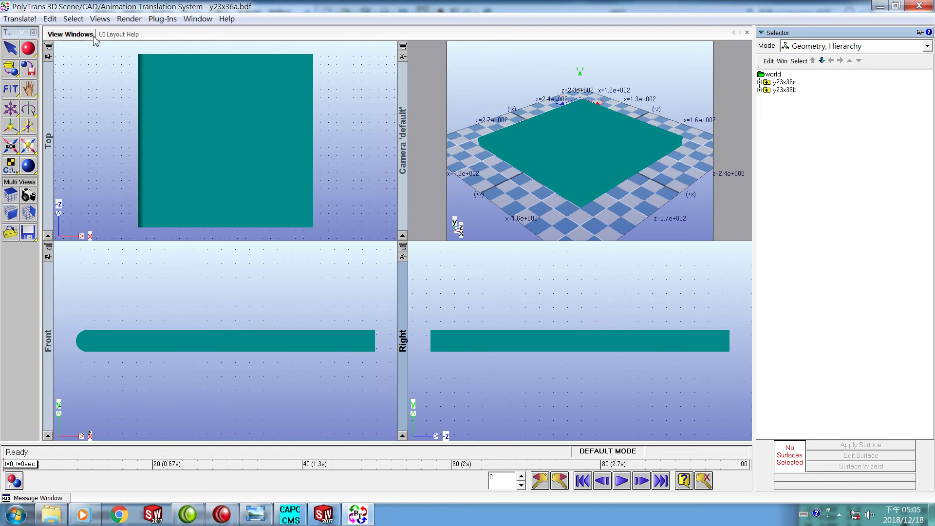
# - Reset the scene without saving the changes to y23x36a.bdf
pyautogui.click(30, 19)
pyautogui.click(47, 32)
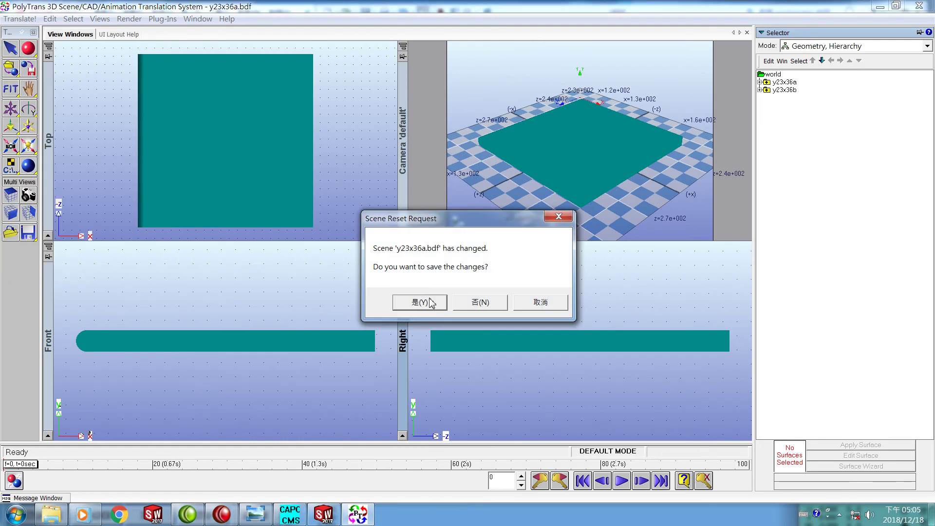
pyautogui.click(459, 304)
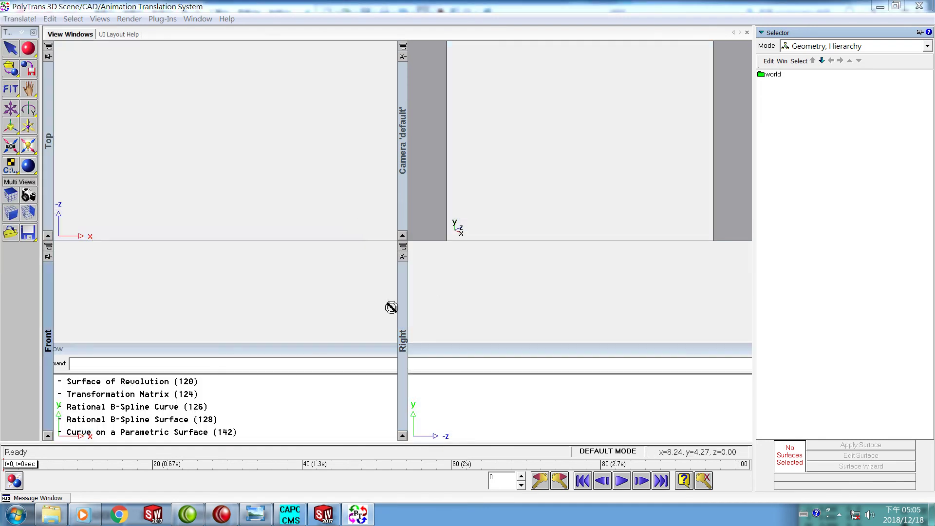
# - Switch to Windows Explorer and open the SAM11 folder on drive C
pyautogui.click(48, 517)
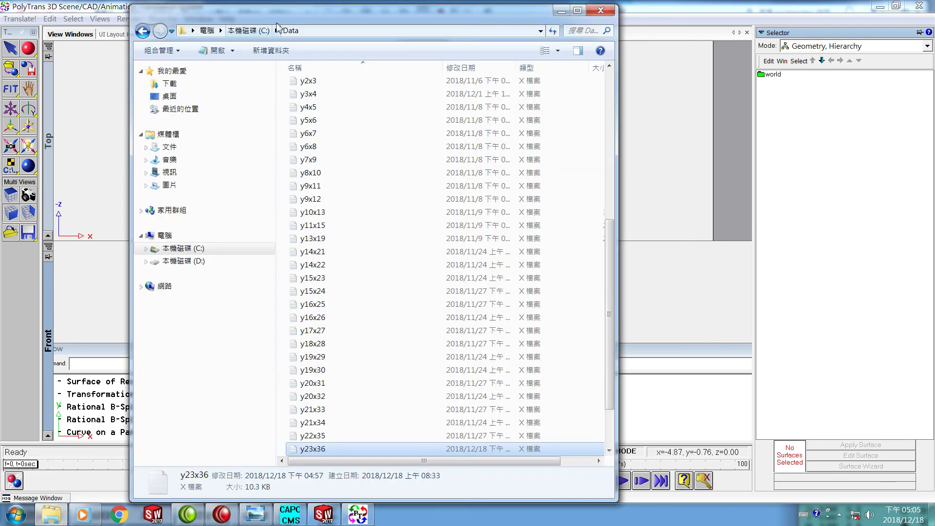
pyautogui.click(180, 248)
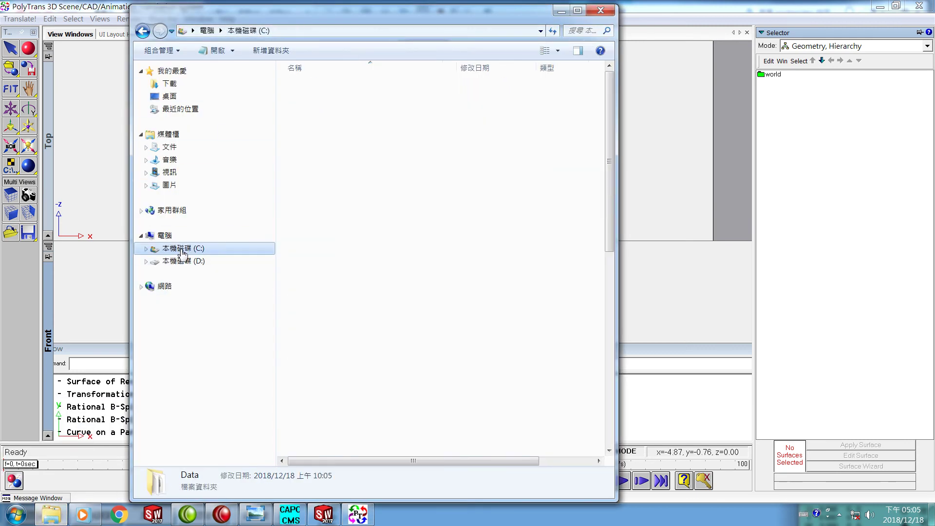
pyautogui.moveTo(609, 146); pyautogui.dragTo(344, 309)
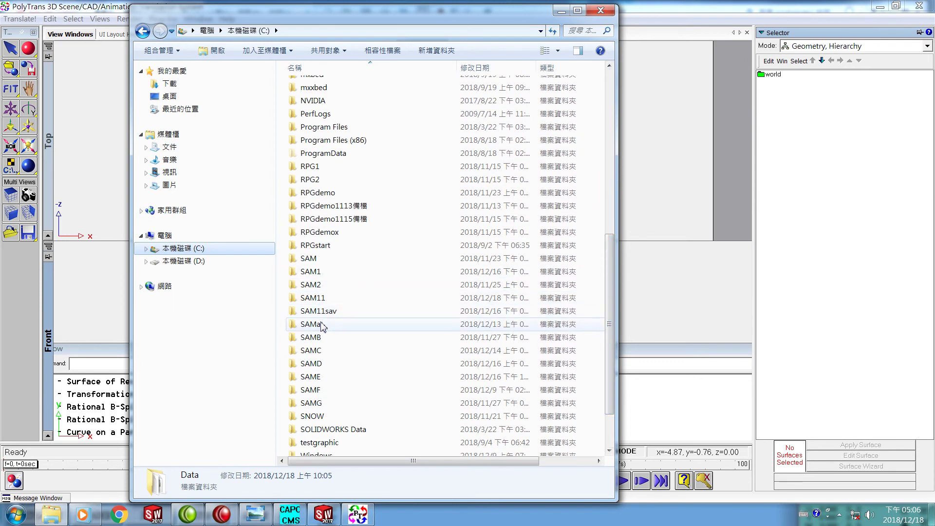
pyautogui.click(313, 298)
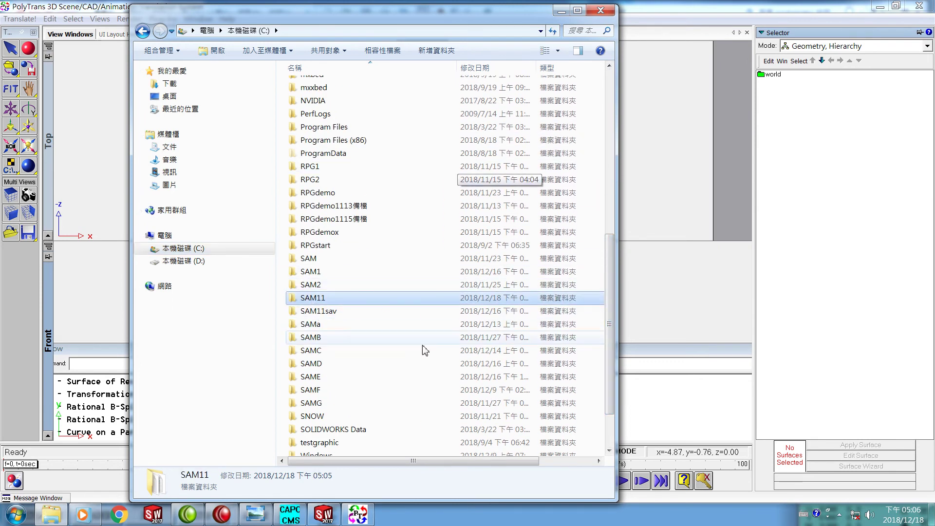
pyautogui.doubleClick(308, 299)
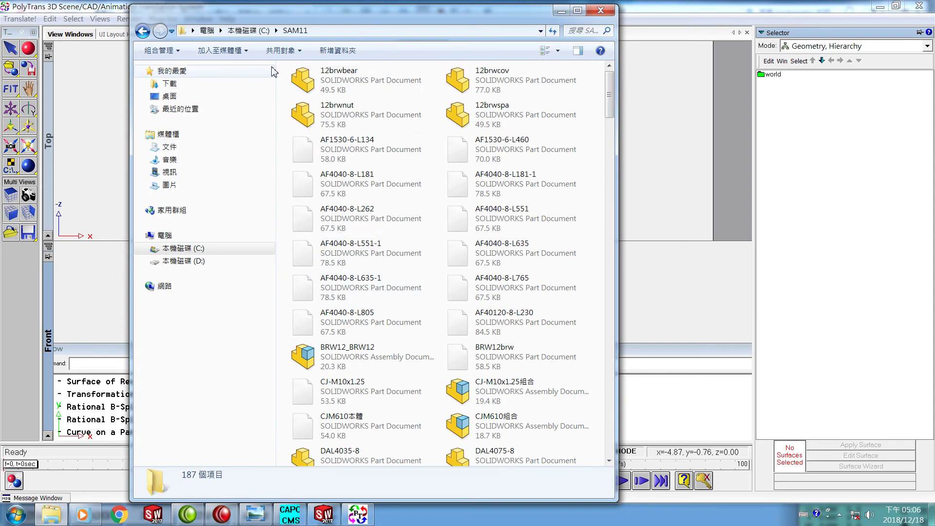
# - Search the SAM11 folder for y23 and copy the y23x36 X file
pyautogui.click(586, 30)
pyautogui.click(561, 45)
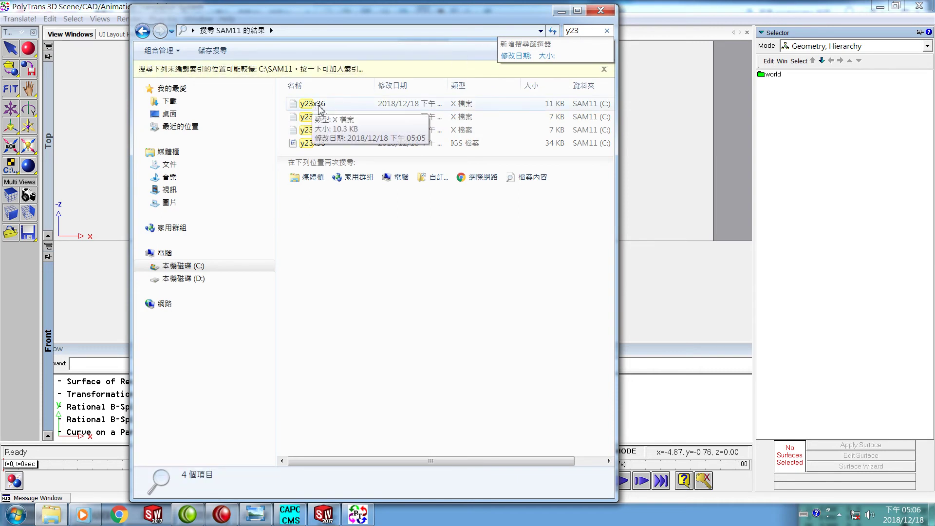
pyautogui.click(319, 104)
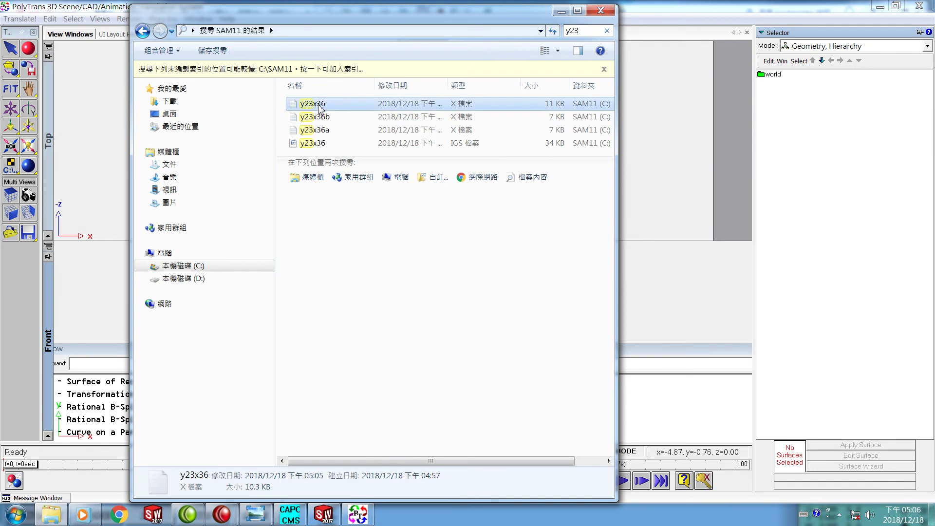
pyautogui.rightClick(319, 105)
pyautogui.click(347, 240)
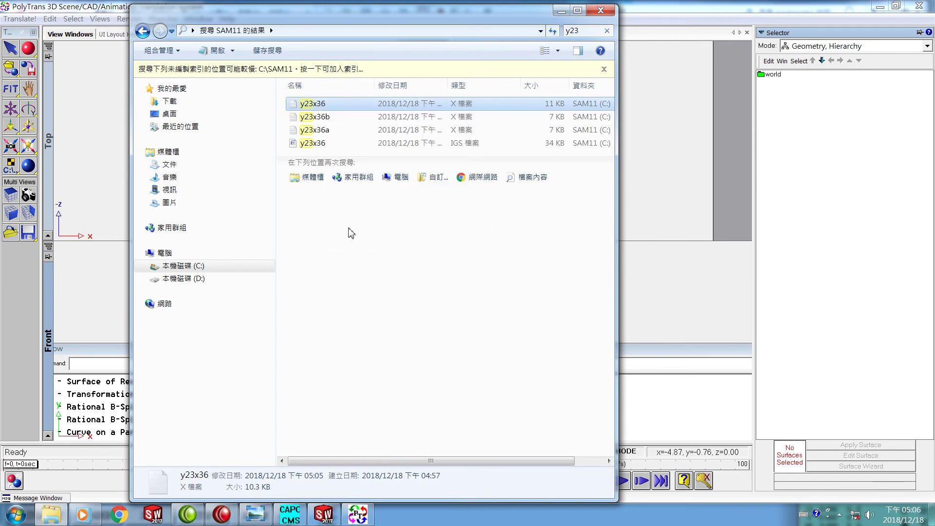
# - Paste the copied y23x36 file into the Data folder on drive C, replacing the file of the same name
pyautogui.click(188, 267)
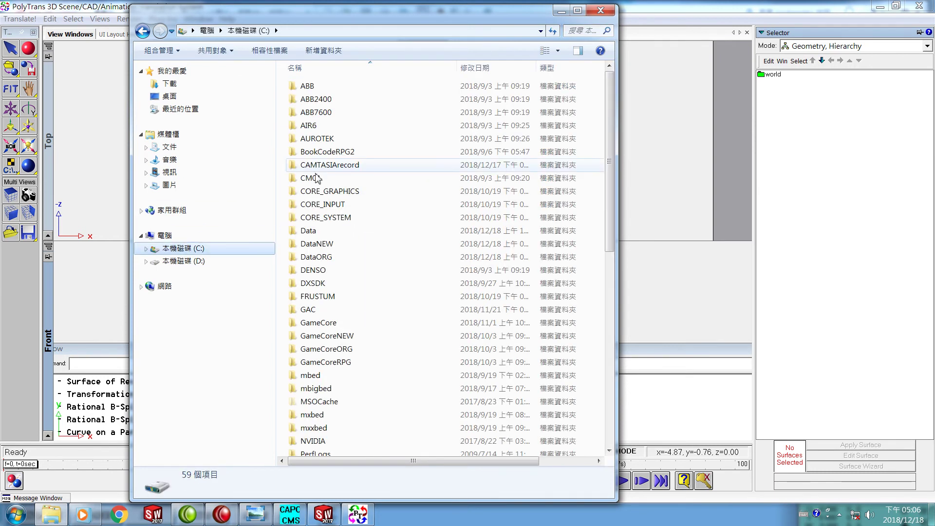
pyautogui.click(310, 233)
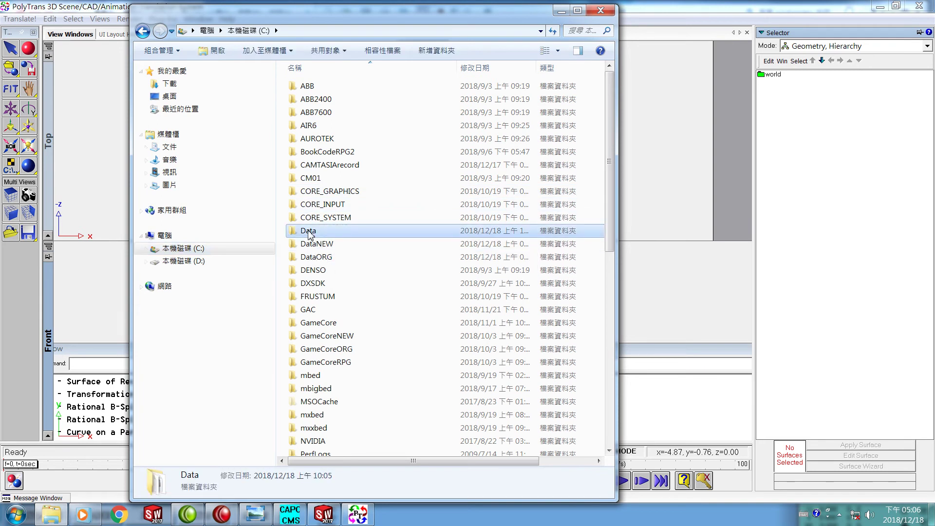
pyautogui.doubleClick(308, 234)
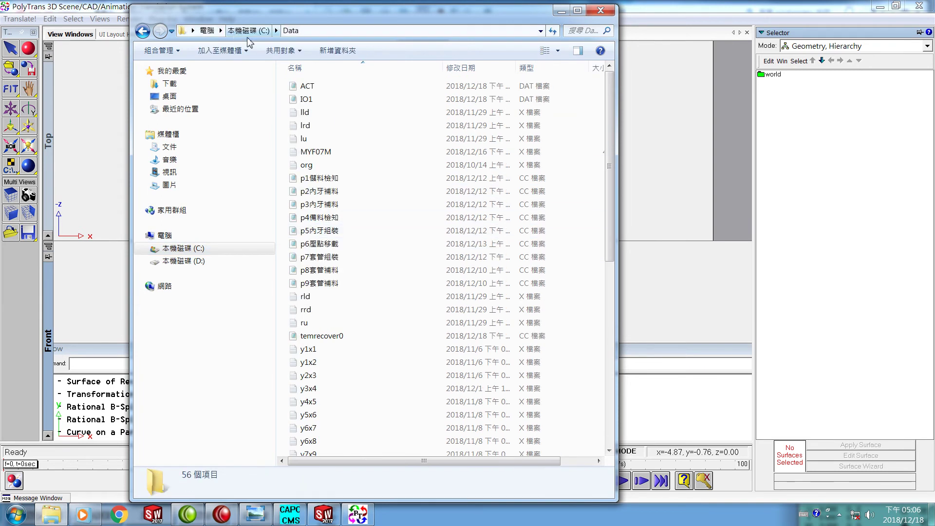
pyautogui.rightClick(393, 185)
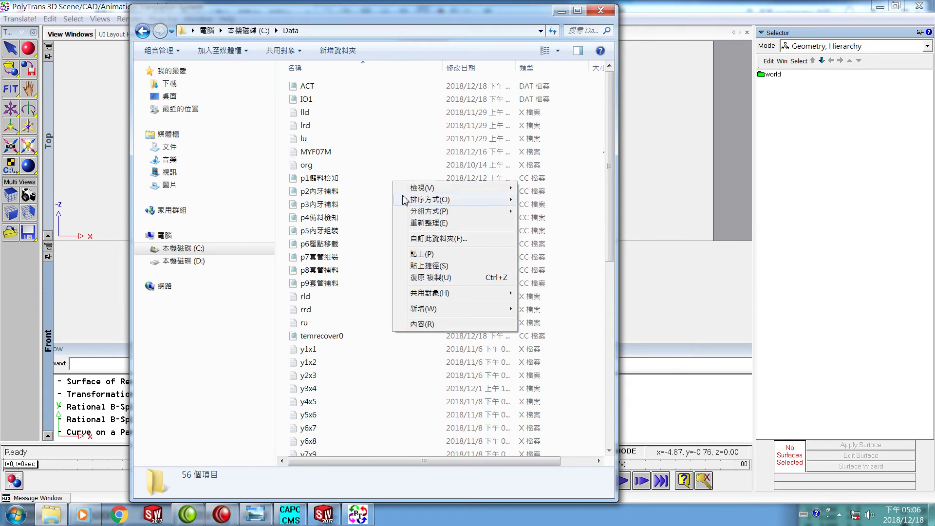
pyautogui.click(417, 254)
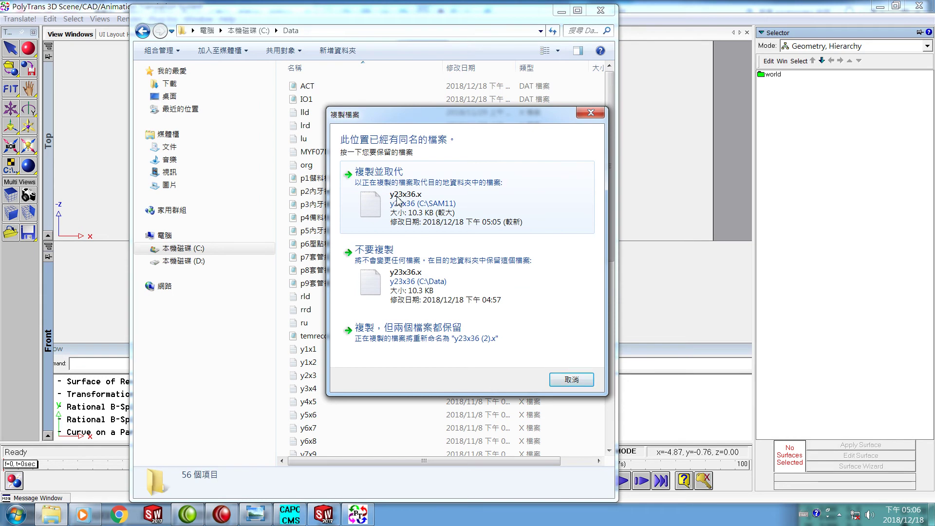
pyautogui.click(398, 200)
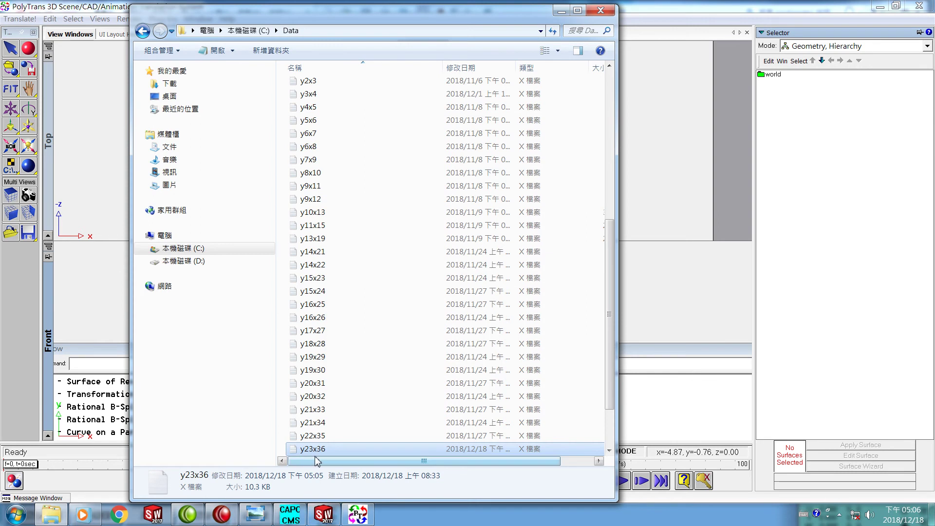
# - Switch to the CAPPCHCMS controller platform, start a new empty scene and load the yf7new scene file by scene name (場景名稱)
pyautogui.click(297, 513)
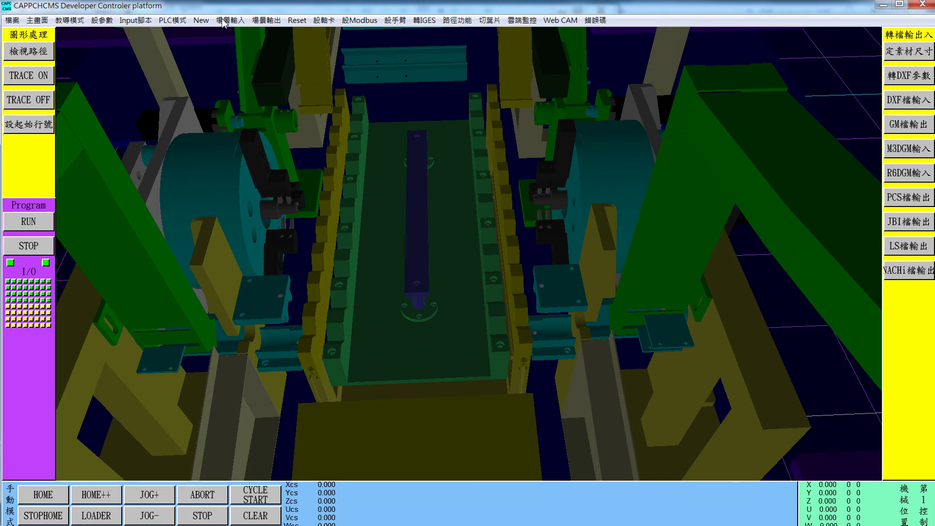
pyautogui.click(201, 22)
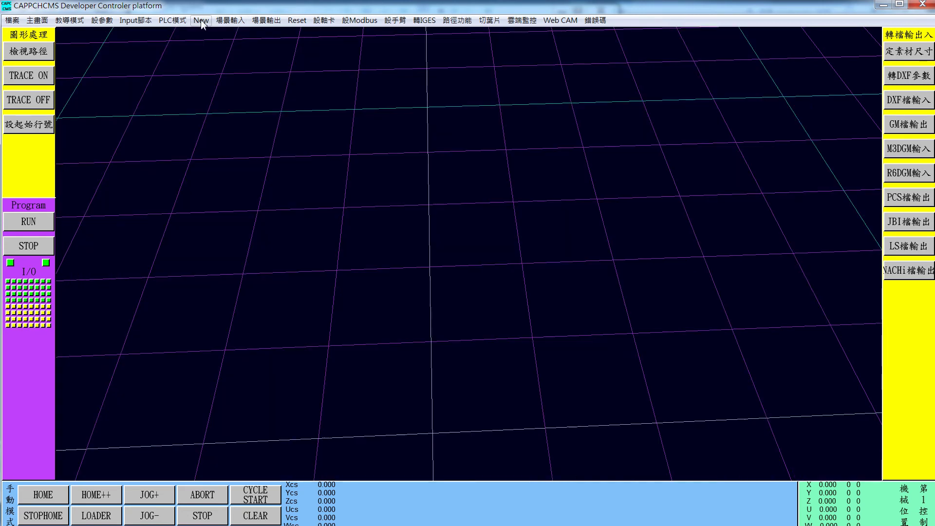
pyautogui.click(234, 23)
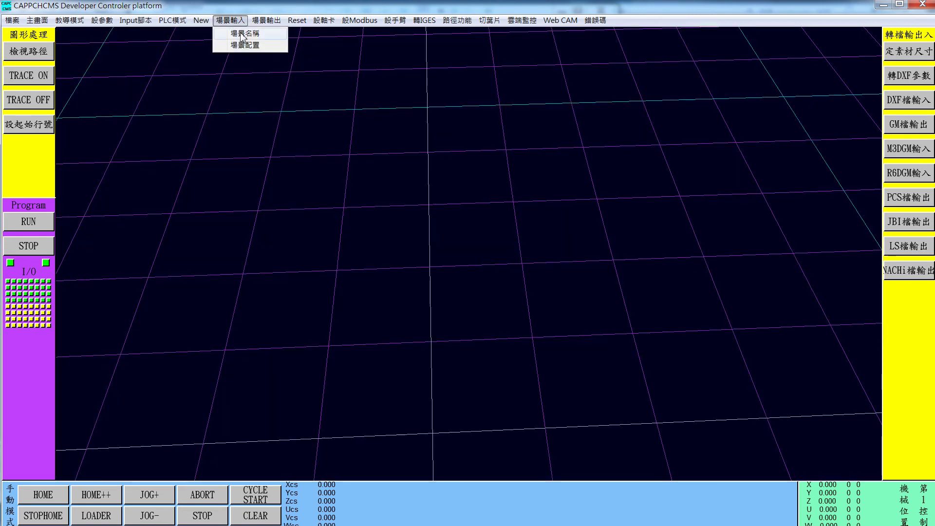
pyautogui.click(242, 34)
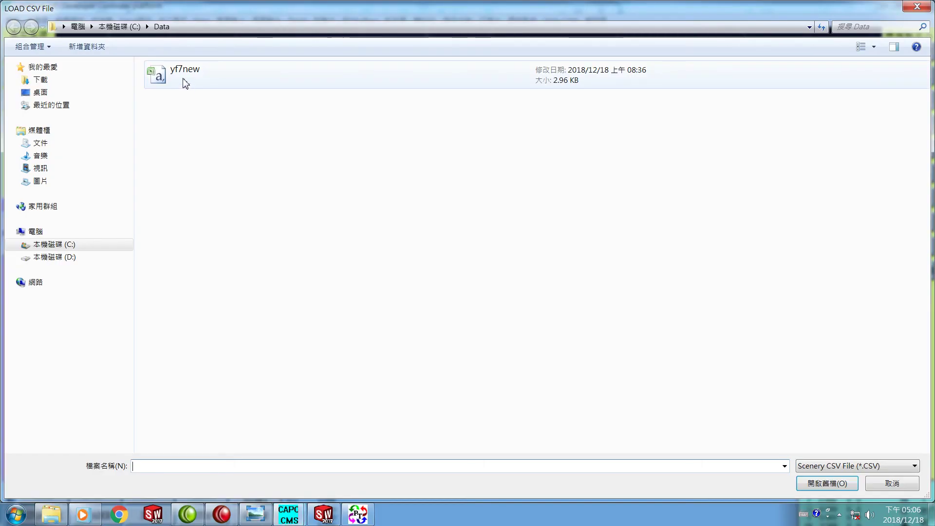
pyautogui.click(185, 79)
pyautogui.click(806, 485)
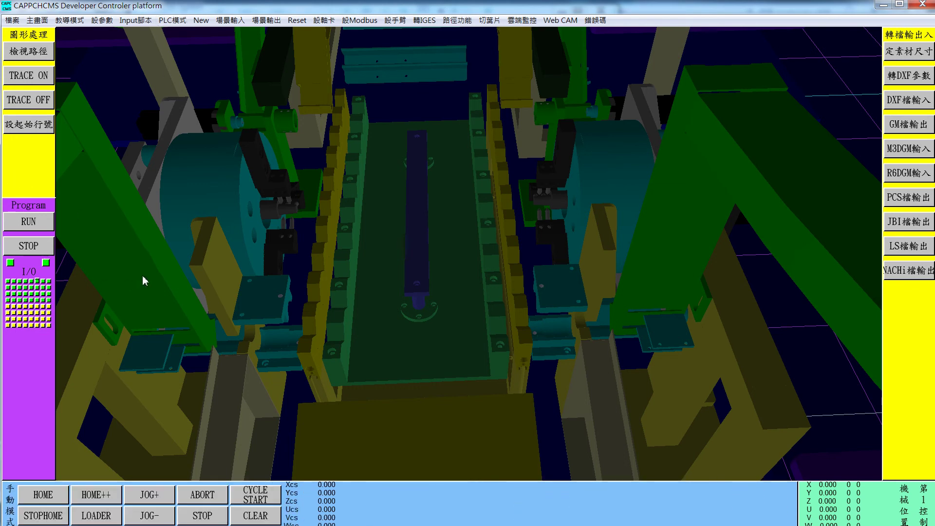
# - Run the scene in PLC mode, examine the black clamping mechanism beside the teal drum up close, and reset the simulation
pyautogui.click(173, 20)
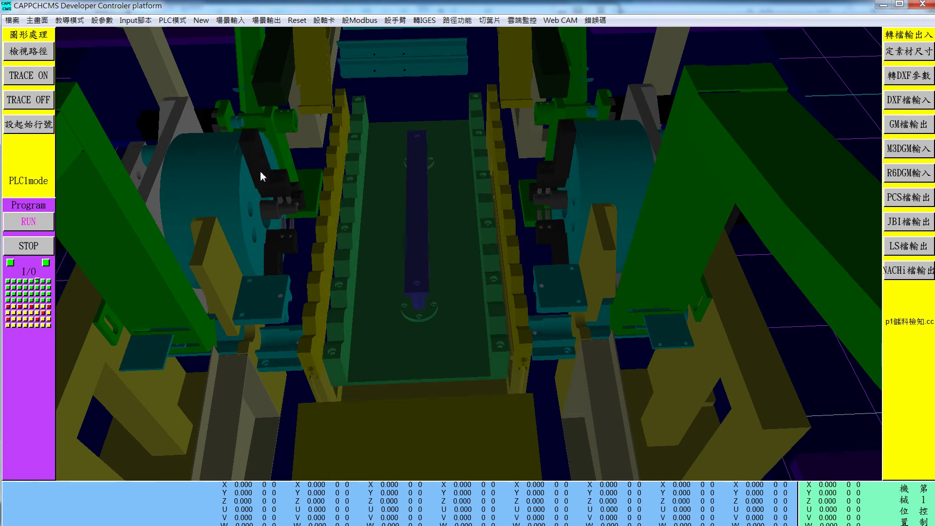
pyautogui.scroll(10, 248, 166)
pyautogui.scroll(-5, 245, 176)
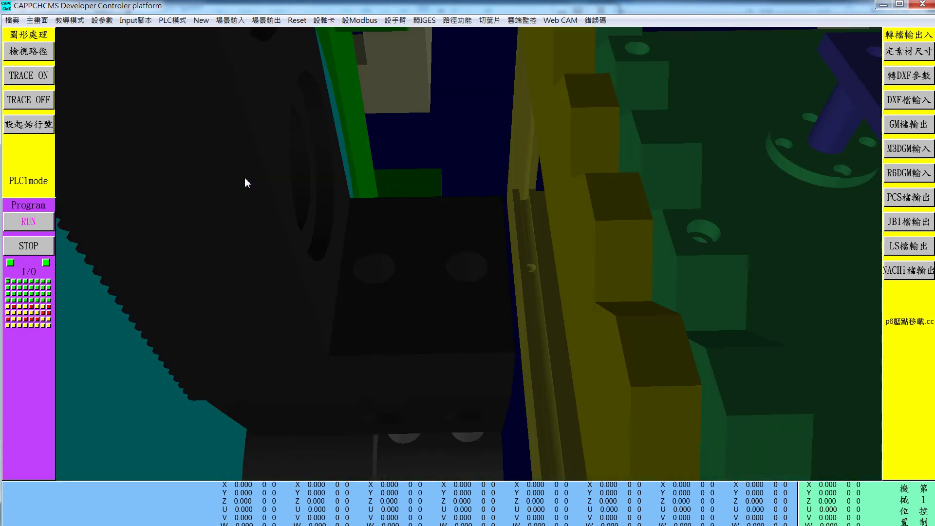
pyautogui.scroll(3, 102, 263)
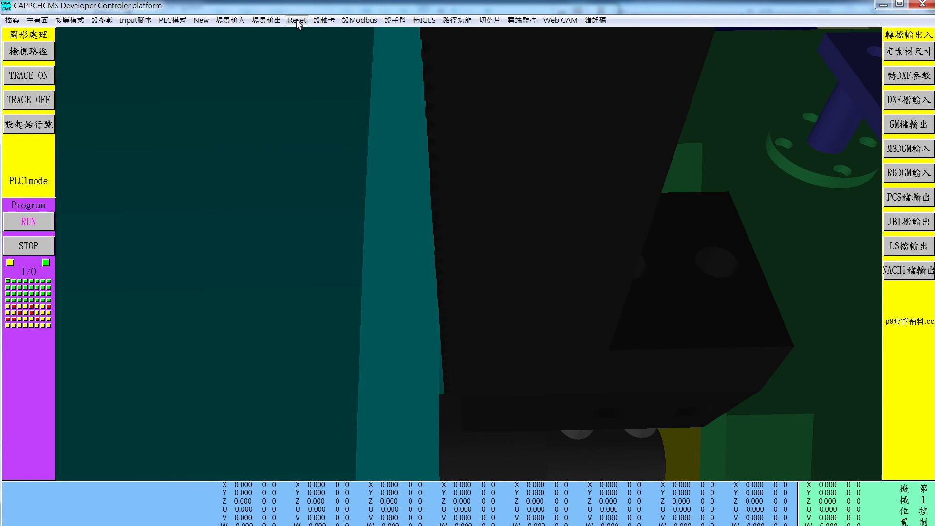
pyautogui.click(296, 20)
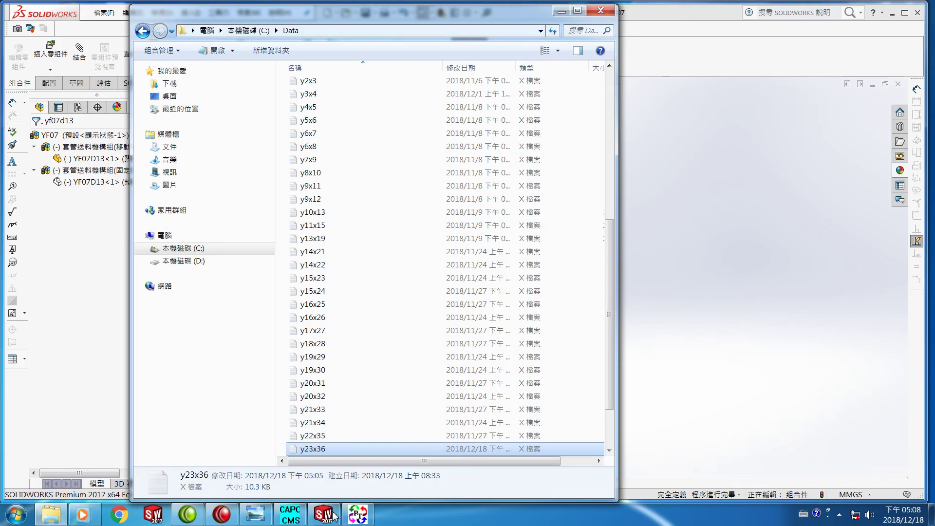
# - Switch to SOLIDWORKS and hide the YF07D13 component of the moving-end sleeve feeding subassembly (套管送料機構組(移動端))
pyautogui.click(334, 514)
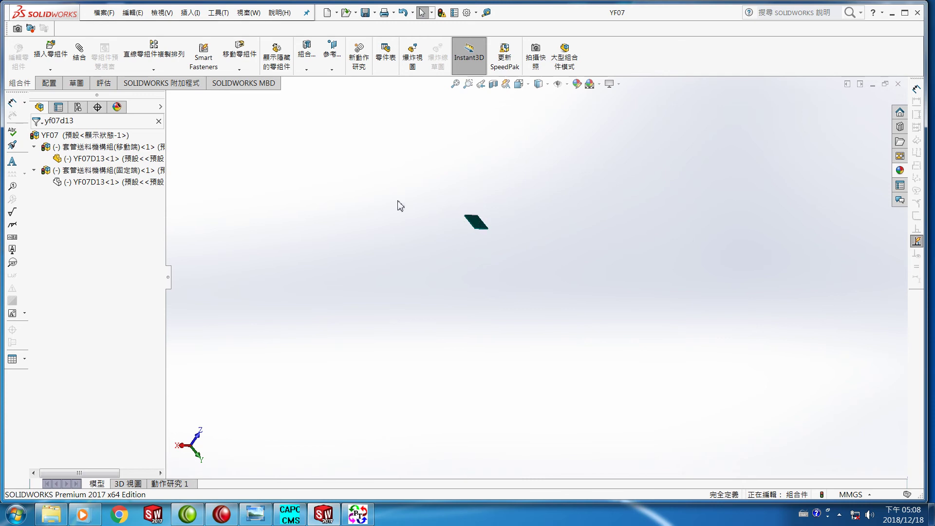
pyautogui.rightClick(78, 162)
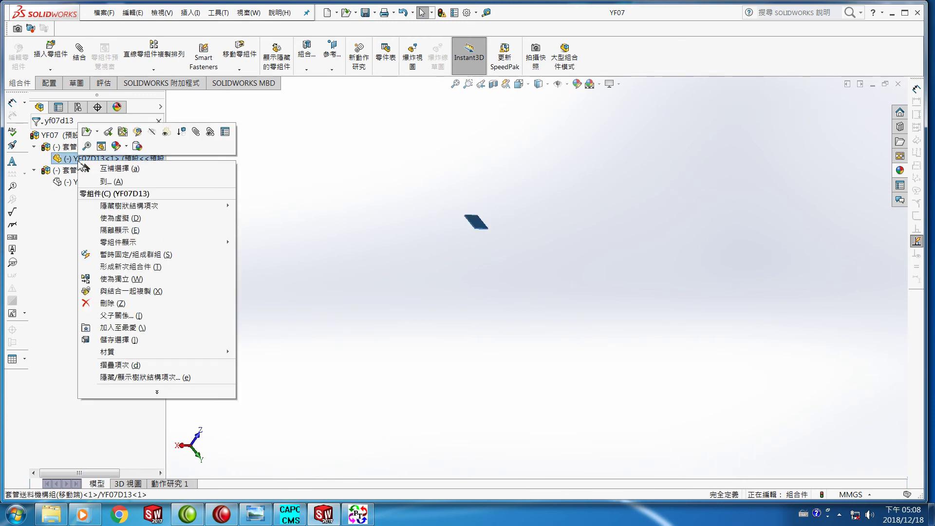
pyautogui.click(152, 132)
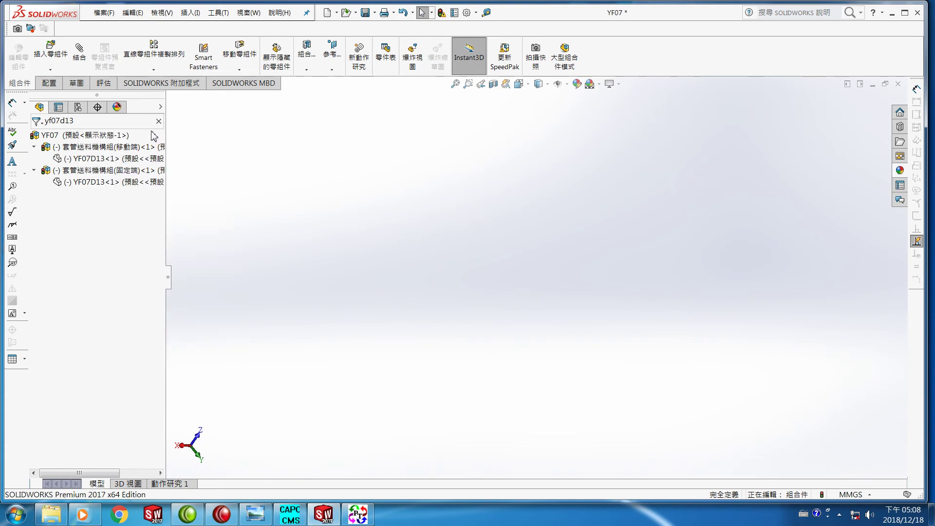
# - Save all modified files of the YF07 assembly without rebuilding and close the assembly
pyautogui.click(102, 14)
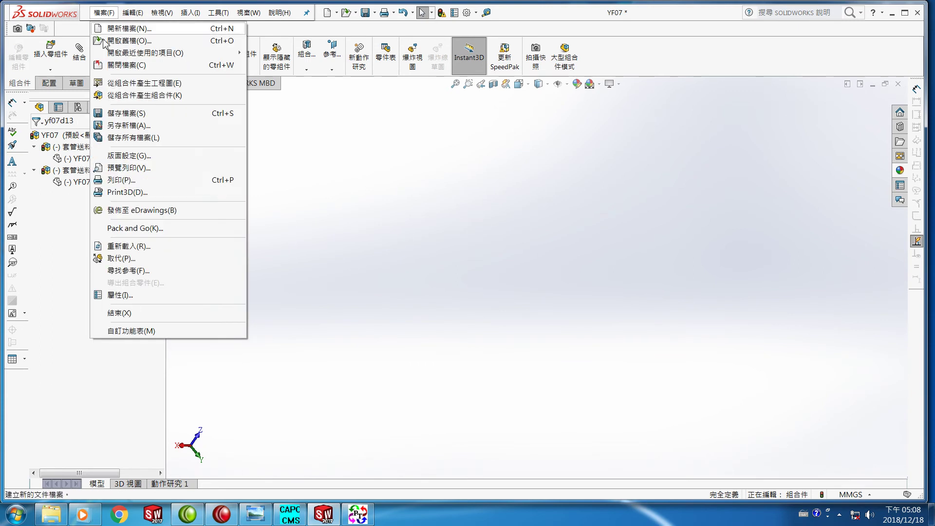
pyautogui.click(121, 113)
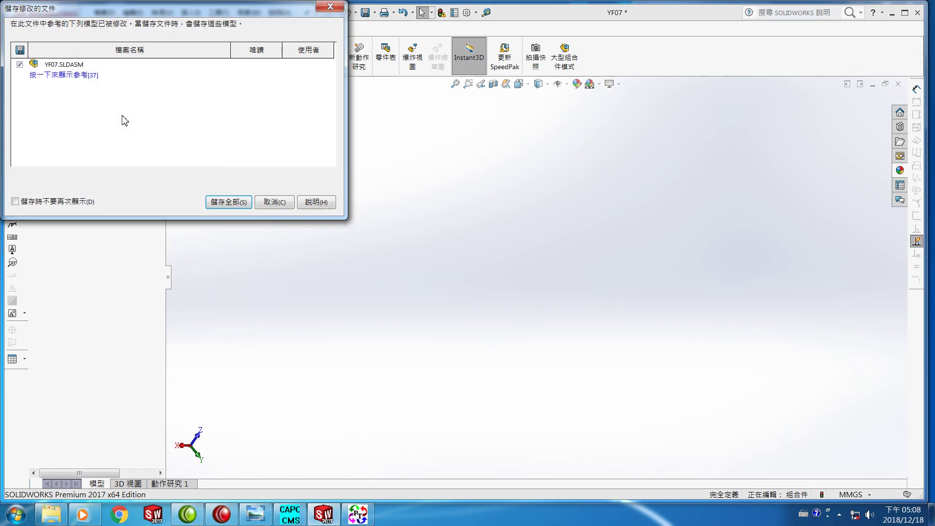
pyautogui.click(227, 204)
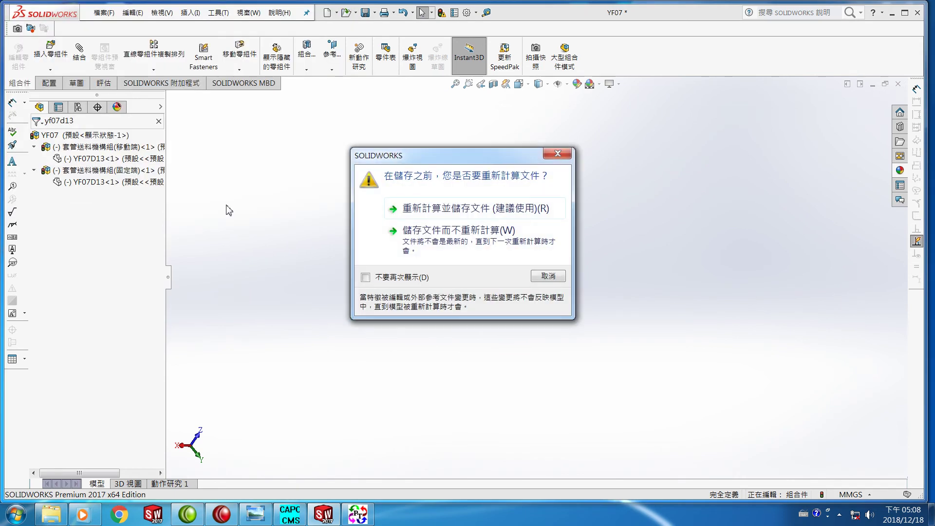
pyautogui.click(432, 234)
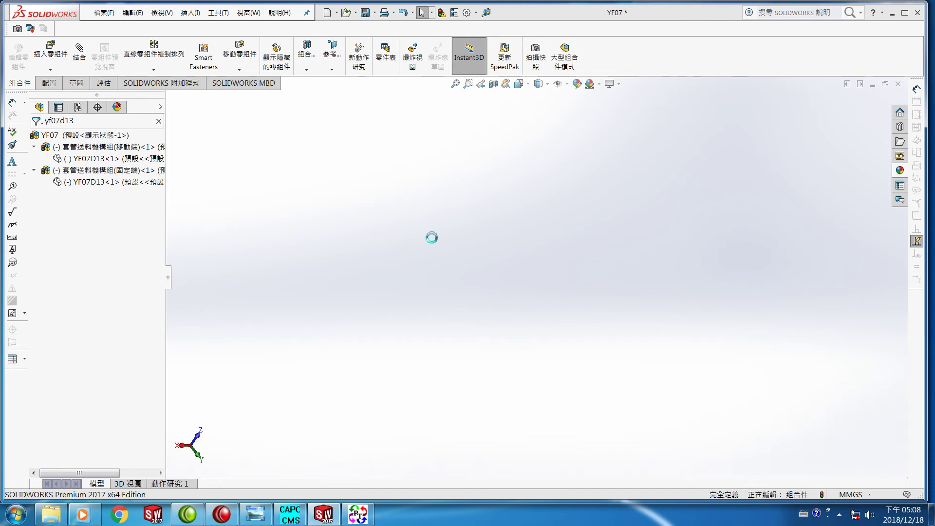
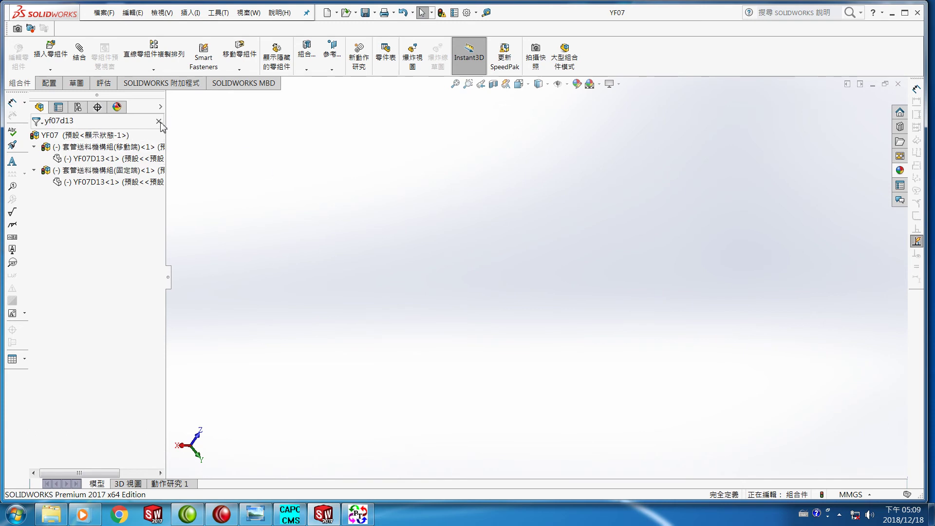
pyautogui.click(103, 13)
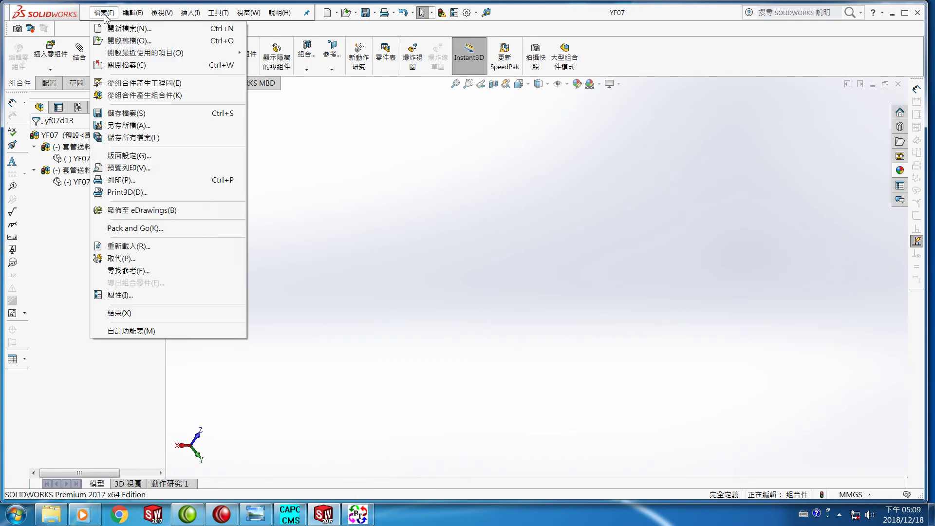
pyautogui.click(119, 65)
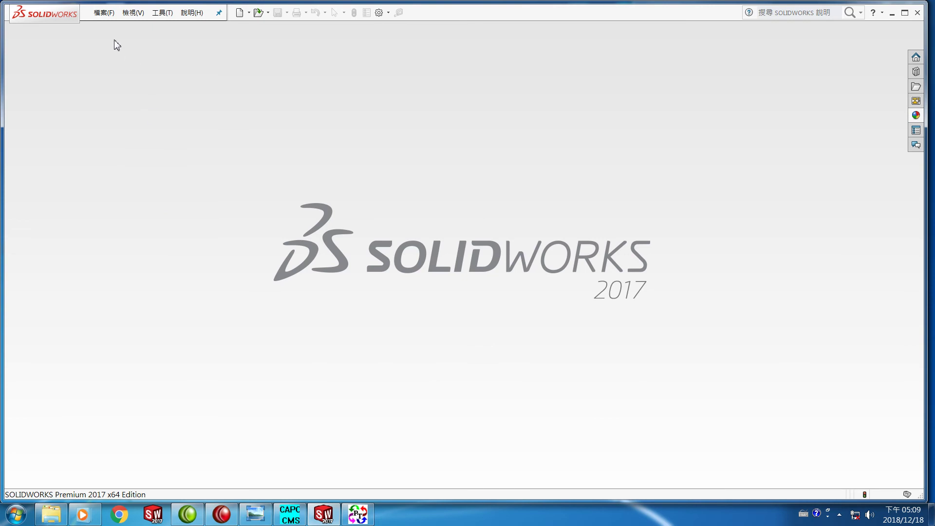
# - Reopen the recently used YF07 assembly without rebuilding it and dismiss the rebuild error report
pyautogui.click(101, 15)
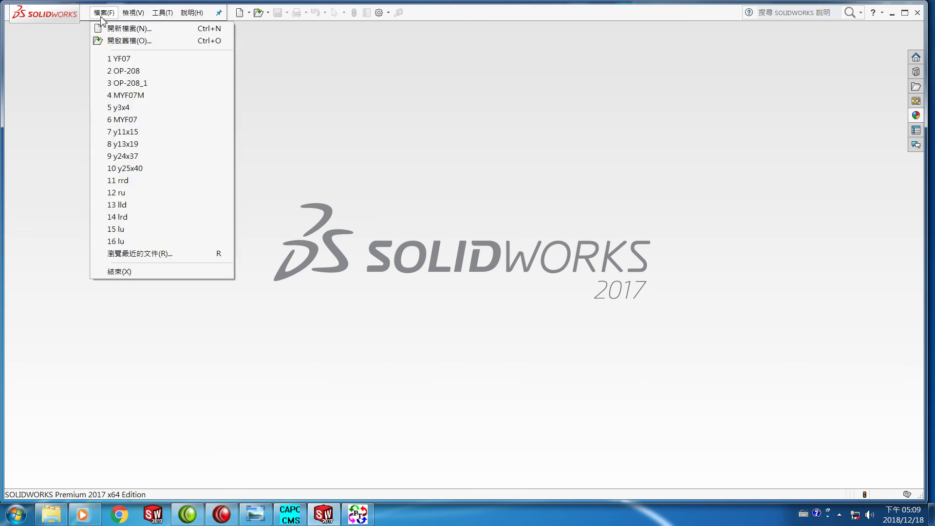
pyautogui.click(128, 61)
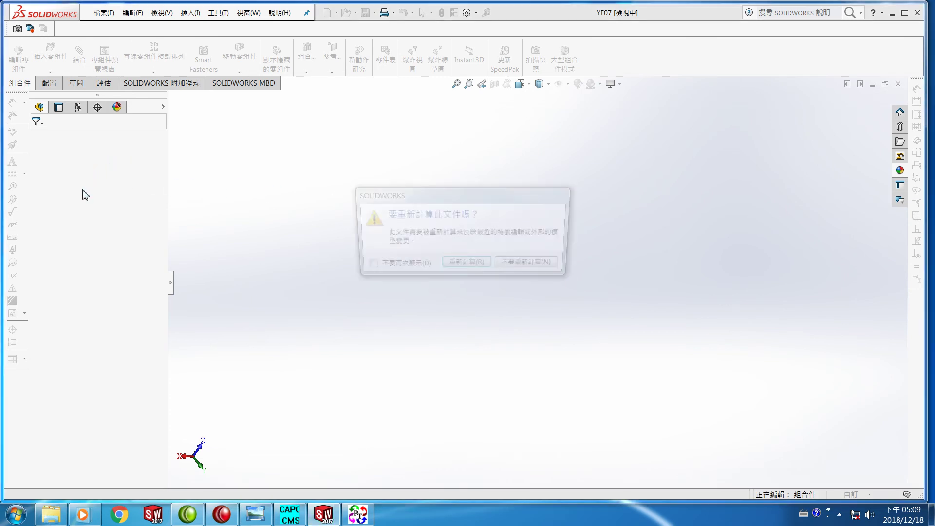
pyautogui.click(533, 272)
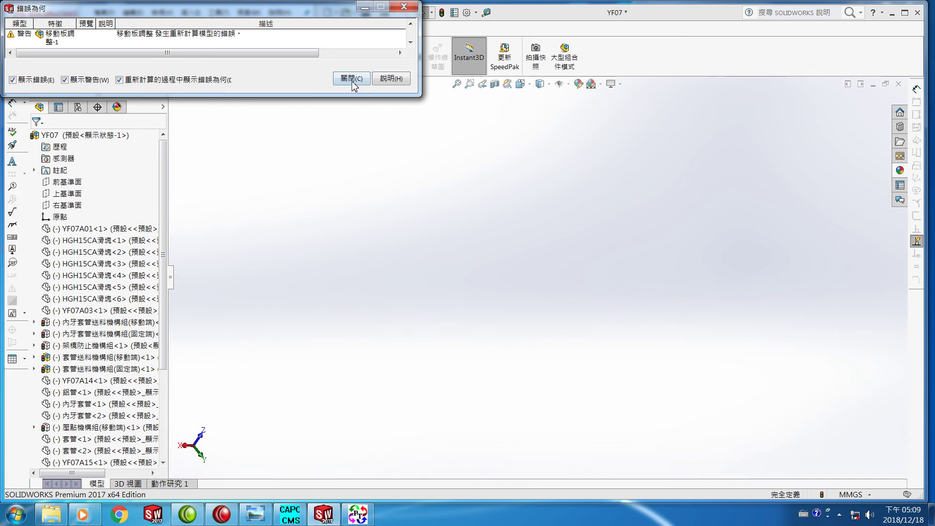
pyautogui.click(351, 79)
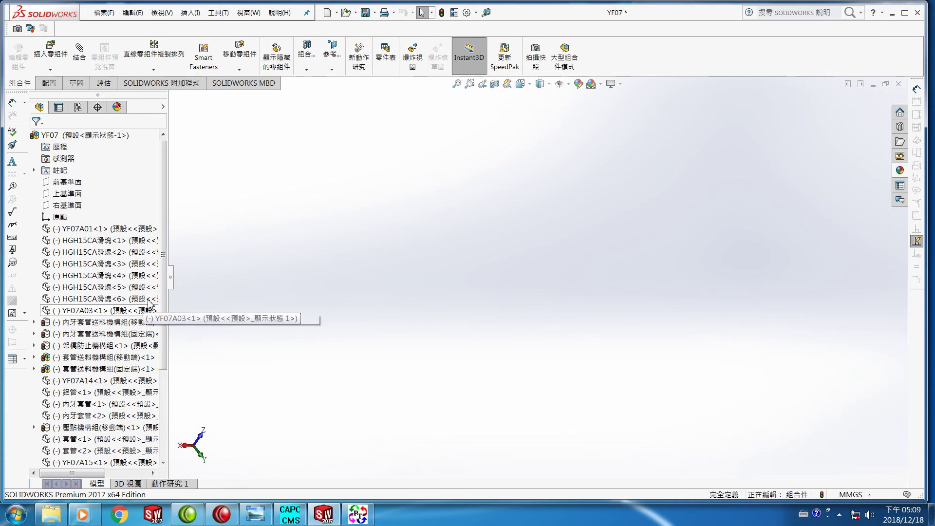
# - Select all components of the YF07 assembly from YF07A01 to HGR15-L400 and show them
pyautogui.moveTo(168, 297); pyautogui.dragTo(162, 354)
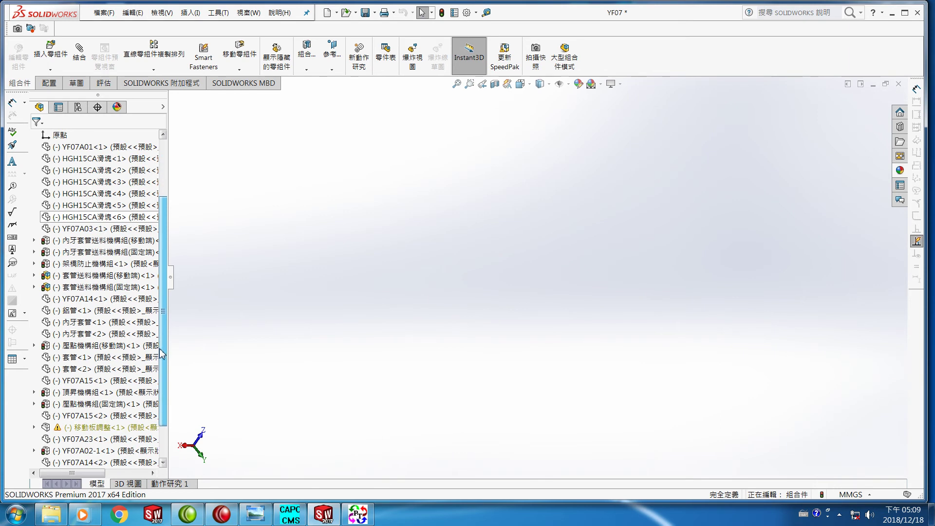
pyautogui.moveTo(160, 352); pyautogui.dragTo(161, 351)
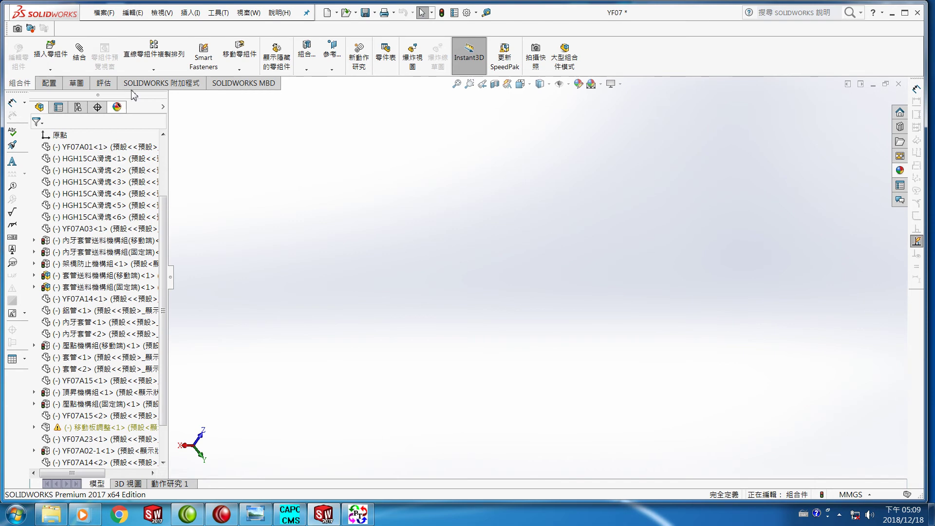
pyautogui.click(133, 13)
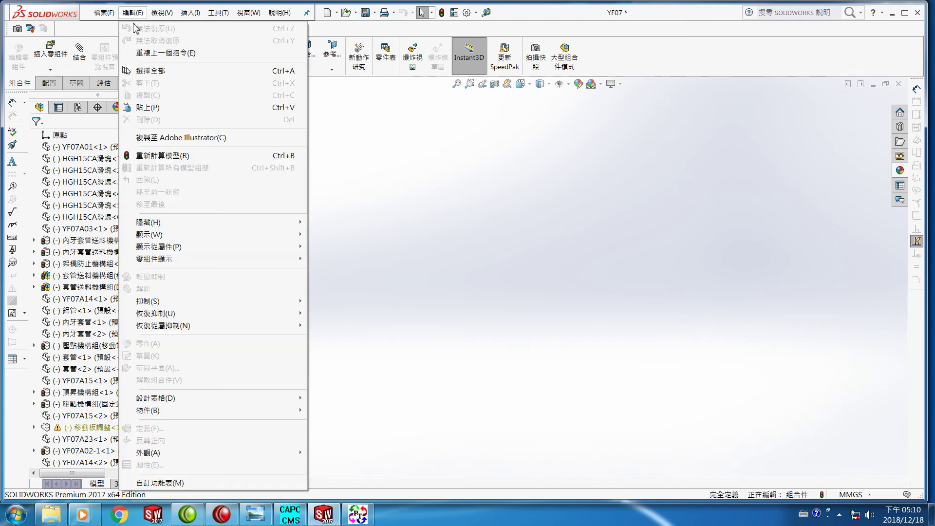
pyautogui.click(151, 72)
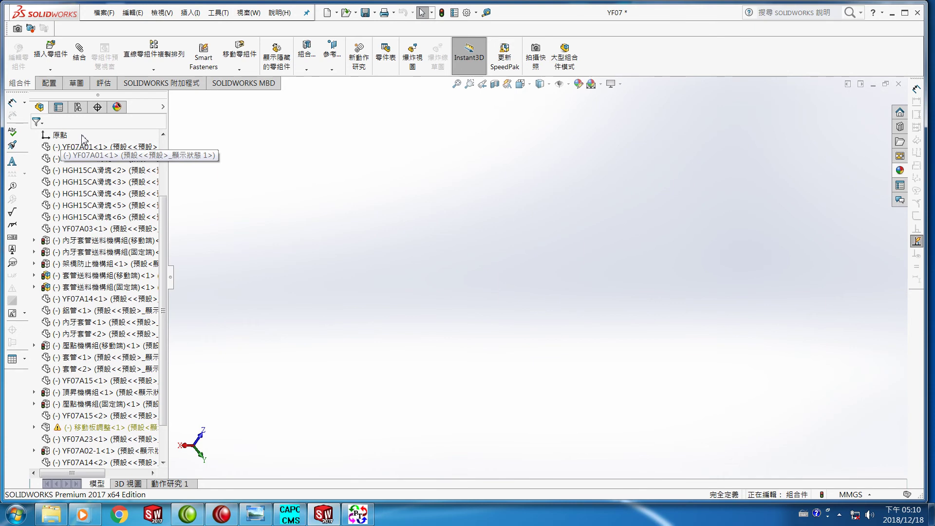
pyautogui.moveTo(80, 135); pyautogui.dragTo(34, 519)
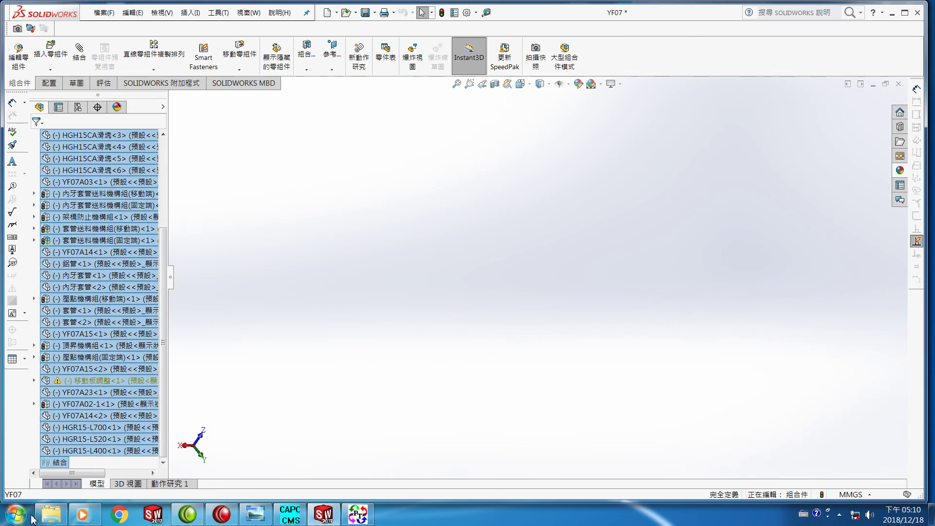
pyautogui.rightClick(53, 435)
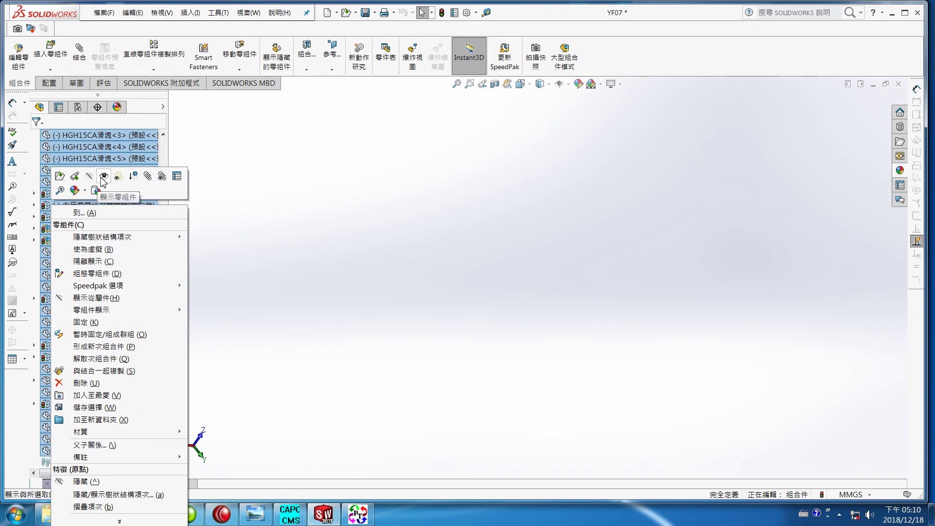
pyautogui.click(97, 191)
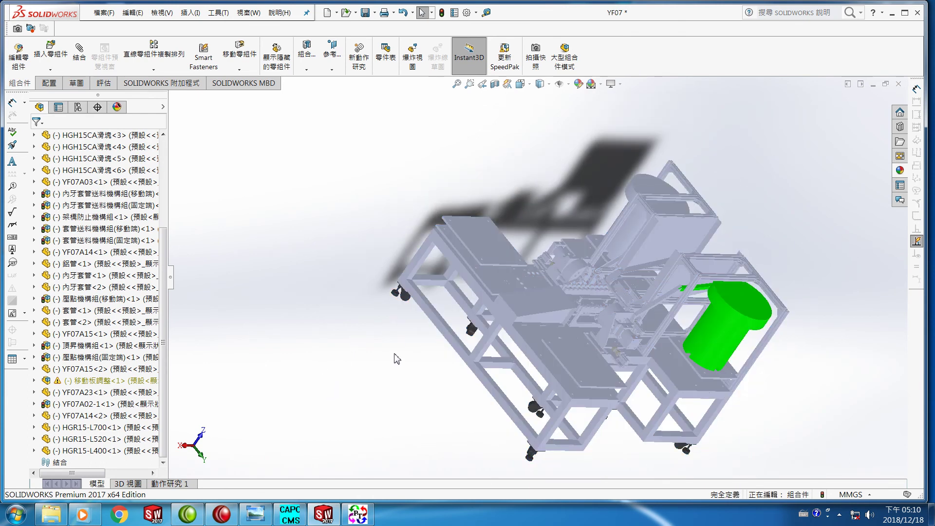
# - Open the OP-208夾爪(特製)<1> clamp jaw beside the large drum as a separate part, declining feature recognition
pyautogui.scroll(-6, 596, 294)
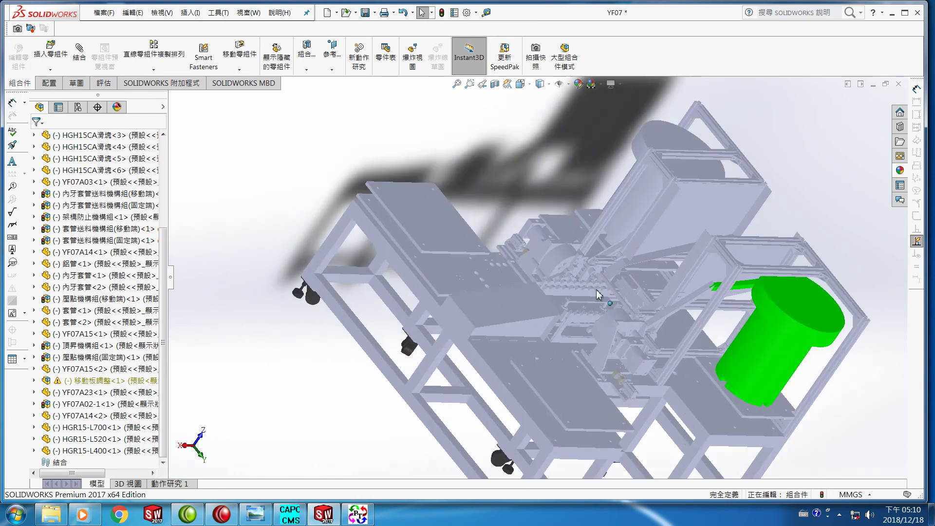
pyautogui.scroll(-5, 549, 254)
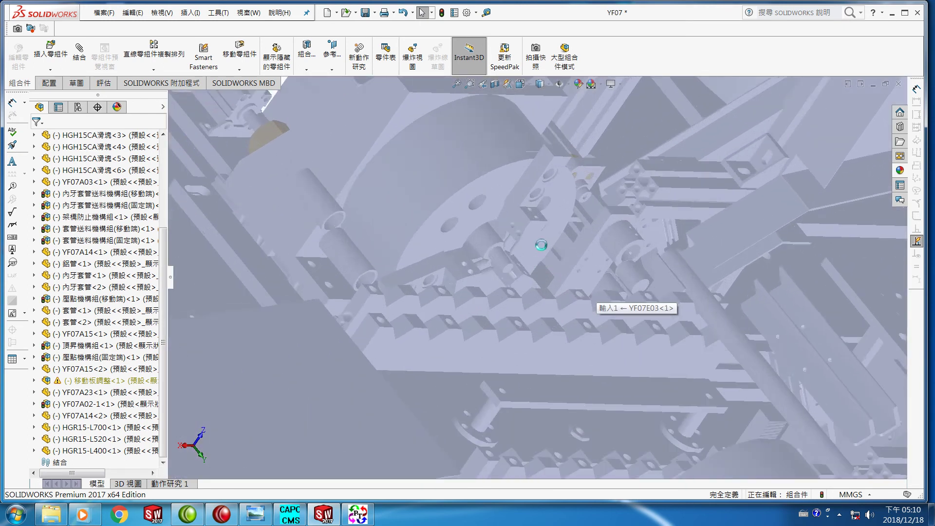
pyautogui.scroll(-1, 535, 161)
pyautogui.scroll(3, 535, 161)
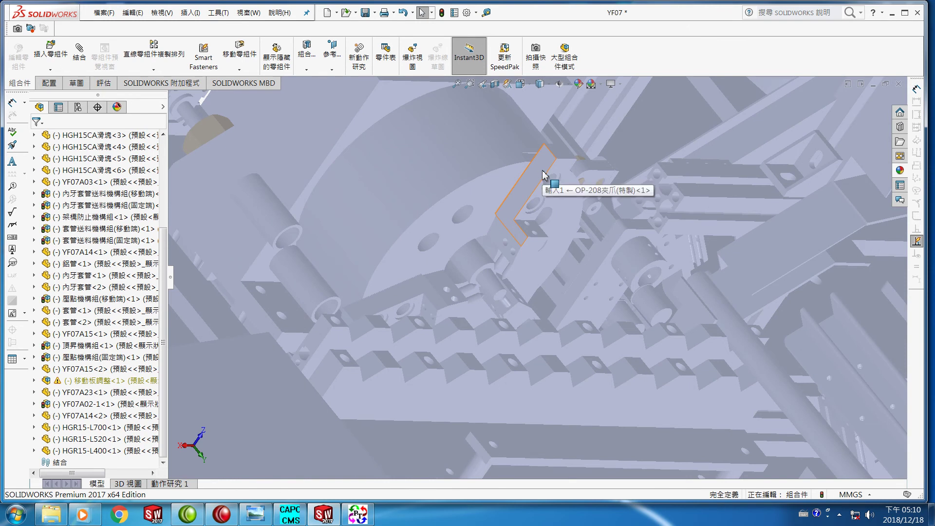
pyautogui.click(544, 174)
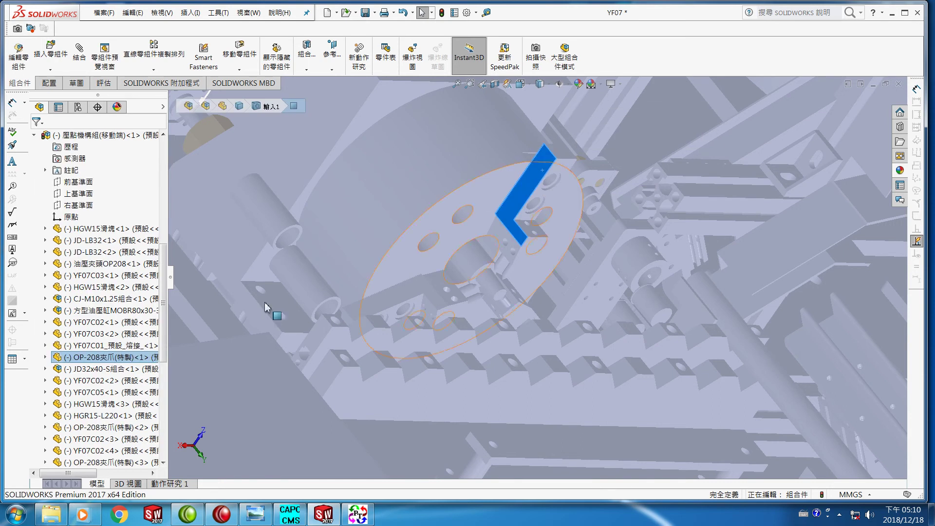
pyautogui.click(82, 358)
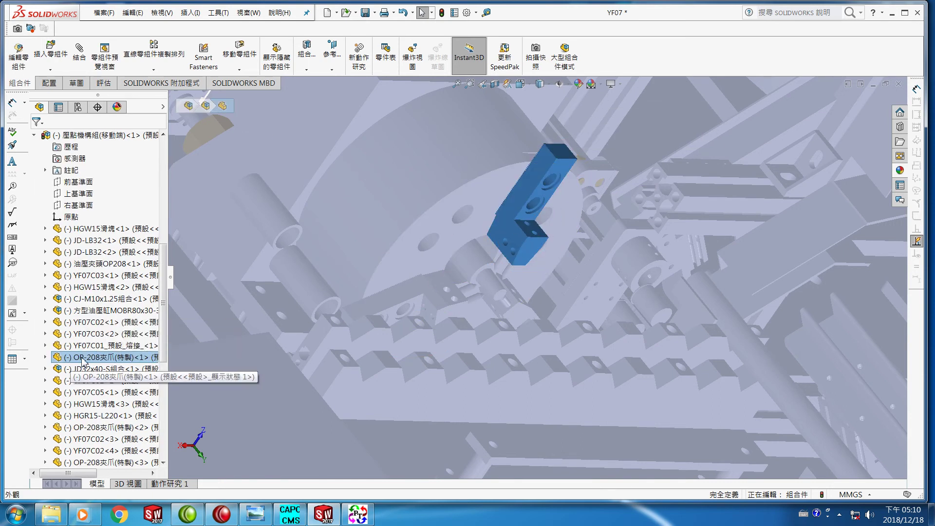
pyautogui.rightClick(83, 360)
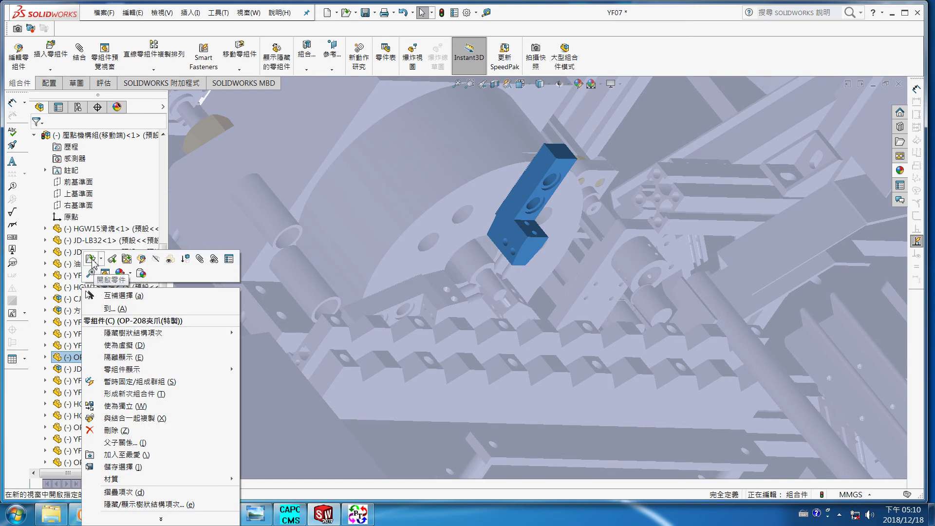
pyautogui.click(91, 259)
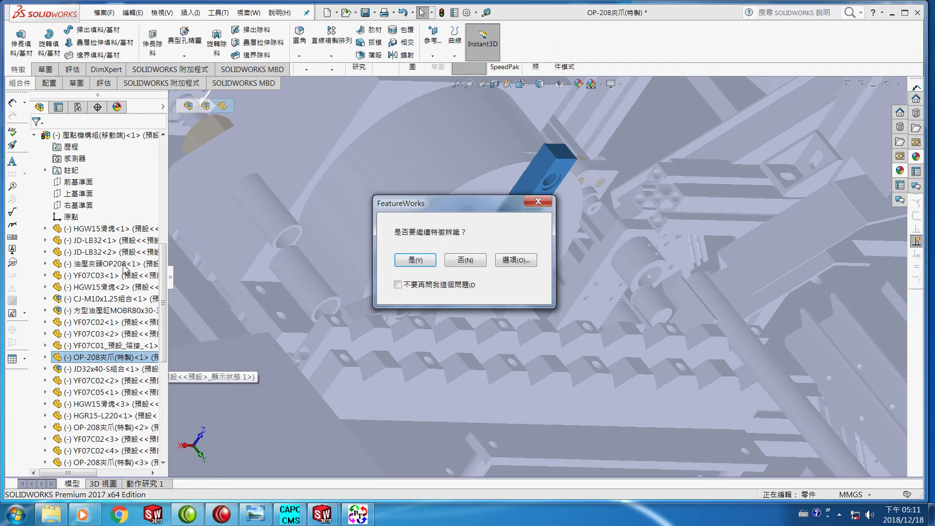
pyautogui.click(465, 260)
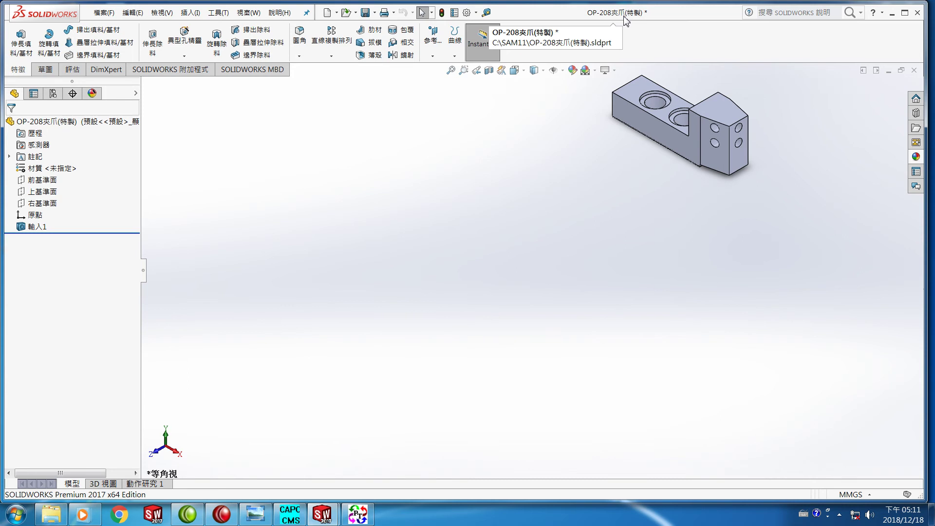
# - Save the jaw part as a new file named OP-208 in the SAM11 folder, replacing the references in open assemblies
pyautogui.click(105, 14)
pyautogui.click(126, 131)
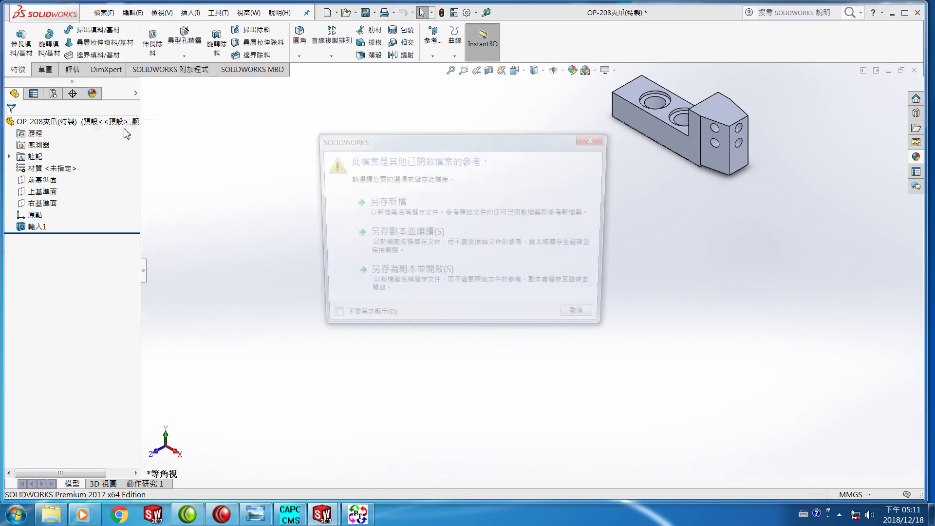
pyautogui.click(386, 214)
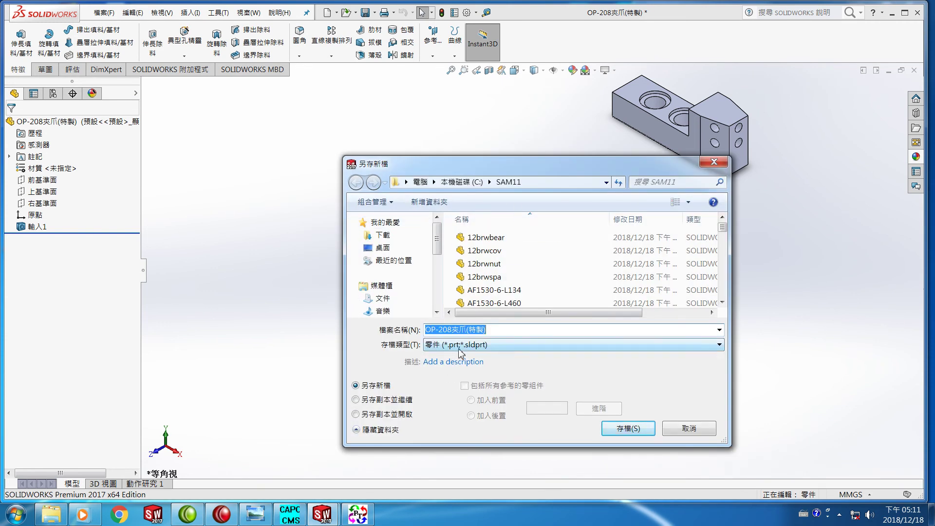
pyautogui.click(492, 331)
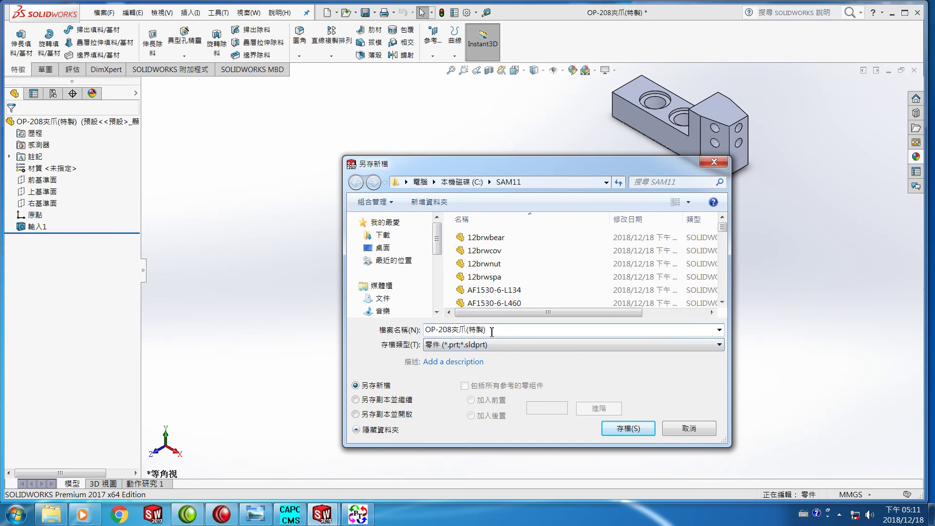
pyautogui.press('BackSpace')
pyautogui.press('BackSpace')
pyautogui.press('BackSpace')
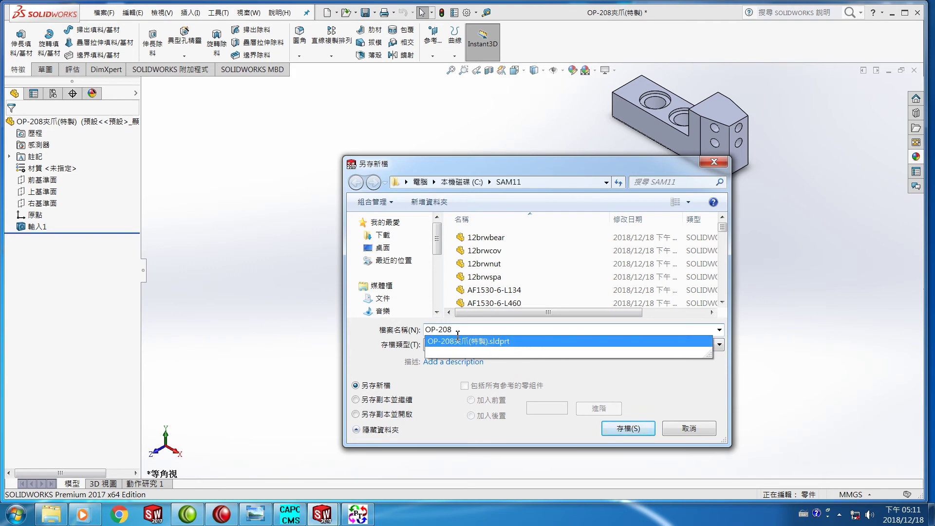
pyautogui.click(617, 428)
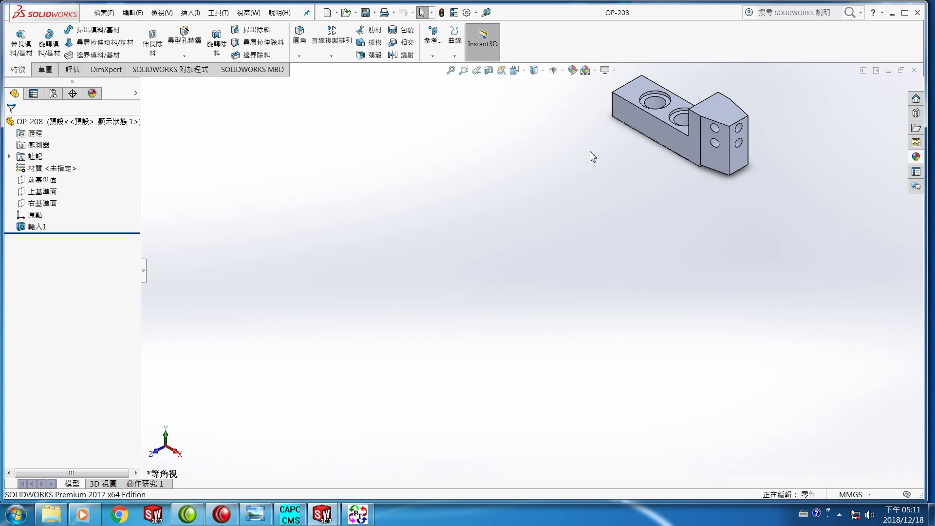
# - Sketch a closed rectangle of about 25 by 18 mm with lines on the jaw's flat end face, reaching down to the tooth tips
pyautogui.moveTo(591, 154); pyautogui.dragTo(664, 167, button='middle')
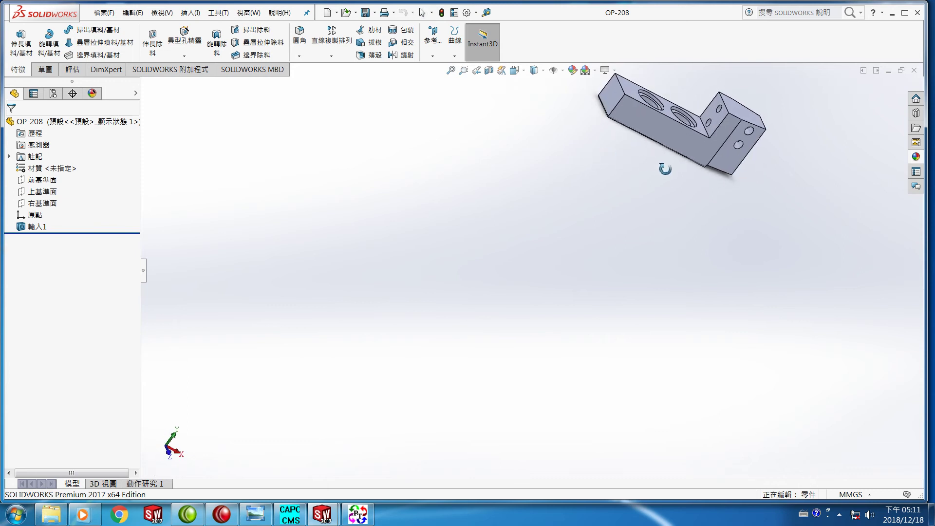
pyautogui.rightClick(613, 101)
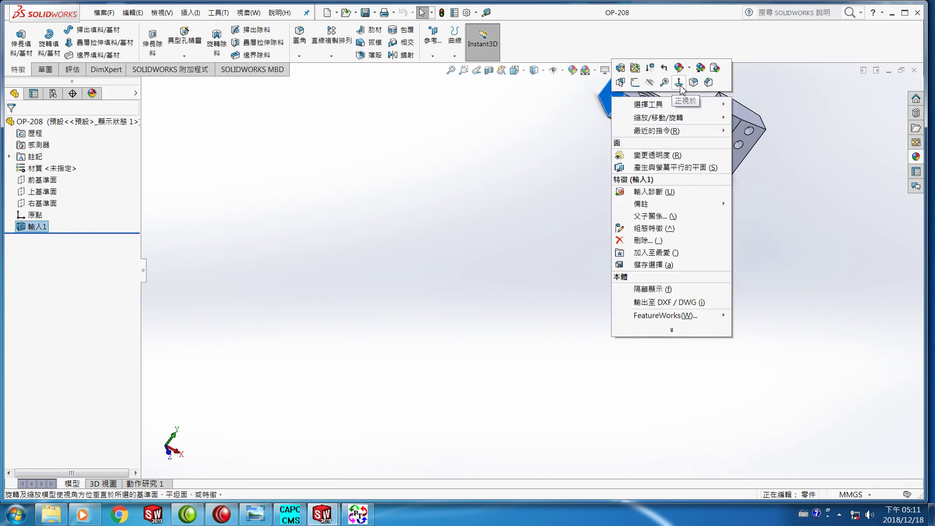
pyautogui.click(679, 83)
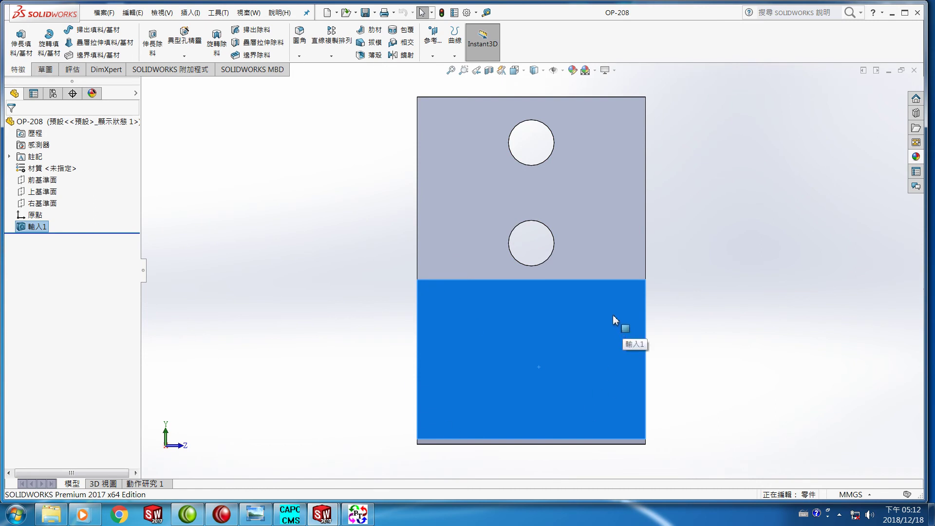
pyautogui.click(45, 69)
pyautogui.click(16, 38)
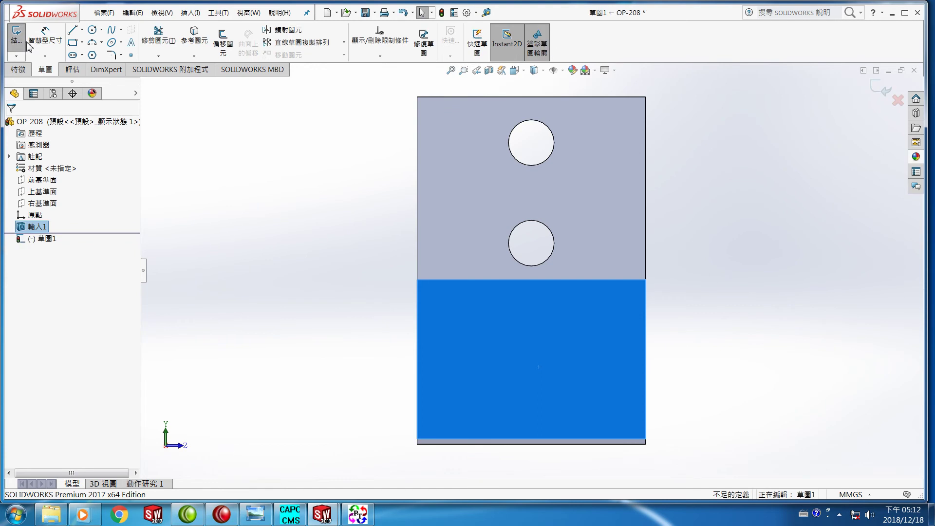
pyautogui.click(78, 30)
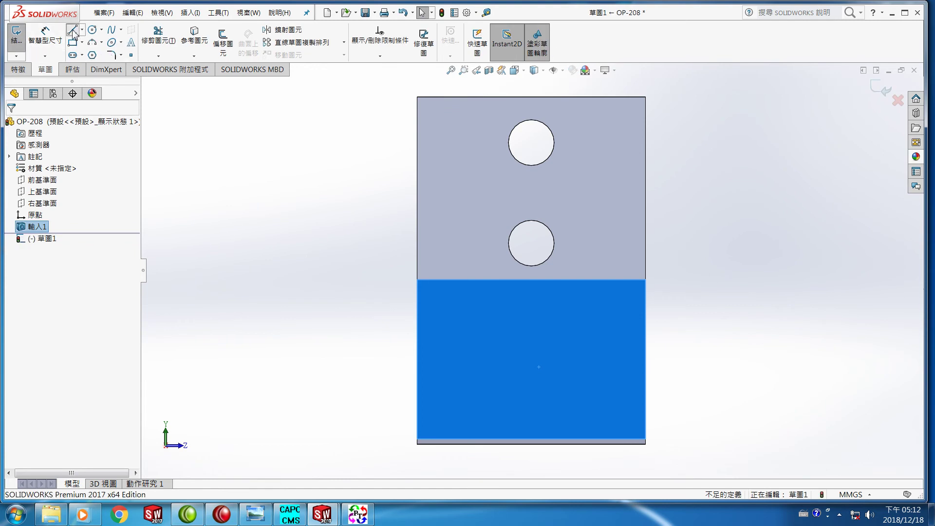
pyautogui.click(417, 279)
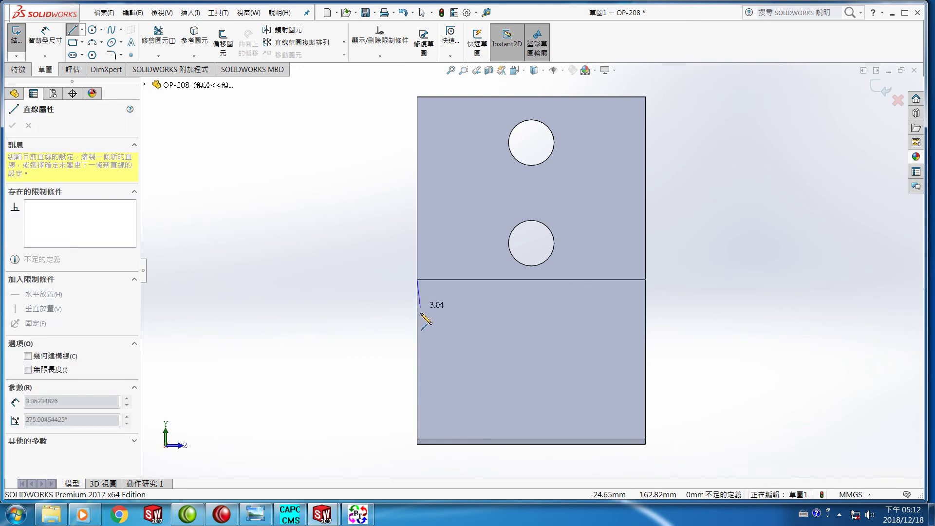
pyautogui.click(417, 443)
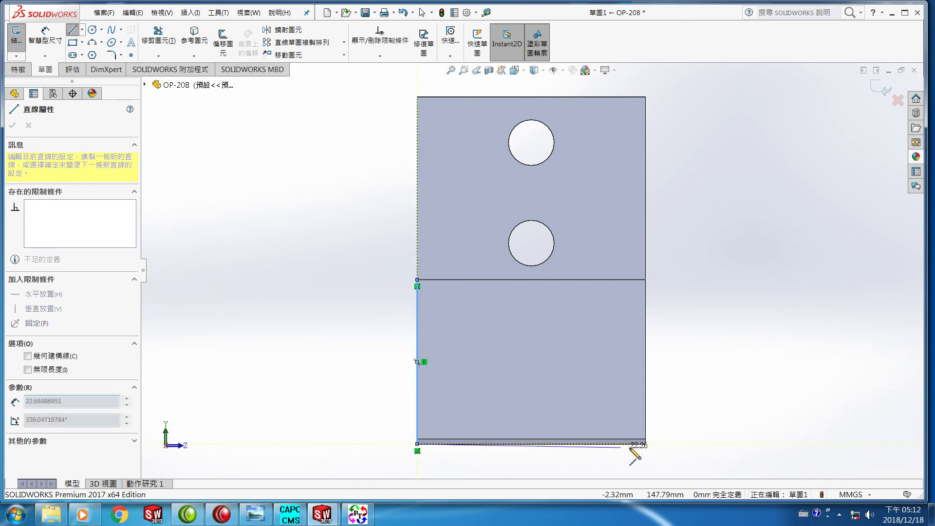
pyautogui.click(645, 443)
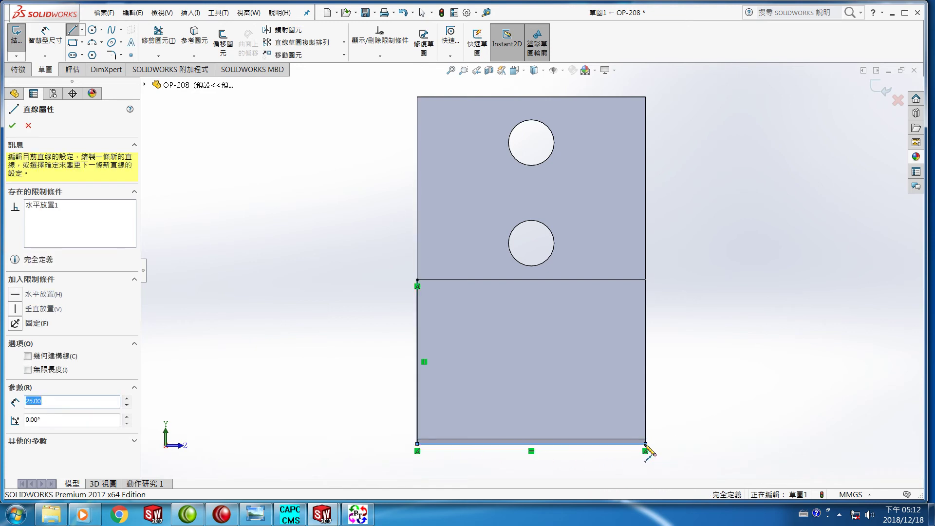
pyautogui.click(646, 279)
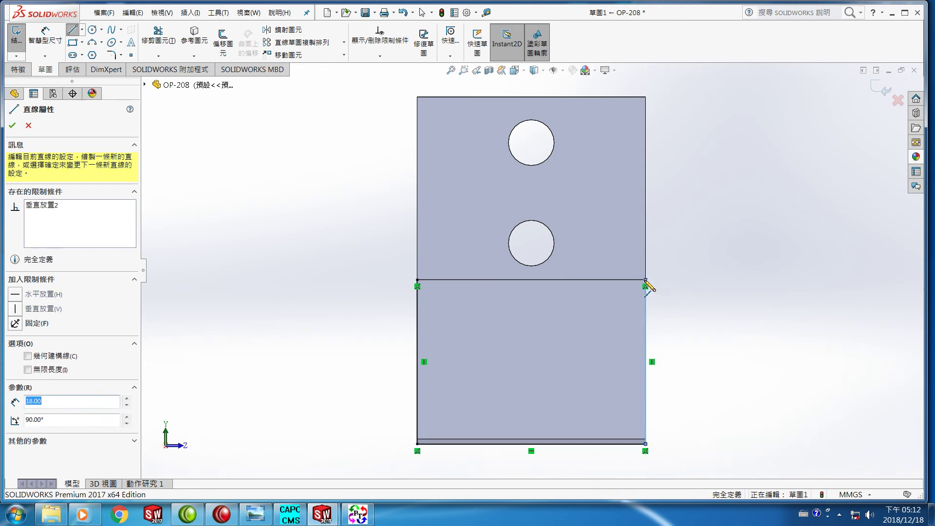
pyautogui.click(417, 279)
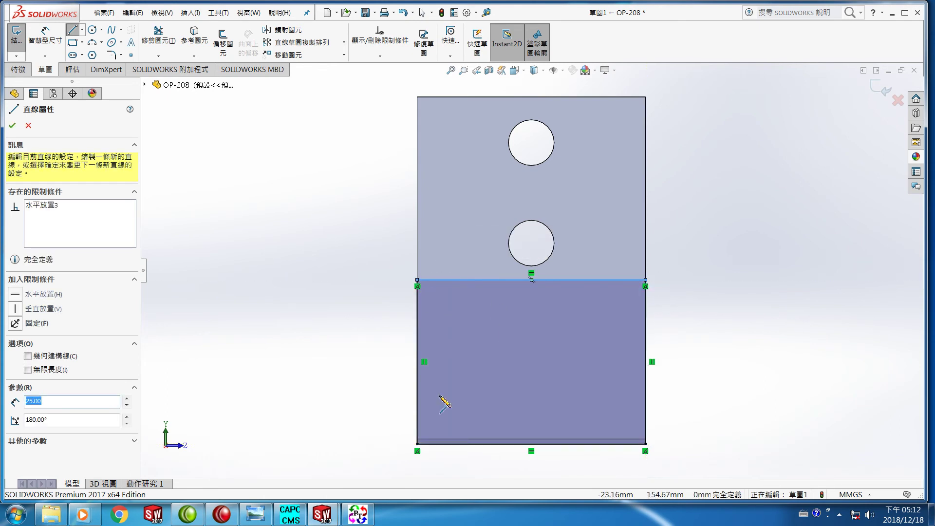
pyautogui.click(12, 127)
pyautogui.click(13, 127)
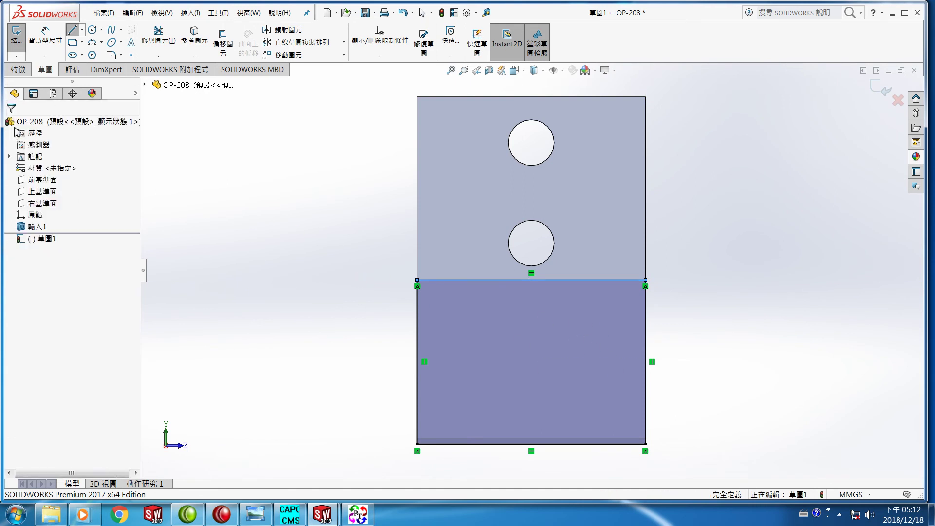
# - Extrude the rectangle along the arm up to the vertex at the far end of the toothed underside, filling the teeth and recesses
pyautogui.click(19, 72)
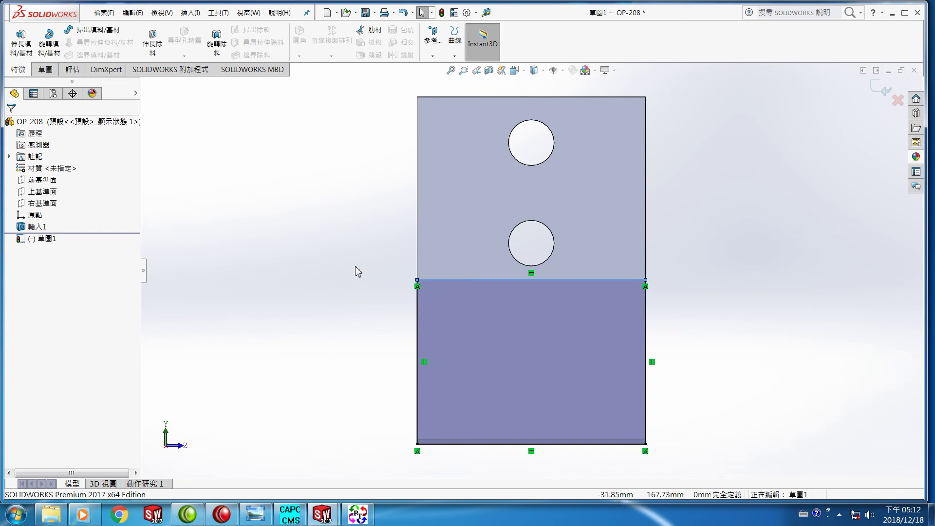
pyautogui.click(20, 47)
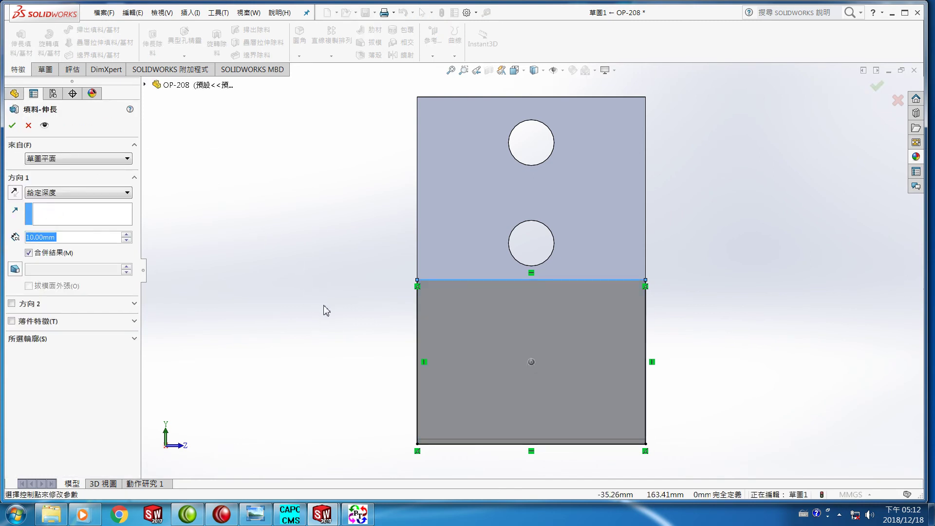
pyautogui.moveTo(326, 309); pyautogui.dragTo(301, 317, button='middle')
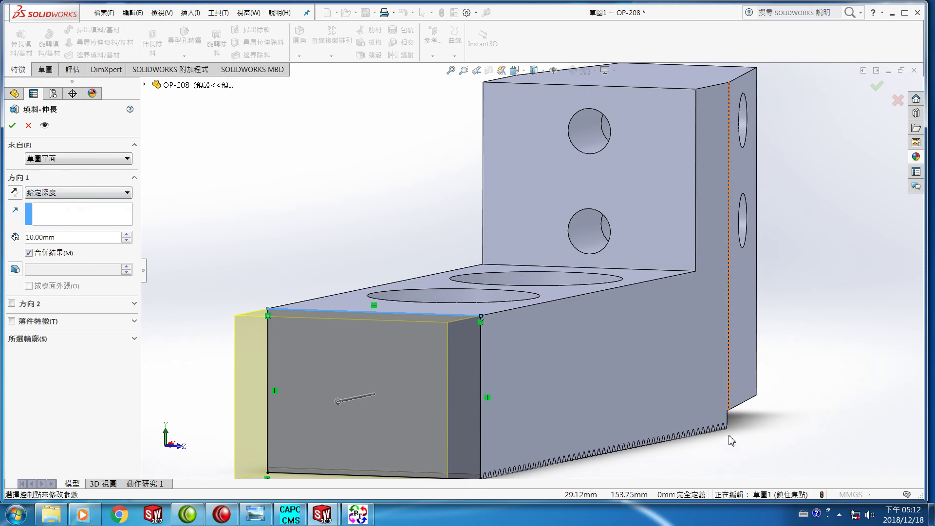
pyautogui.scroll(-6, 731, 401)
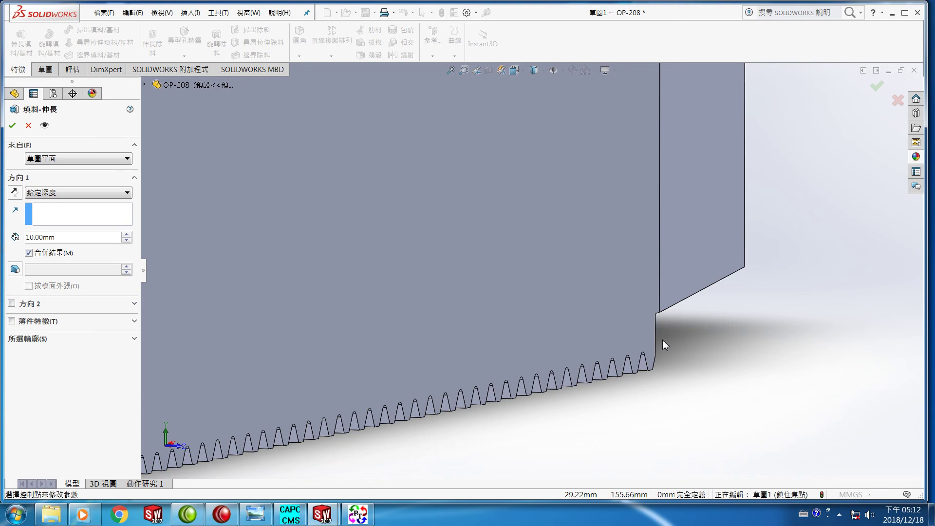
pyautogui.click(656, 314)
pyautogui.scroll(3, 618, 351)
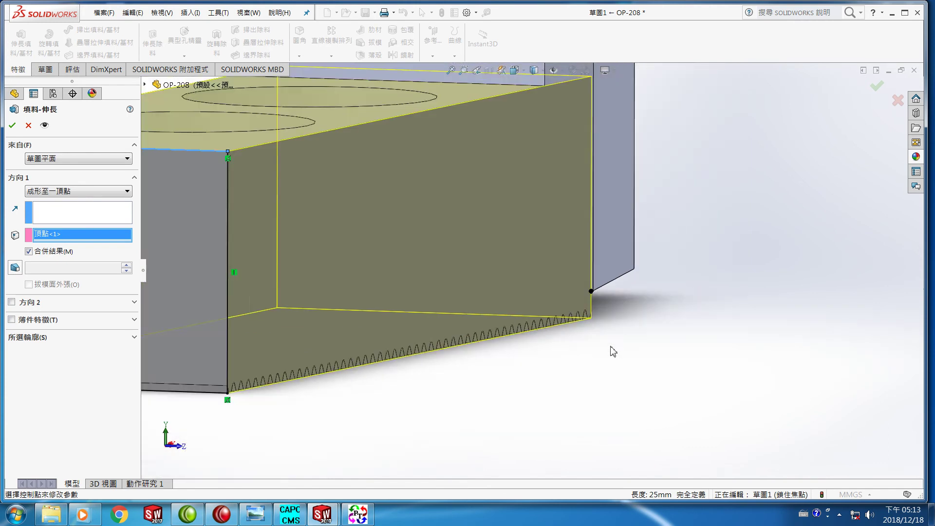
pyautogui.scroll(3, 547, 333)
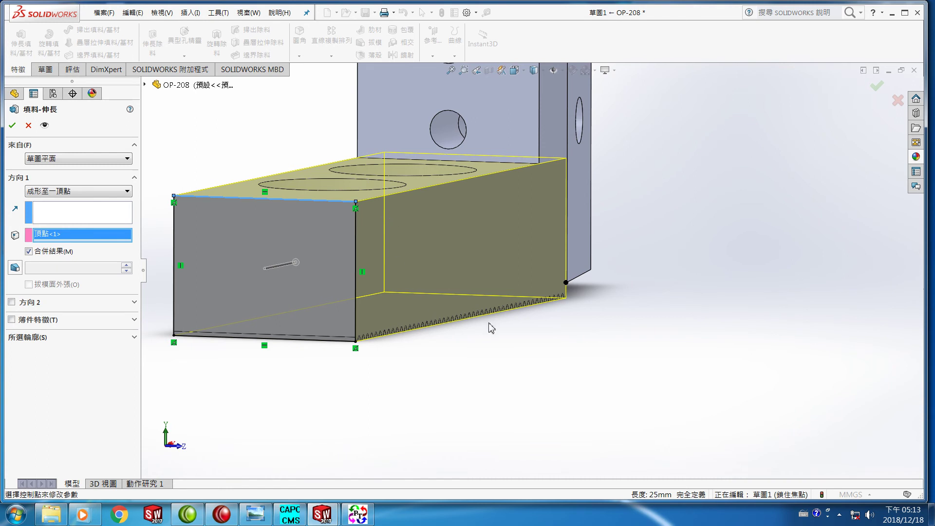
pyautogui.click(12, 126)
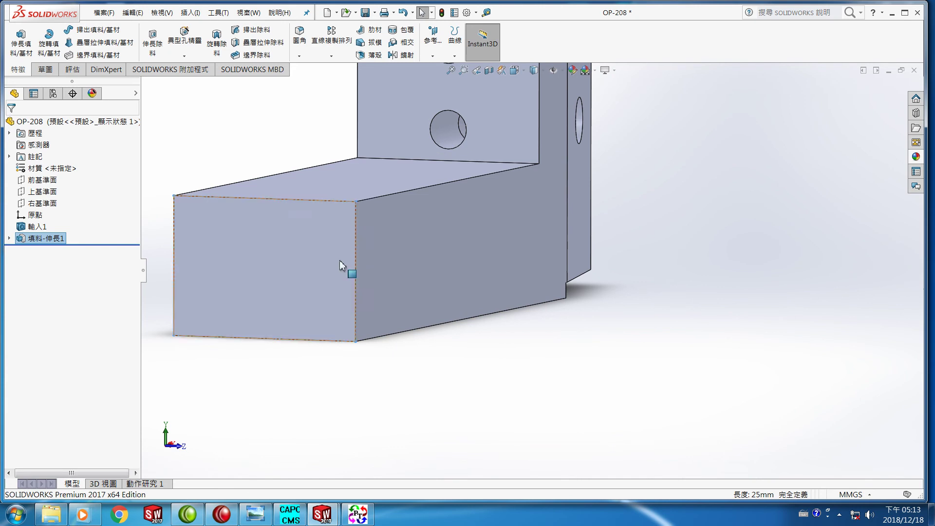
# - Sketch the outline of the upright block's top face on that face by offsetting its edges 0 mm
pyautogui.moveTo(497, 346); pyautogui.dragTo(494, 381, button='middle')
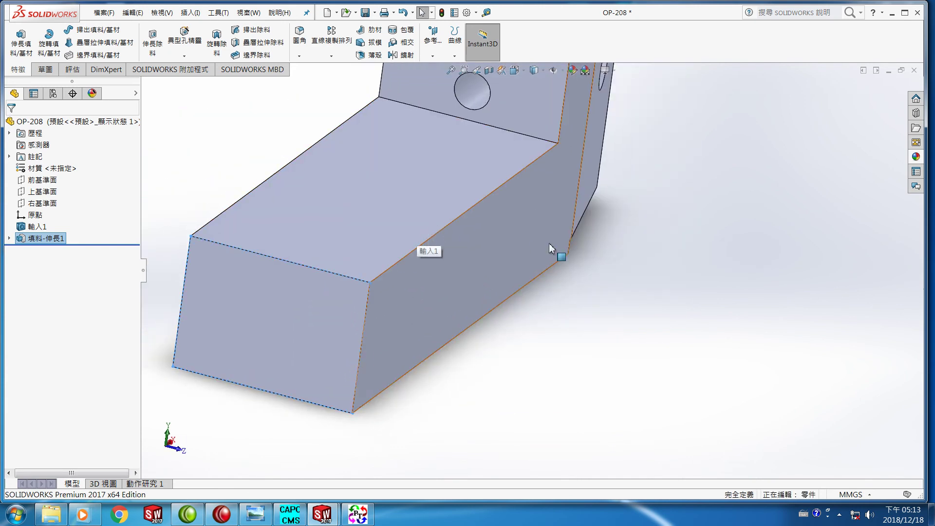
pyautogui.press('z')
pyautogui.press('z')
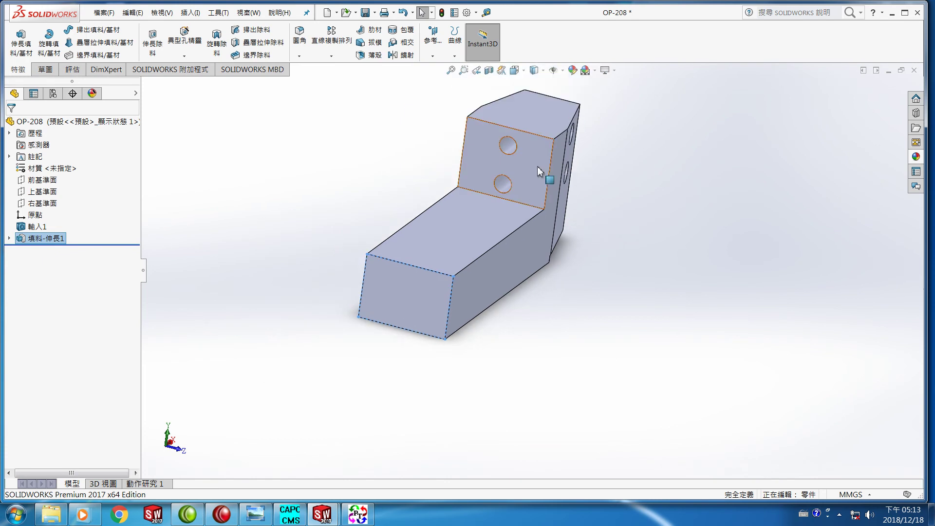
pyautogui.press('Left')
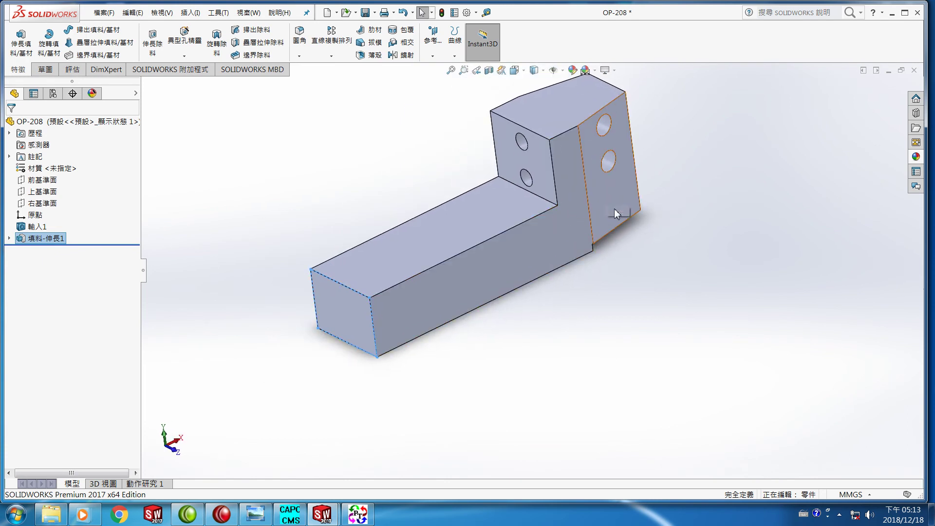
pyautogui.rightClick(560, 104)
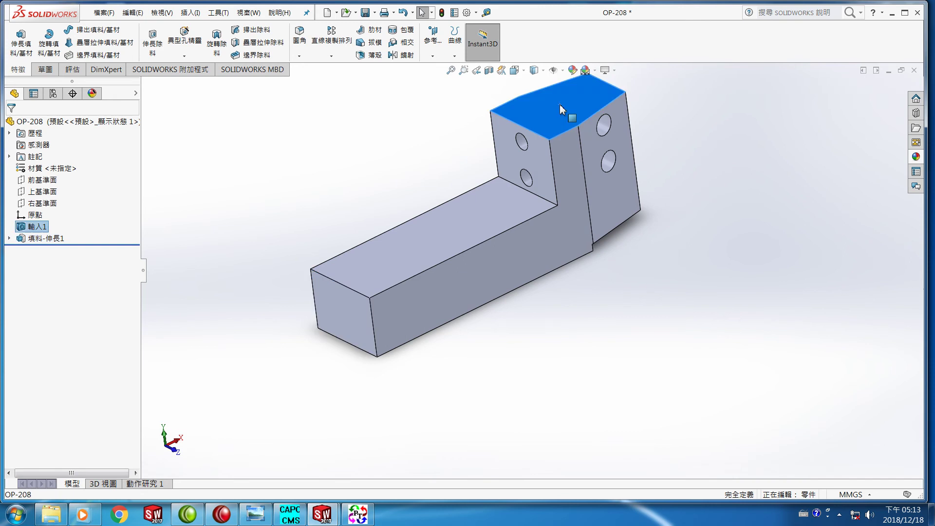
pyautogui.click(628, 91)
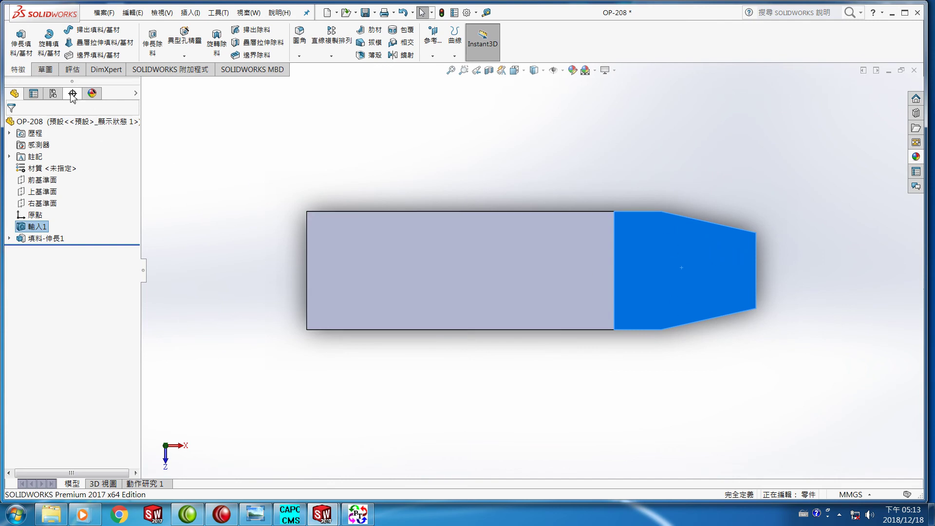
pyautogui.click(44, 70)
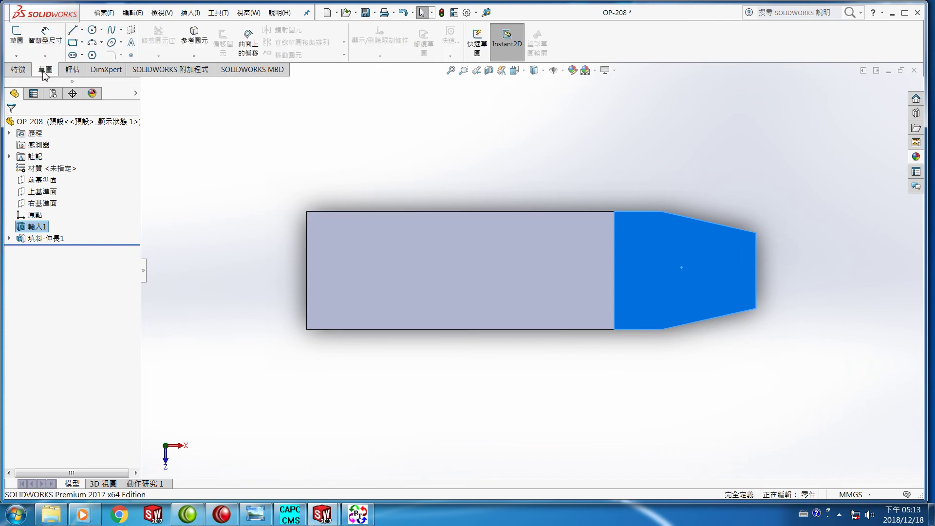
pyautogui.click(16, 37)
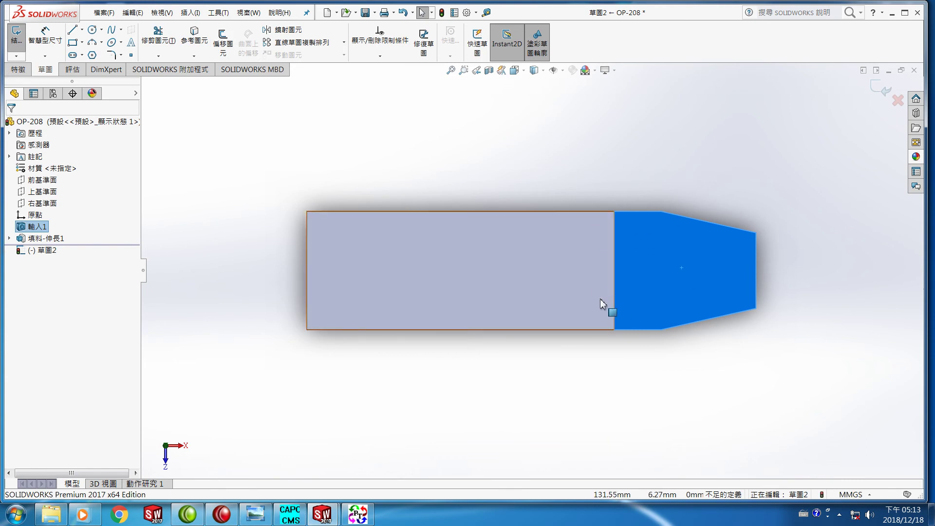
pyautogui.click(224, 46)
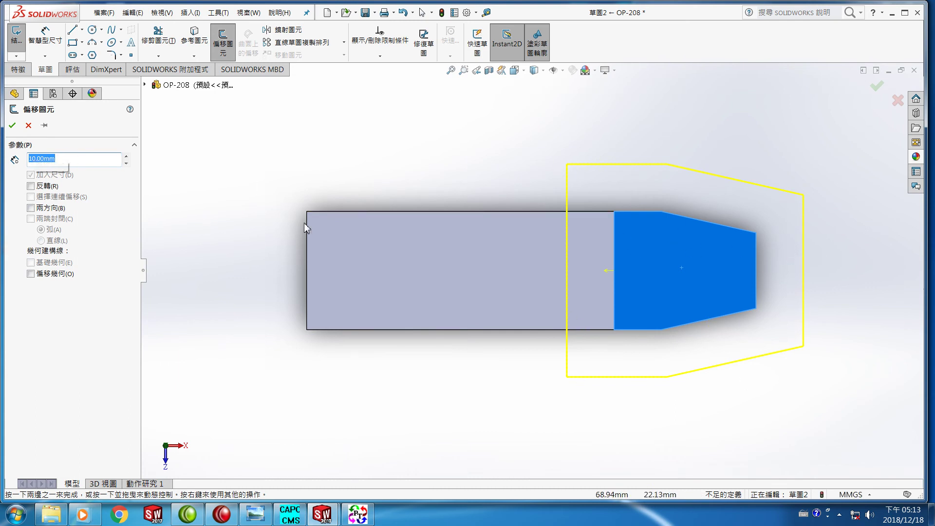
pyautogui.click(87, 156)
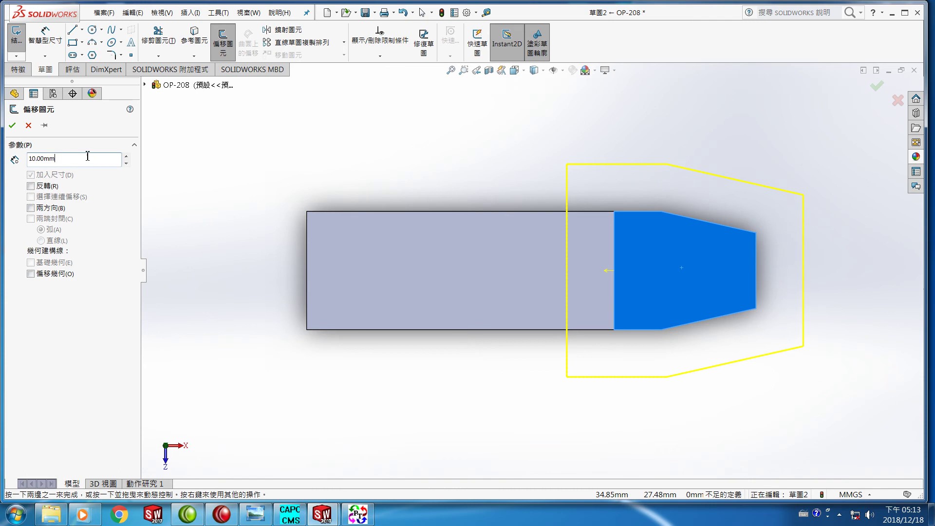
pyautogui.press('BackSpace')
pyautogui.press('BackSpace')
pyautogui.click(14, 128)
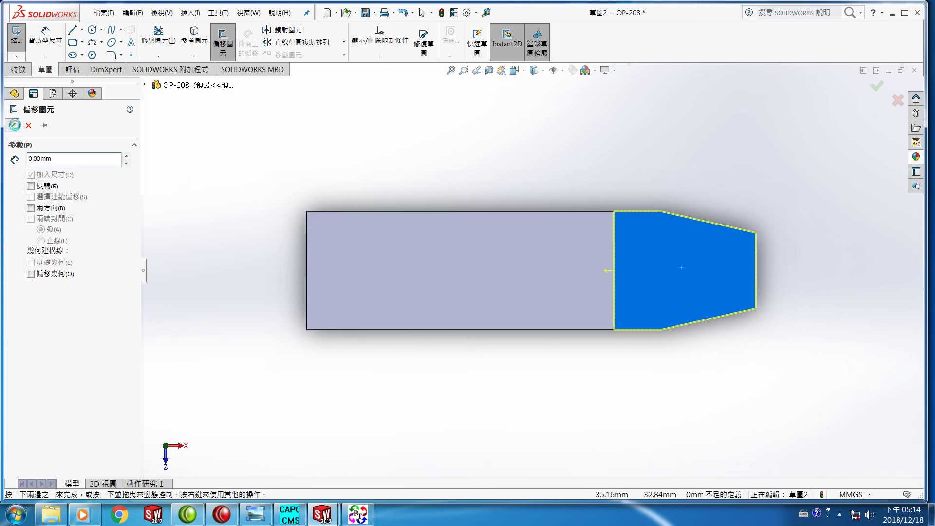
pyautogui.click(12, 125)
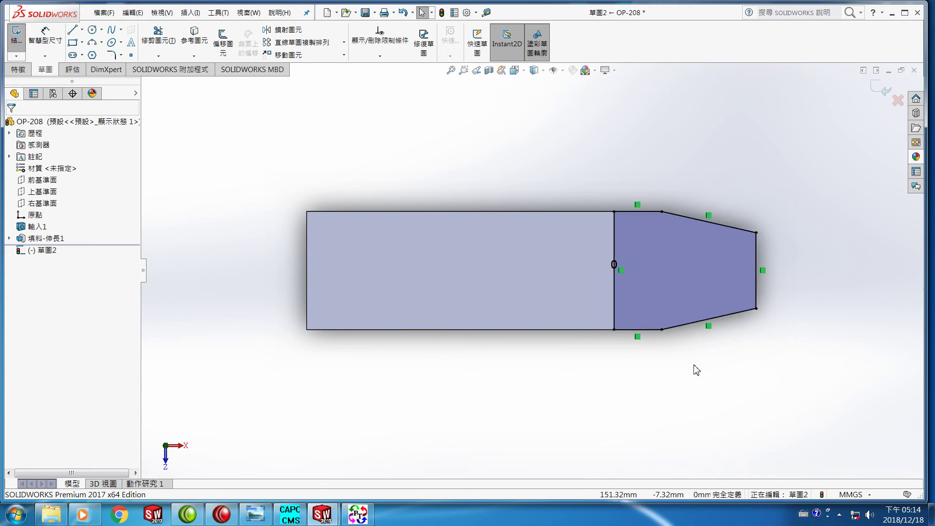
# - Extrude the outline downward up to the bottom vertex of the block's tapered end, filling the screw holes
pyautogui.moveTo(697, 371); pyautogui.dragTo(691, 344, button='middle')
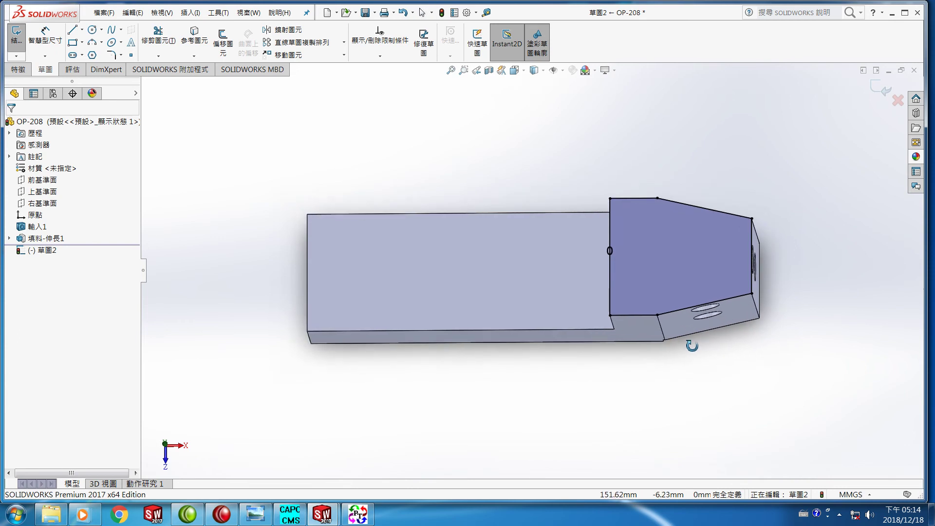
pyautogui.click(19, 71)
pyautogui.click(20, 50)
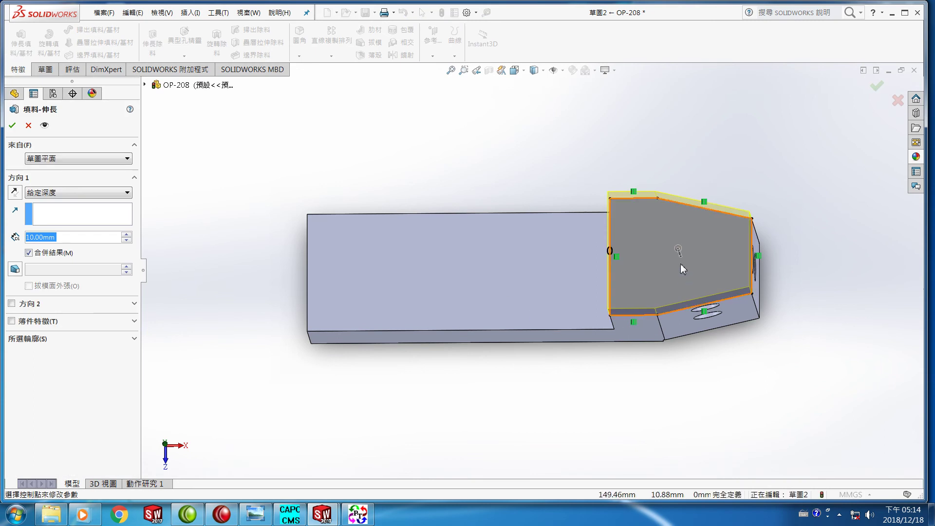
pyautogui.moveTo(707, 432); pyautogui.dragTo(684, 380, button='middle')
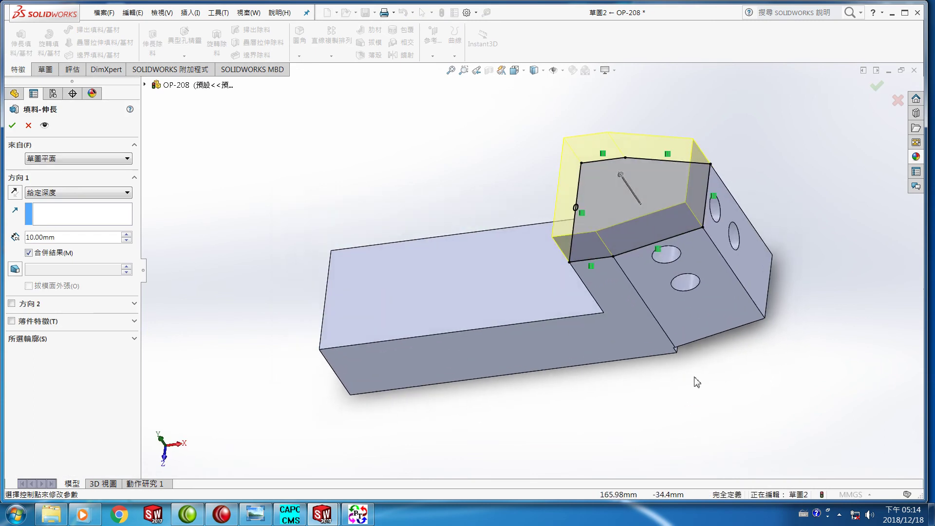
pyautogui.click(764, 319)
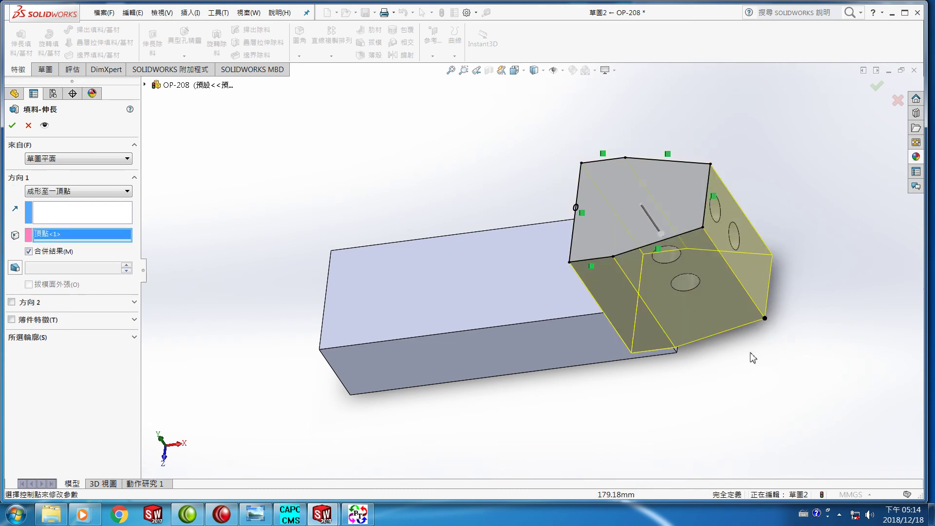
pyautogui.click(12, 125)
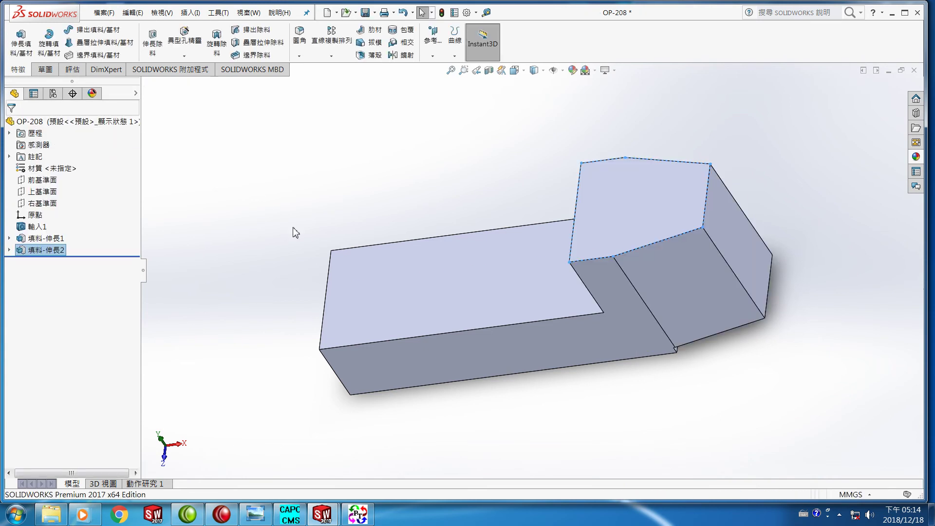
# - Set the colour of the imported body feature 輸入1 to a mid grey (112) from the greyscale swatches
pyautogui.click(644, 403)
pyautogui.moveTo(644, 403); pyautogui.dragTo(645, 383, button='middle')
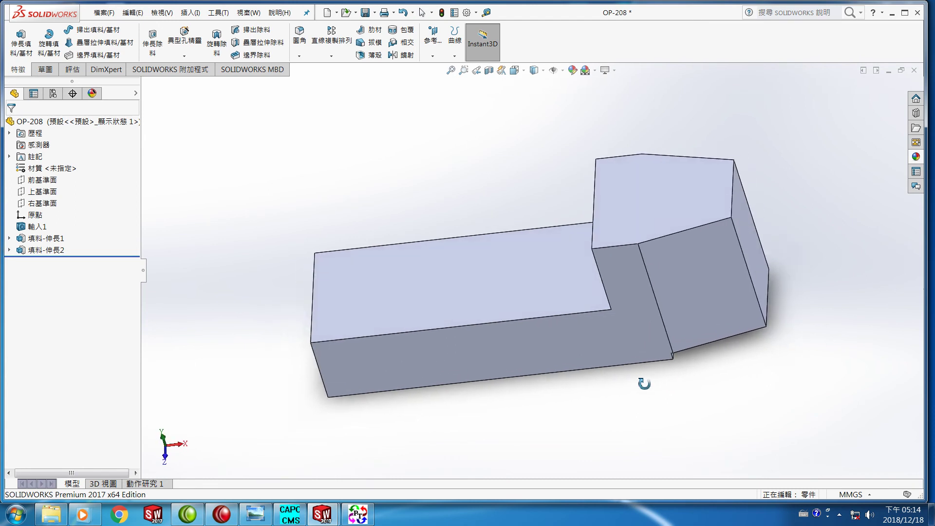
pyautogui.rightClick(439, 345)
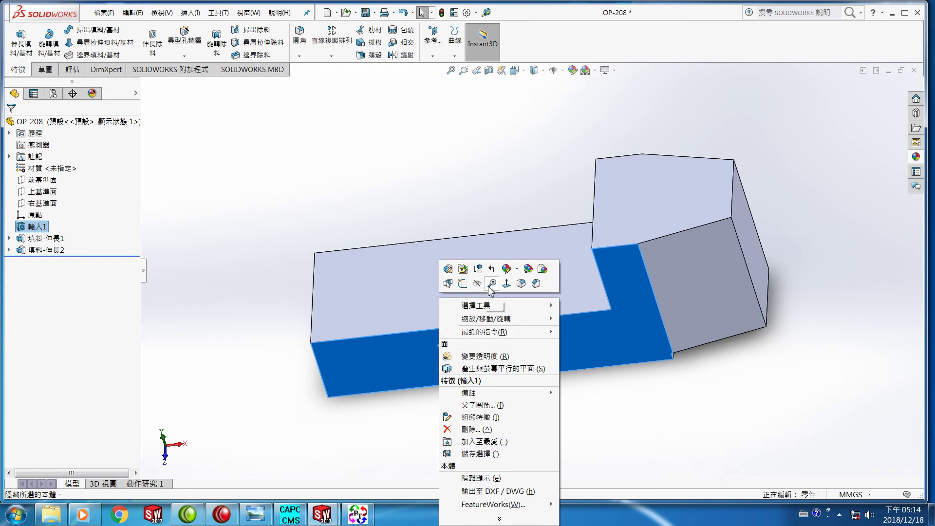
pyautogui.click(506, 268)
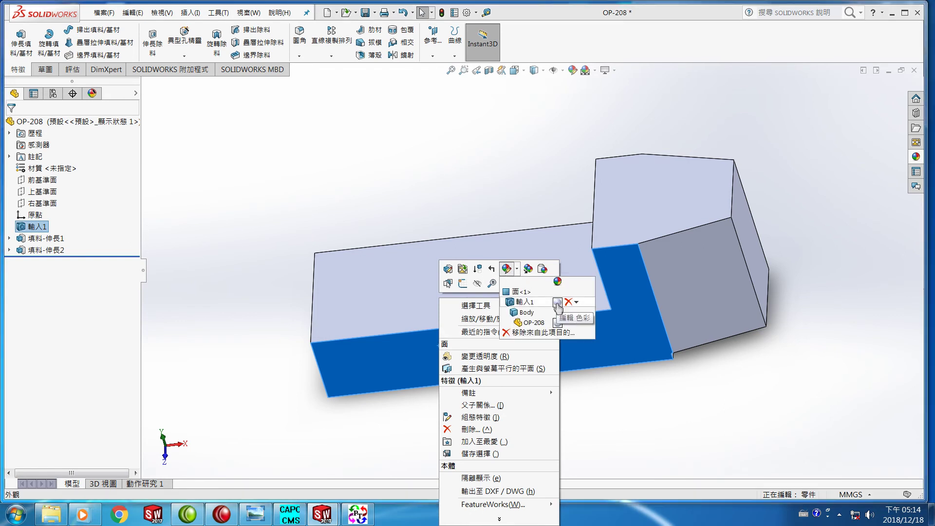
pyautogui.click(556, 302)
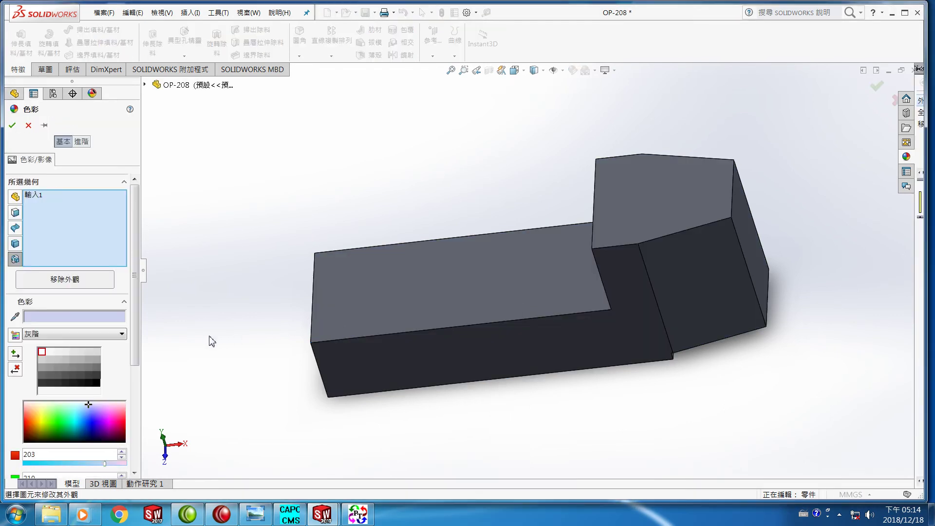
pyautogui.click(97, 368)
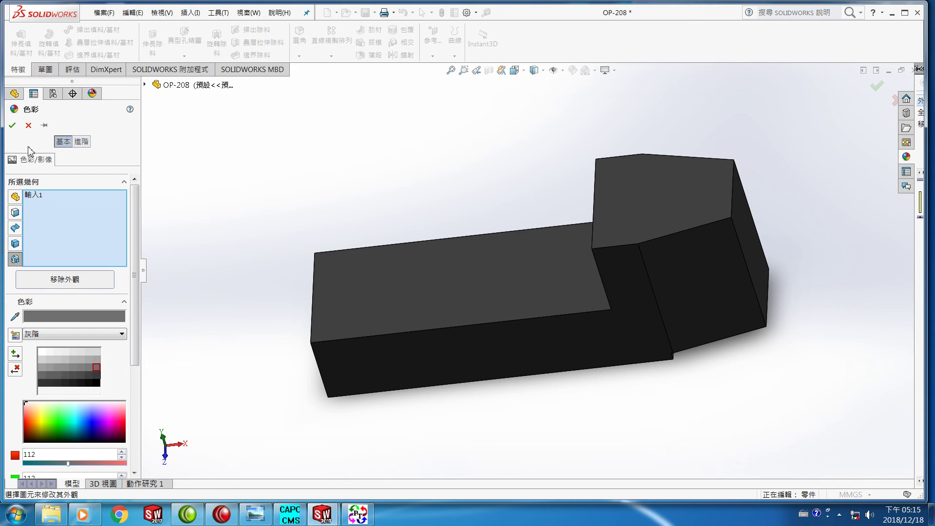
pyautogui.click(13, 127)
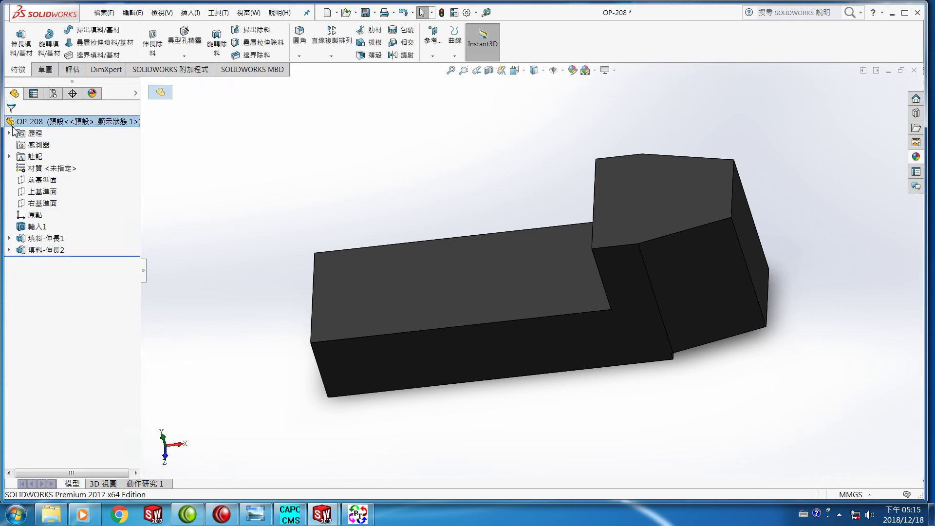
# - Apply the same mid grey (112) as the colour of the whole OP-208 part
pyautogui.rightClick(381, 317)
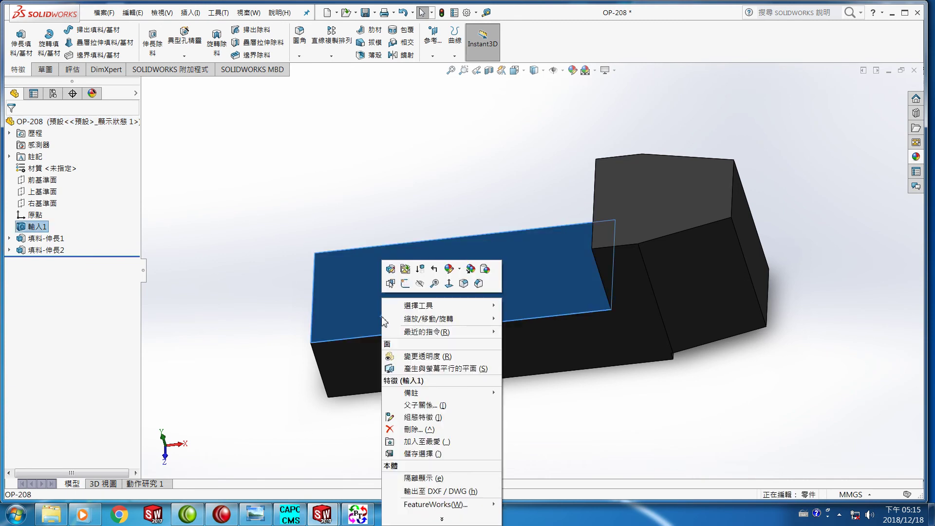
pyautogui.click(449, 268)
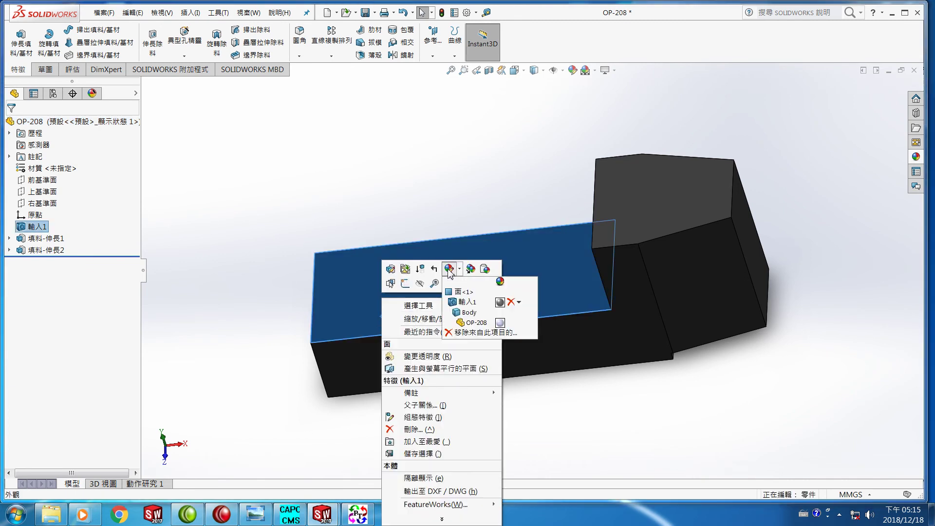
pyautogui.click(500, 323)
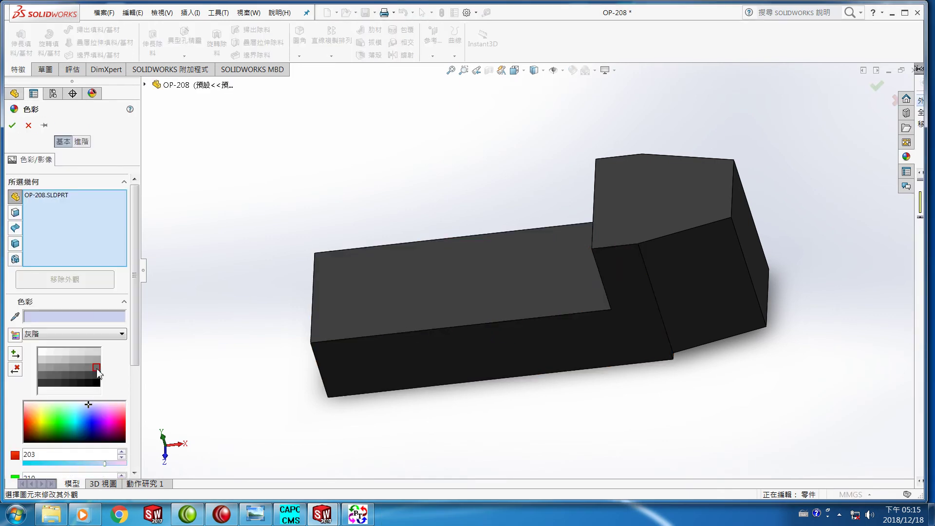
pyautogui.click(97, 369)
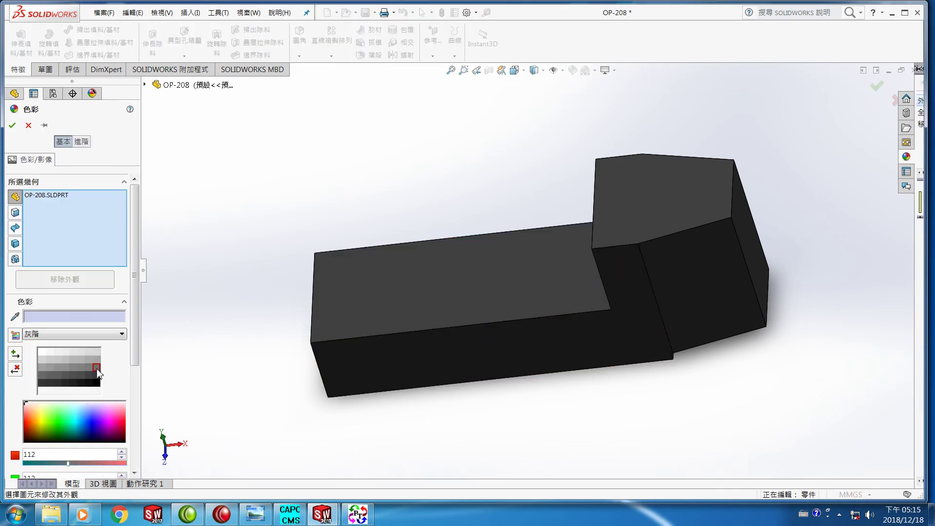
pyautogui.click(12, 126)
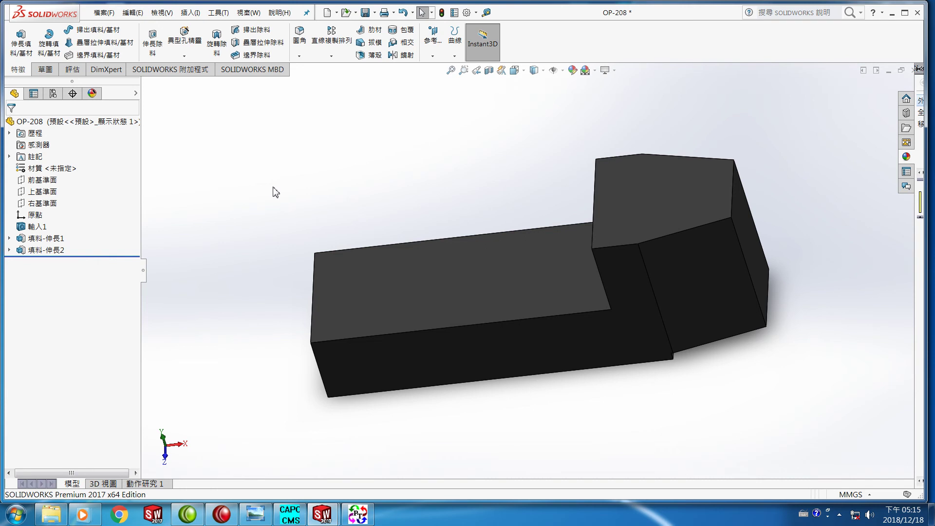
# - Save the recoloured OP-208 part and close it to return to the YF07 assembly
pyautogui.click(104, 13)
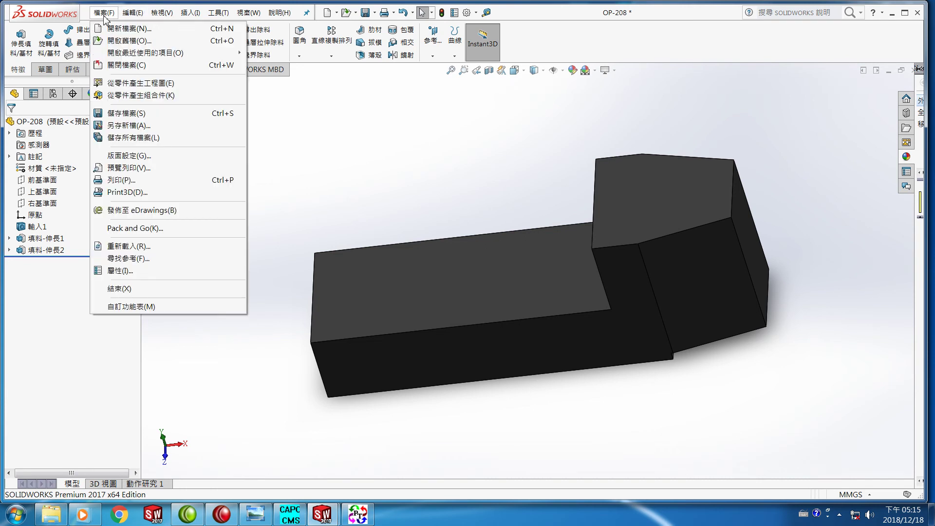
pyautogui.click(117, 114)
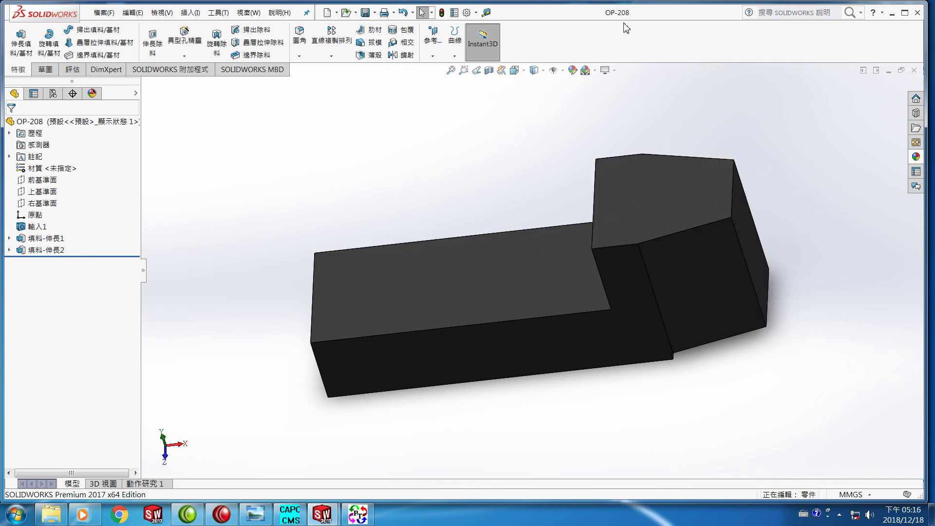
pyautogui.click(102, 14)
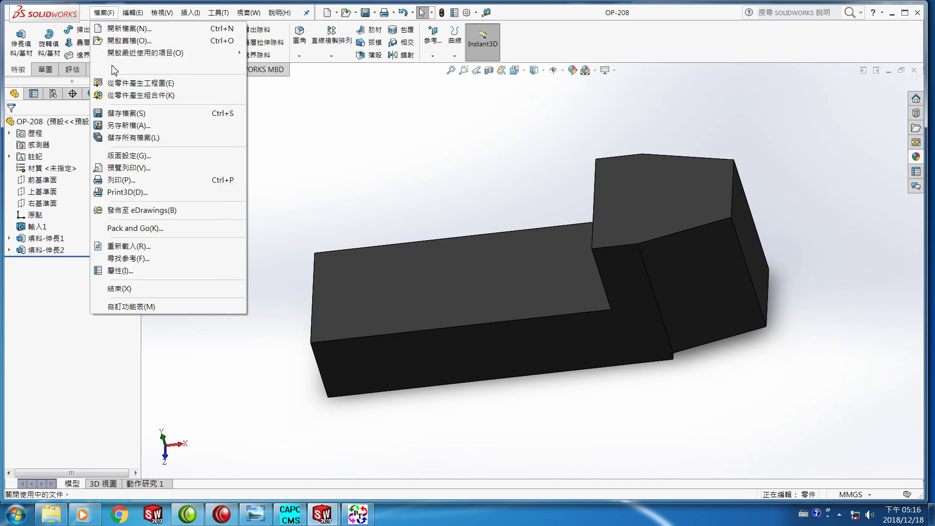
pyautogui.click(118, 66)
pyautogui.click(147, 68)
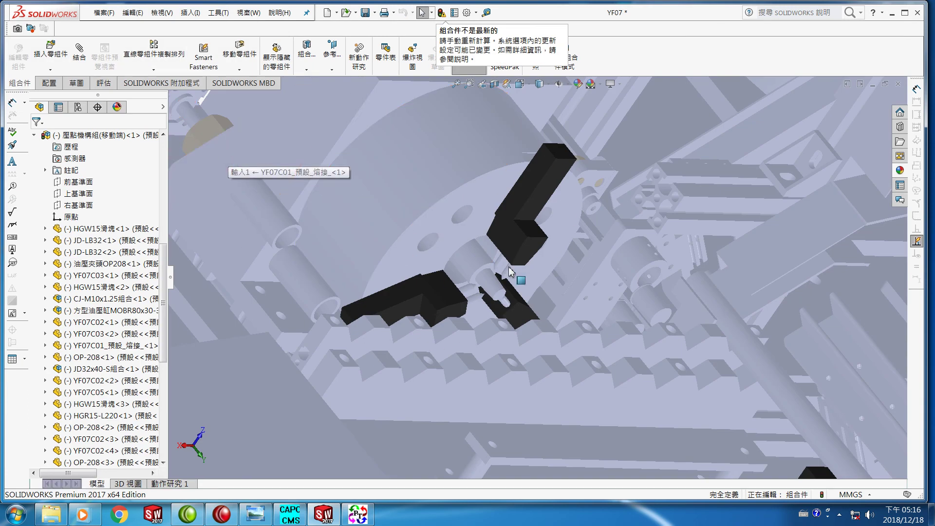
# - Examine the two small pins beside the black clamp jaw and identify their components in the YF07 assembly
pyautogui.scroll(-5, 505, 278)
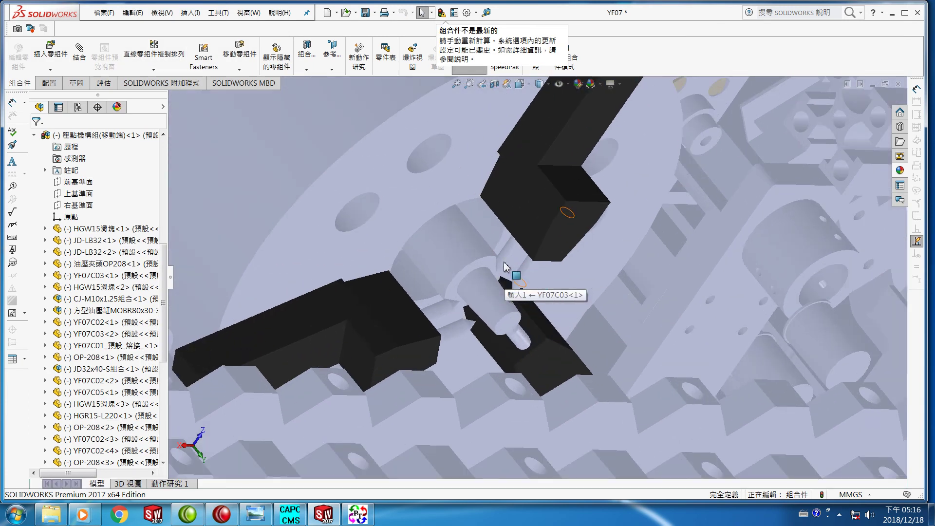
pyautogui.scroll(-2, 529, 282)
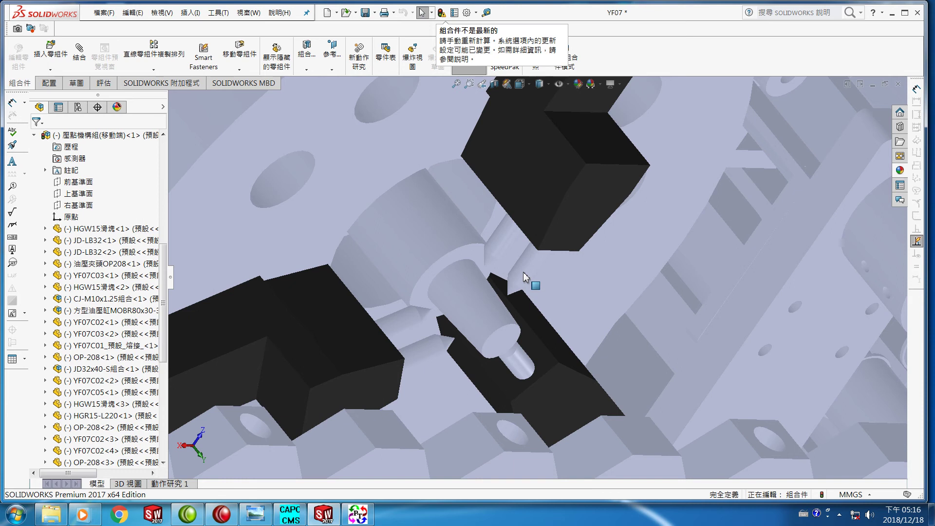
pyautogui.click(524, 276)
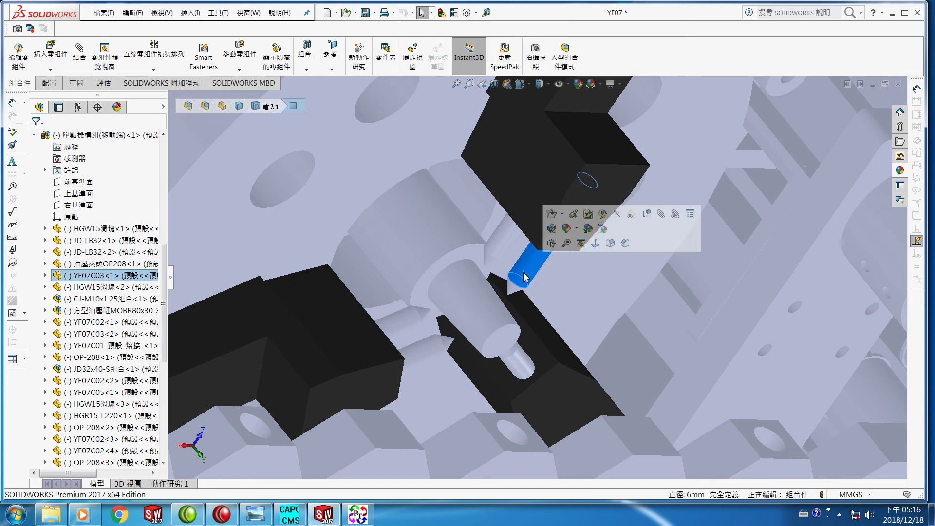
pyautogui.click(97, 275)
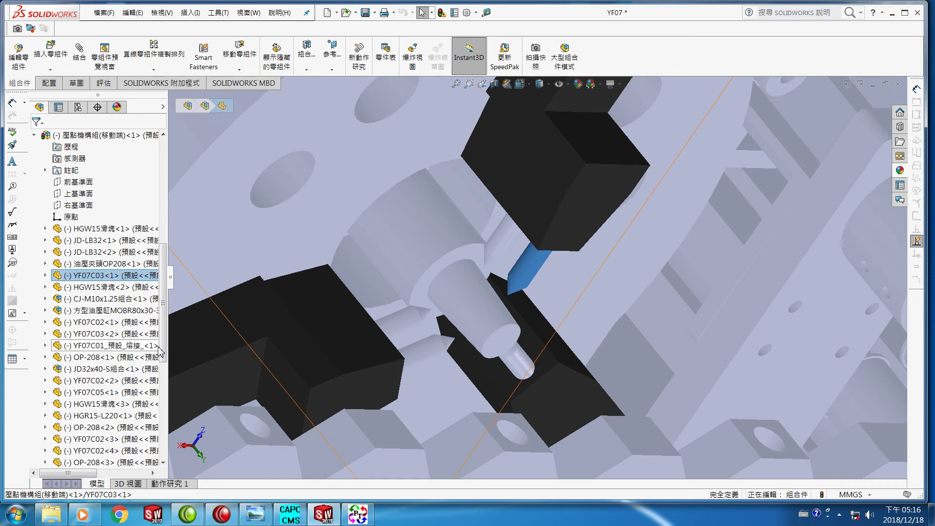
pyautogui.rightClick(86, 277)
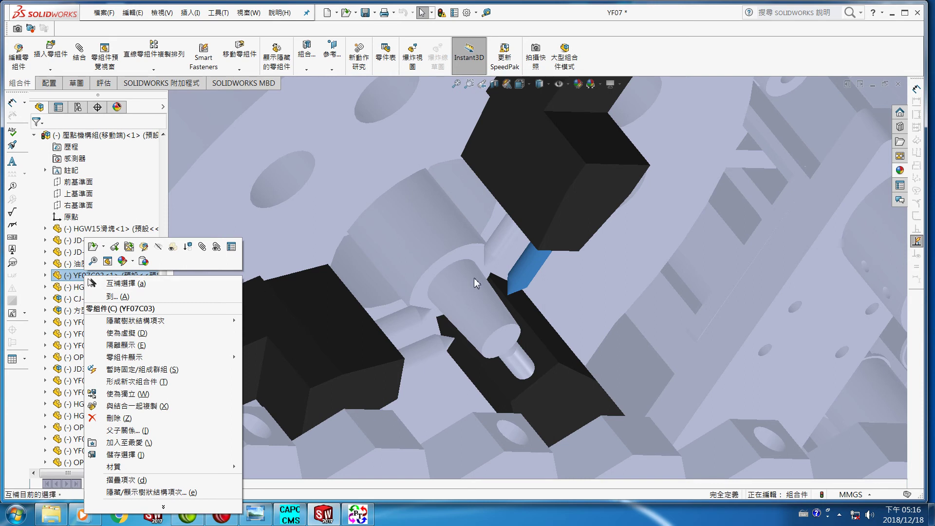
pyautogui.click(500, 243)
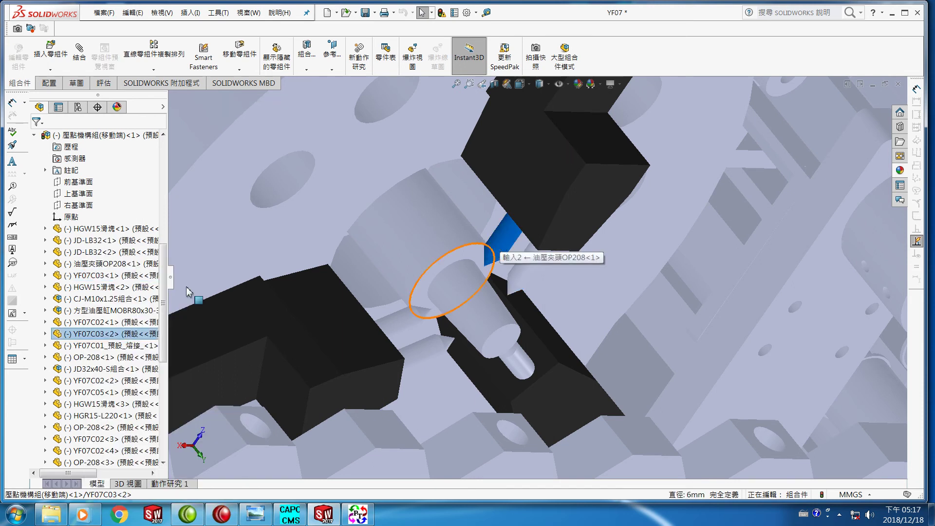
pyautogui.click(95, 339)
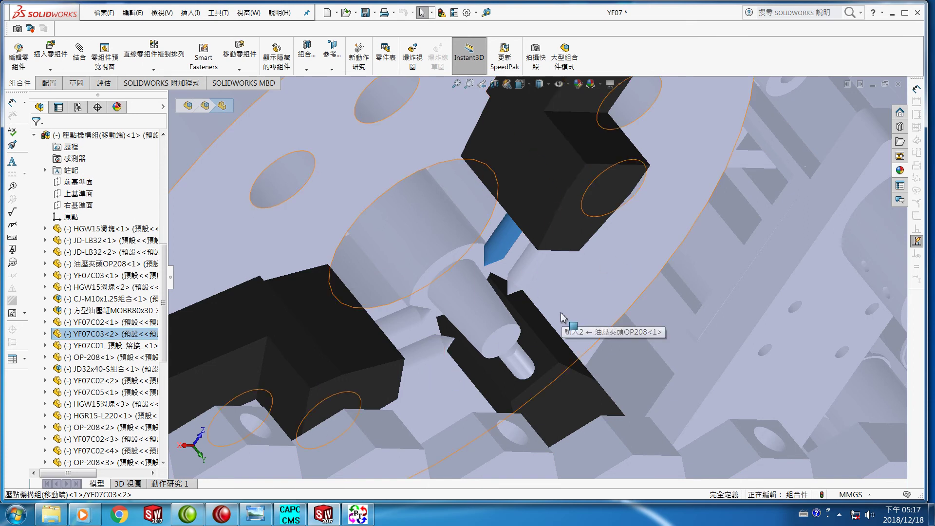
# - Select the complete YF07 machine and hide all of its components
pyautogui.scroll(-3, 559, 311)
pyautogui.scroll(10, 559, 313)
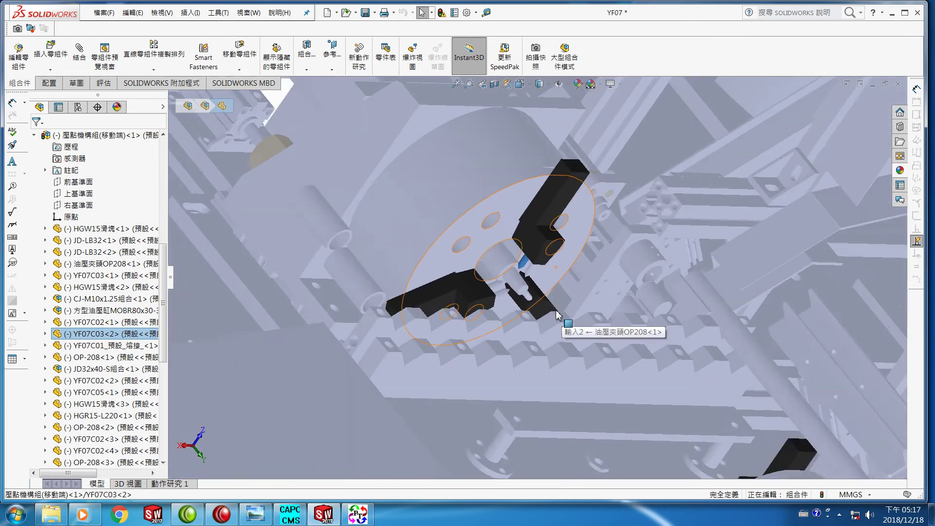
pyautogui.scroll(8, 558, 321)
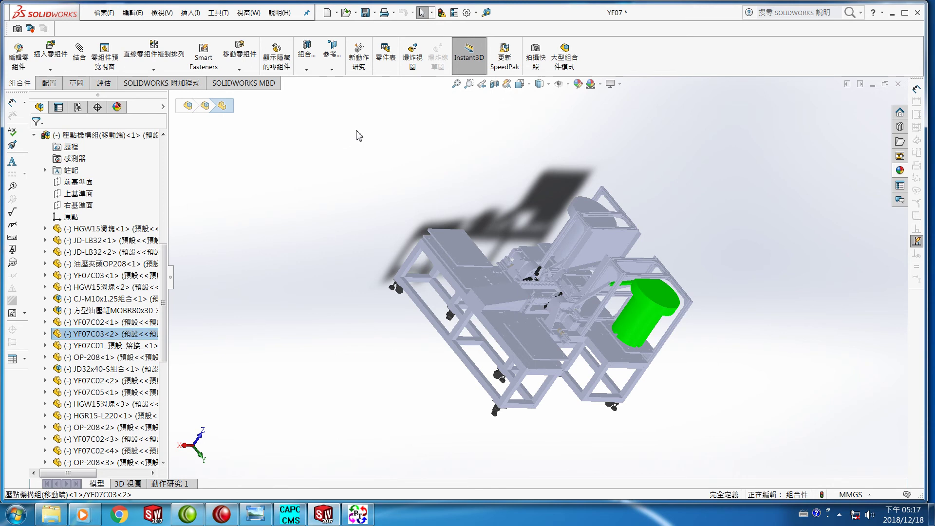
pyautogui.moveTo(356, 130); pyautogui.dragTo(741, 467)
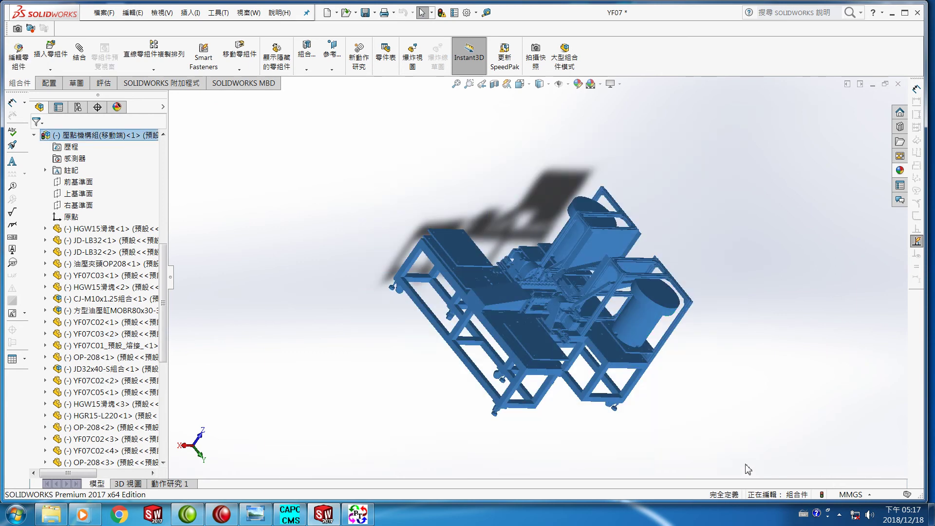
pyautogui.rightClick(122, 137)
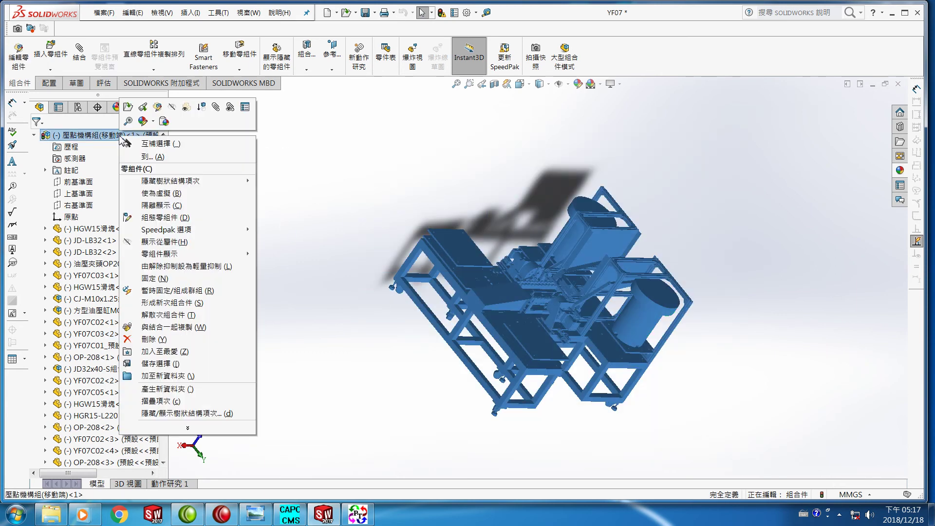
pyautogui.click(173, 107)
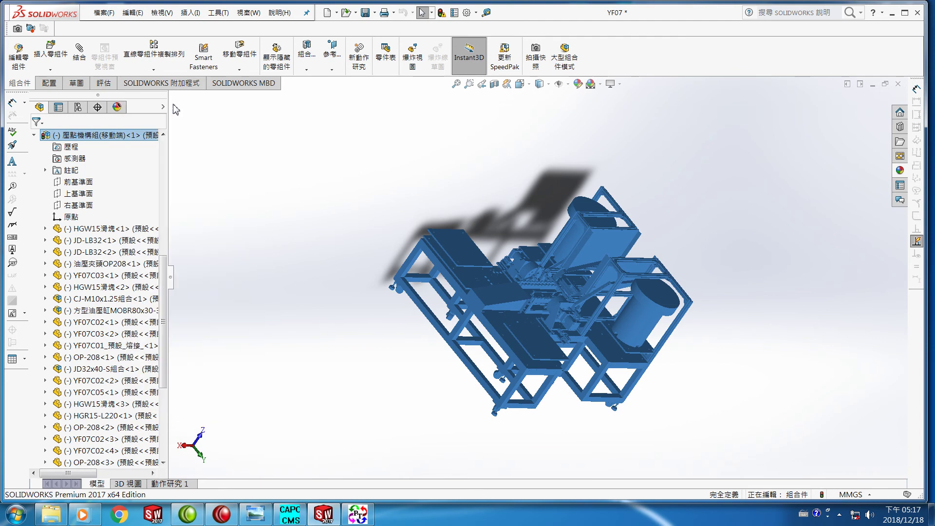
# - Filter the component tree by "op-208" and show OP-208<1> of the subassembly 壓點機構組(移動端)
pyautogui.click(100, 120)
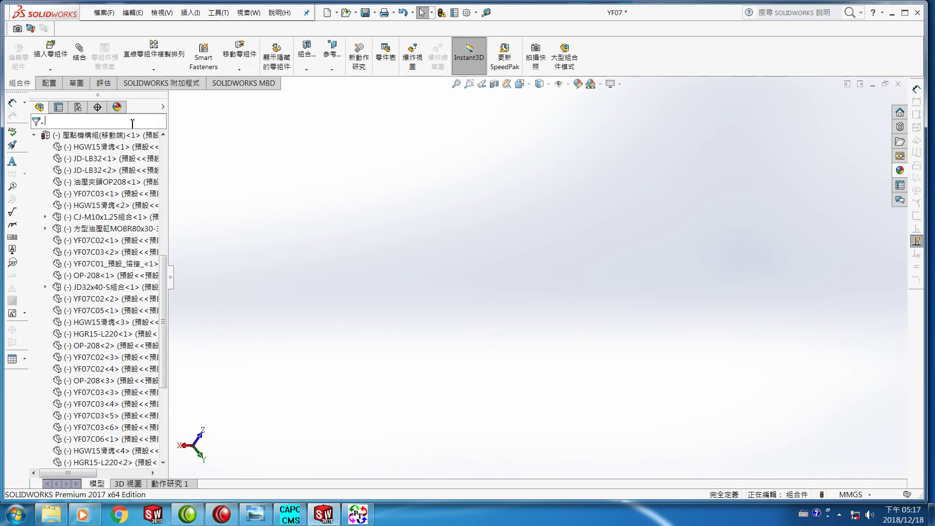
pyautogui.write('op')
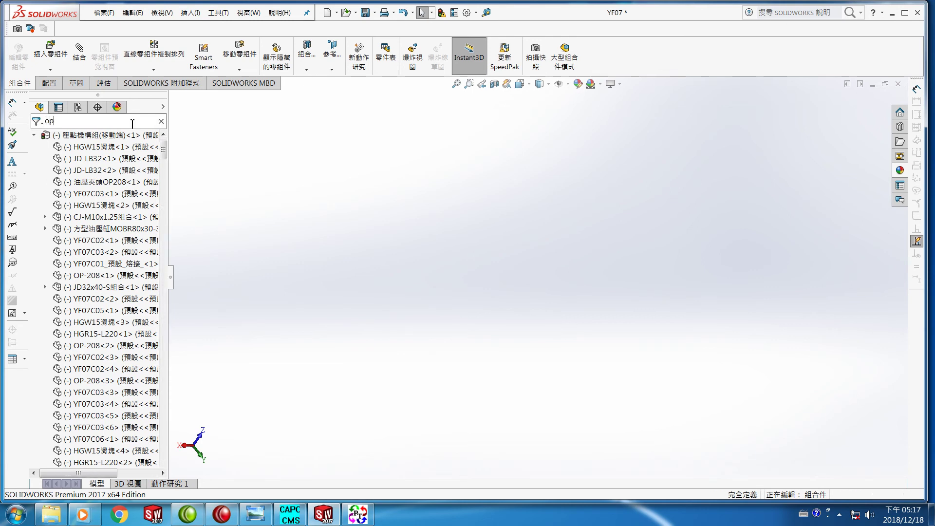
pyautogui.write('-208')
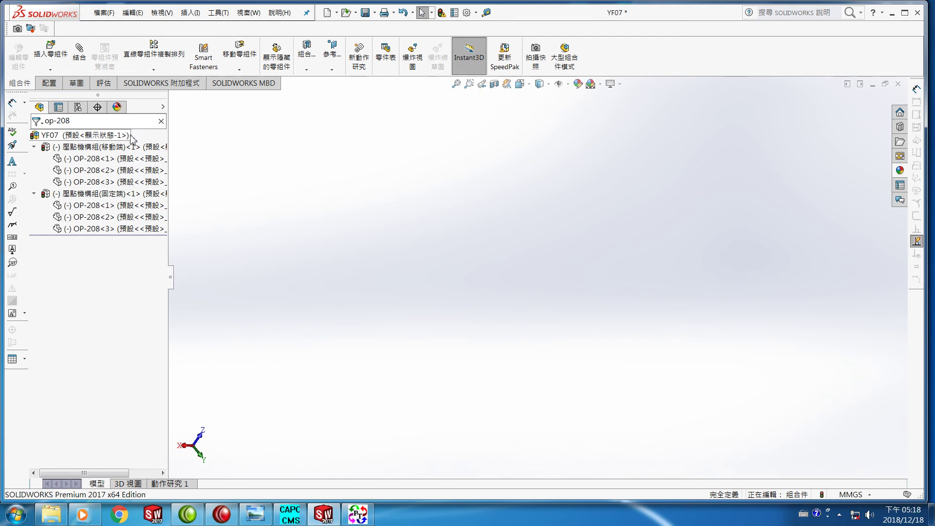
pyautogui.rightClick(102, 163)
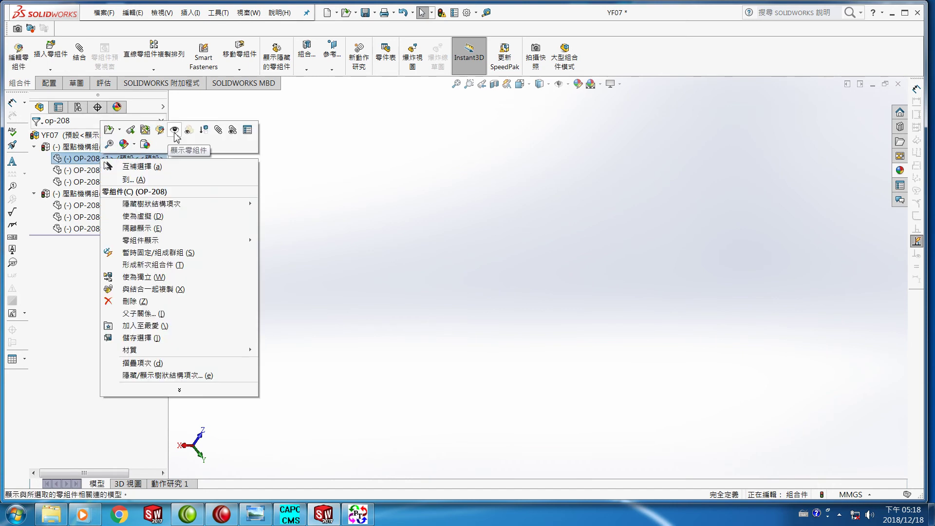
pyautogui.click(178, 136)
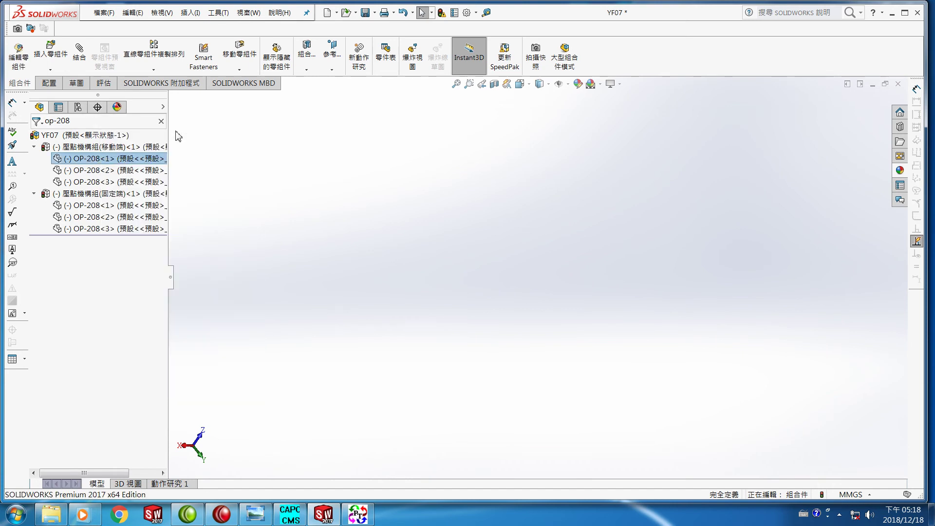
# - Show OP-208<2> and OP-208<3> of 壓點機構組(移動端), plus OP-208<1> of 壓點機構組(固定端)
pyautogui.rightClick(96, 171)
pyautogui.click(168, 141)
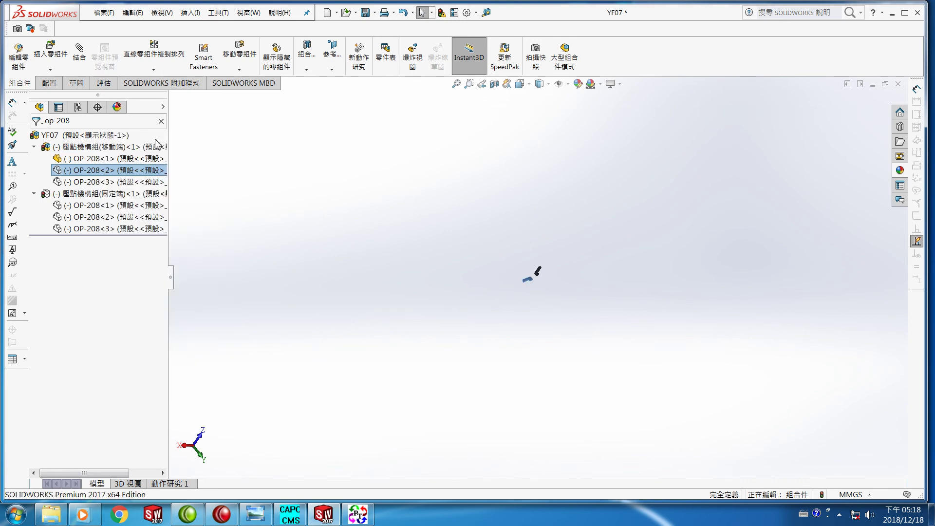
pyautogui.rightClick(100, 181)
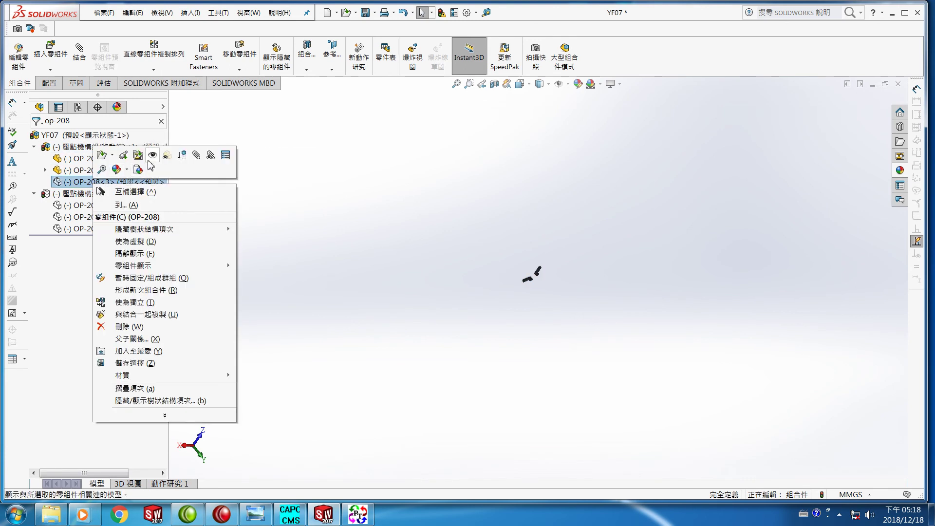
pyautogui.click(153, 157)
pyautogui.click(150, 159)
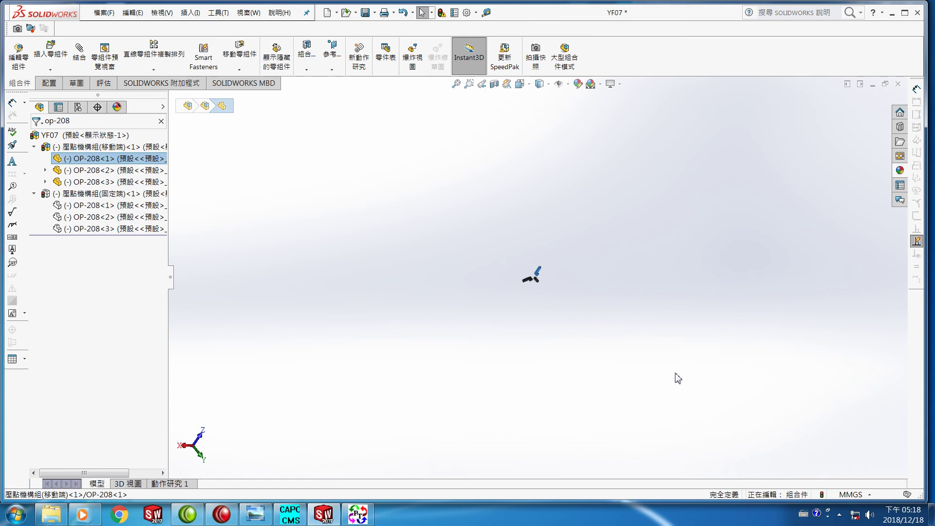
pyautogui.rightClick(93, 206)
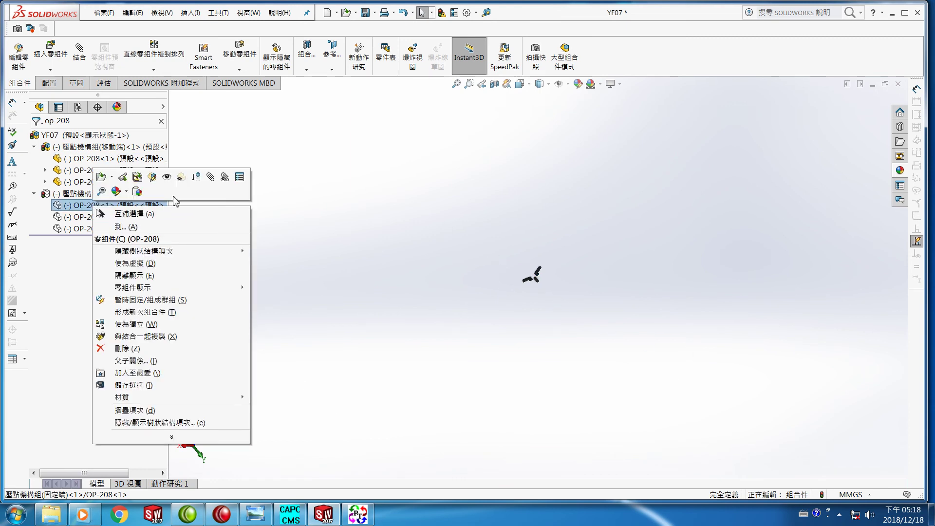
pyautogui.click(166, 178)
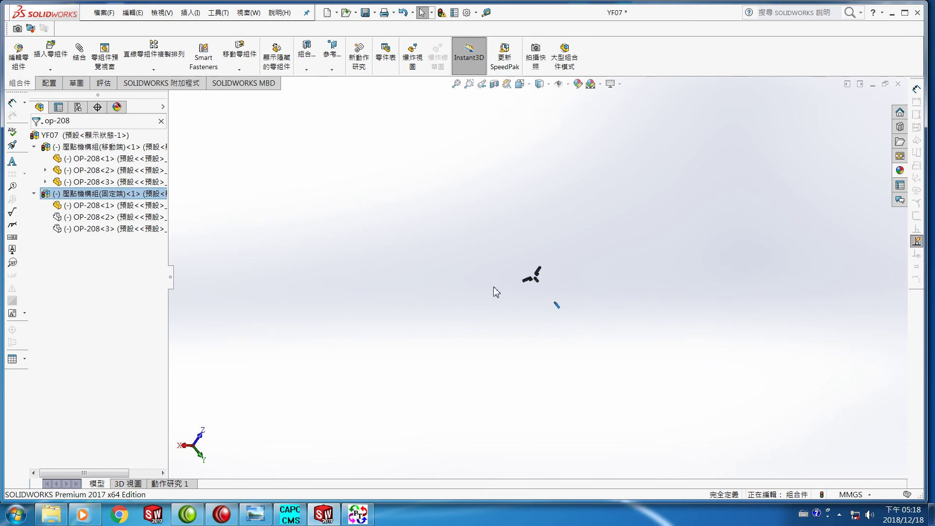
# - Hide OP-208<2> and OP-208<3> of 壓點機構組(移動端) and OP-208<1> of 壓點機構組(固定端), keeping only the moving-end OP-208<1> shown
pyautogui.moveTo(542, 270); pyautogui.dragTo(537, 274)
pyautogui.scroll(-10, 558, 294)
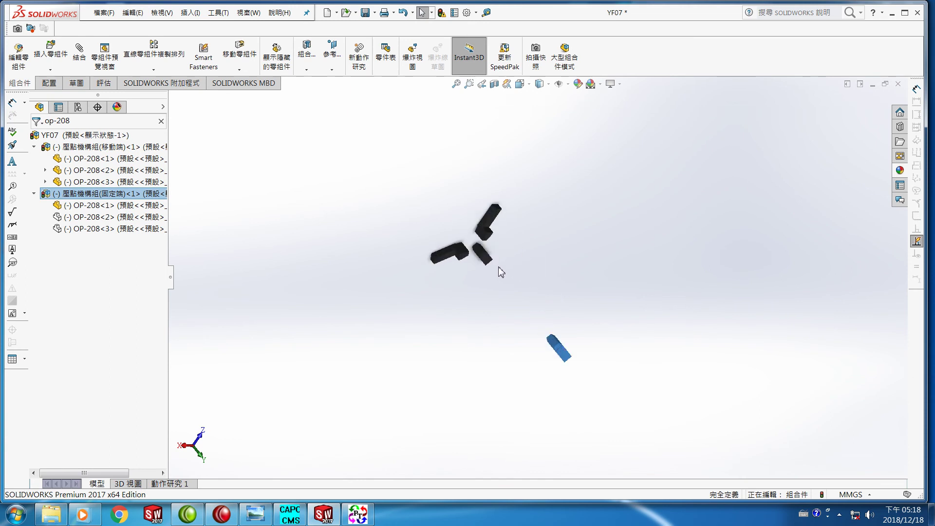
pyautogui.click(496, 206)
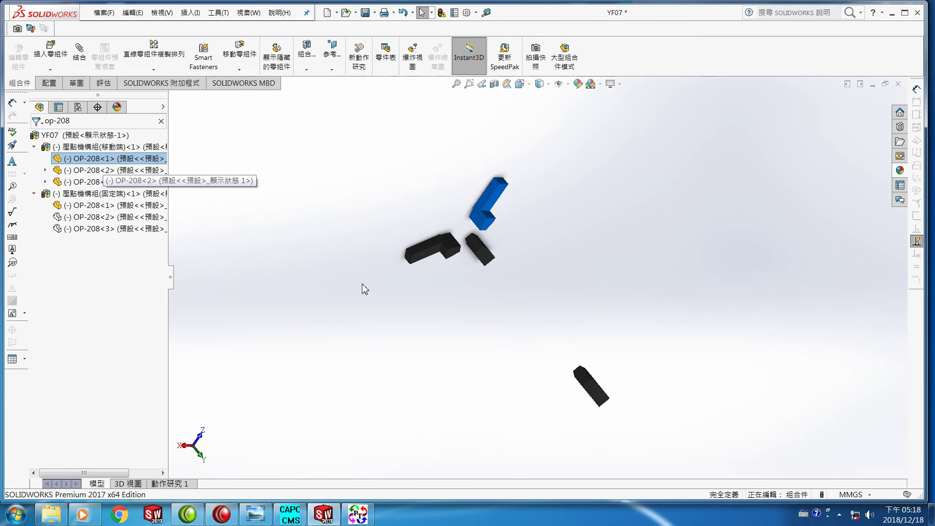
pyautogui.rightClick(73, 170)
pyautogui.click(148, 141)
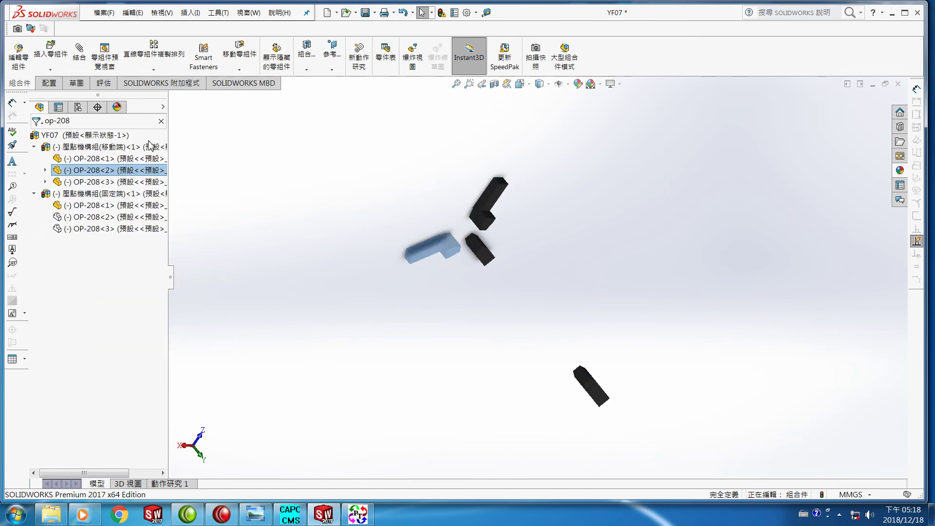
pyautogui.rightClick(79, 181)
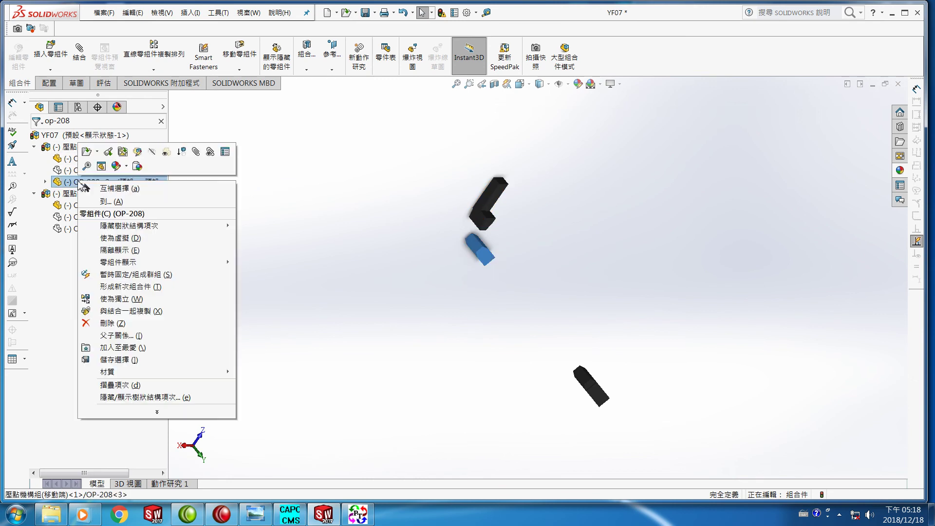
pyautogui.click(152, 153)
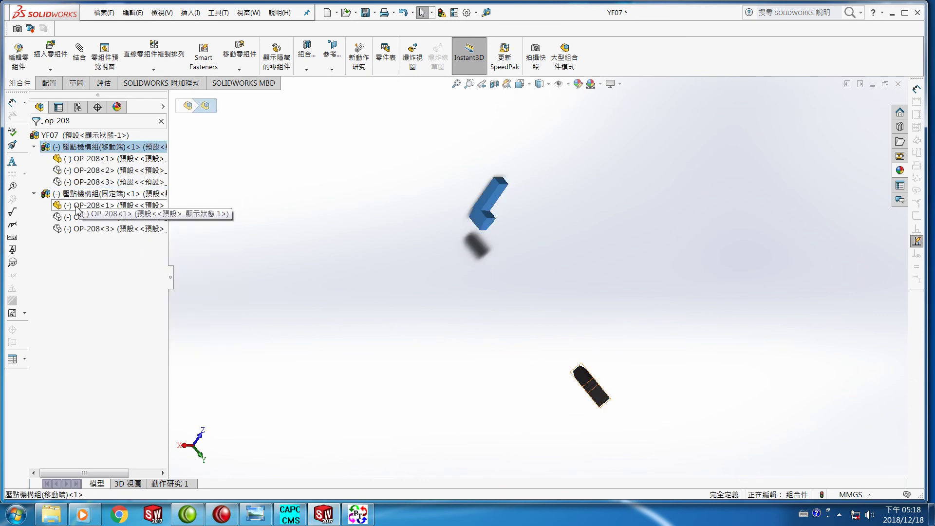
pyautogui.rightClick(77, 205)
pyautogui.click(148, 177)
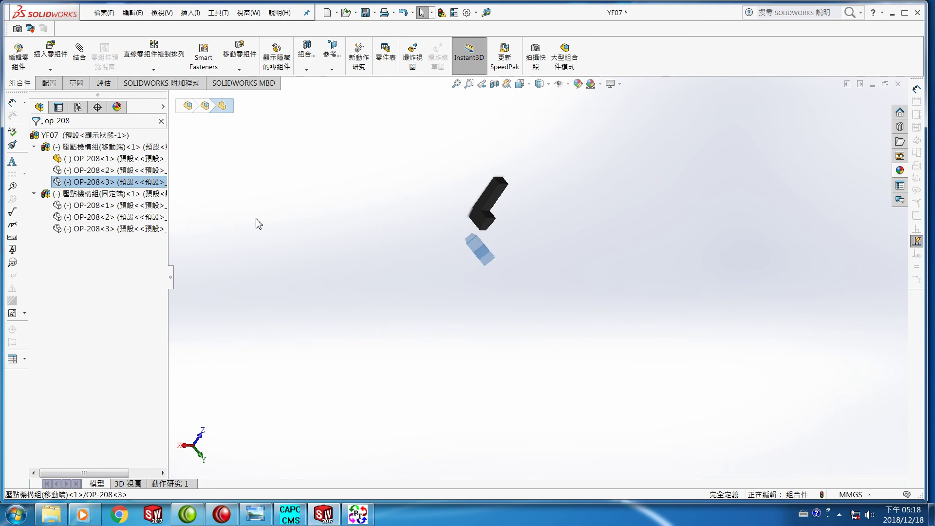
pyautogui.click(108, 163)
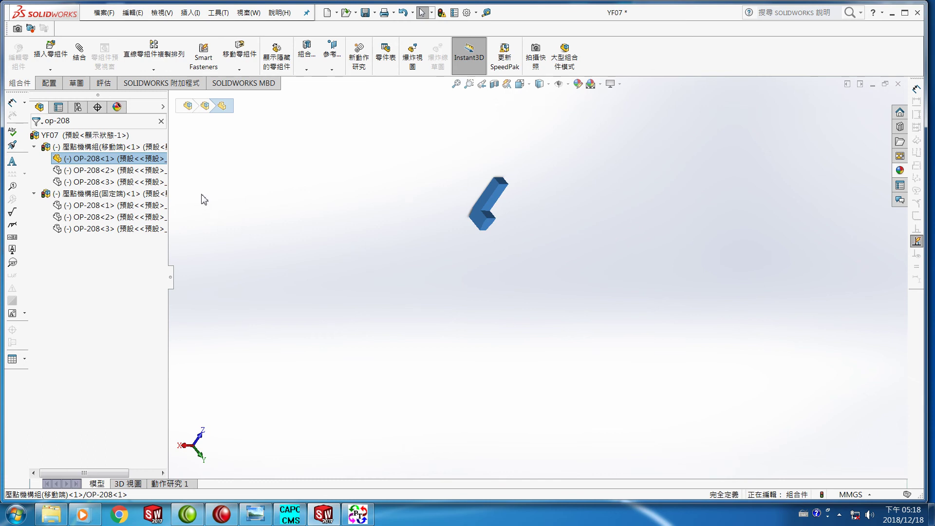
# - Clear the "op-208" filter to list the complete YF07 component tree
pyautogui.press('BackSpace')
pyautogui.press('BackSpace')
pyautogui.press('BackSpace')
pyautogui.press('BackSpace')
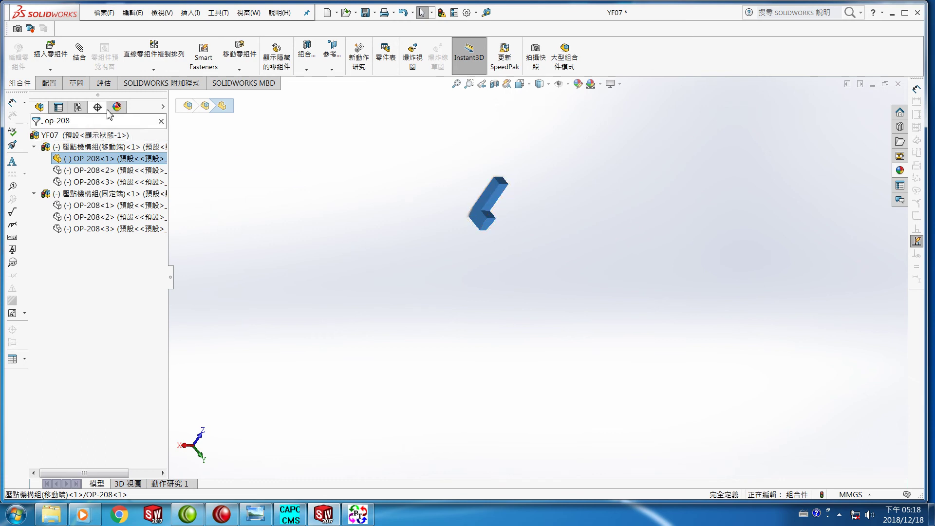
pyautogui.press('BackSpace')
pyautogui.press('BackSpace')
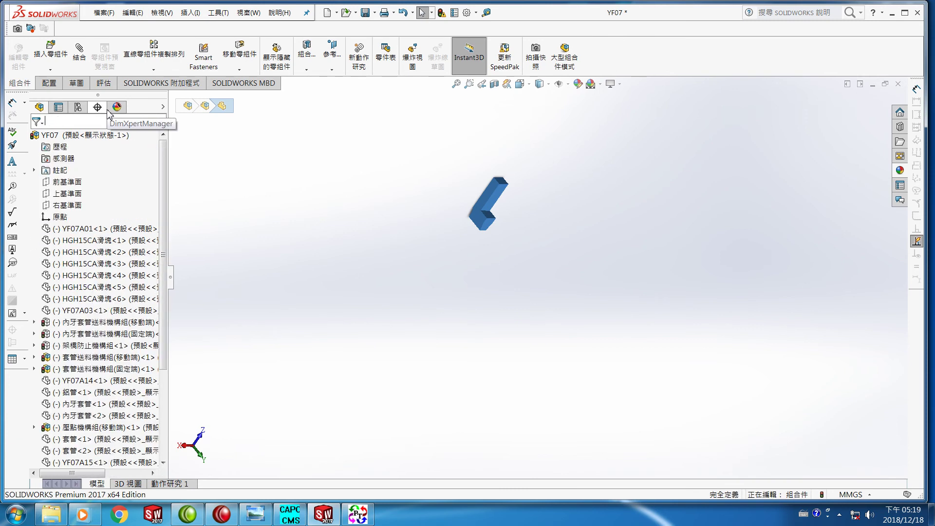
# - Filter the component tree by "yf07c03" and show YF07C03<1> and YF07C03<2> of the subassembly 壓點機構組(移動端)
pyautogui.write('yf0')
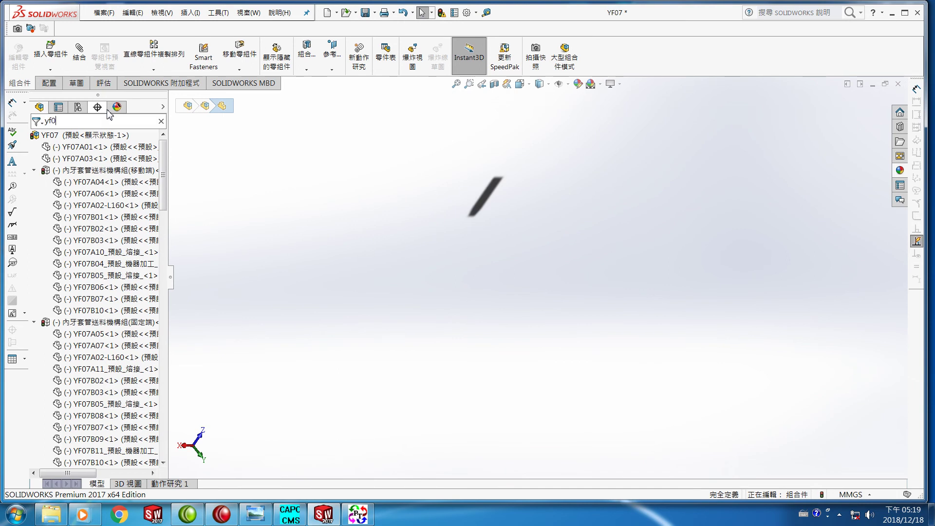
pyautogui.write('7c03')
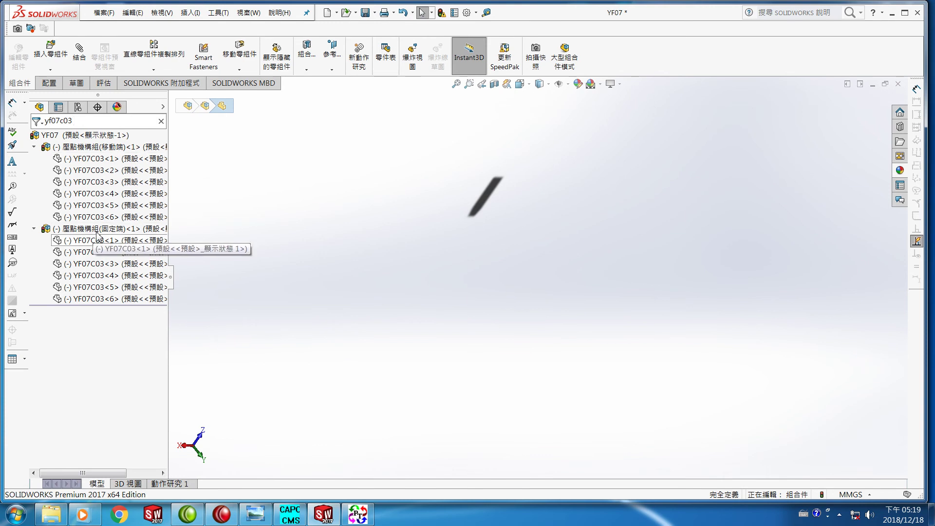
pyautogui.rightClick(84, 163)
pyautogui.press('Escape')
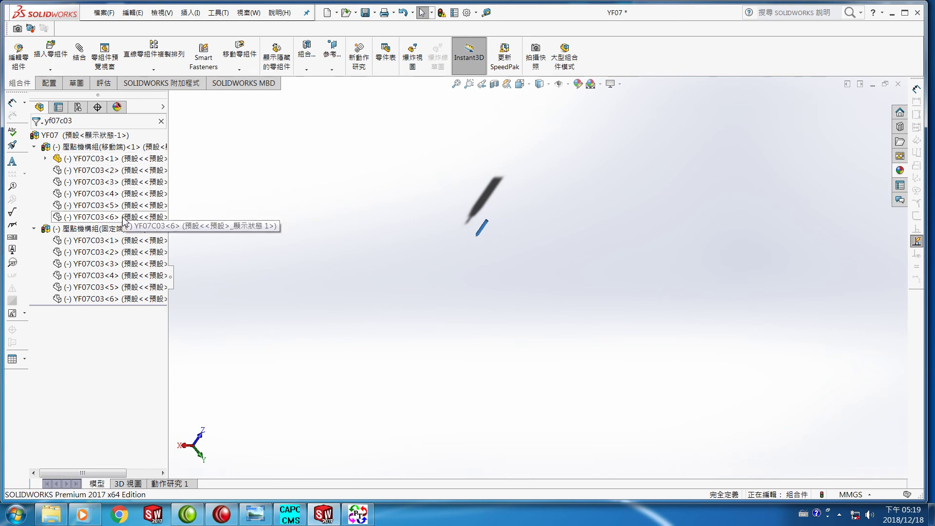
pyautogui.click(86, 171)
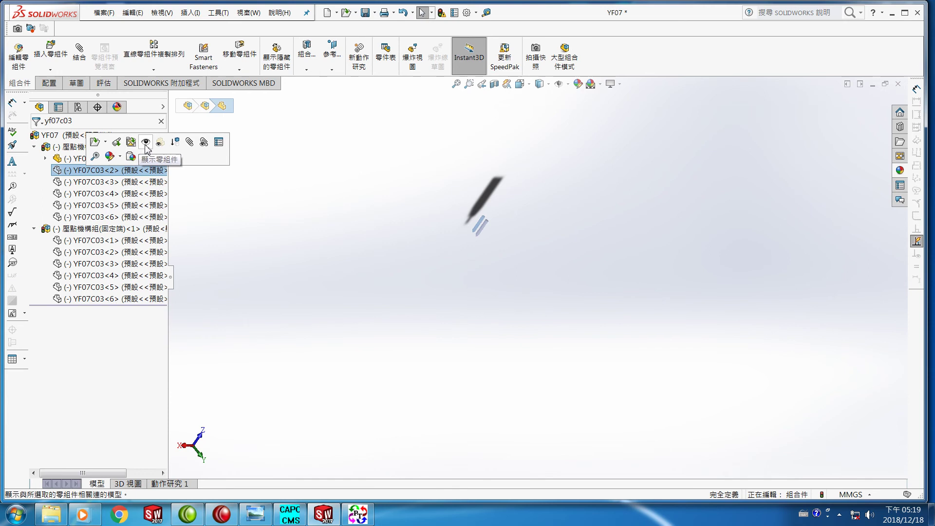
pyautogui.click(131, 142)
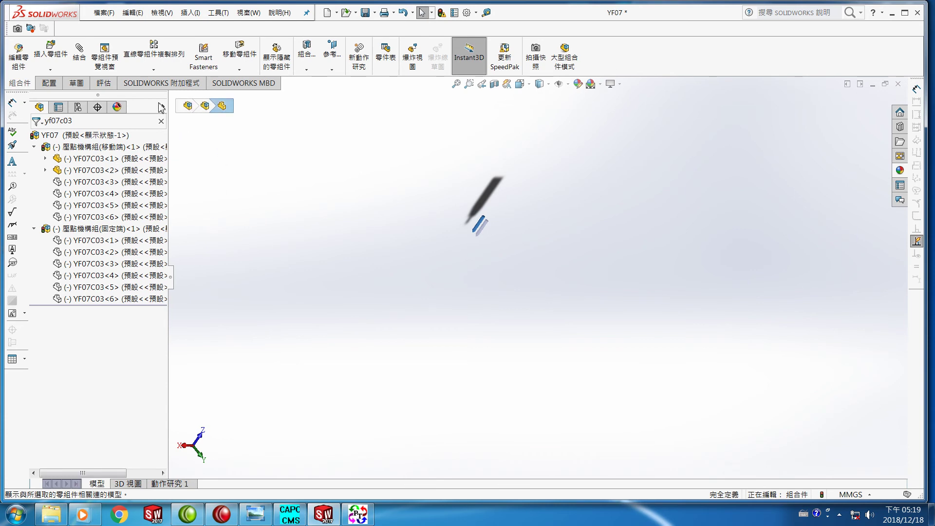
# - Save the YF07 assembly with all its modified files, without rebuilding it
pyautogui.click(104, 16)
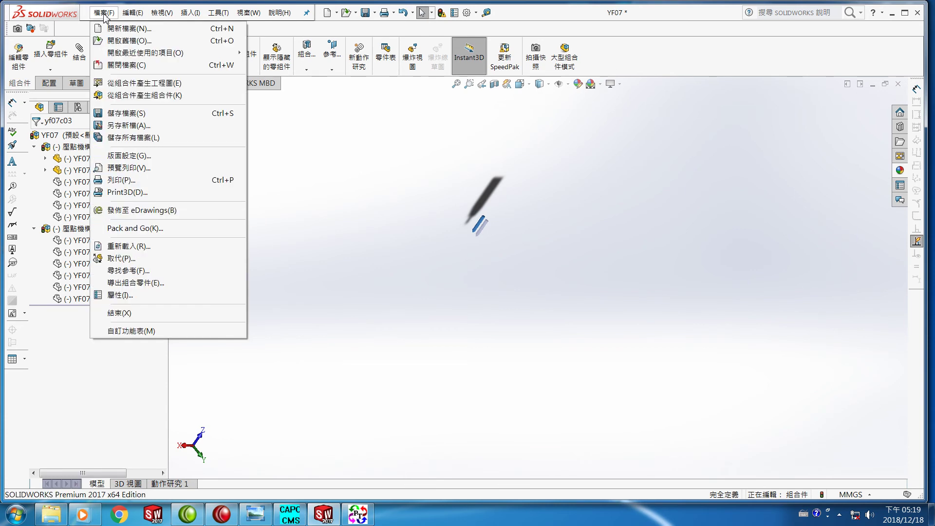
pyautogui.click(123, 113)
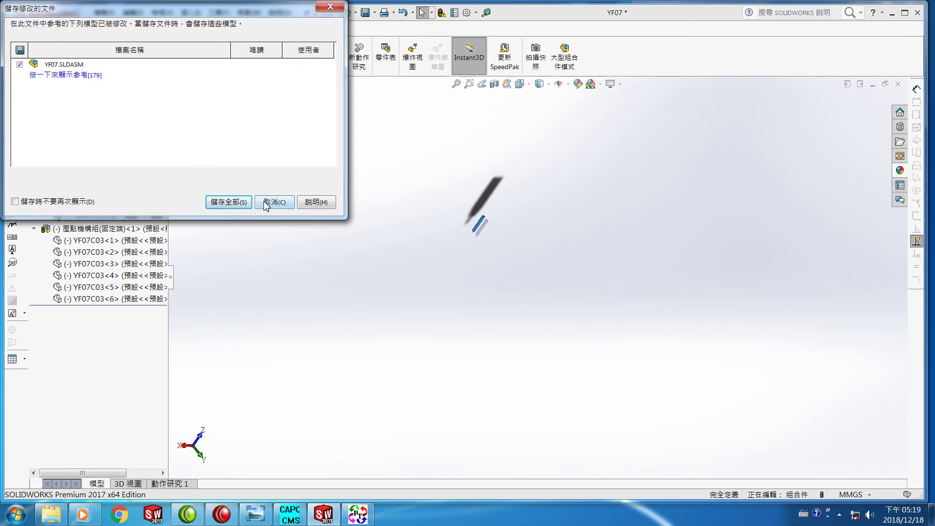
pyautogui.click(239, 203)
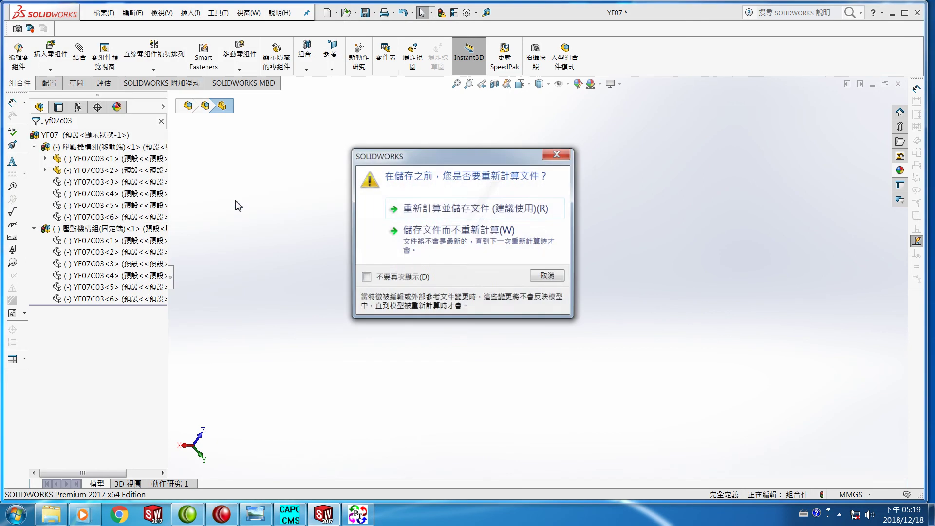
pyautogui.click(436, 238)
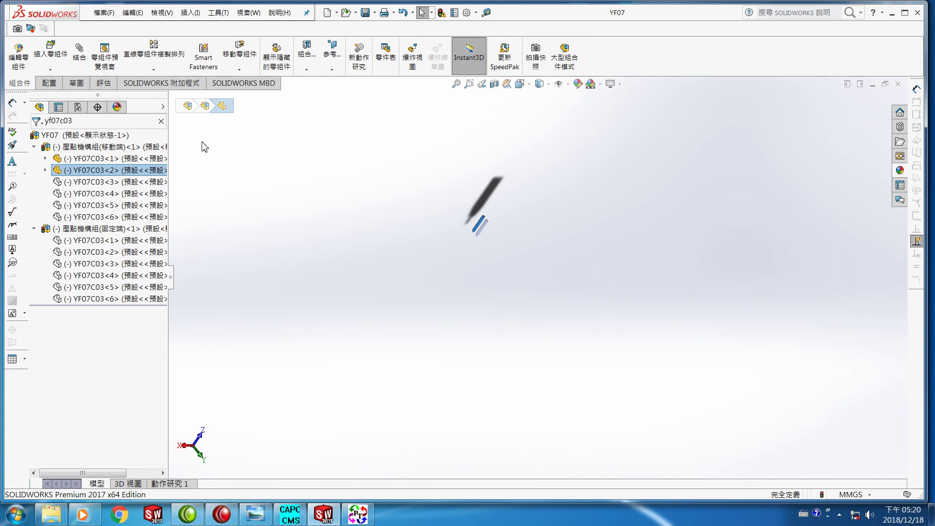
pyautogui.click(273, 201)
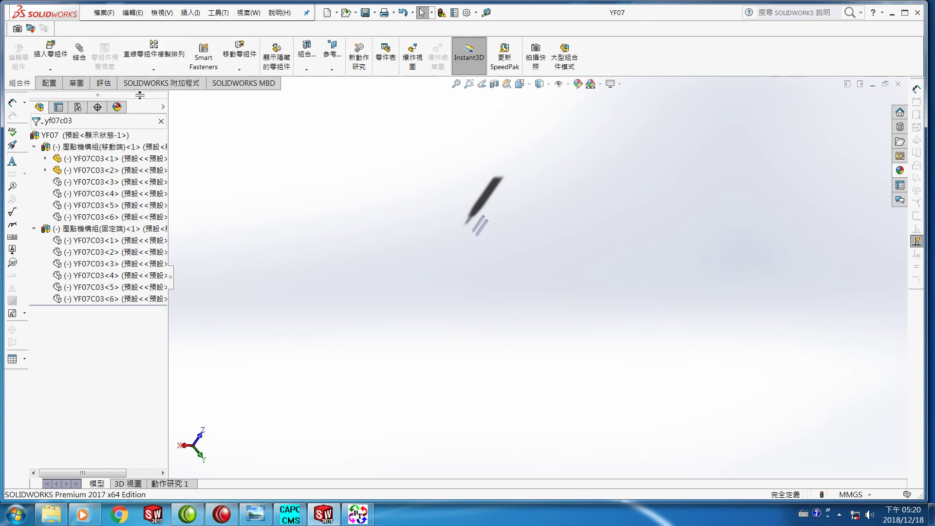
# - Export the shown components as an IGES file named lu in C:\SAM11, without rebuilding and leaving the hidden components out
pyautogui.click(103, 14)
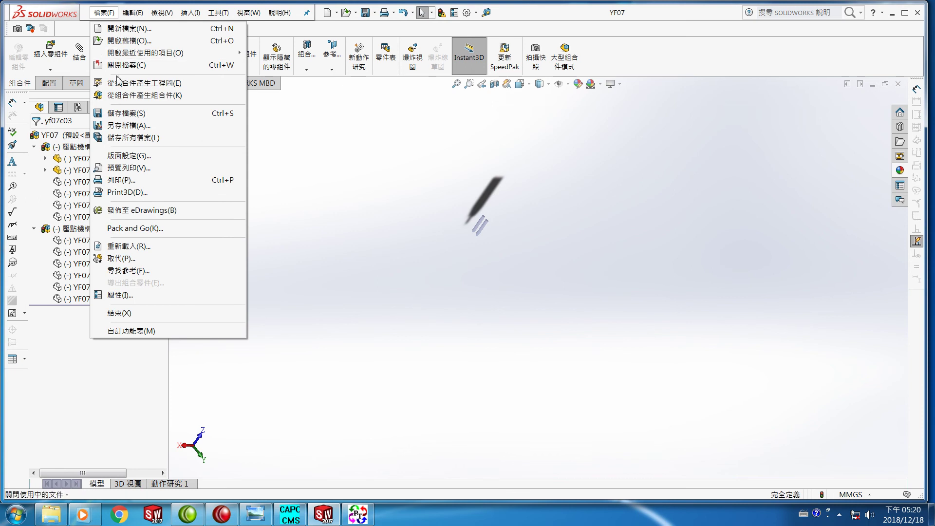
pyautogui.click(125, 126)
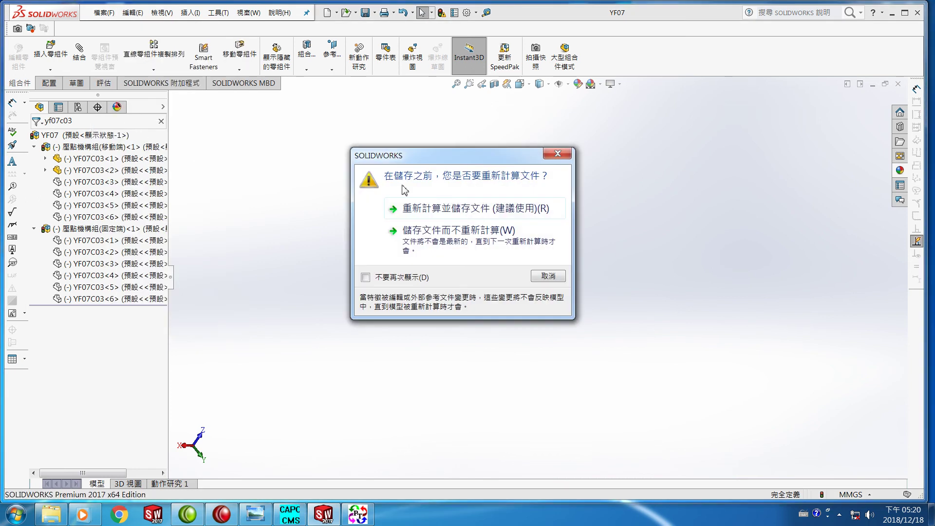
pyautogui.click(437, 239)
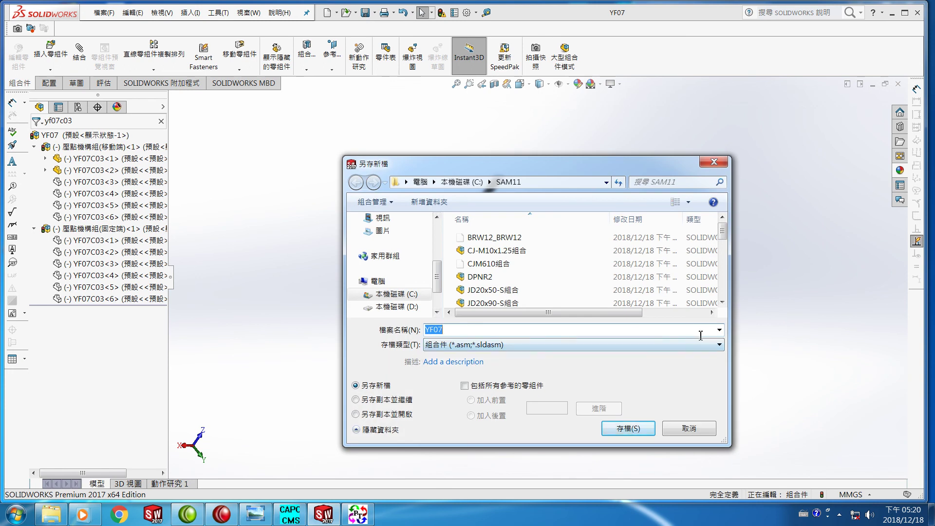
pyautogui.click(719, 344)
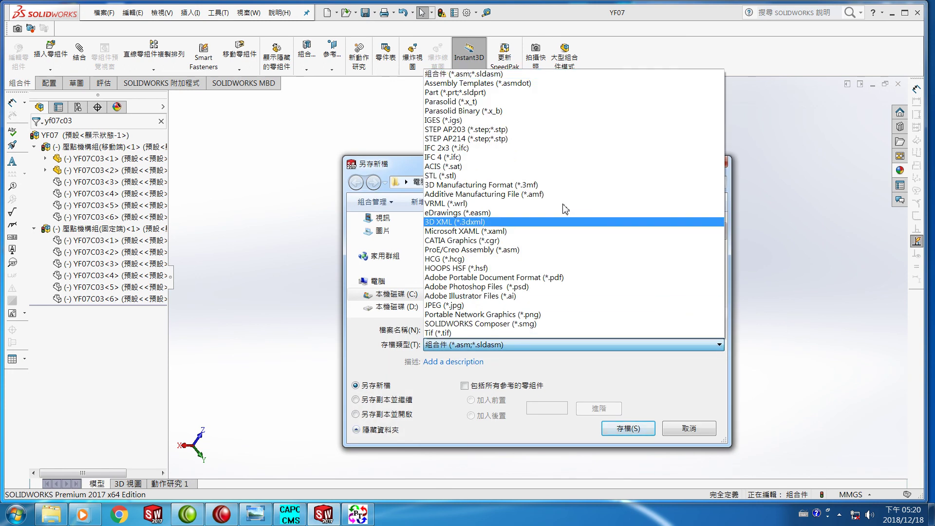
pyautogui.click(487, 120)
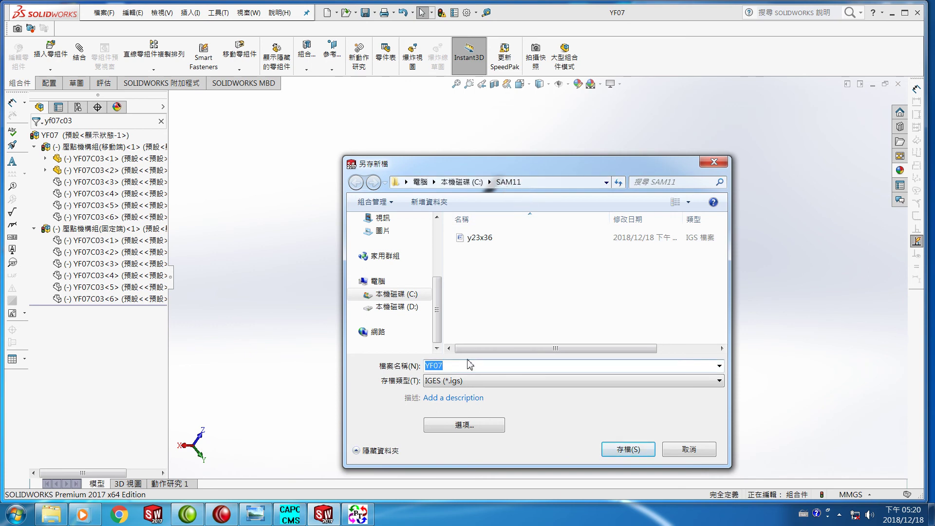
pyautogui.press('BackSpace')
pyautogui.press('Return')
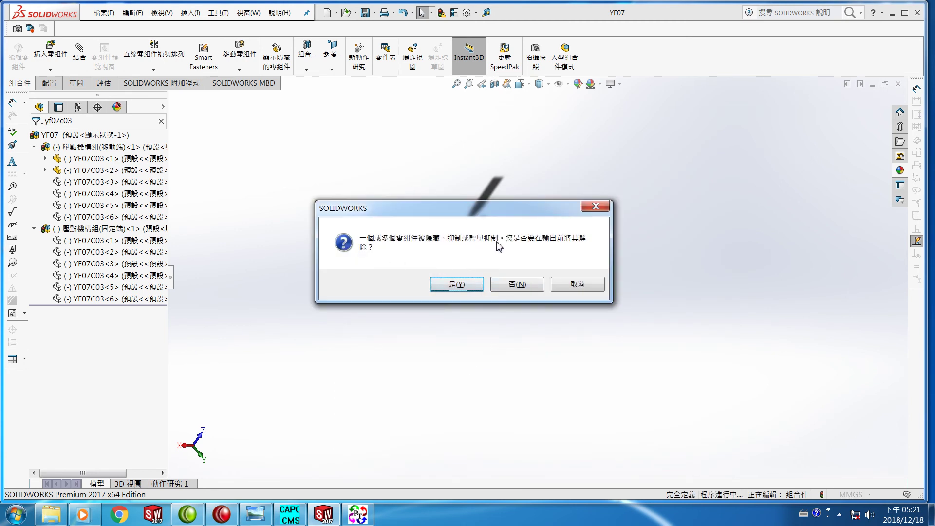
pyautogui.click(520, 288)
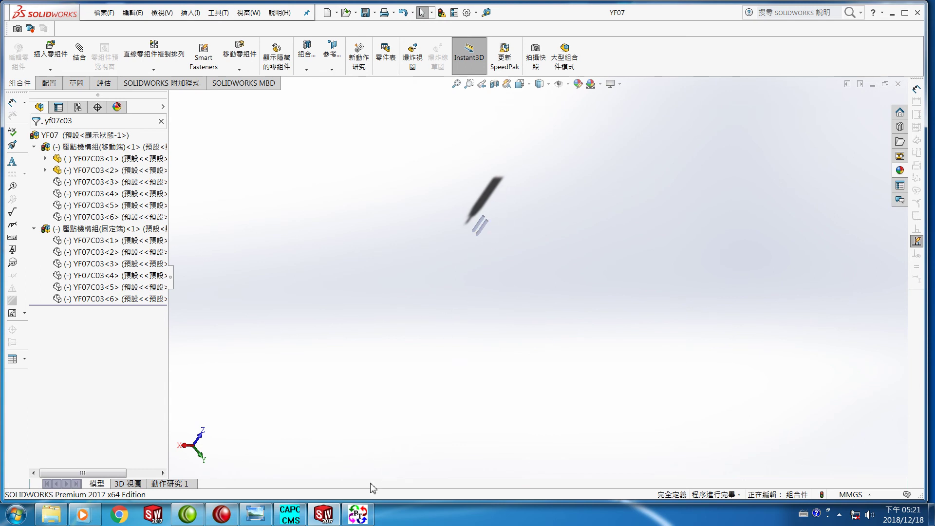
# - Switch to PolyTrans, start an IGES v5.3 (via Okino) import and browse to the folder C:\SAM11
pyautogui.click(363, 520)
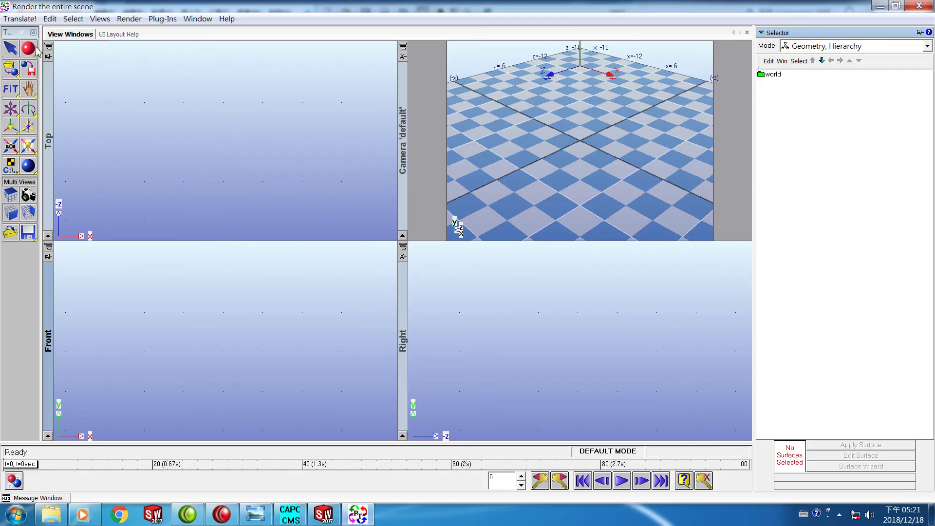
pyautogui.click(20, 18)
pyautogui.moveTo(78, 60)
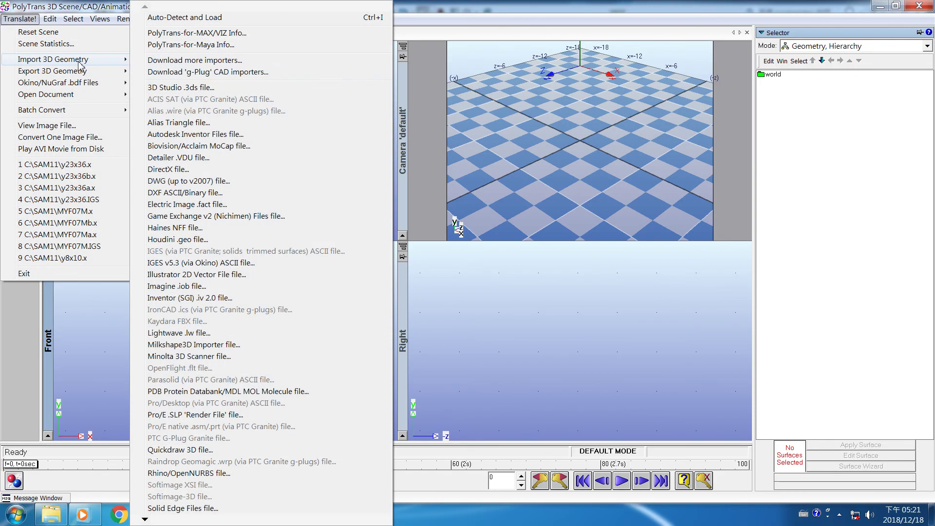
pyautogui.click(174, 266)
pyautogui.scroll(-3, 132, 167)
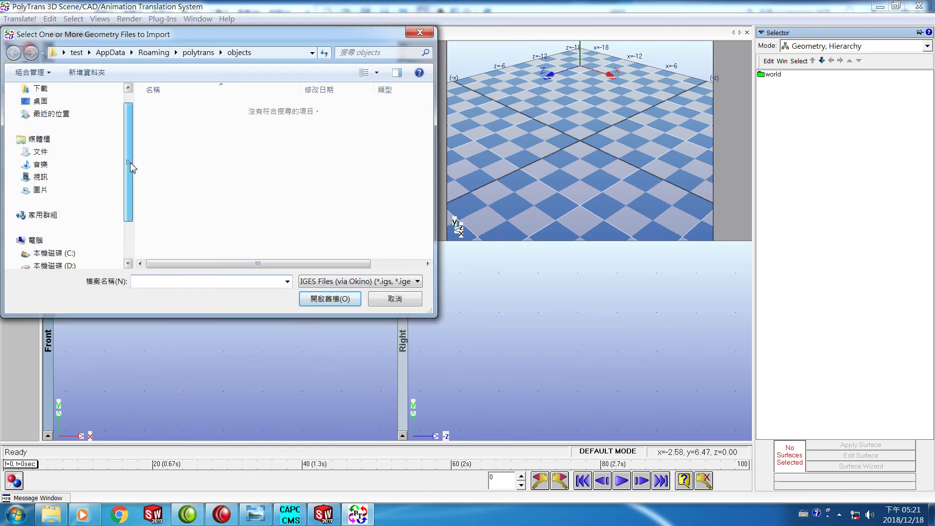
pyautogui.scroll(-2, 131, 167)
pyautogui.click(66, 215)
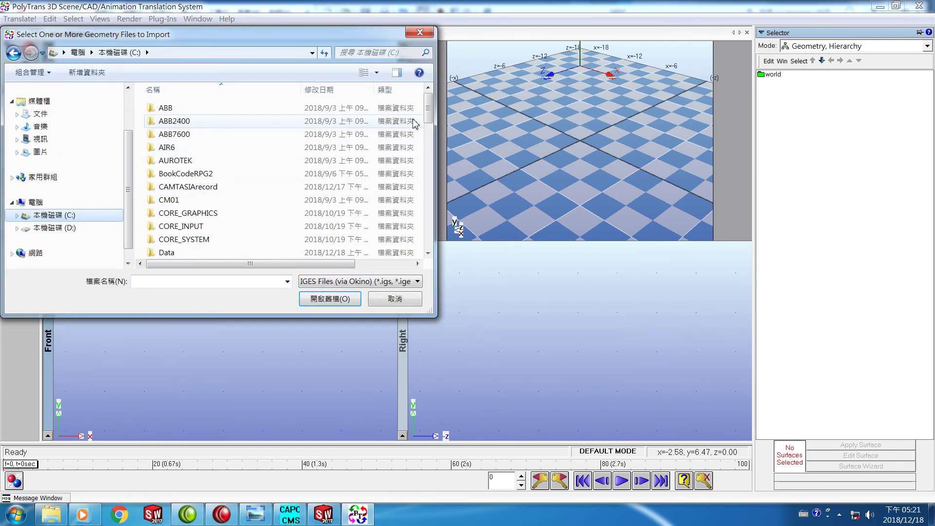
pyautogui.scroll(-10, 353, 190)
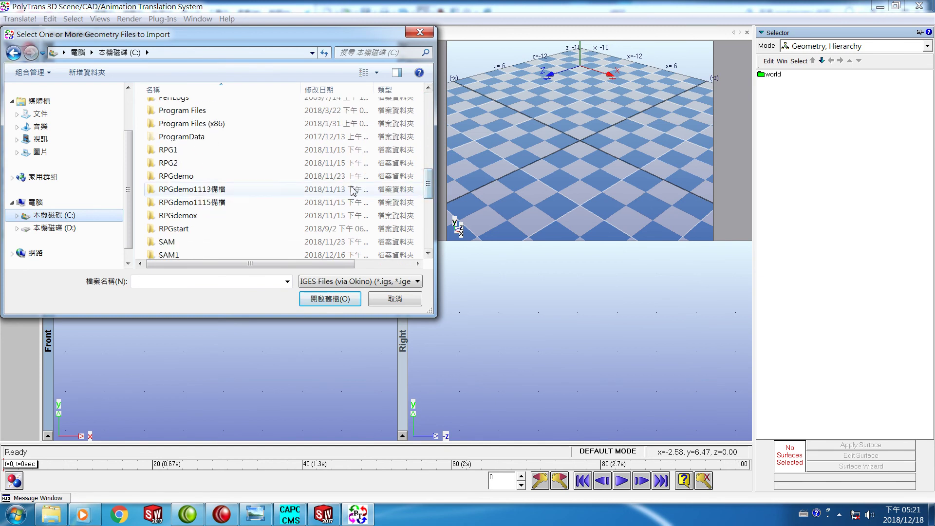
pyautogui.scroll(-1, 397, 182)
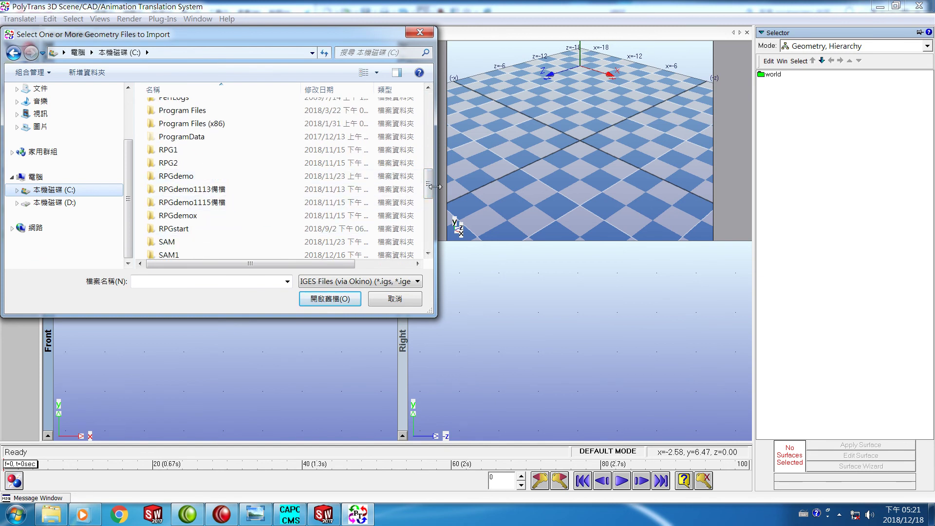
pyautogui.scroll(-4, 431, 192)
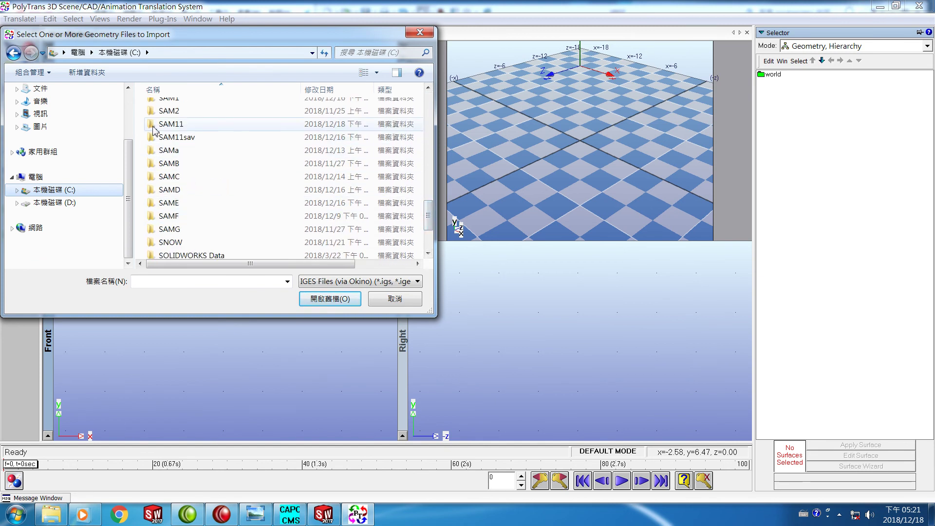
pyautogui.click(154, 126)
pyautogui.click(329, 298)
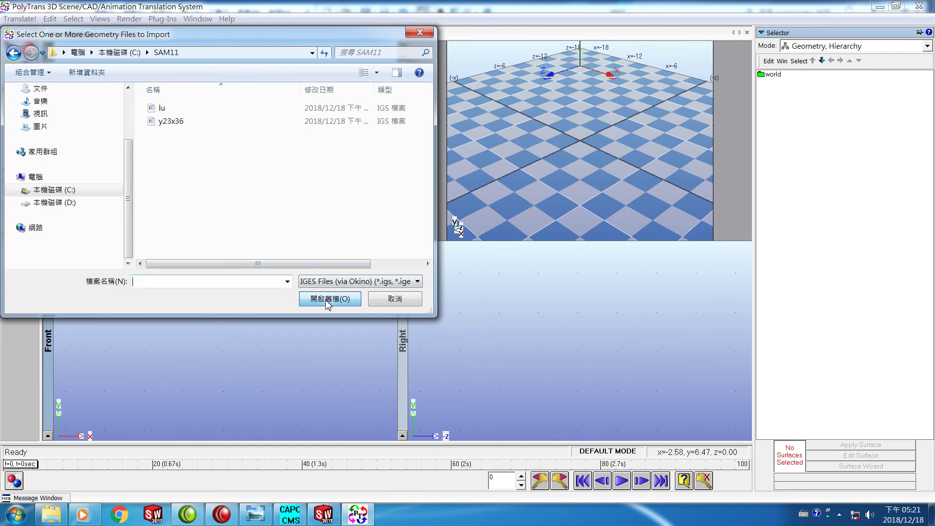
# - Import the IGES file lu, accepting the current import options
pyautogui.click(170, 112)
pyautogui.click(324, 300)
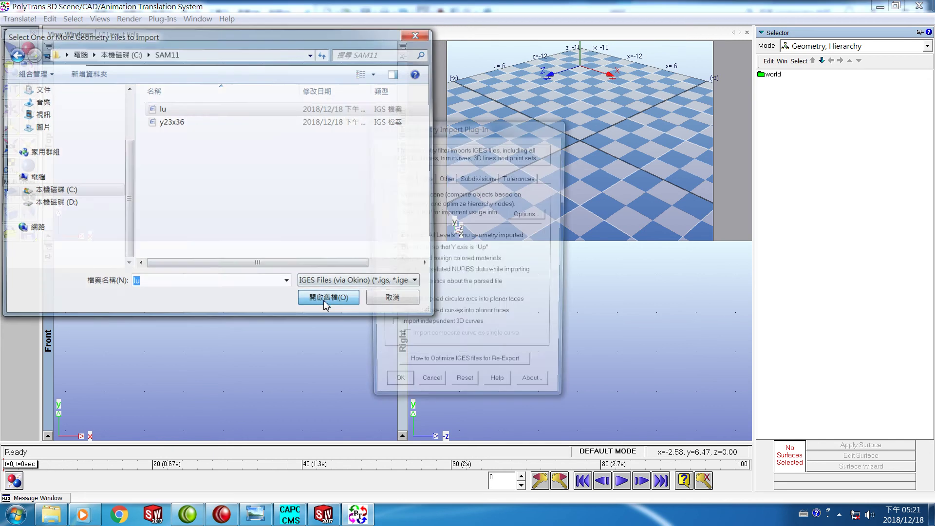
pyautogui.click(394, 390)
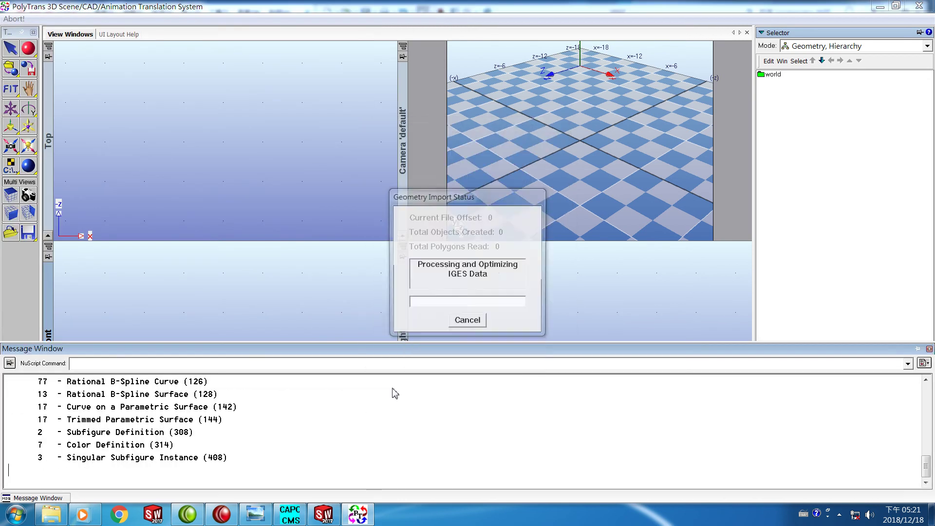
pyautogui.click(340, 241)
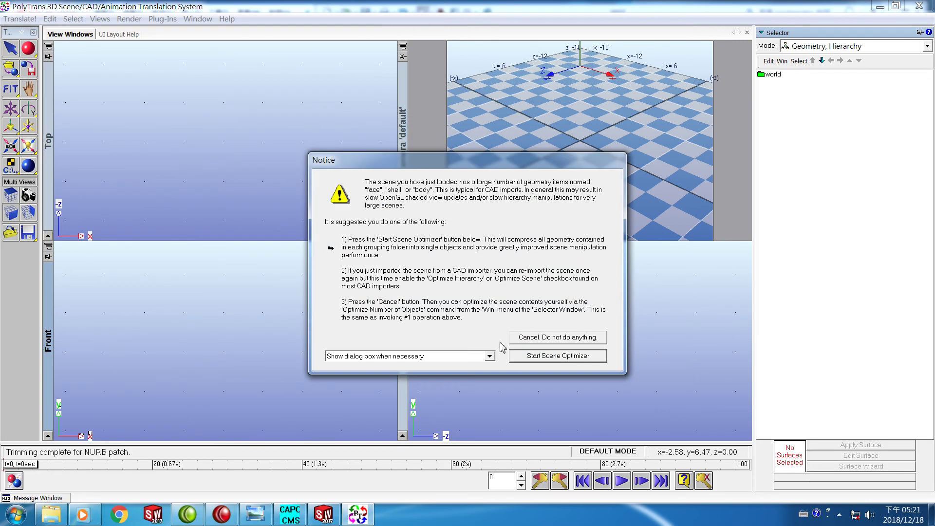
# - Run the Scene Optimizer with its current settings to merge each folder's geometry into a single object
pyautogui.click(531, 357)
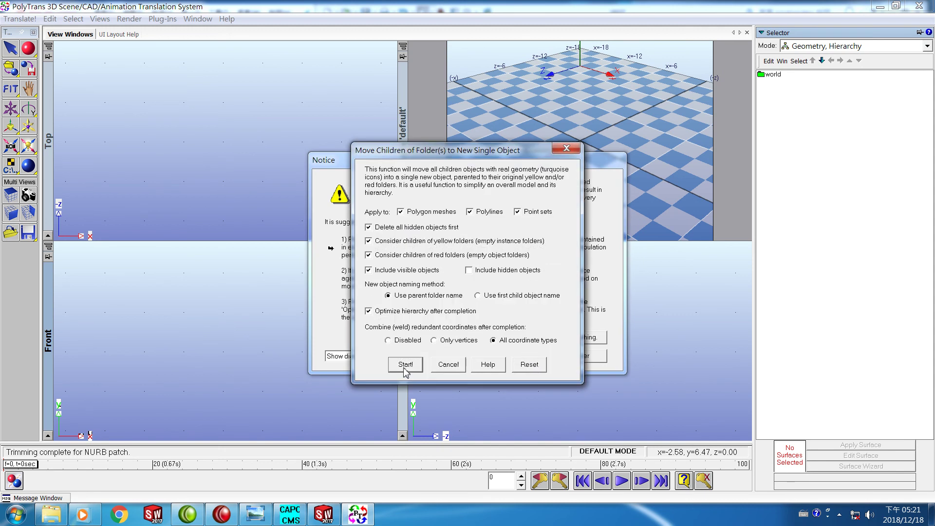
pyautogui.click(405, 365)
pyautogui.click(410, 298)
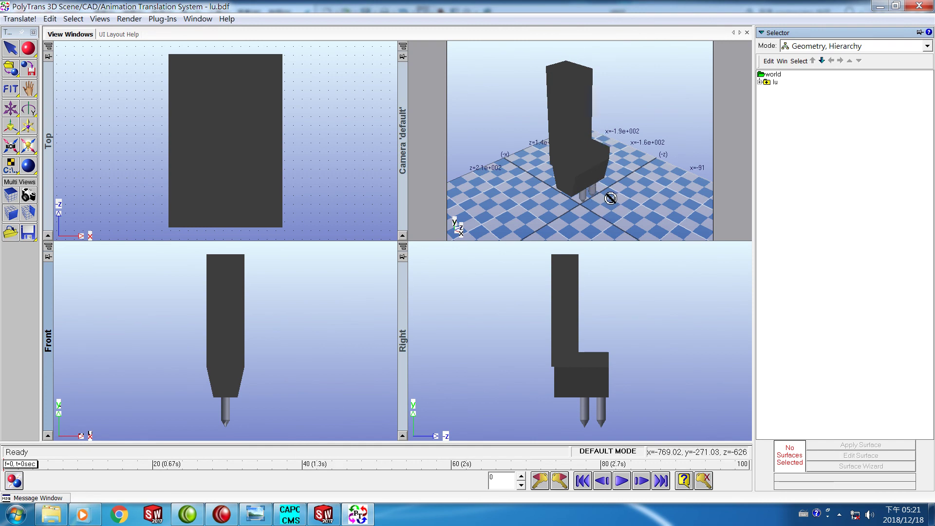
# - Export the optimized clamp jaw geometry as a binary DirectX file named lua in C:\SAM11, with the current mesh settings
pyautogui.click(23, 20)
pyautogui.moveTo(32, 73)
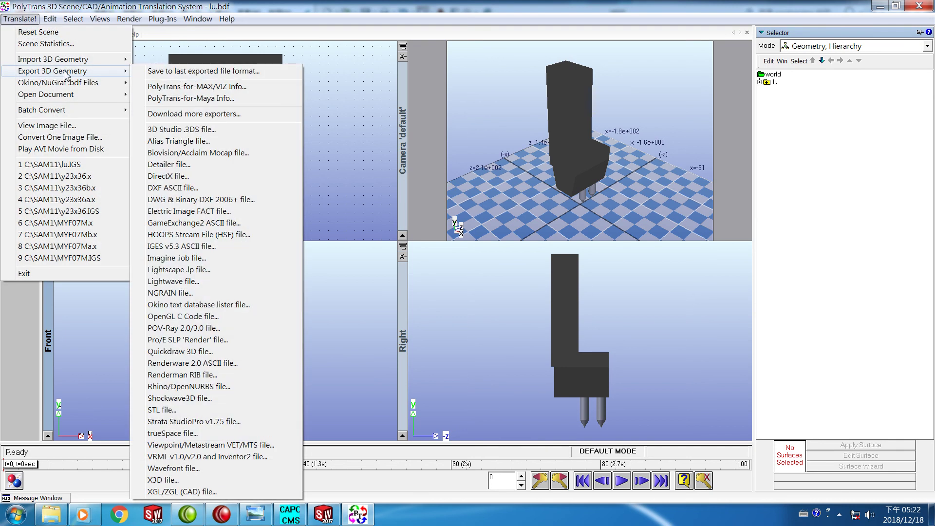
pyautogui.click(158, 181)
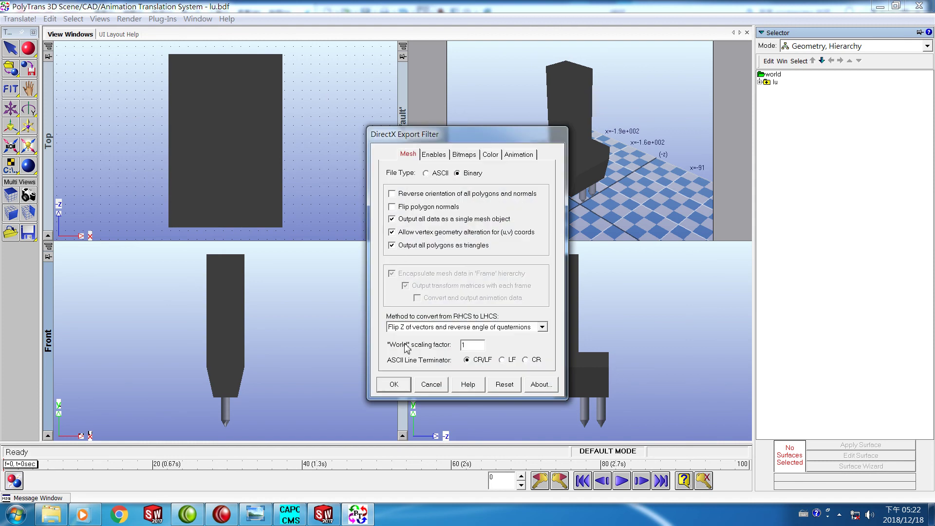
pyautogui.click(394, 384)
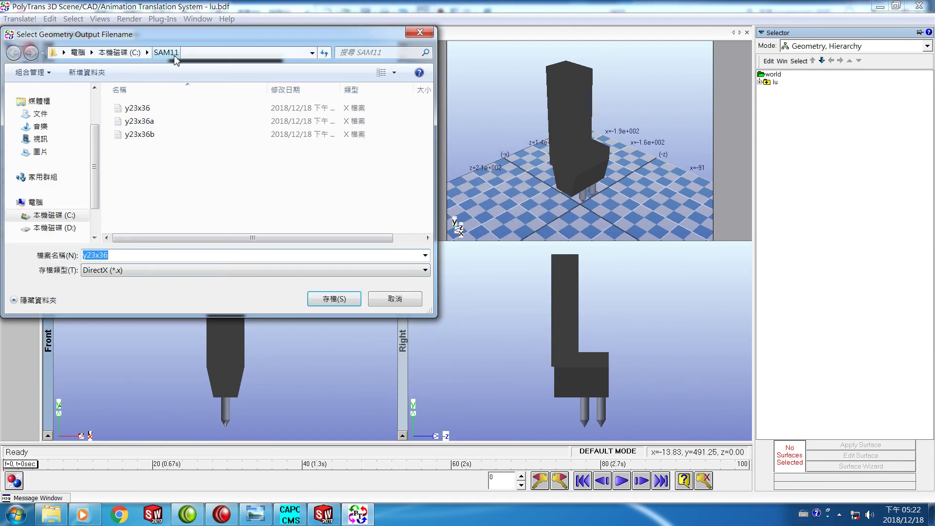
pyautogui.click(122, 253)
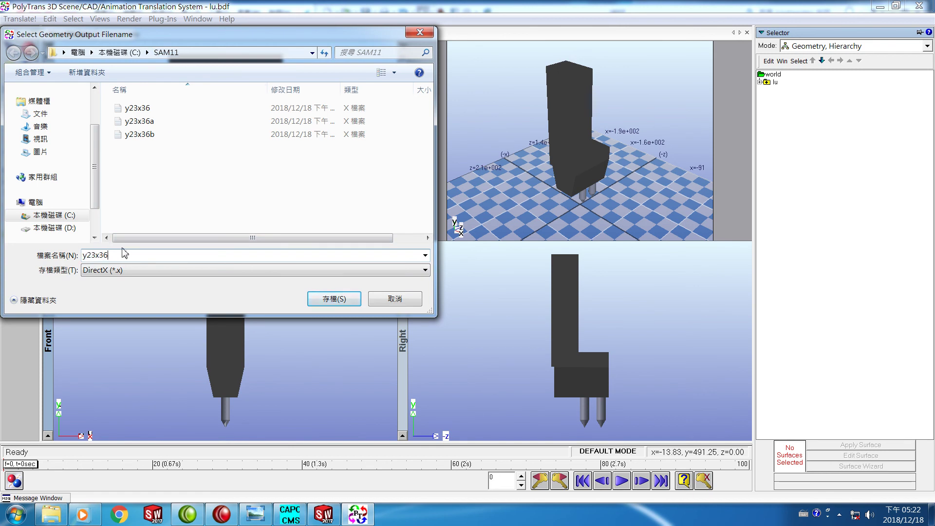
pyautogui.press('BackSpace')
pyautogui.press('BackSpace')
pyautogui.press('BackSpace')
pyautogui.write('lua')
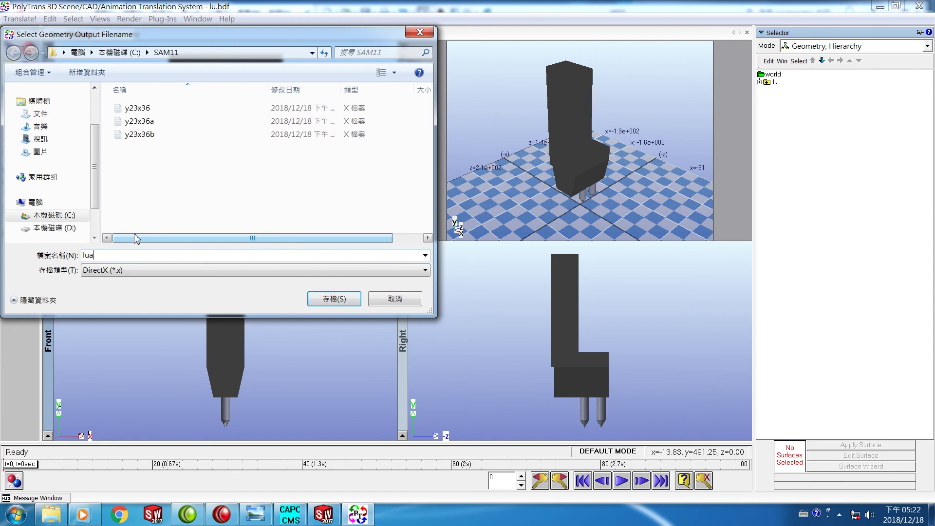
pyautogui.press('Return')
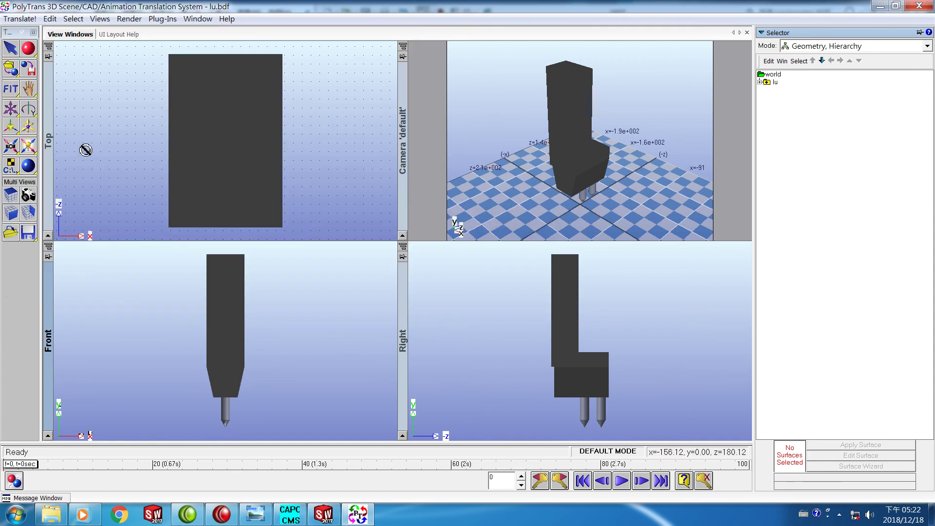
# - Export the geometry again as DirectX file lub, enabling Reverse orientation of all polygons and normals and Flip polygon normals
pyautogui.click(20, 22)
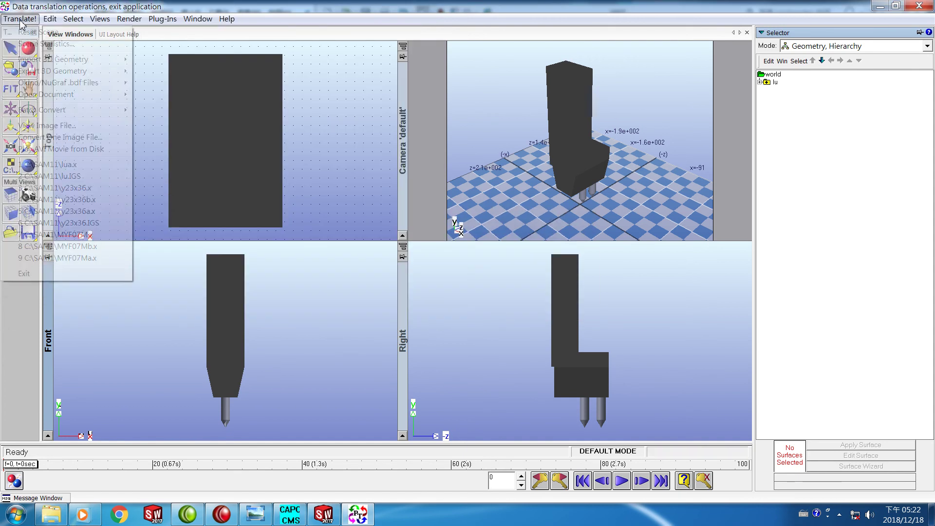
pyautogui.moveTo(51, 73)
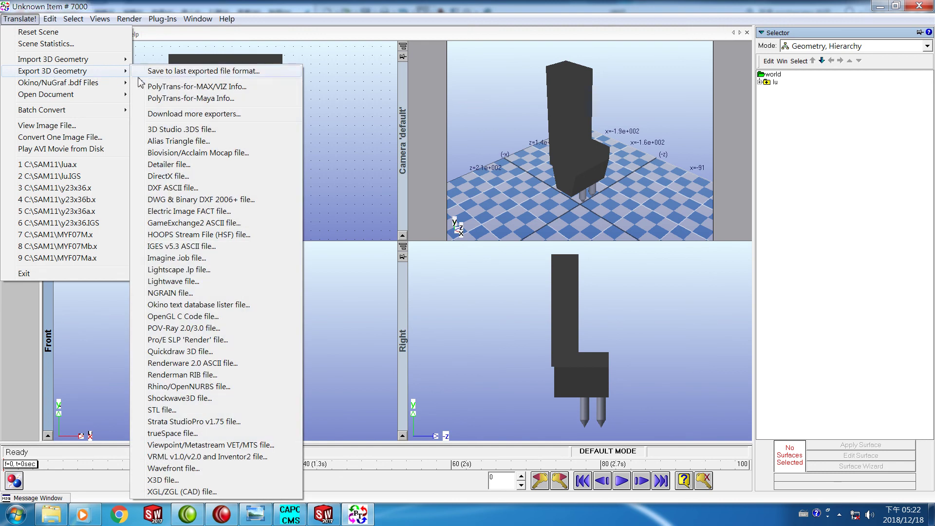
pyautogui.click(169, 176)
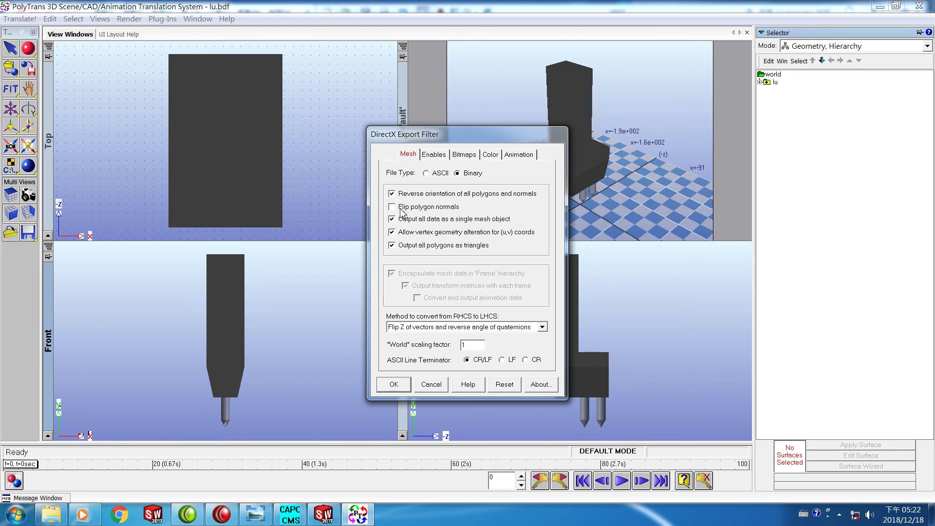
pyautogui.click(401, 209)
pyautogui.click(394, 385)
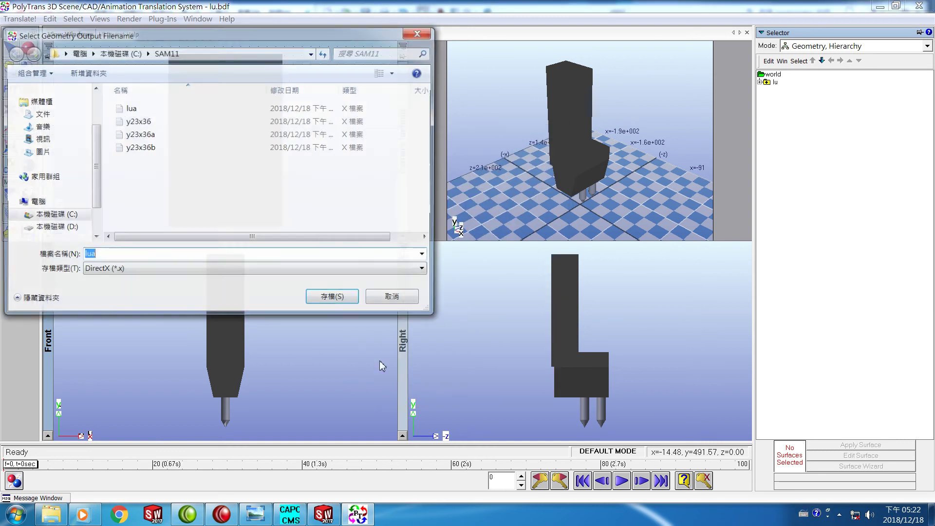
pyautogui.write('lub')
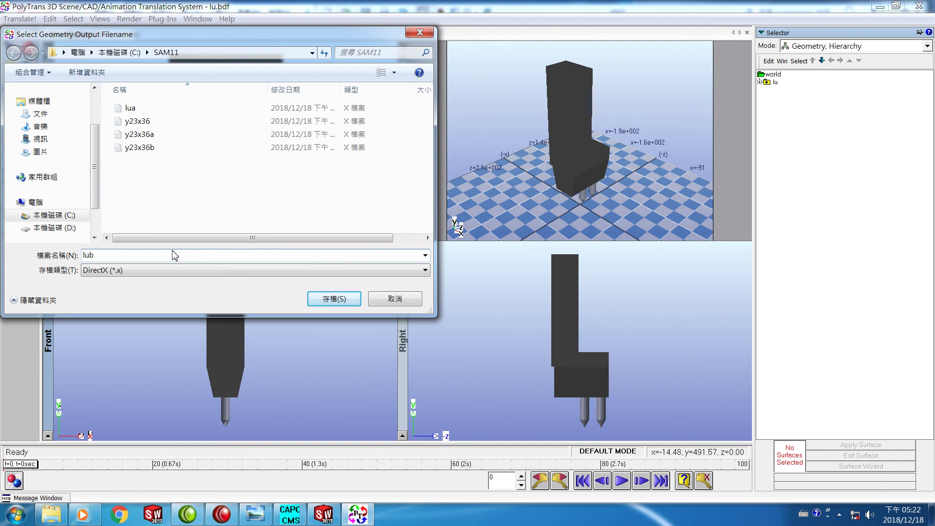
pyautogui.press('Return')
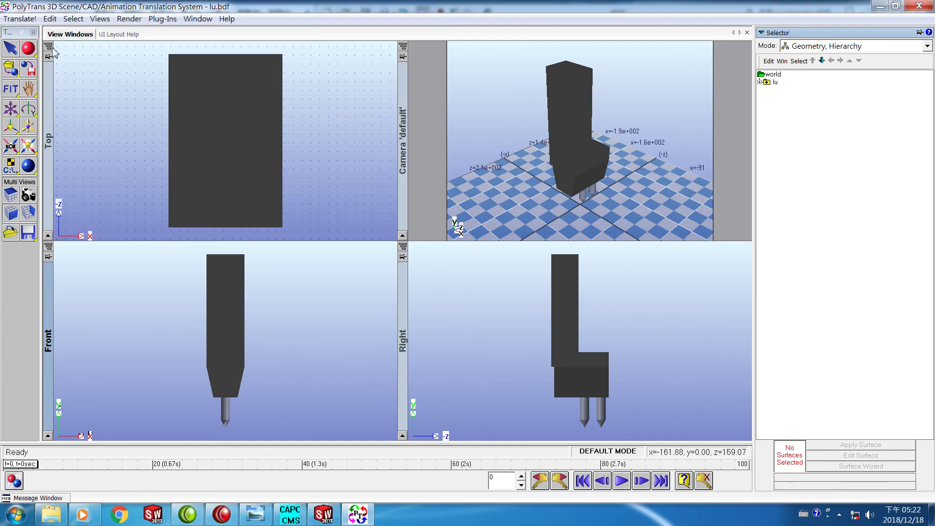
# - Reset the scene without saving the changes to lu.bdf
pyautogui.click(19, 19)
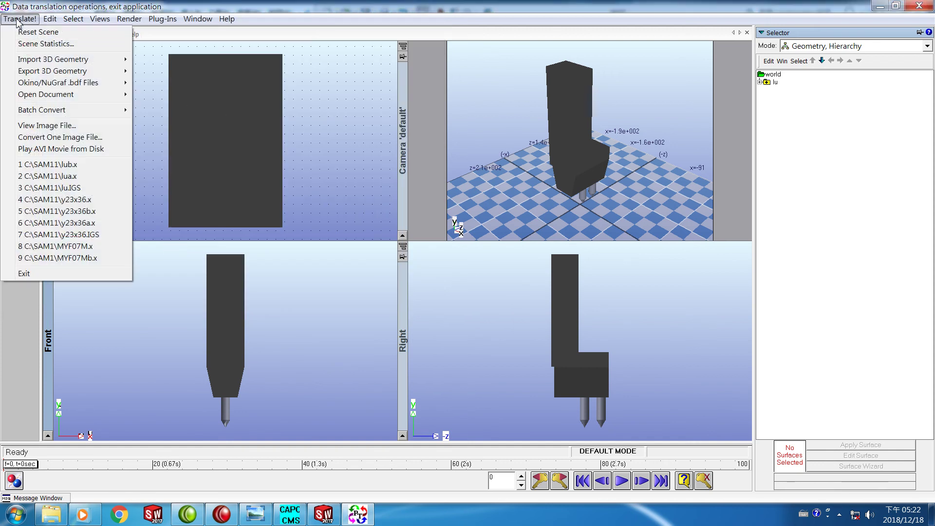
pyautogui.click(48, 32)
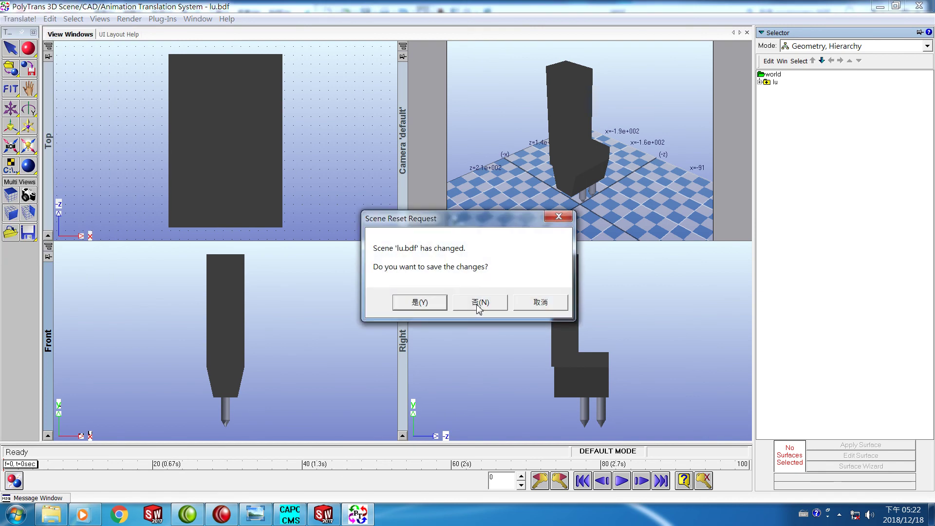
pyautogui.click(479, 303)
# - Start a DirectX file import and browse to the folder C:\SAM11
pyautogui.click(20, 20)
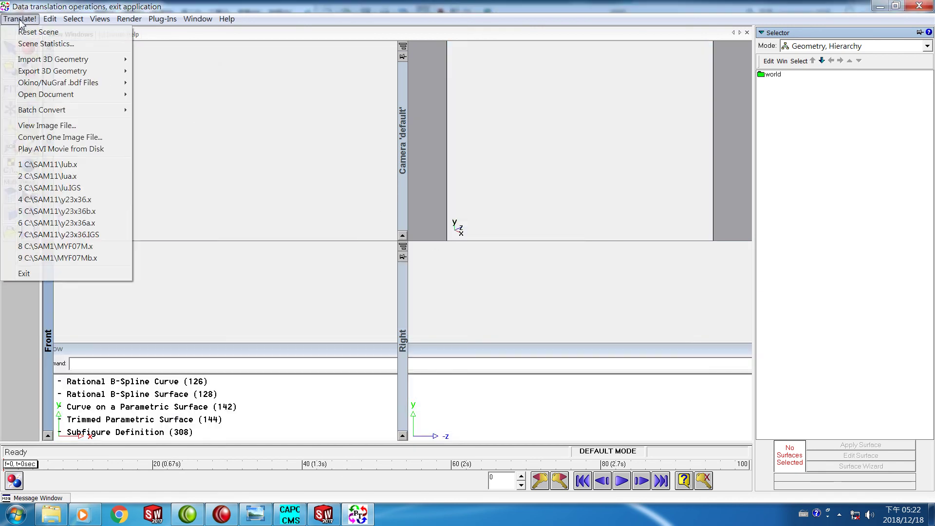
pyautogui.moveTo(54, 59)
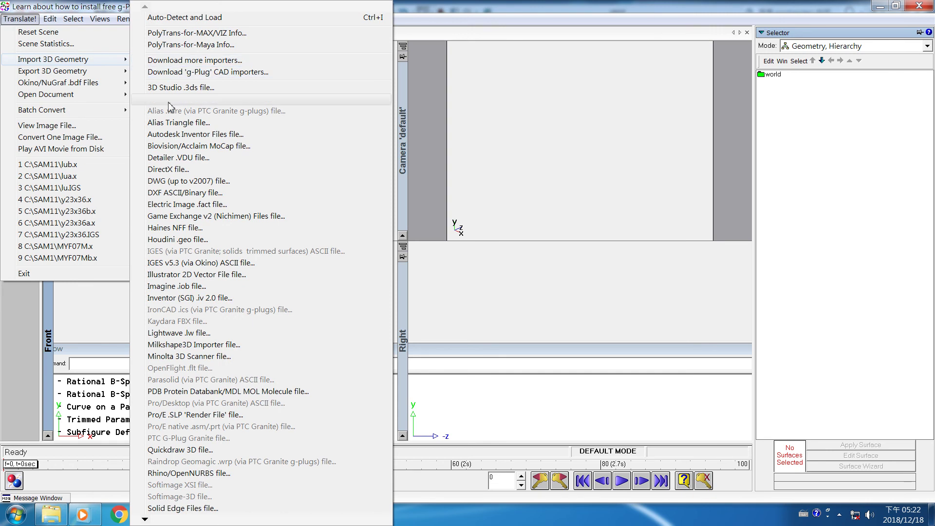
pyautogui.click(168, 169)
pyautogui.scroll(-3, 128, 246)
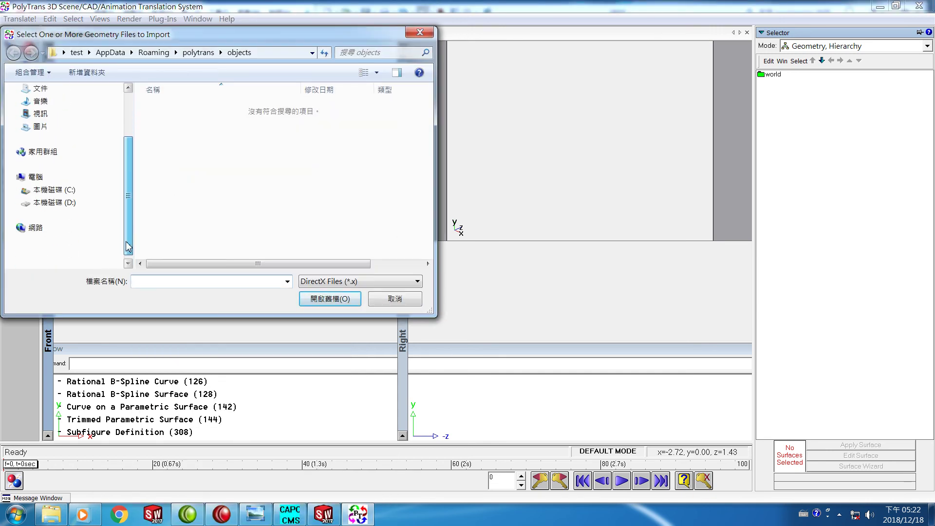
pyautogui.scroll(2, 73, 229)
pyautogui.click(53, 215)
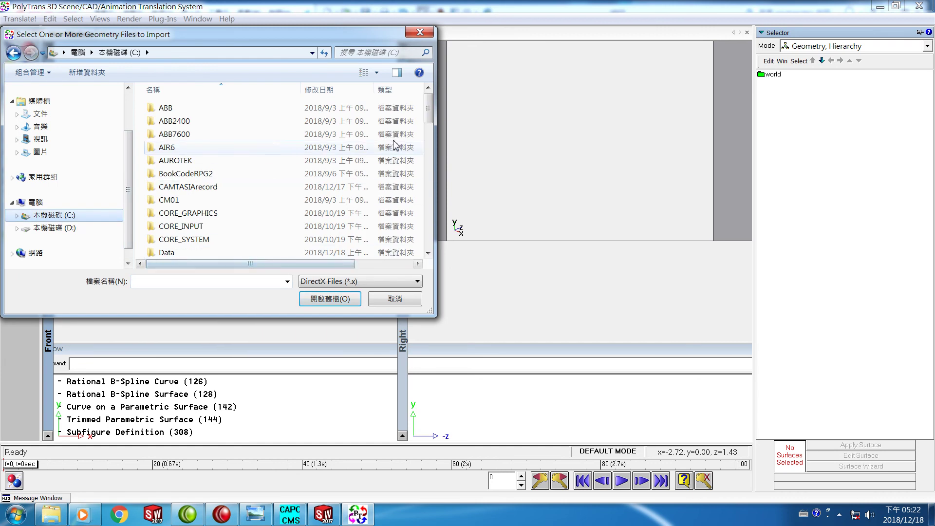
pyautogui.scroll(-10, 271, 204)
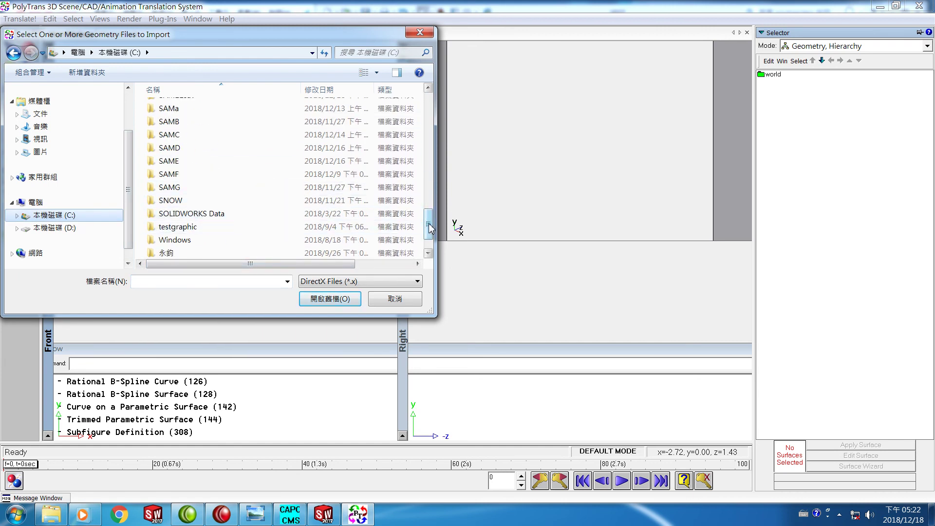
pyautogui.scroll(3, 417, 226)
pyautogui.click(169, 207)
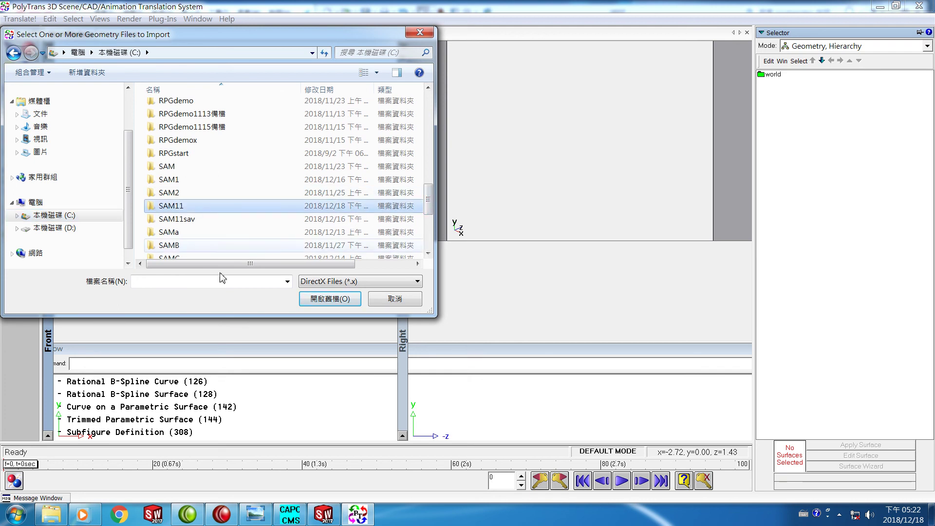
pyautogui.click(310, 300)
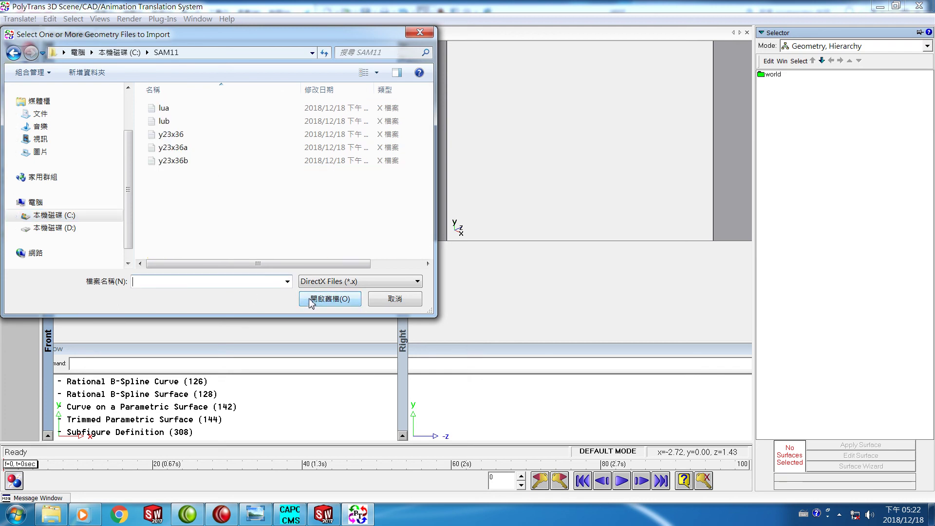
# - Import the DirectX file lua into the empty scene, accepting the current import options
pyautogui.doubleClick(167, 109)
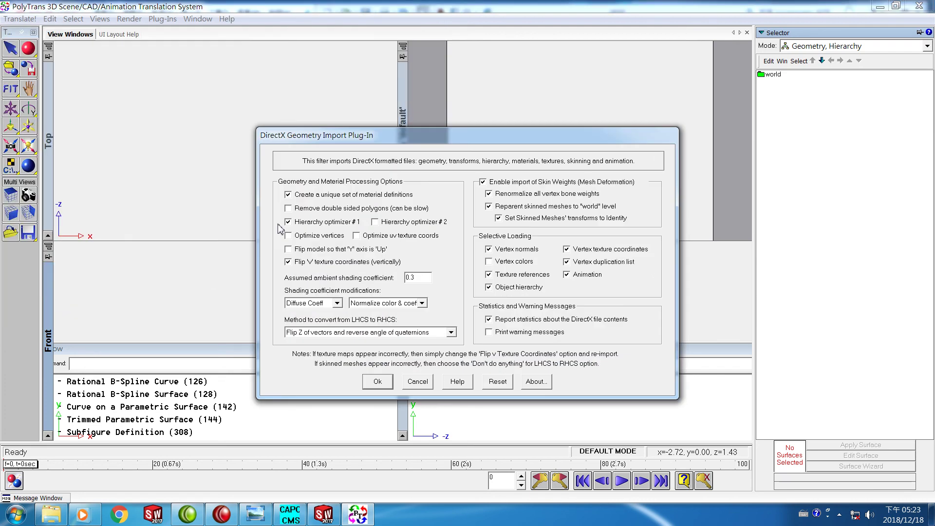
pyautogui.click(377, 382)
pyautogui.click(414, 293)
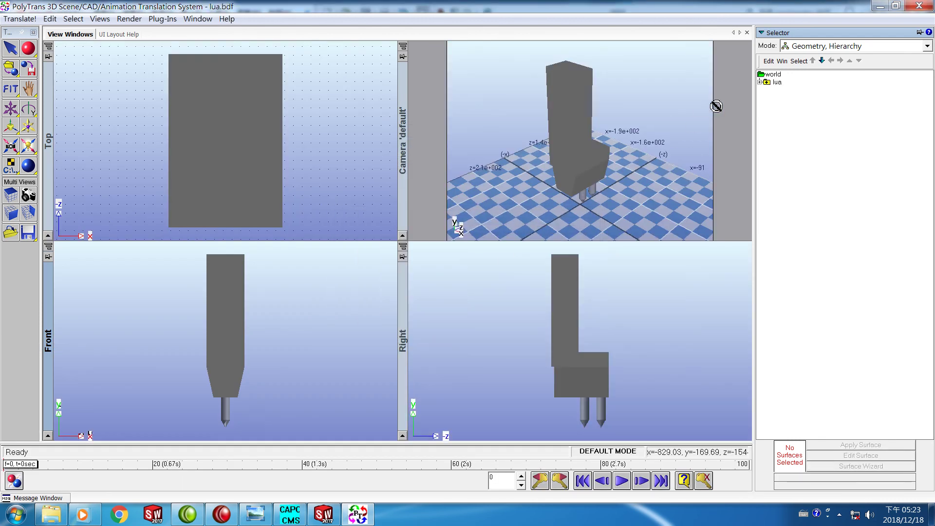
# - Import the DirectX file lub into the same scene alongside lua, accepting the current import options
pyautogui.click(22, 19)
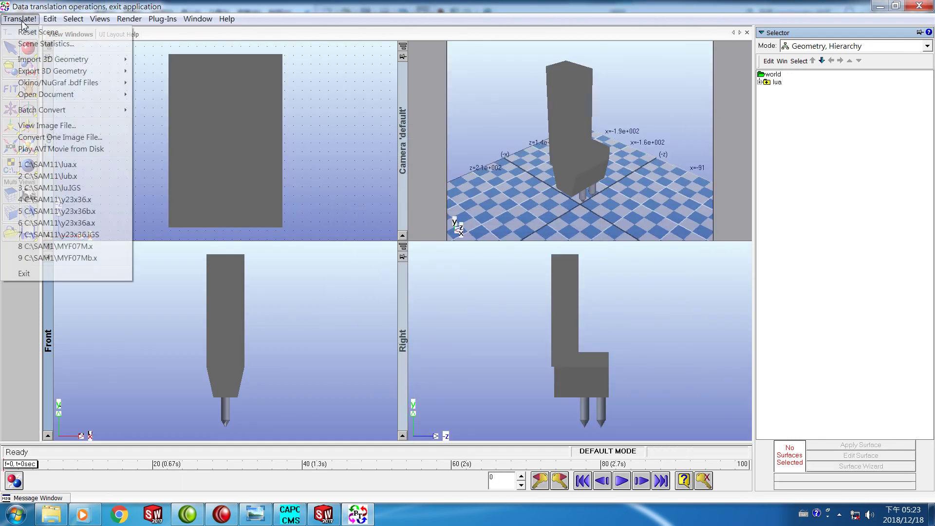
pyautogui.moveTo(58, 58)
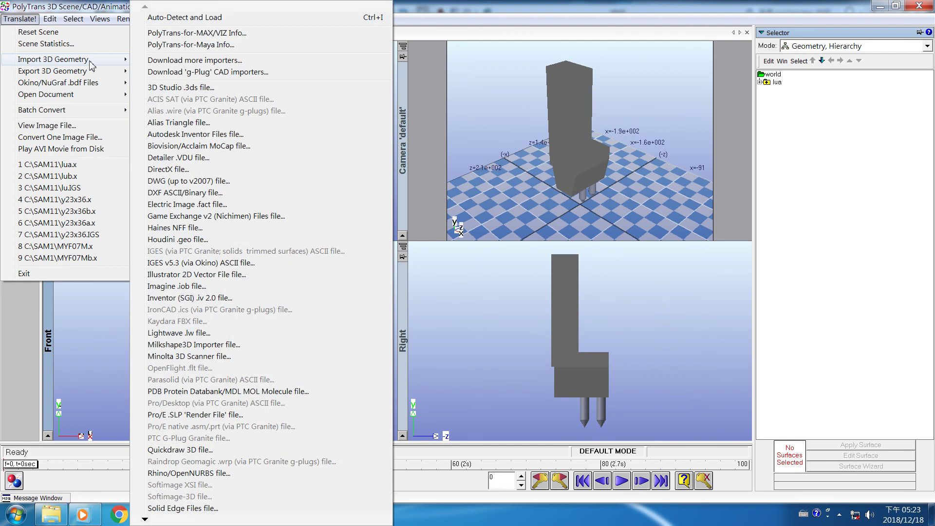
pyautogui.click(167, 170)
pyautogui.click(165, 122)
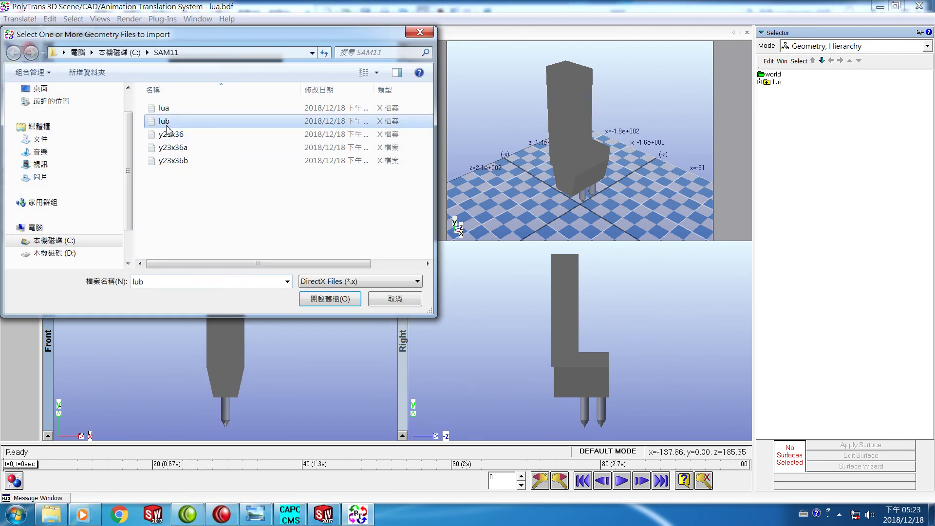
pyautogui.click(327, 299)
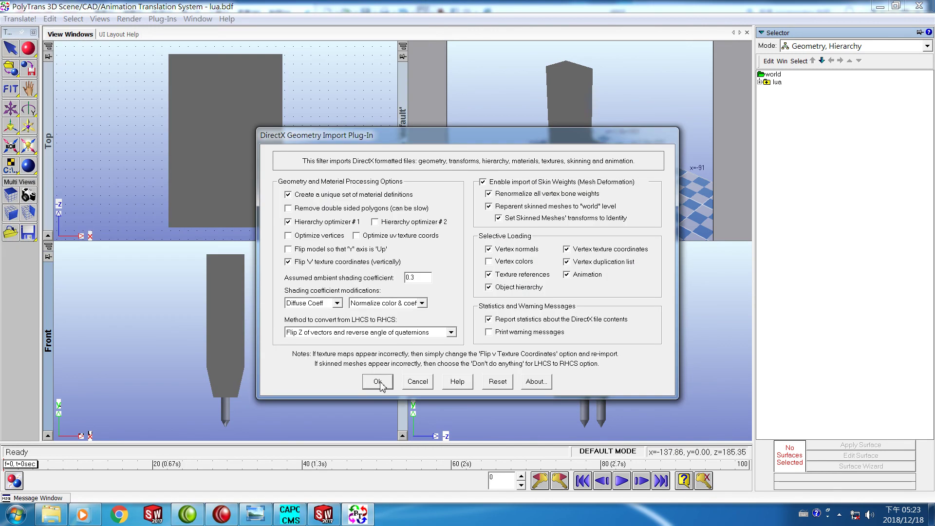
pyautogui.click(378, 381)
pyautogui.click(413, 295)
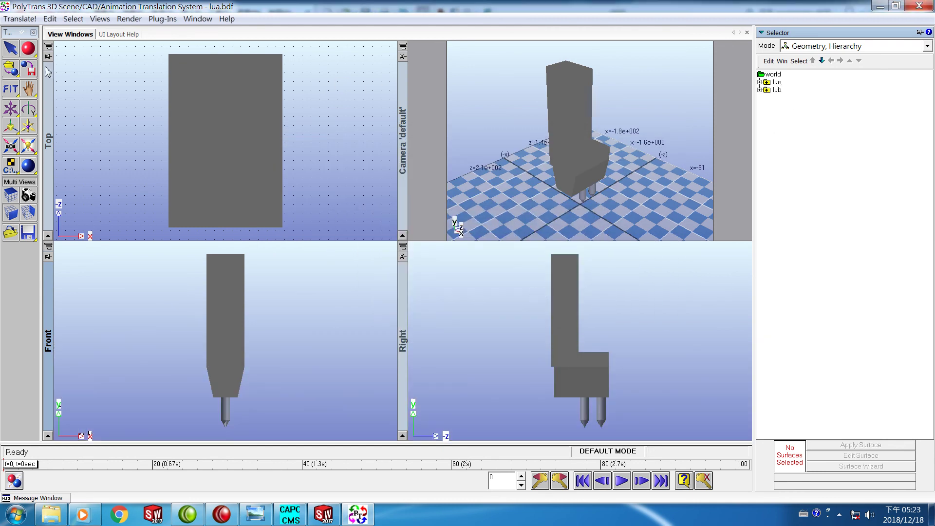
# - Export the combined lua and lub geometry as one DirectX file in C:\SAM11, with Reverse orientation of all polygons and normals off
pyautogui.click(20, 19)
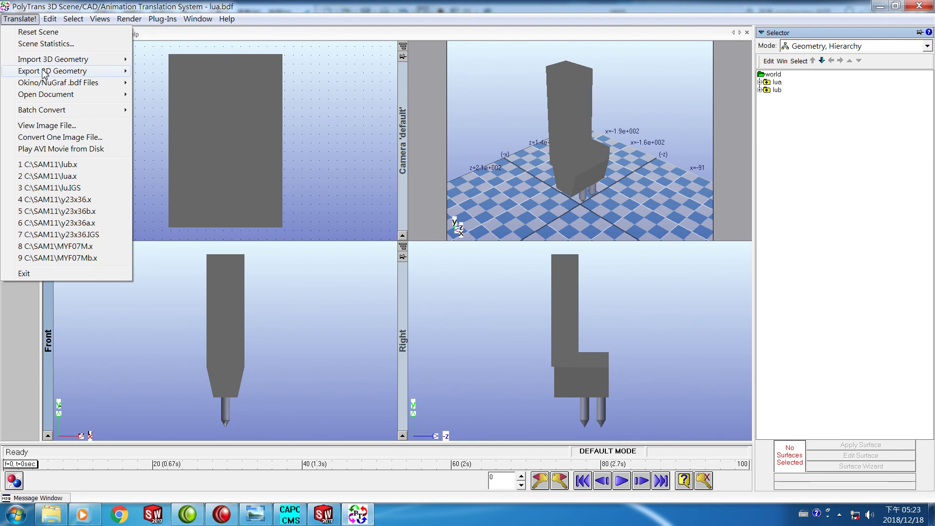
pyautogui.moveTo(44, 74)
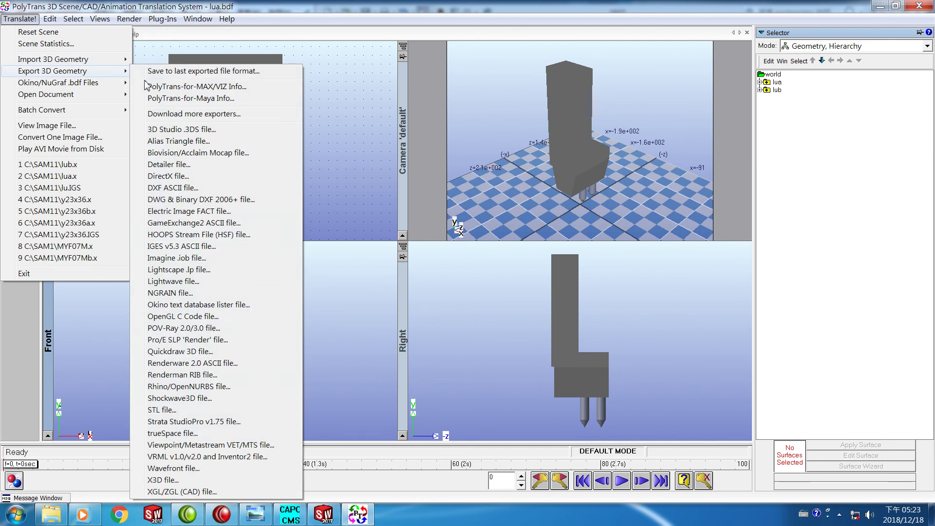
pyautogui.click(168, 176)
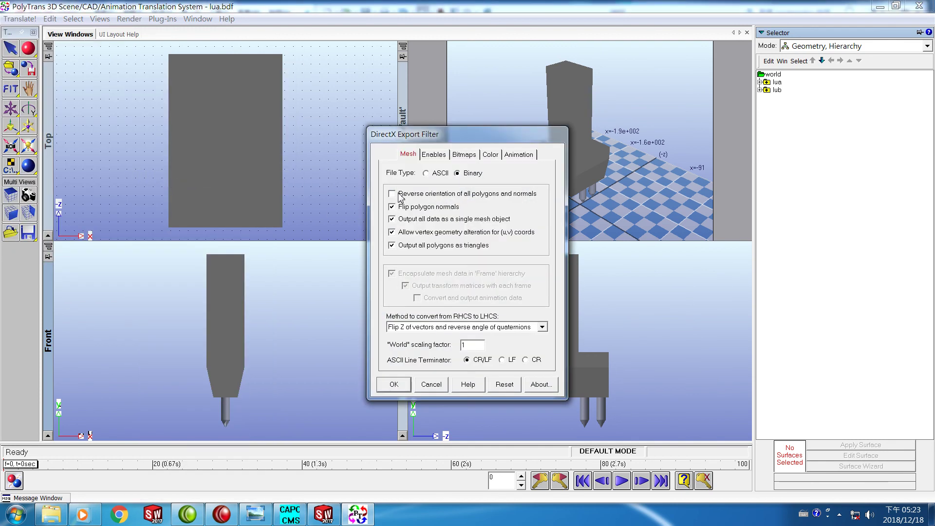
pyautogui.click(392, 386)
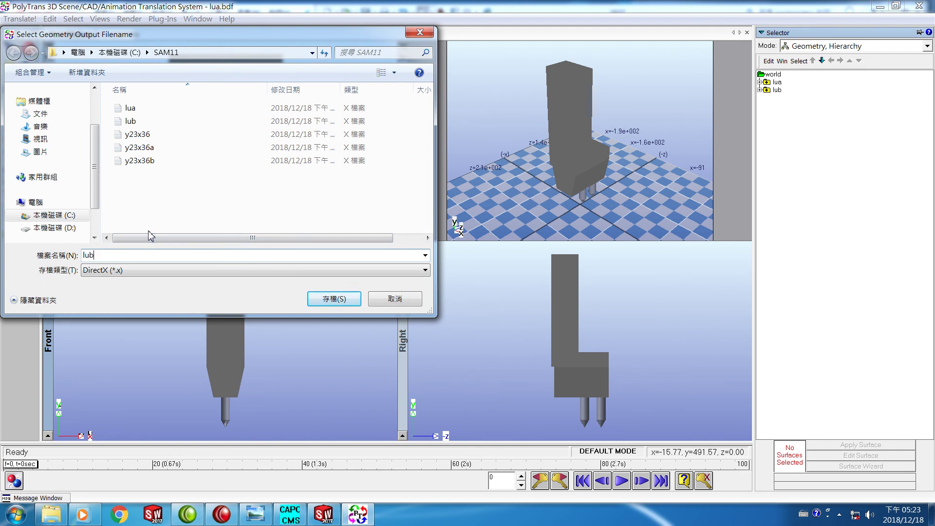
pyautogui.press('Return')
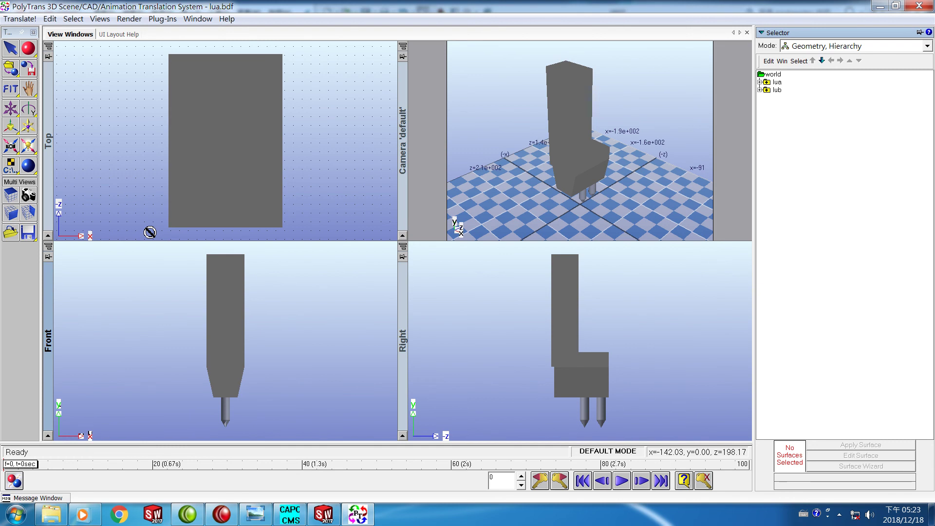
# - Switch to the file manager and open the folder C:\SAM11
pyautogui.click(55, 515)
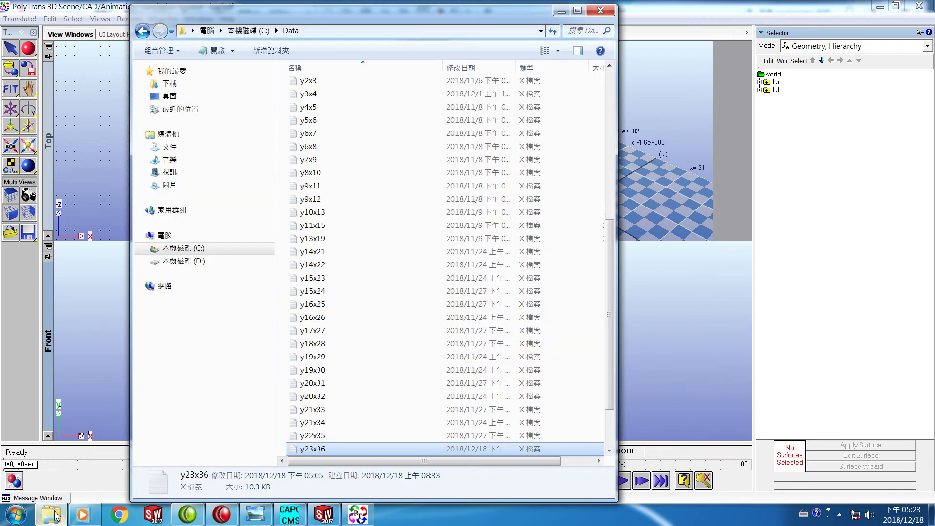
pyautogui.click(202, 249)
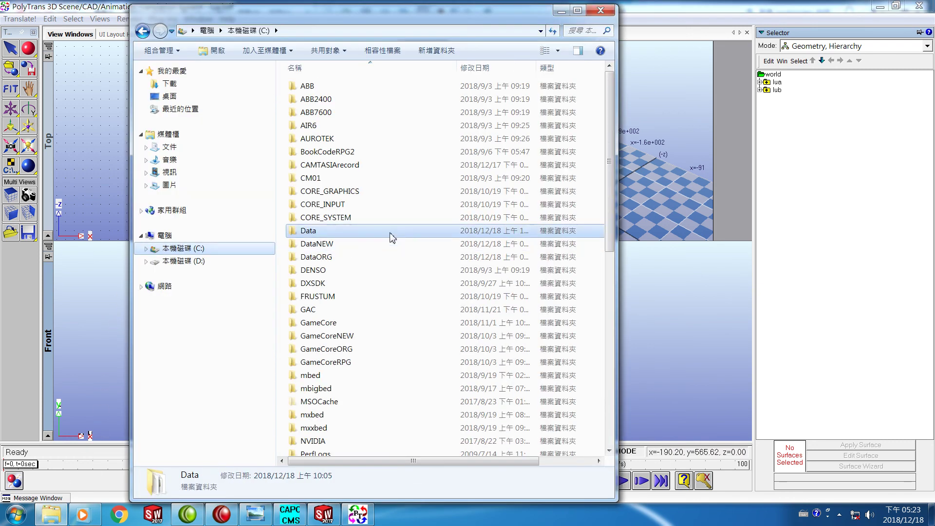
pyautogui.moveTo(610, 181); pyautogui.dragTo(611, 273)
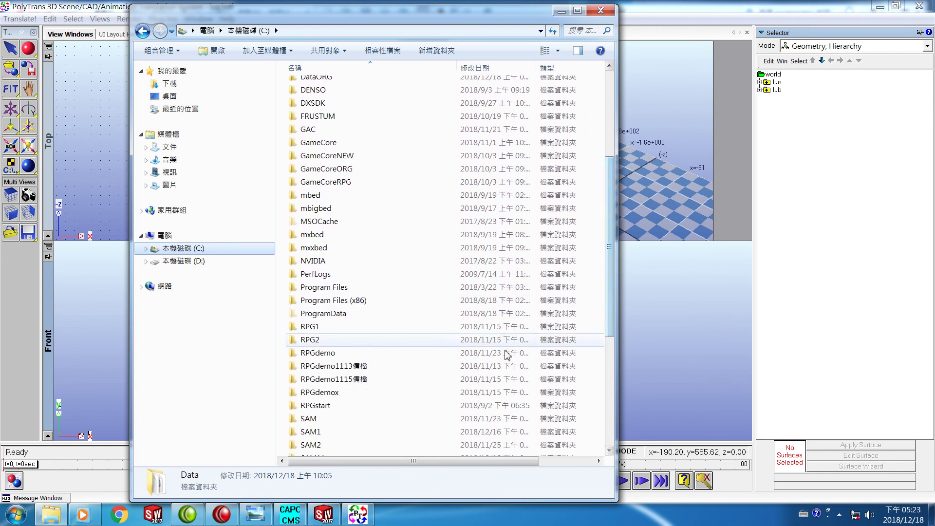
pyautogui.moveTo(609, 328); pyautogui.dragTo(608, 375)
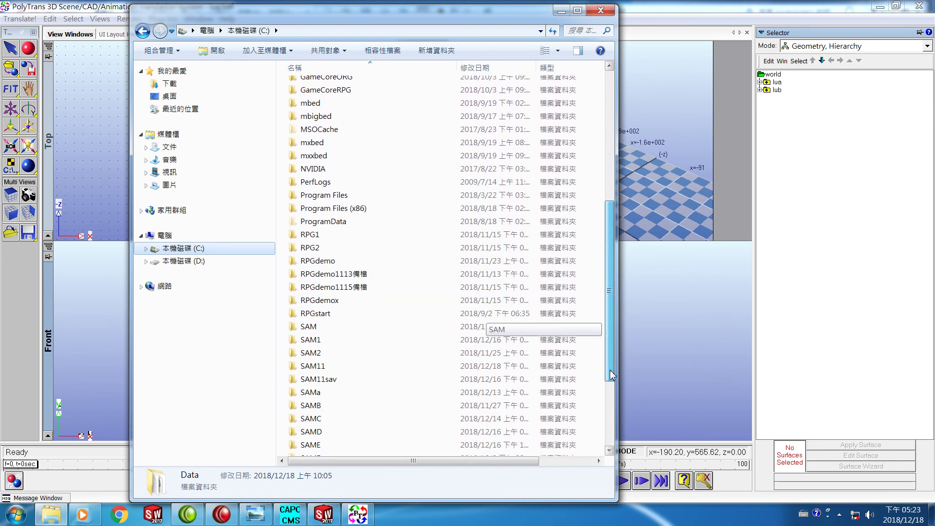
pyautogui.click(296, 363)
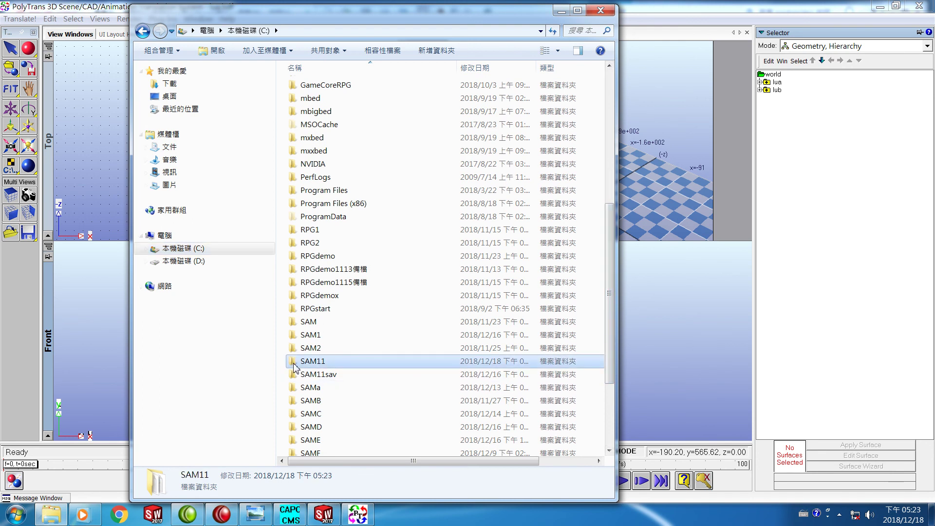
pyautogui.doubleClick(296, 362)
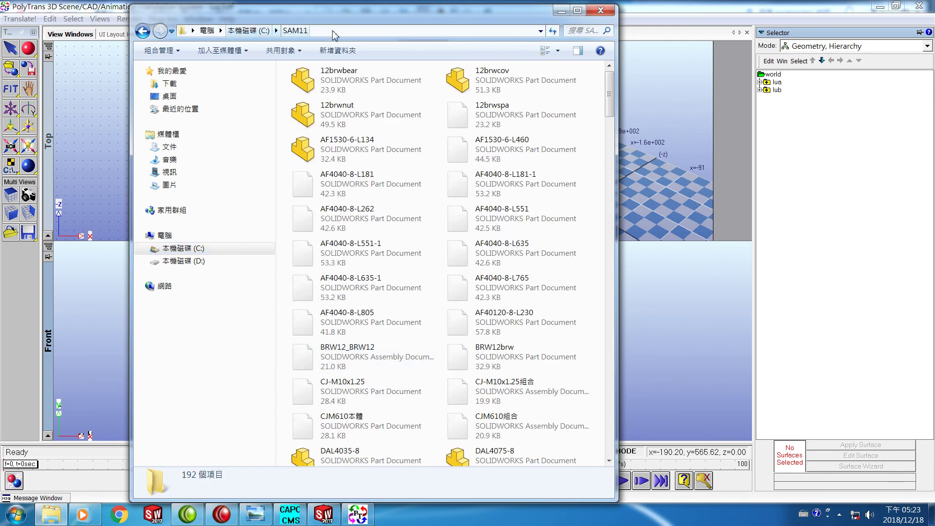
# - Search the SAM11 folder for lu and copy the DirectX file lu.x
pyautogui.click(580, 32)
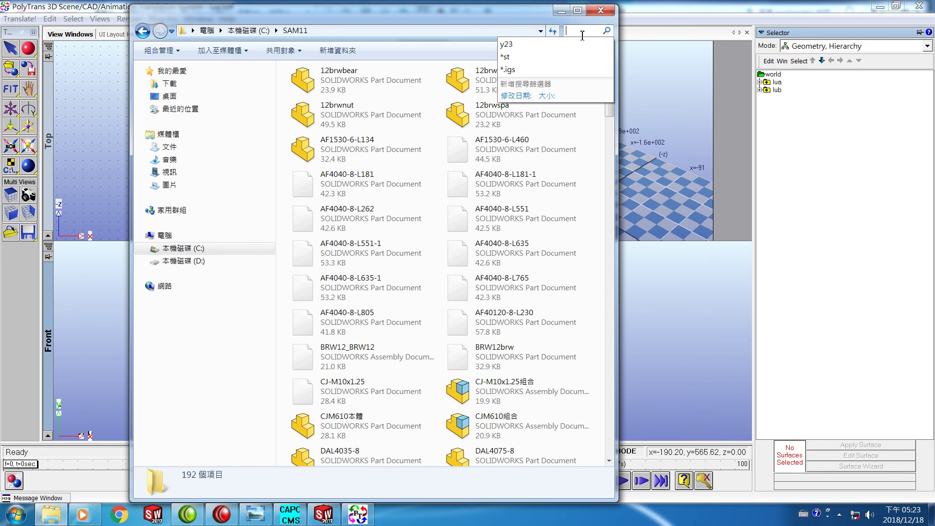
pyautogui.write('lu')
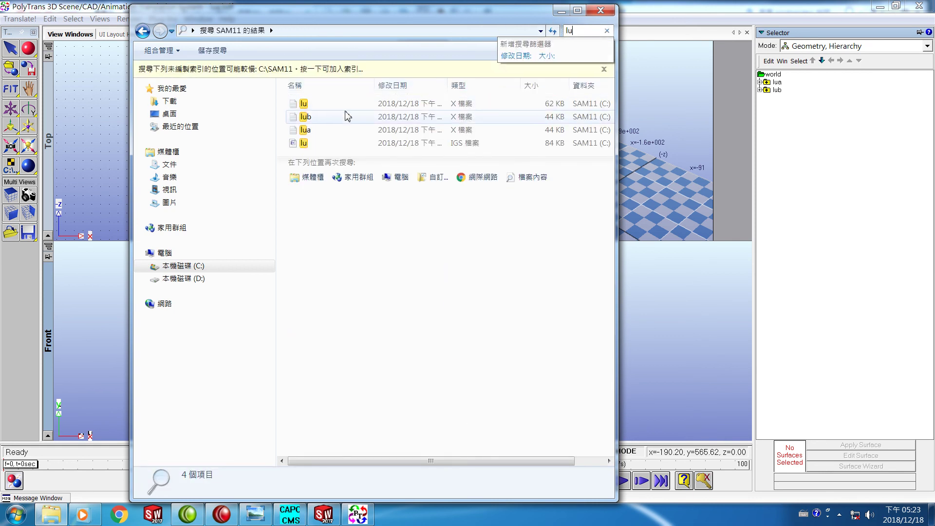
pyautogui.click(303, 106)
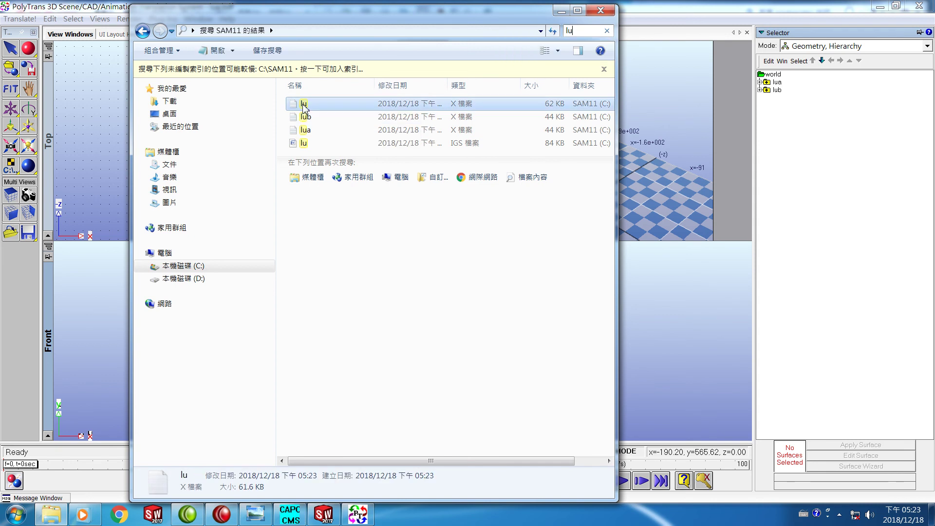
pyautogui.rightClick(303, 106)
pyautogui.click(334, 239)
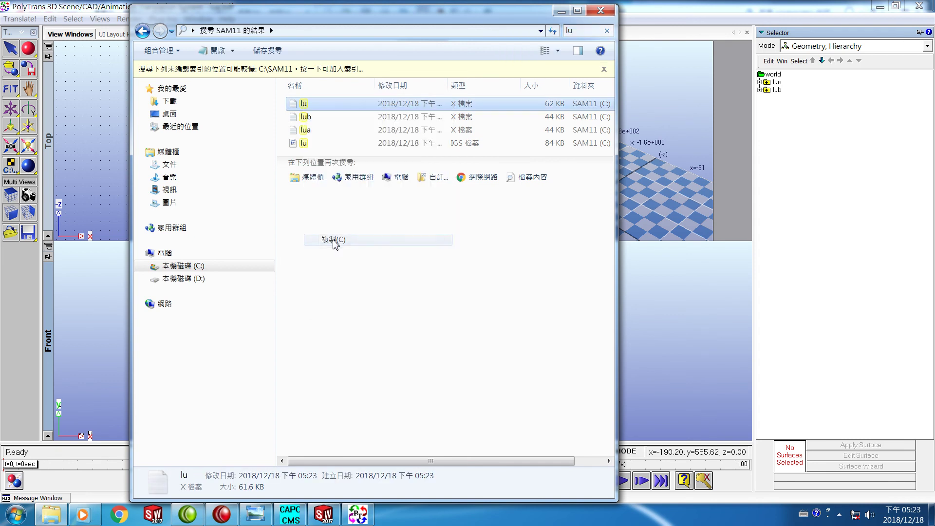
# - Paste lu.x into C:\Data, replacing the existing file of the same name
pyautogui.click(186, 265)
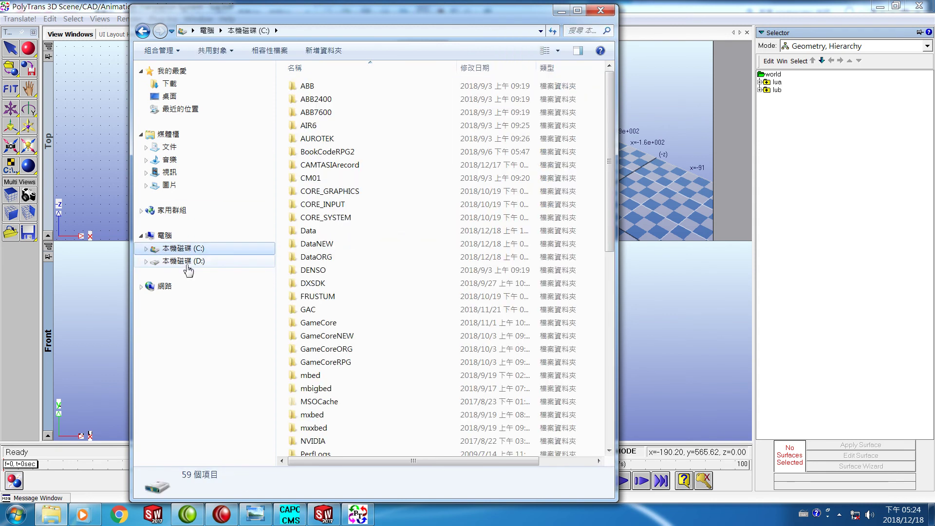
pyautogui.click(298, 232)
pyautogui.doubleClick(297, 233)
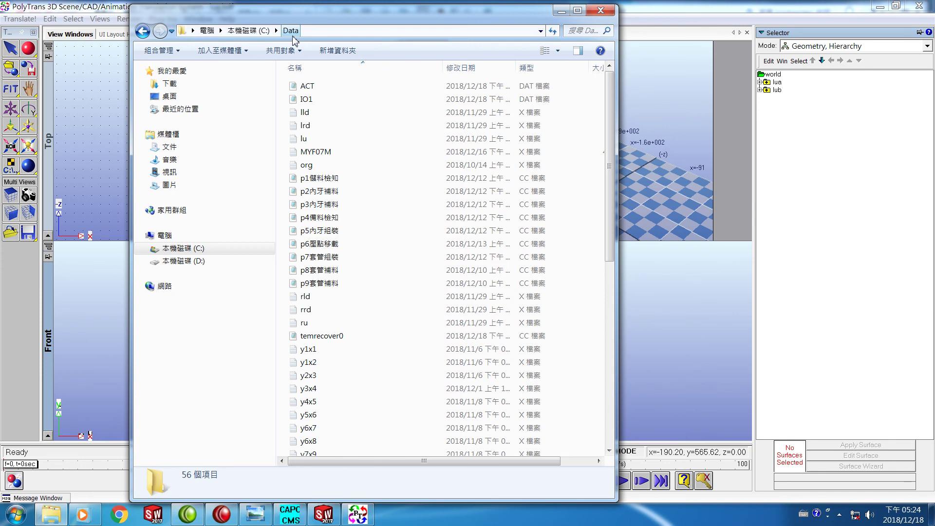
pyautogui.rightClick(392, 172)
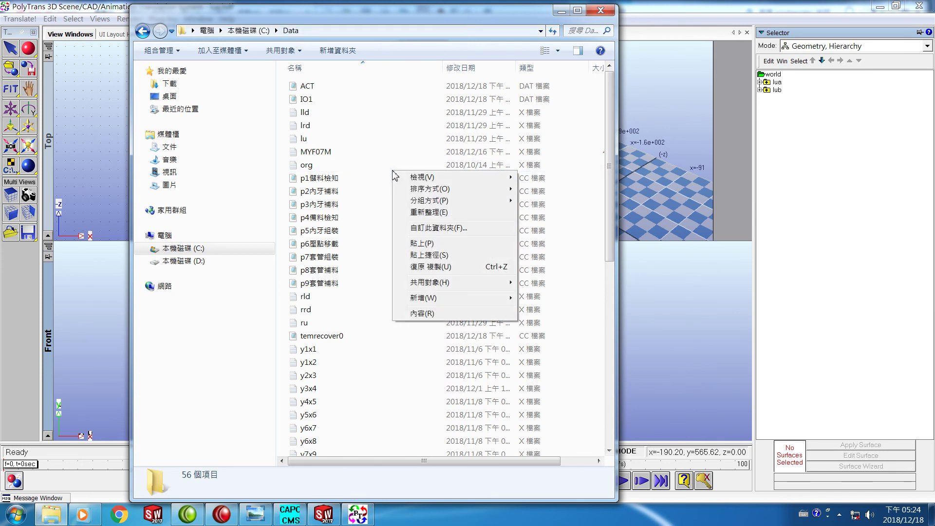
pyautogui.click(416, 245)
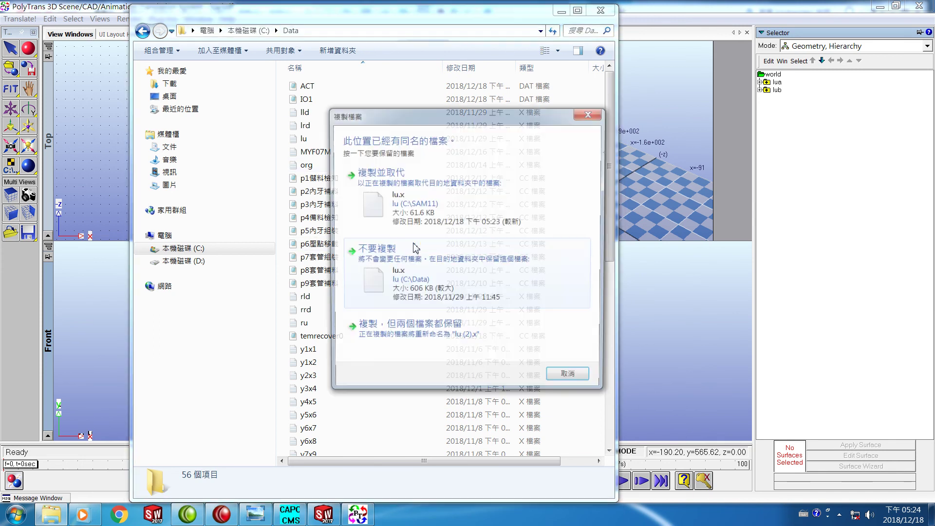
pyautogui.click(383, 187)
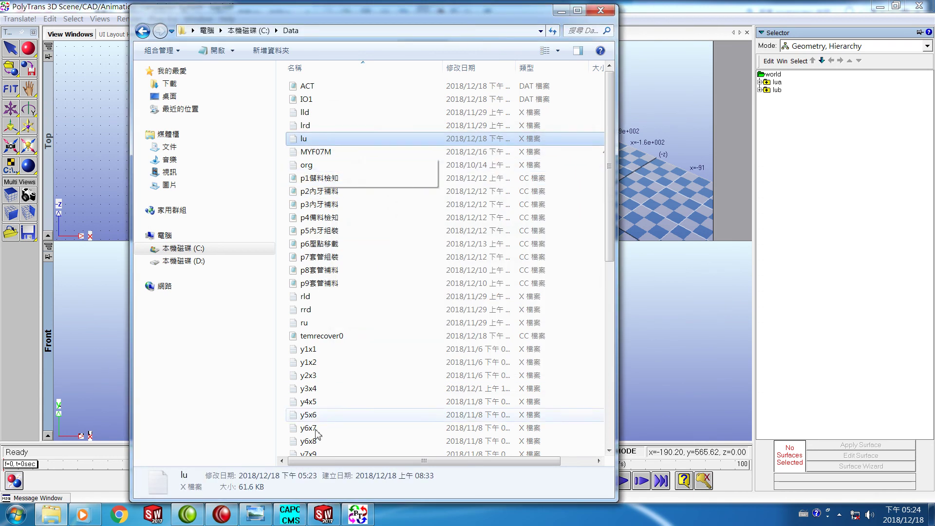
# - Switch to CAPPCHCMS, clear the current scene and load the scenery file yf7new from C:\Data
pyautogui.click(292, 512)
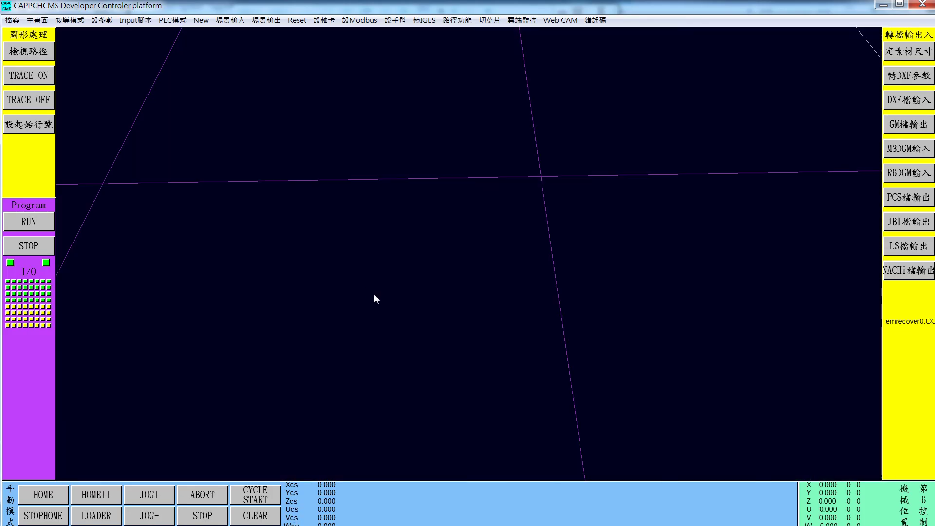
pyautogui.scroll(-5, 373, 380)
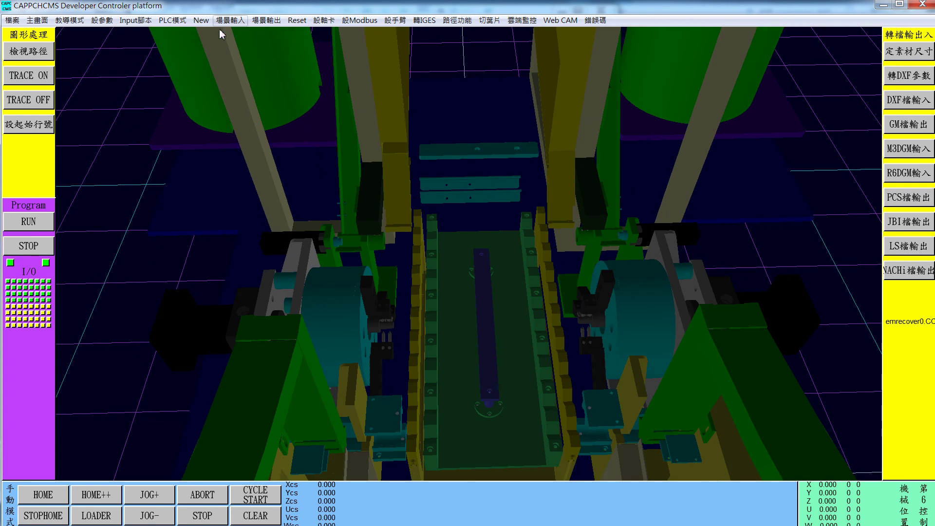
pyautogui.click(201, 22)
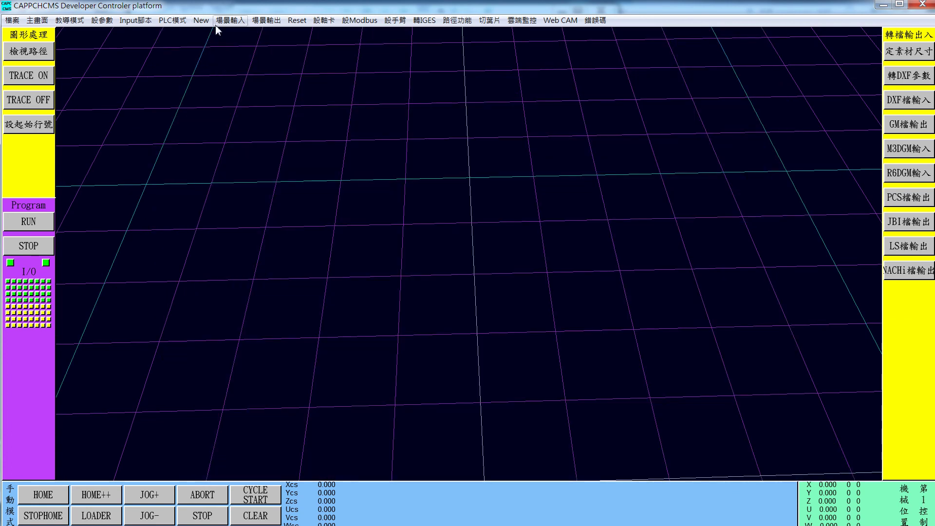
pyautogui.click(232, 21)
pyautogui.click(252, 33)
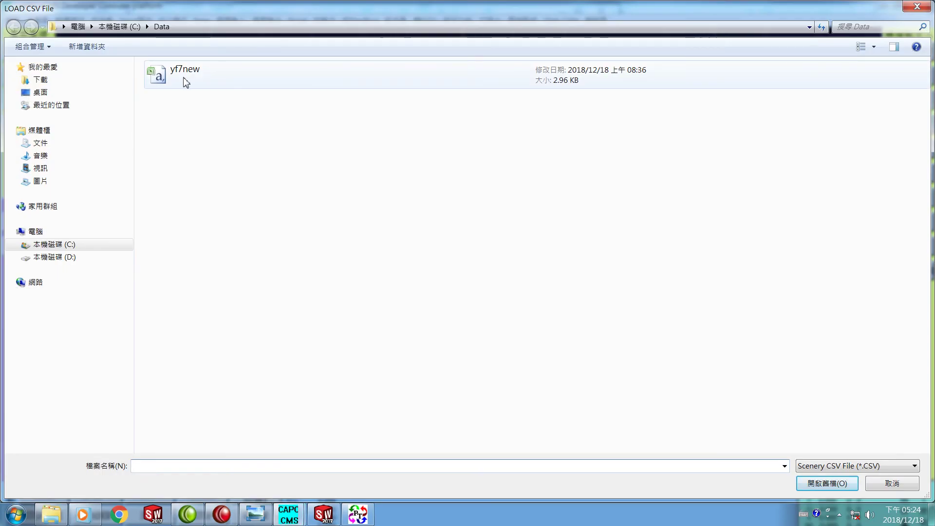
pyautogui.click(184, 79)
pyautogui.click(827, 483)
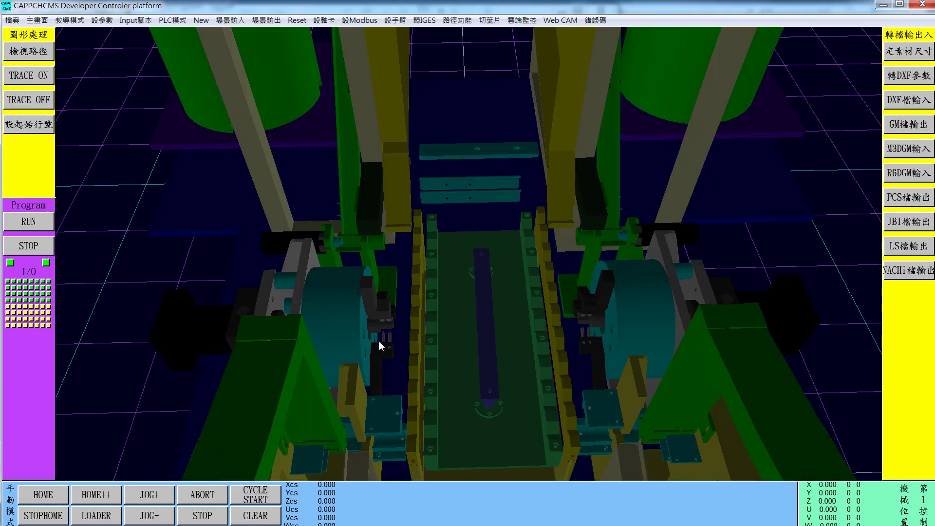
# - Inspect the replaced clamp jaw and its pins beside the drum, and run the machine simulation in PLC mode
pyautogui.scroll(8, 380, 345)
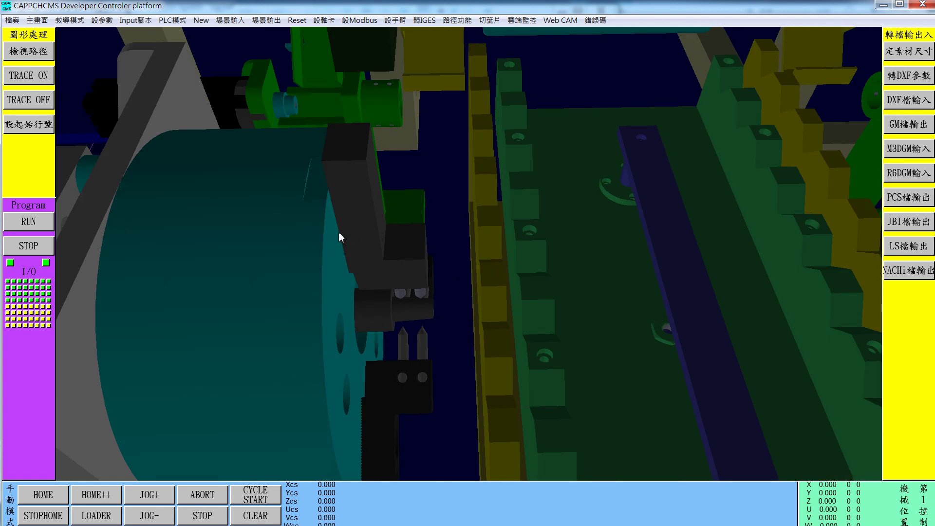
pyautogui.scroll(5, 331, 194)
pyautogui.scroll(-8, 341, 244)
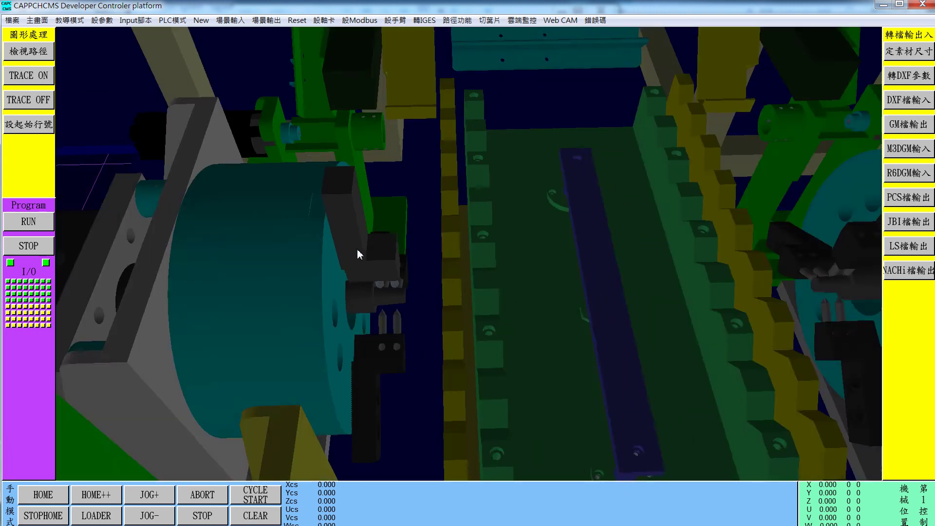
pyautogui.scroll(2, 326, 265)
pyautogui.moveTo(327, 266); pyautogui.dragTo(288, 268)
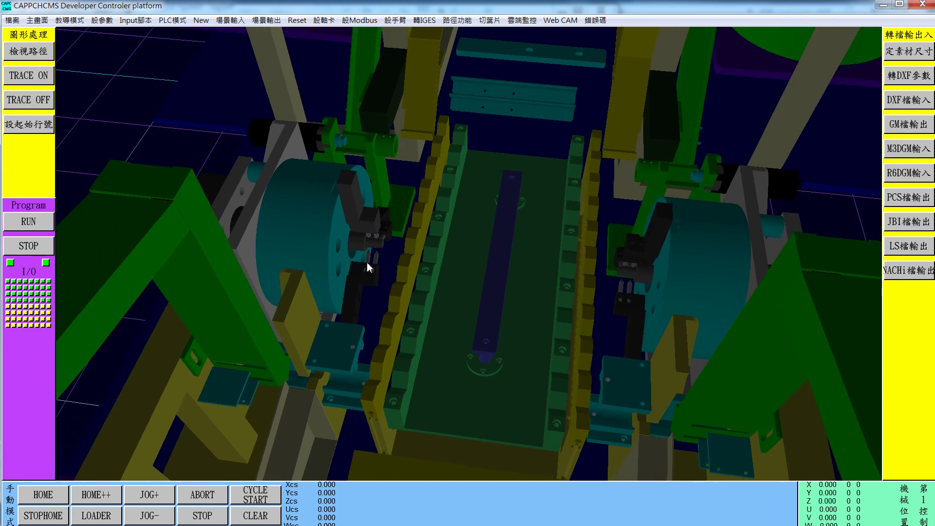
pyautogui.scroll(2, 382, 278)
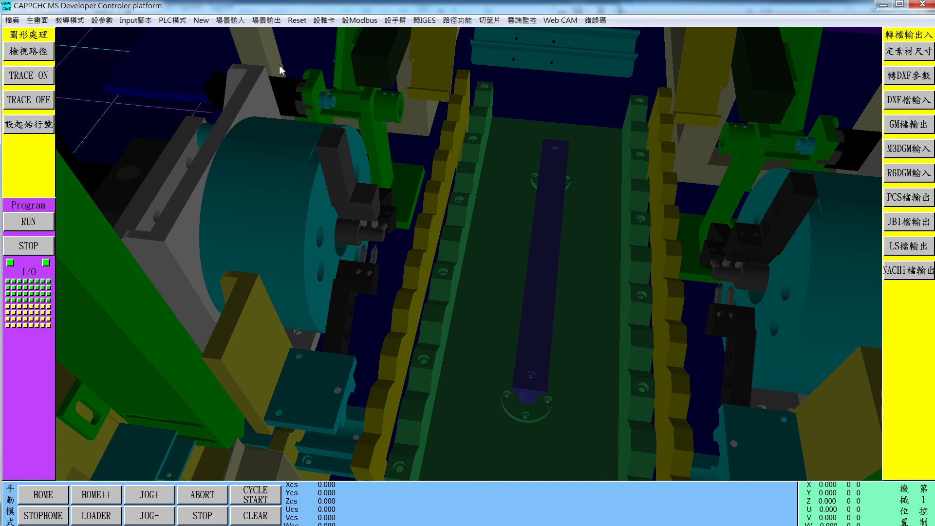
pyautogui.click(171, 20)
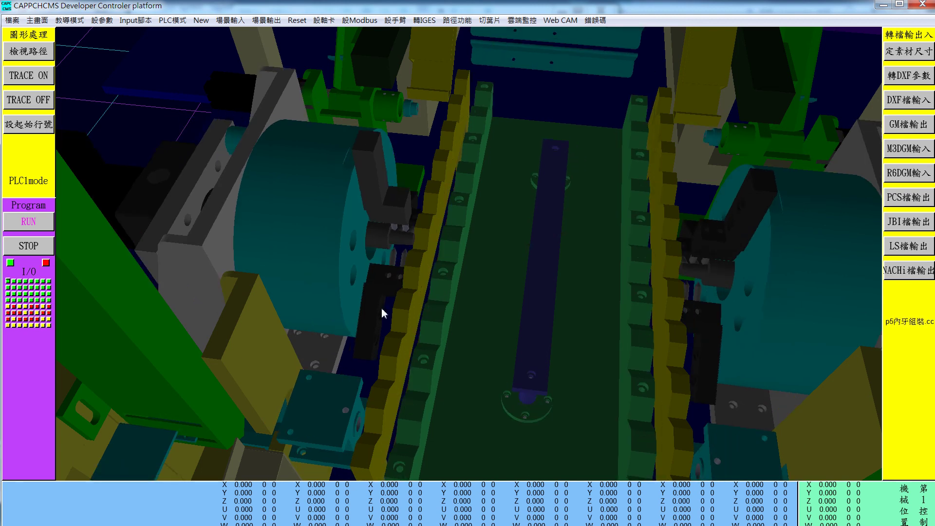
pyautogui.scroll(-2, 381, 310)
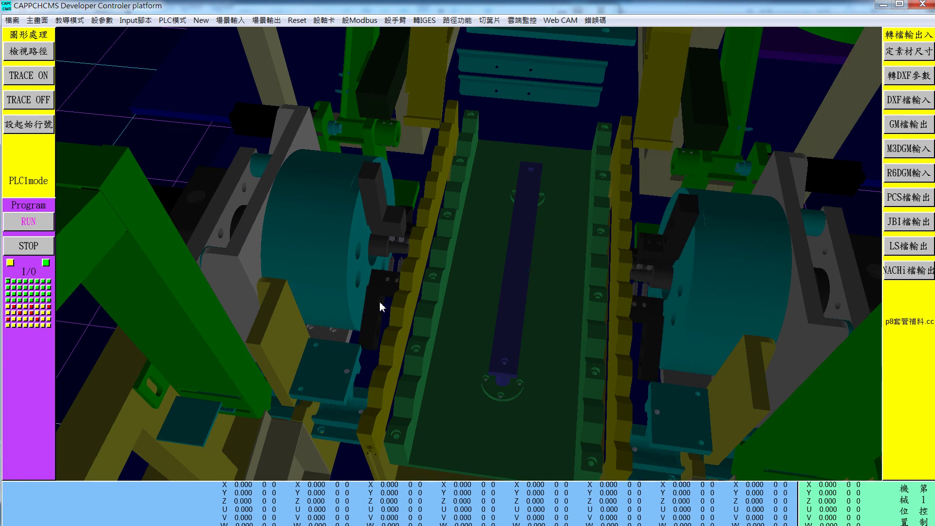